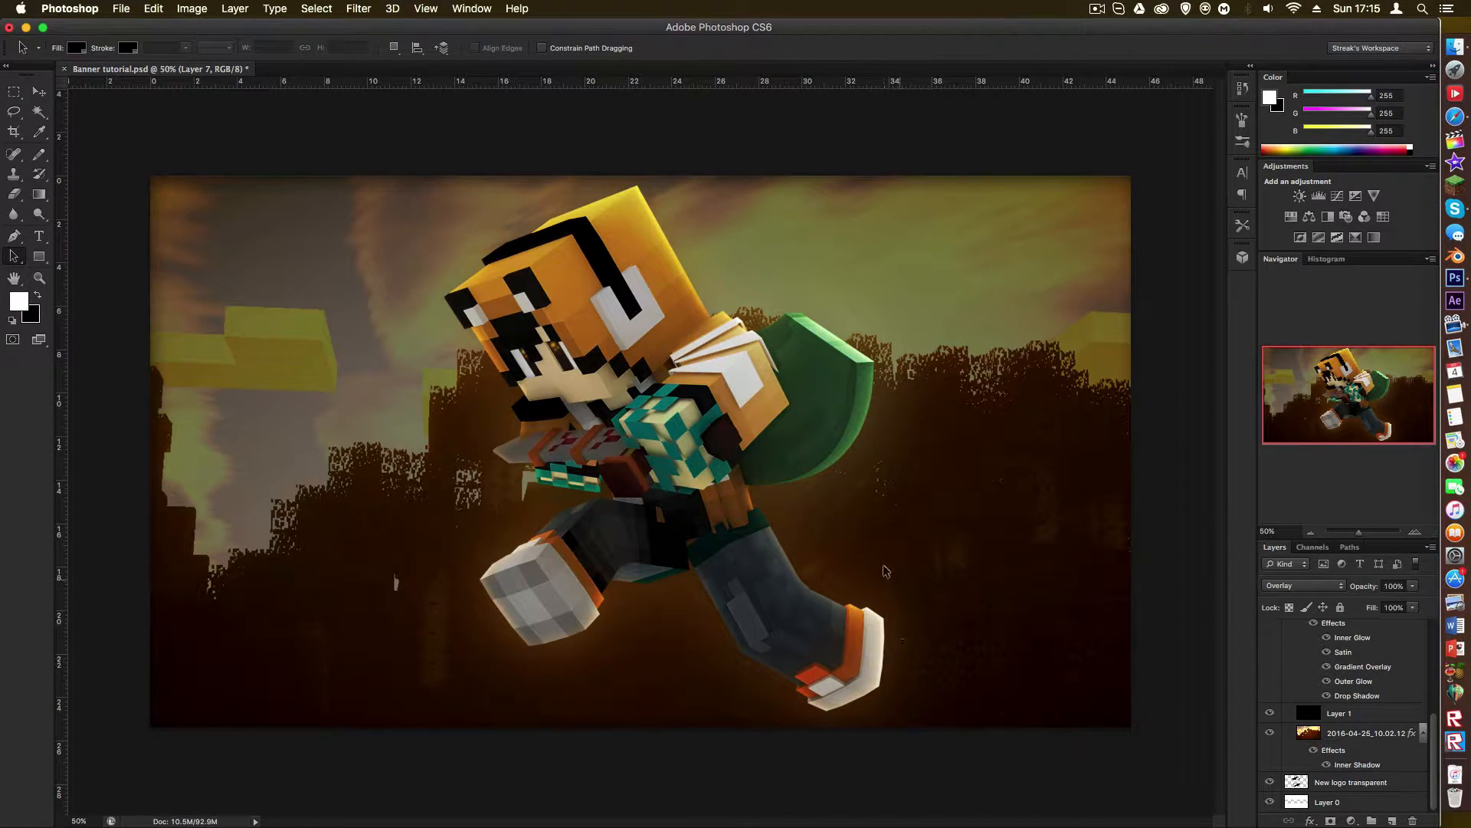
Step: Move the New logo transparent layer and Layer 0 together to the top of the layer stack, above the Render group
{"action": "left_click", "coordinate": [1351, 789]}
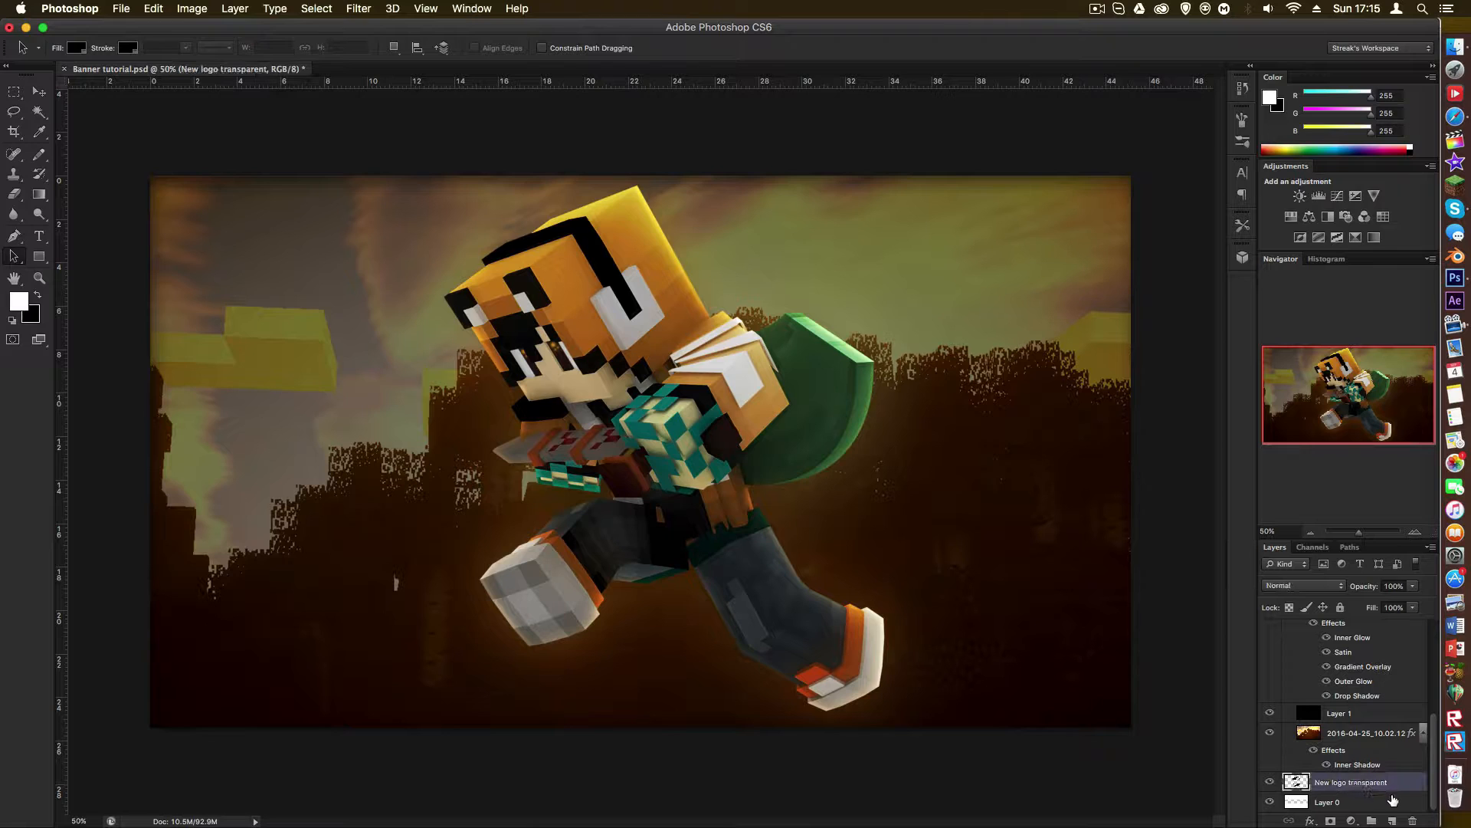
{"action": "double_click", "coordinate": [1416, 790]}
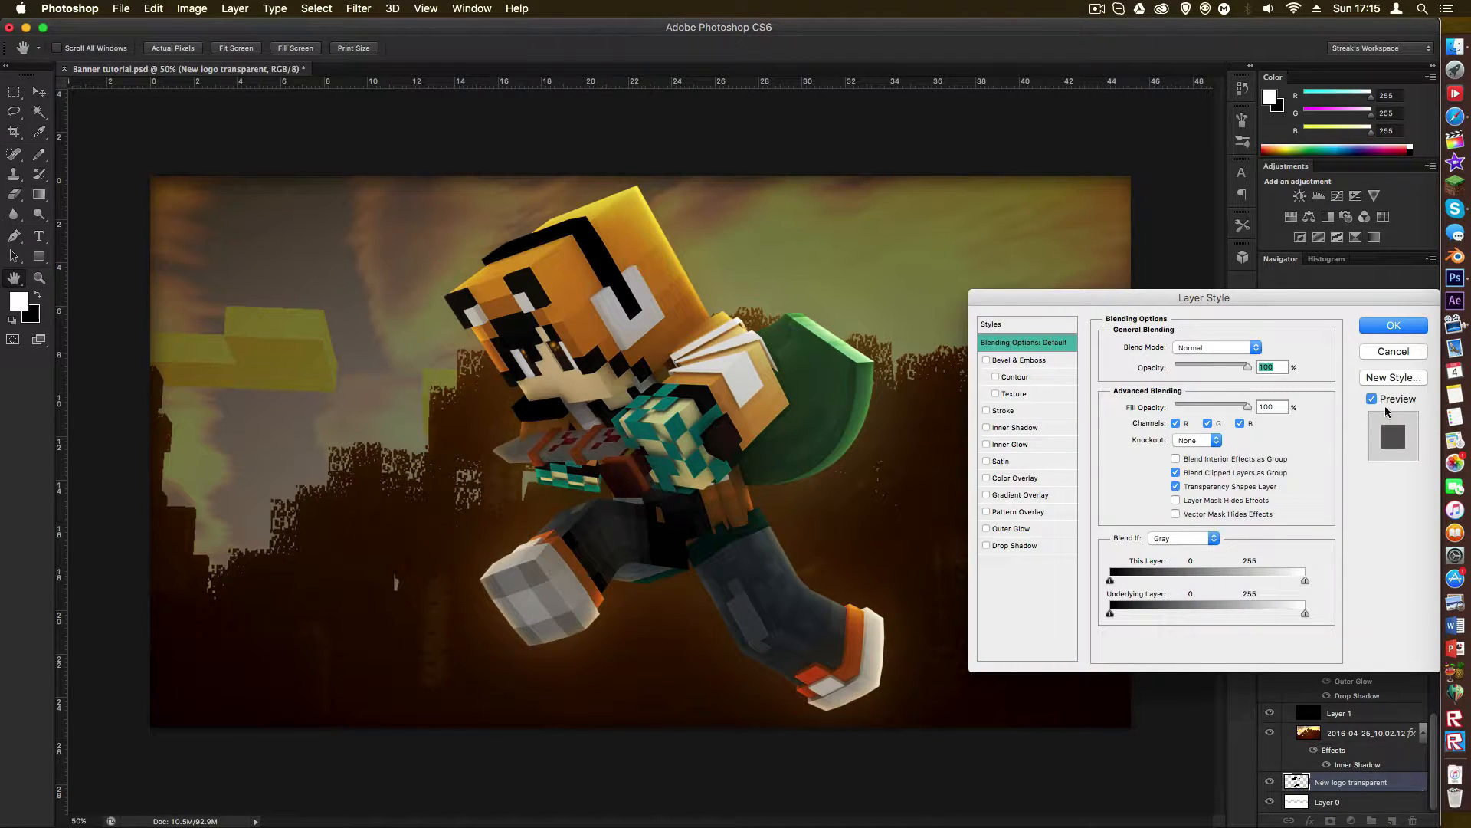
{"action": "left_click", "coordinate": [1392, 352]}
{"action": "left_click", "coordinate": [1371, 803], "text": "shift"}
{"action": "left_click_drag", "start_coordinate": [1370, 803], "coordinate": [1309, 621]}
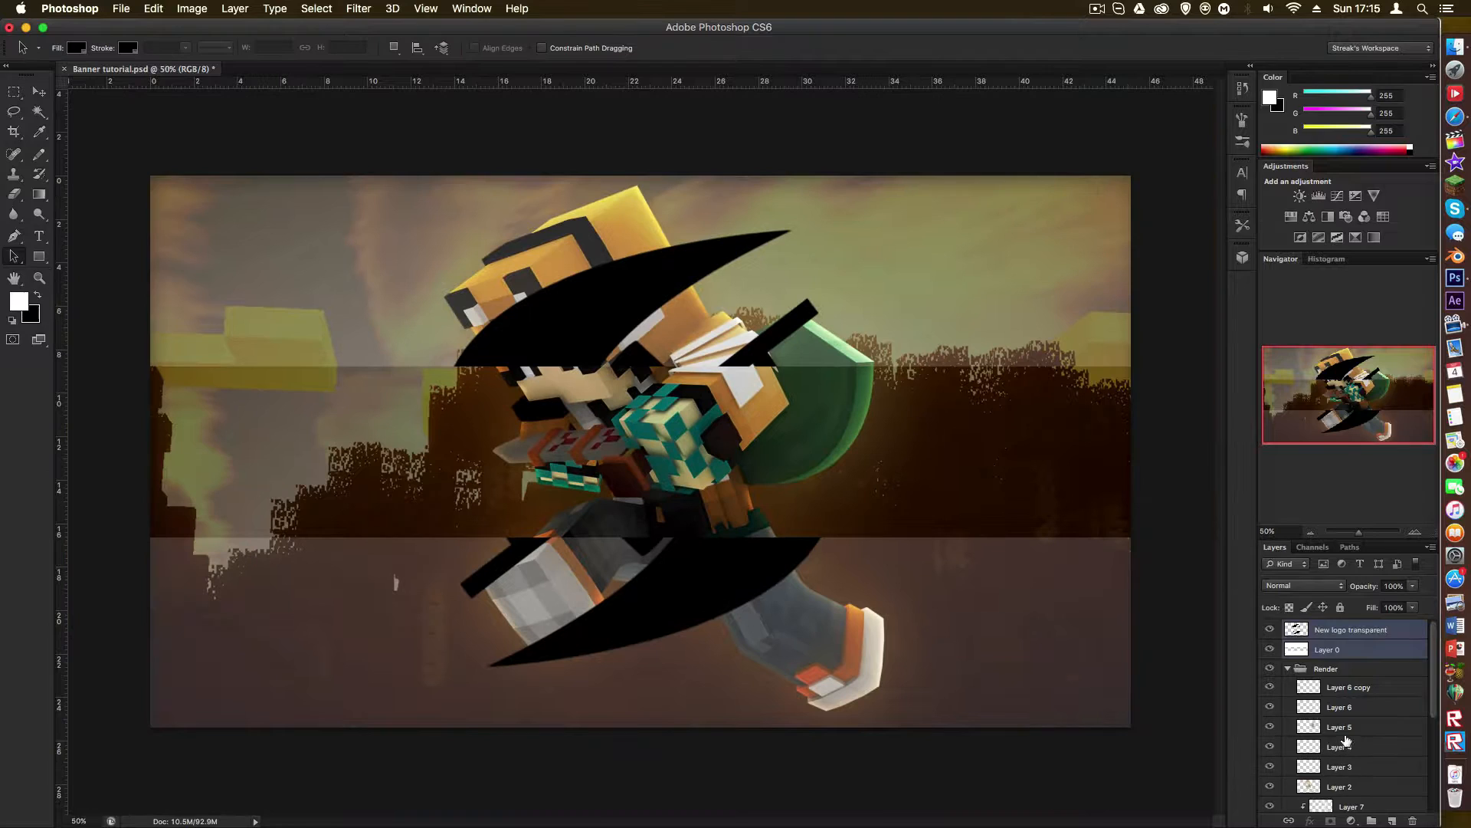
{"action": "left_click", "coordinate": [1290, 670]}
{"action": "left_click", "coordinate": [1351, 669]}
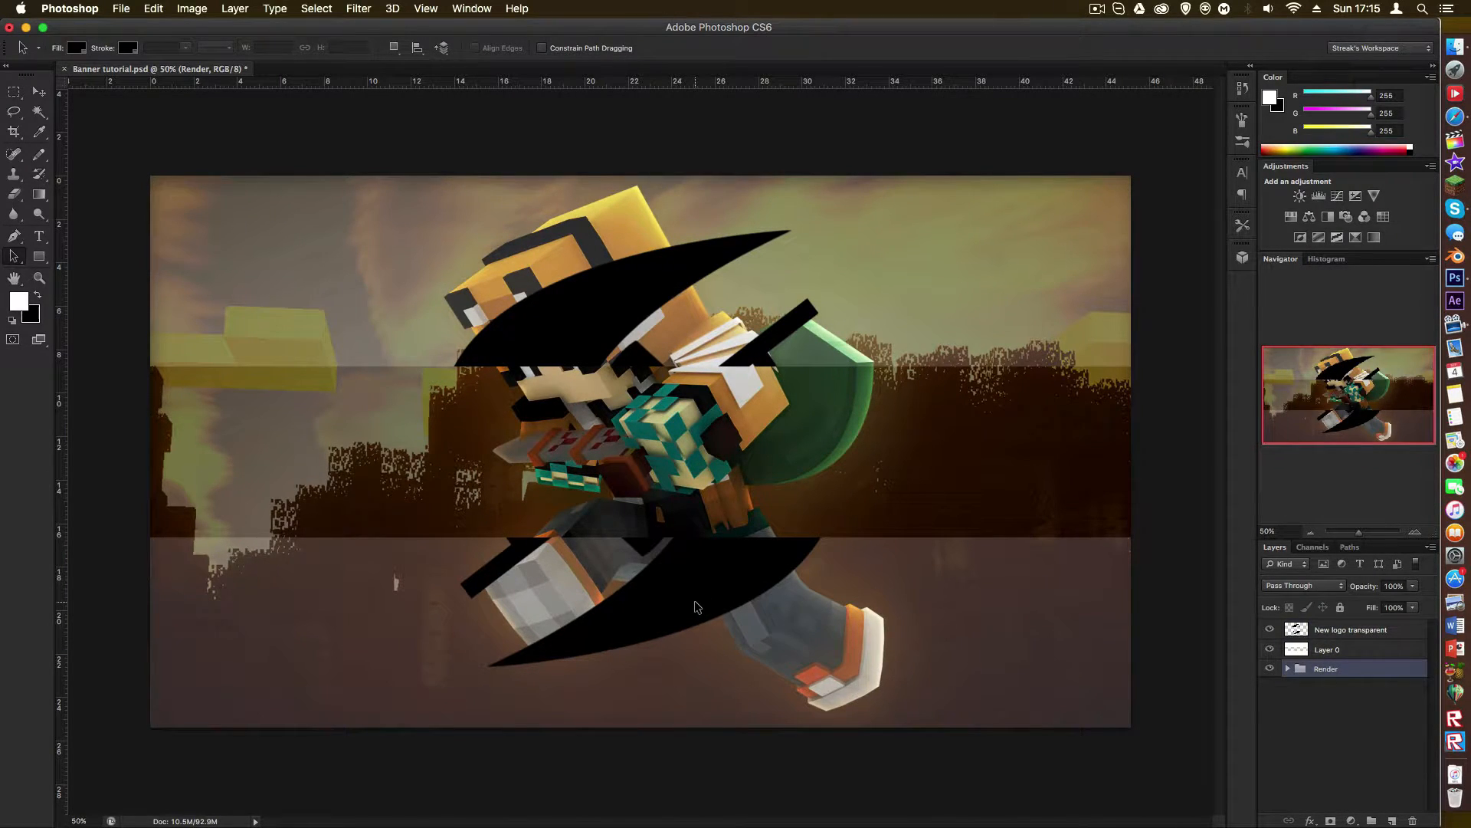
{"action": "key", "text": "ctrl+t"}
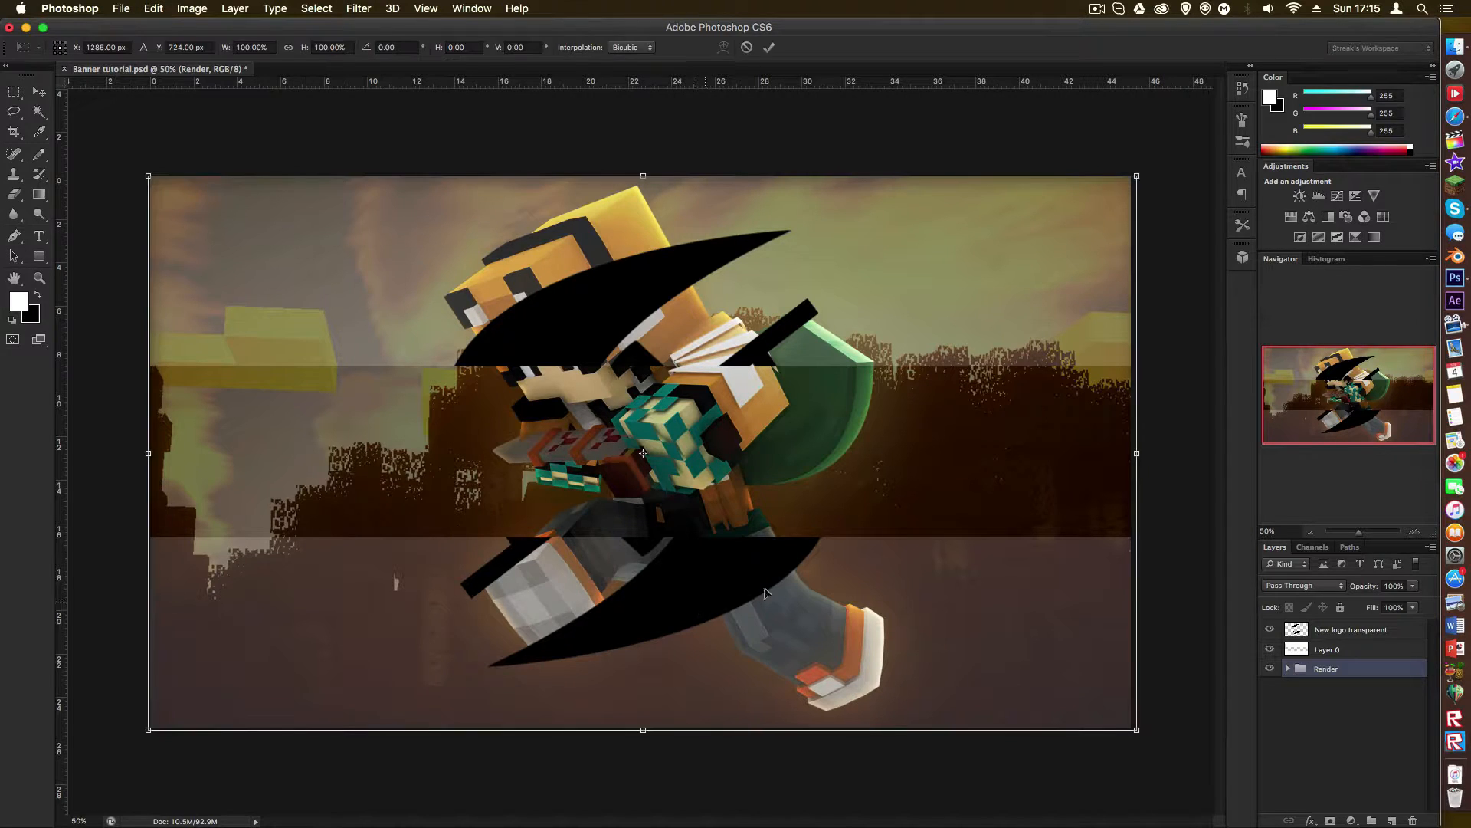
{"action": "left_click_drag", "start_coordinate": [1136, 729], "coordinate": [1197, 662]}
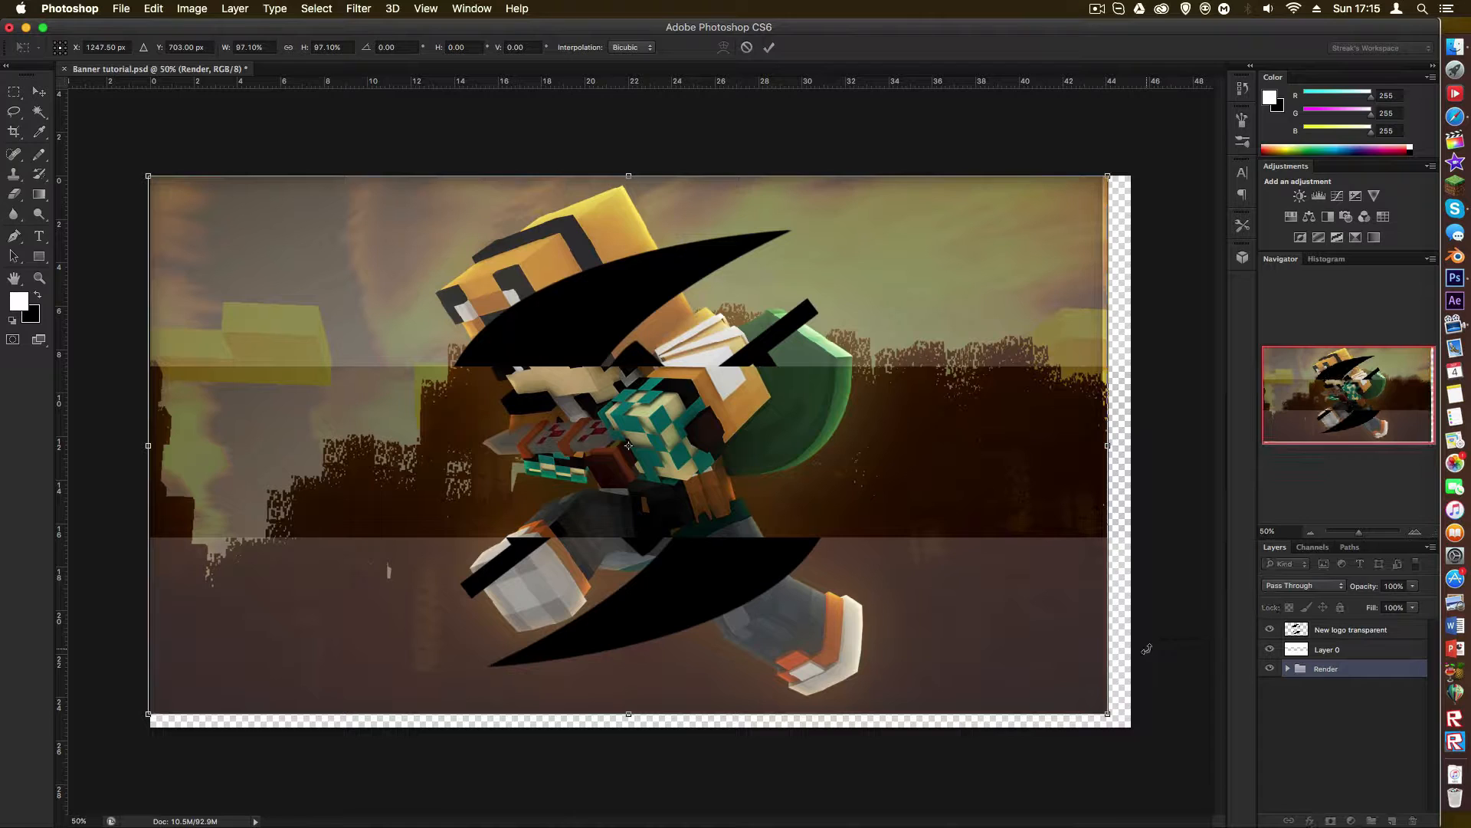
{"action": "key", "text": "Return"}
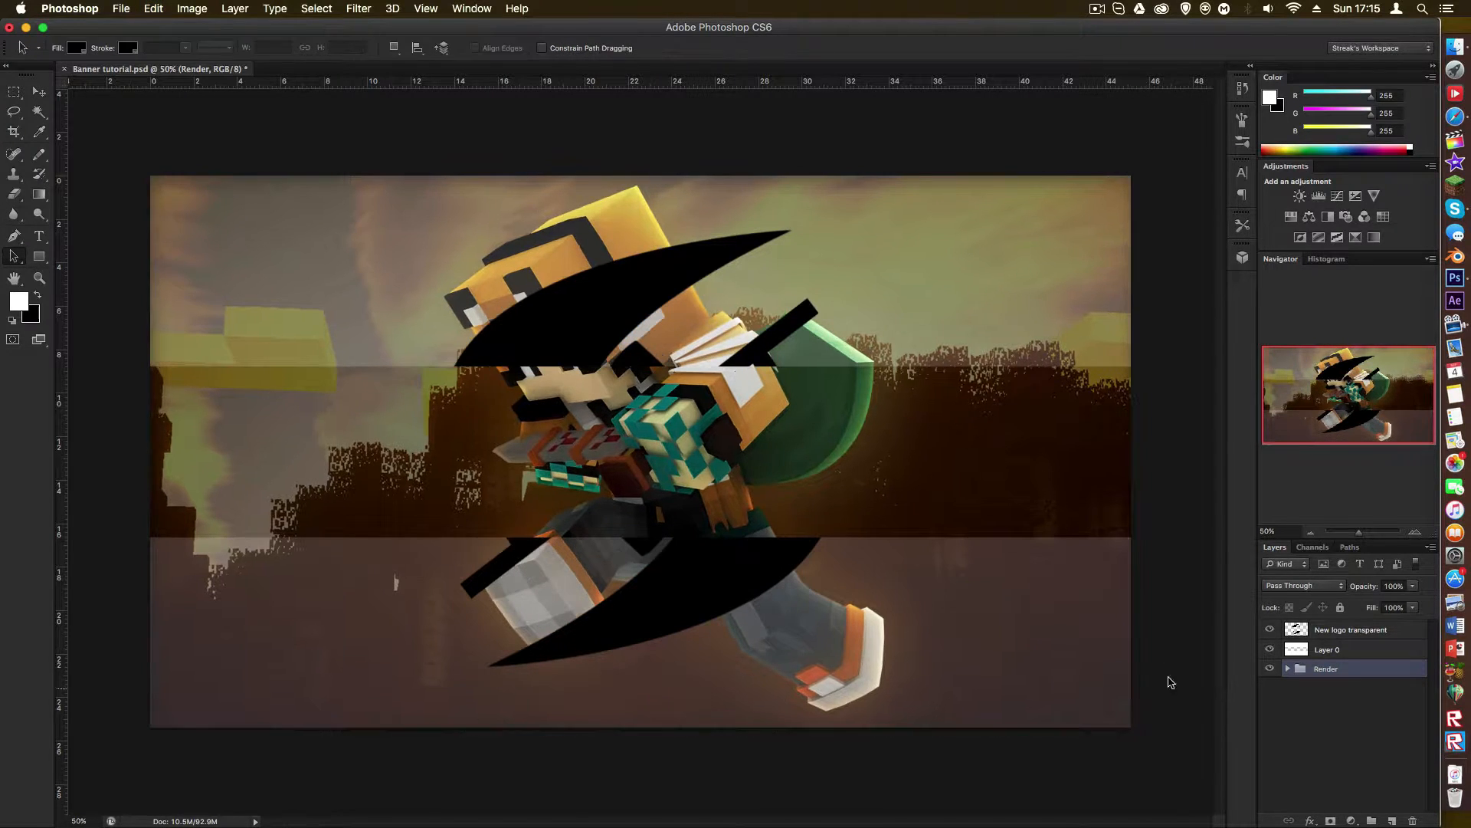
Step: Take Layer 1 and the 2016-04-25_10.02.12 background layer out of the Render group and place them beneath the collapsed group
{"action": "left_click", "coordinate": [1289, 669]}
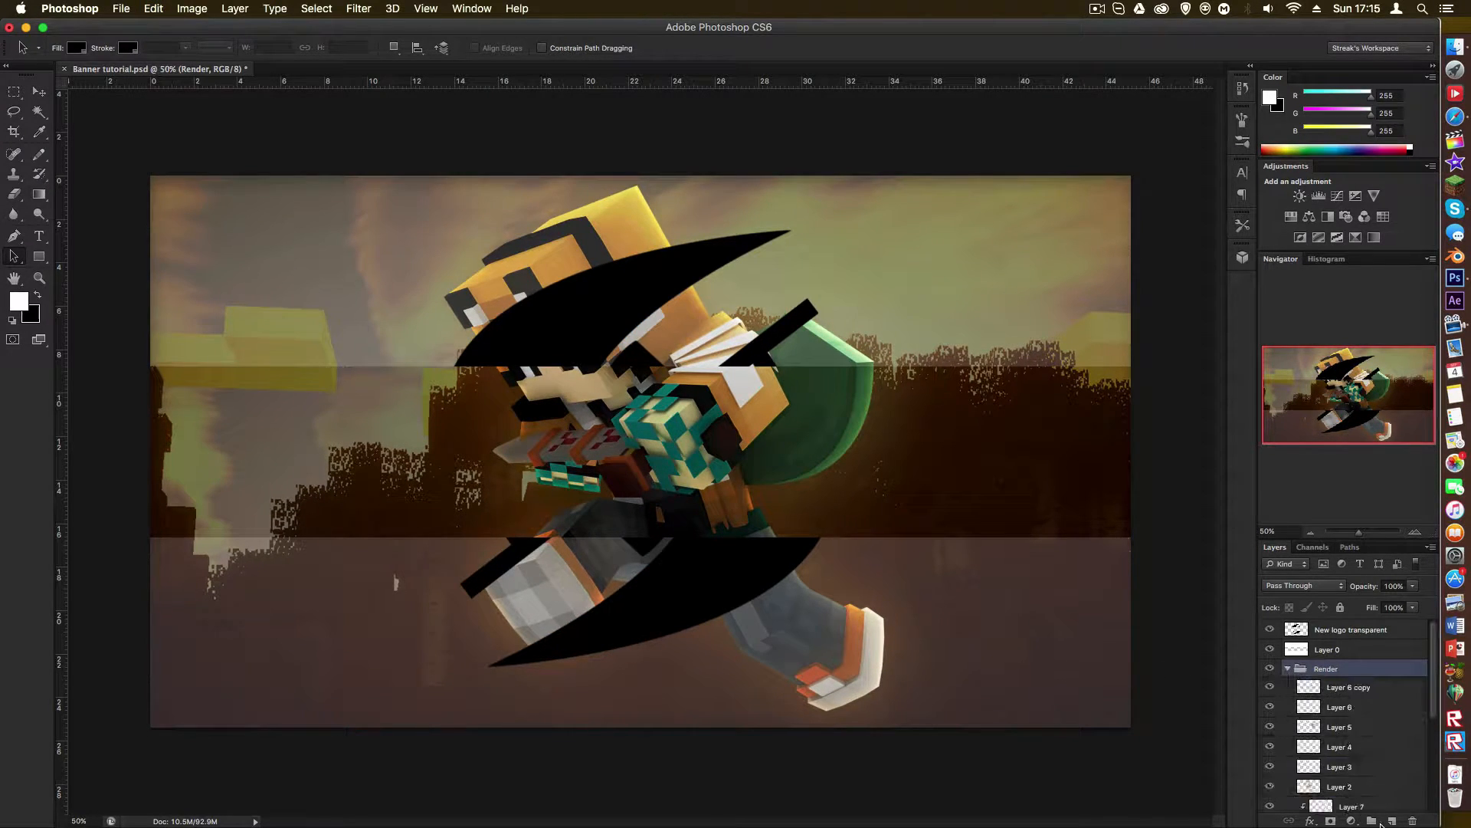
{"action": "scroll", "coordinate": [1379, 795], "scroll_direction": "down", "scroll_amount": 3}
{"action": "left_click", "coordinate": [1382, 780]}
{"action": "left_click", "coordinate": [1377, 761], "text": "shift"}
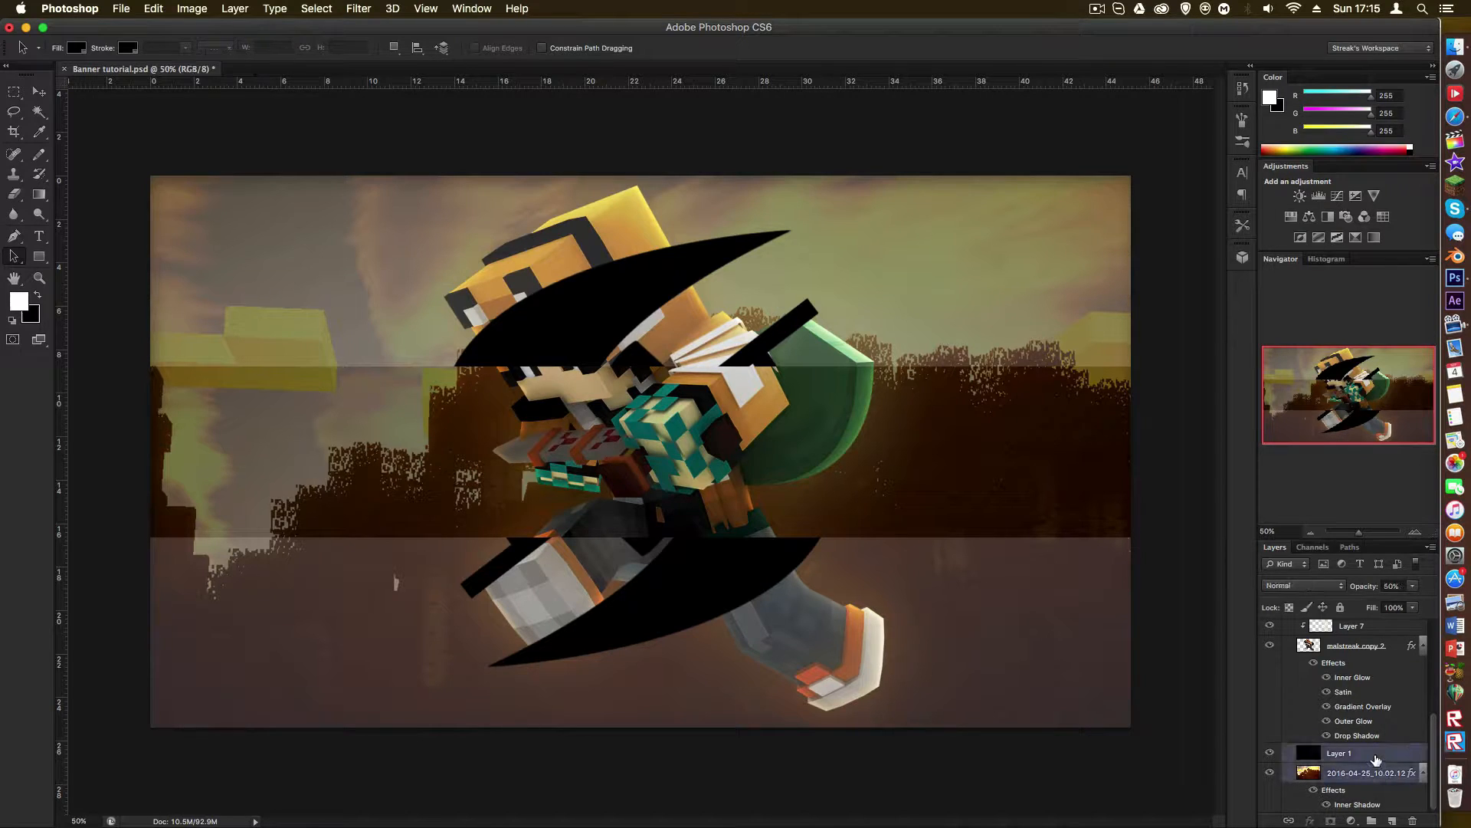
{"action": "left_click_drag", "start_coordinate": [1377, 761], "coordinate": [1320, 664]}
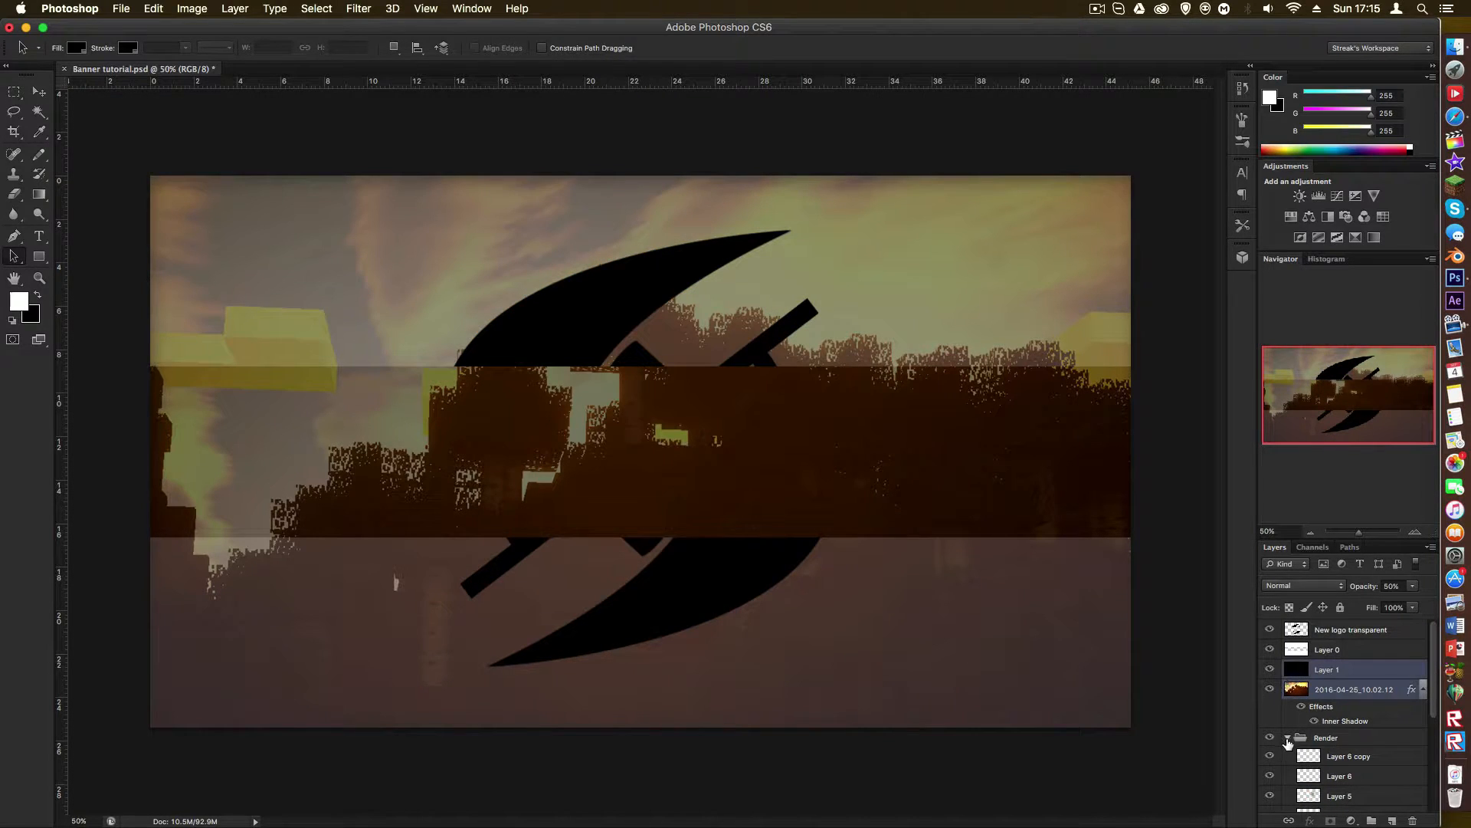
{"action": "left_click", "coordinate": [1287, 737]}
{"action": "left_click", "coordinate": [1353, 738]}
{"action": "left_click_drag", "start_coordinate": [1353, 738], "coordinate": [1337, 672]}
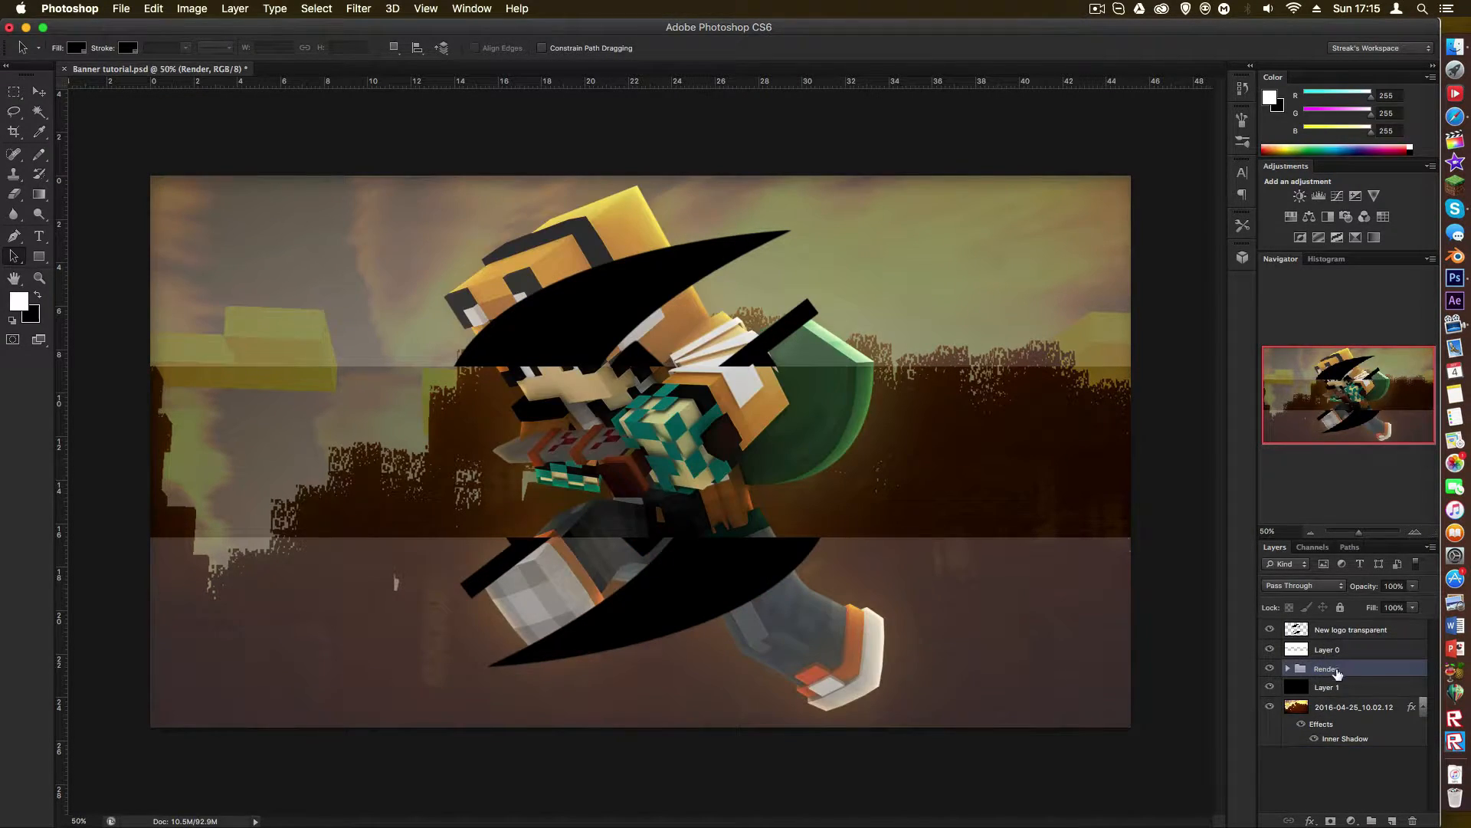
Step: Try to scale the Render group down to about 74% width and 68% height
{"action": "left_click", "coordinate": [154, 9]}
{"action": "mouse_move", "coordinate": [275, 349]}
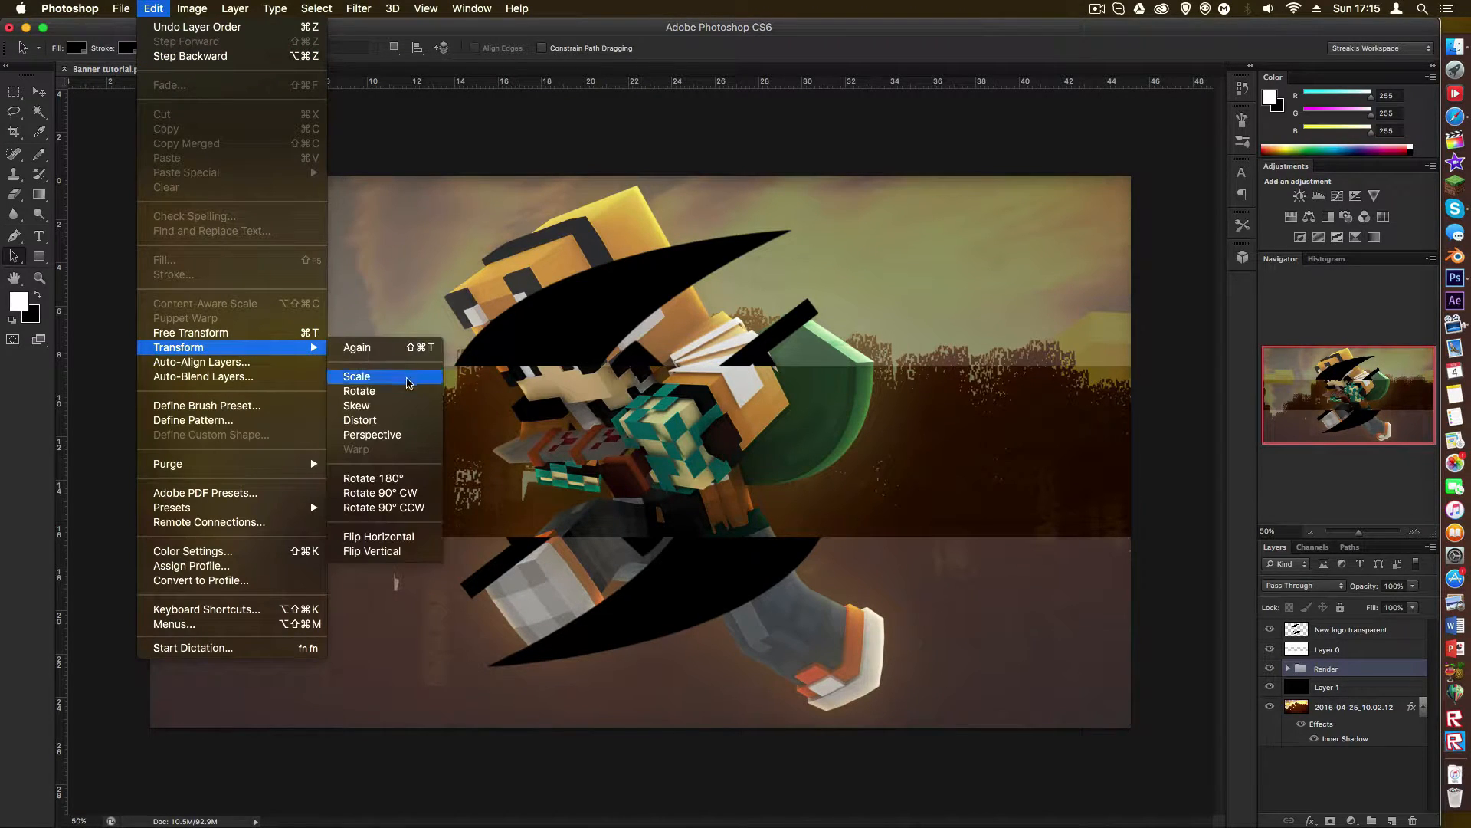
{"action": "left_click", "coordinate": [357, 376]}
{"action": "left_click_drag", "start_coordinate": [974, 732], "coordinate": [740, 701]}
{"action": "key", "text": "super+z"}
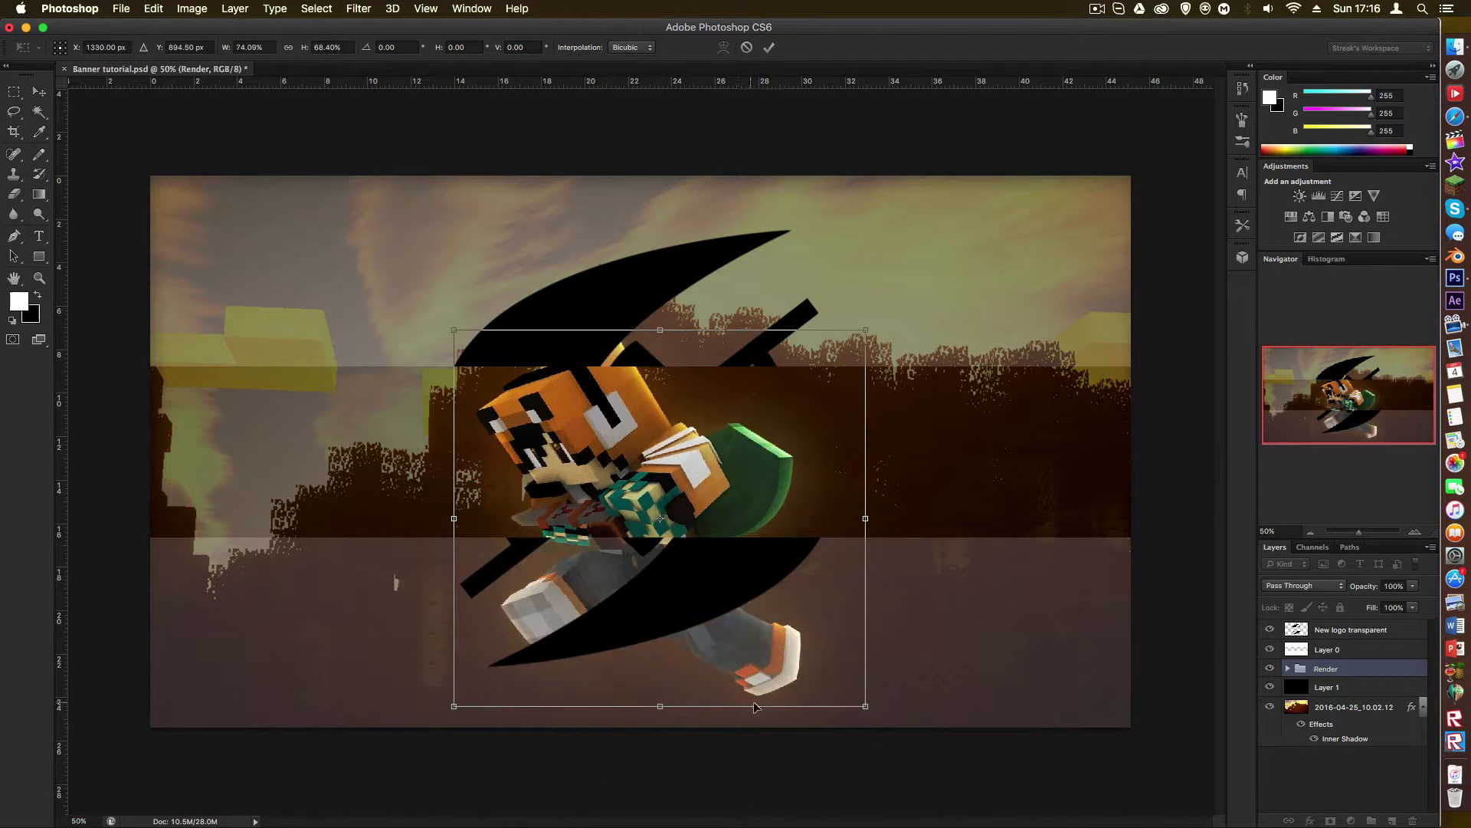
{"action": "key", "text": "Return"}
{"action": "key", "text": "super+z"}
Step: Shrink the Render group into the dark middle band left of centre and move it to the top of the layer stack
{"action": "left_click", "coordinate": [154, 8]}
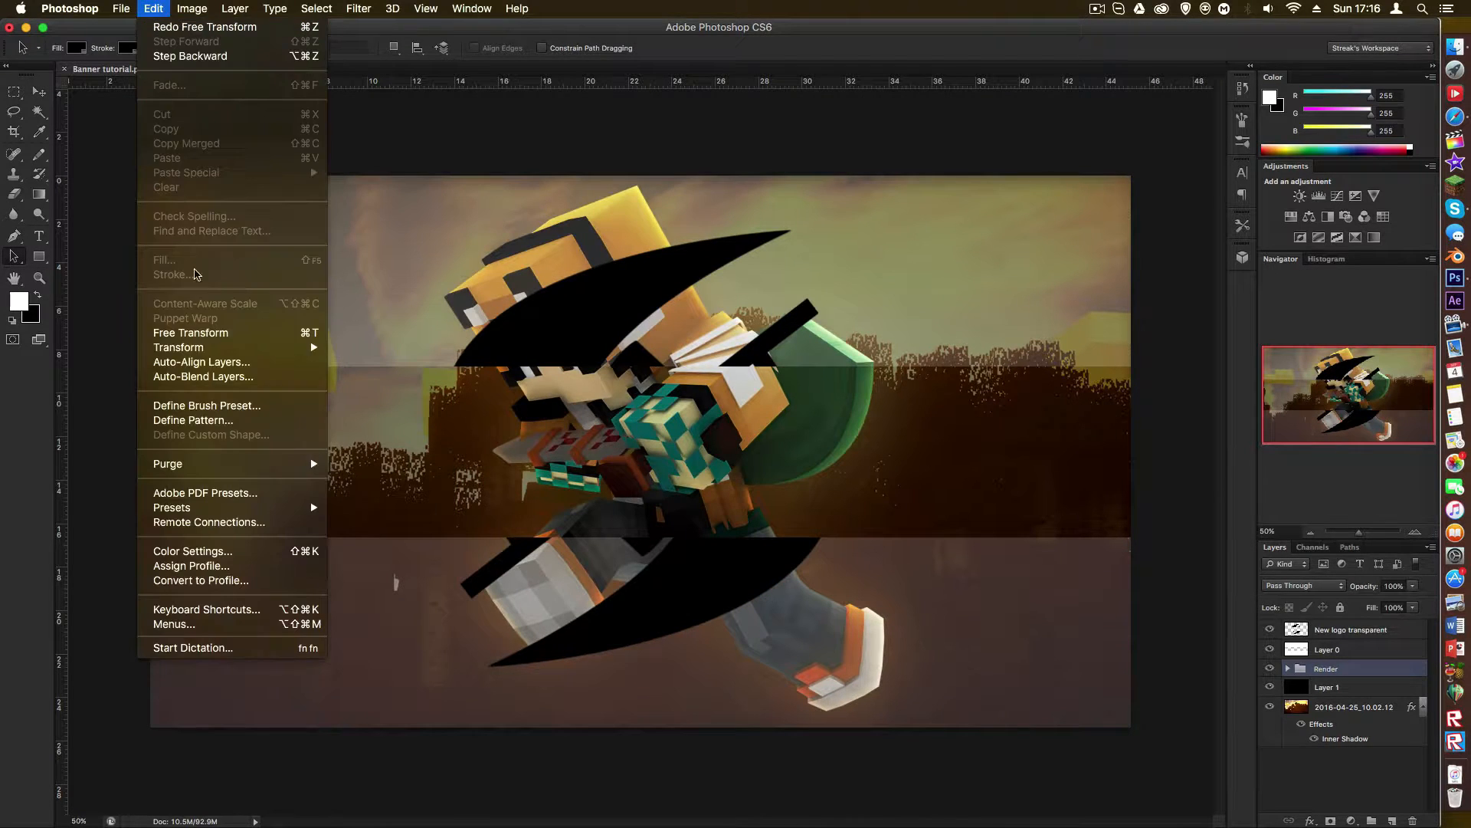
{"action": "mouse_move", "coordinate": [199, 347]}
{"action": "left_click", "coordinate": [360, 376]}
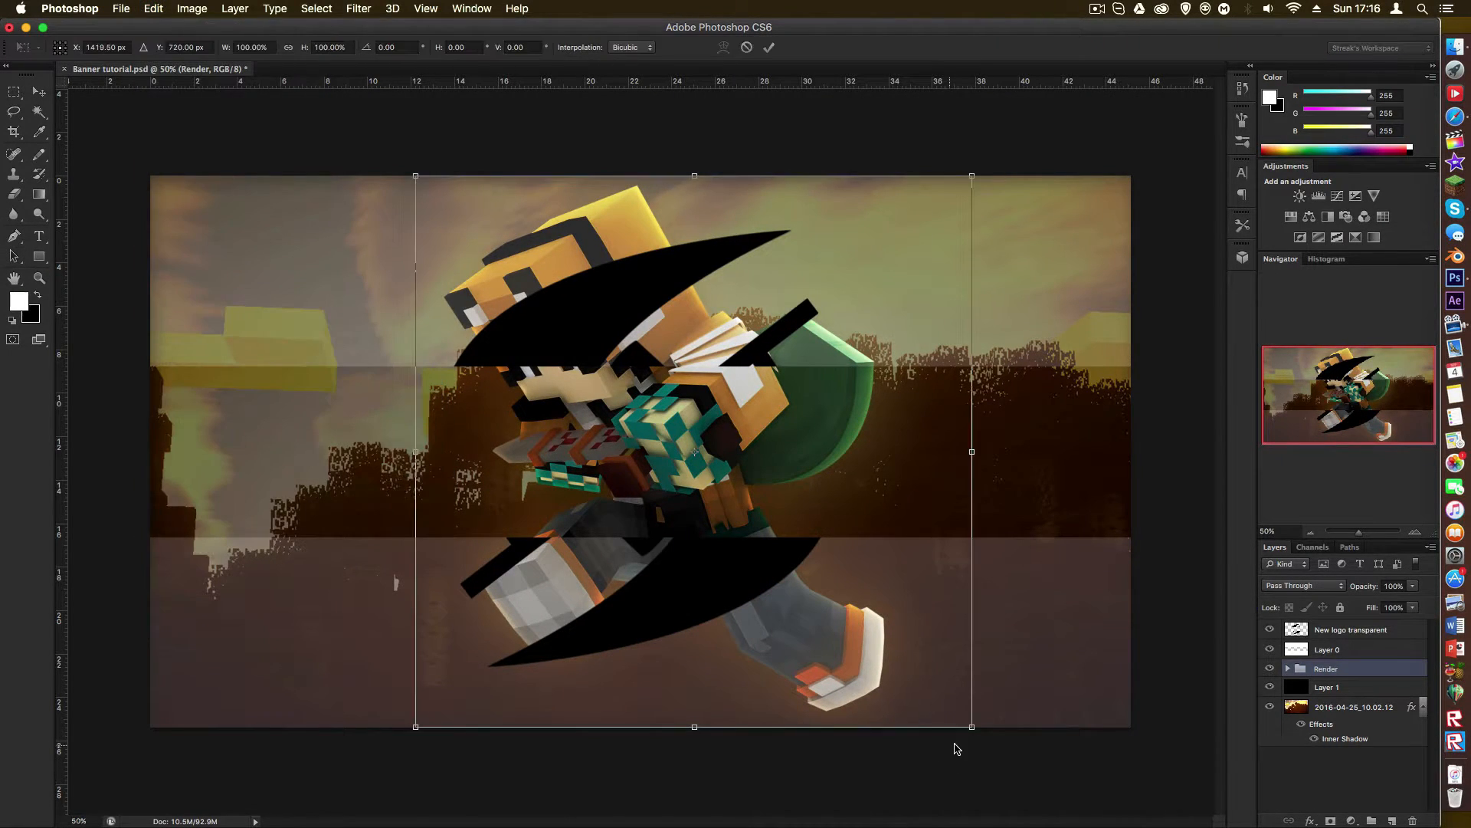
{"action": "left_click_drag", "start_coordinate": [972, 726], "coordinate": [640, 394]}
{"action": "left_click_drag", "start_coordinate": [573, 348], "coordinate": [622, 521]}
{"action": "key", "text": "Return"}
{"action": "left_click_drag", "start_coordinate": [1341, 673], "coordinate": [1338, 620]}
Step: Set the opacity of the black Layer 1 to 82% to darken the background
{"action": "key", "text": "z"}
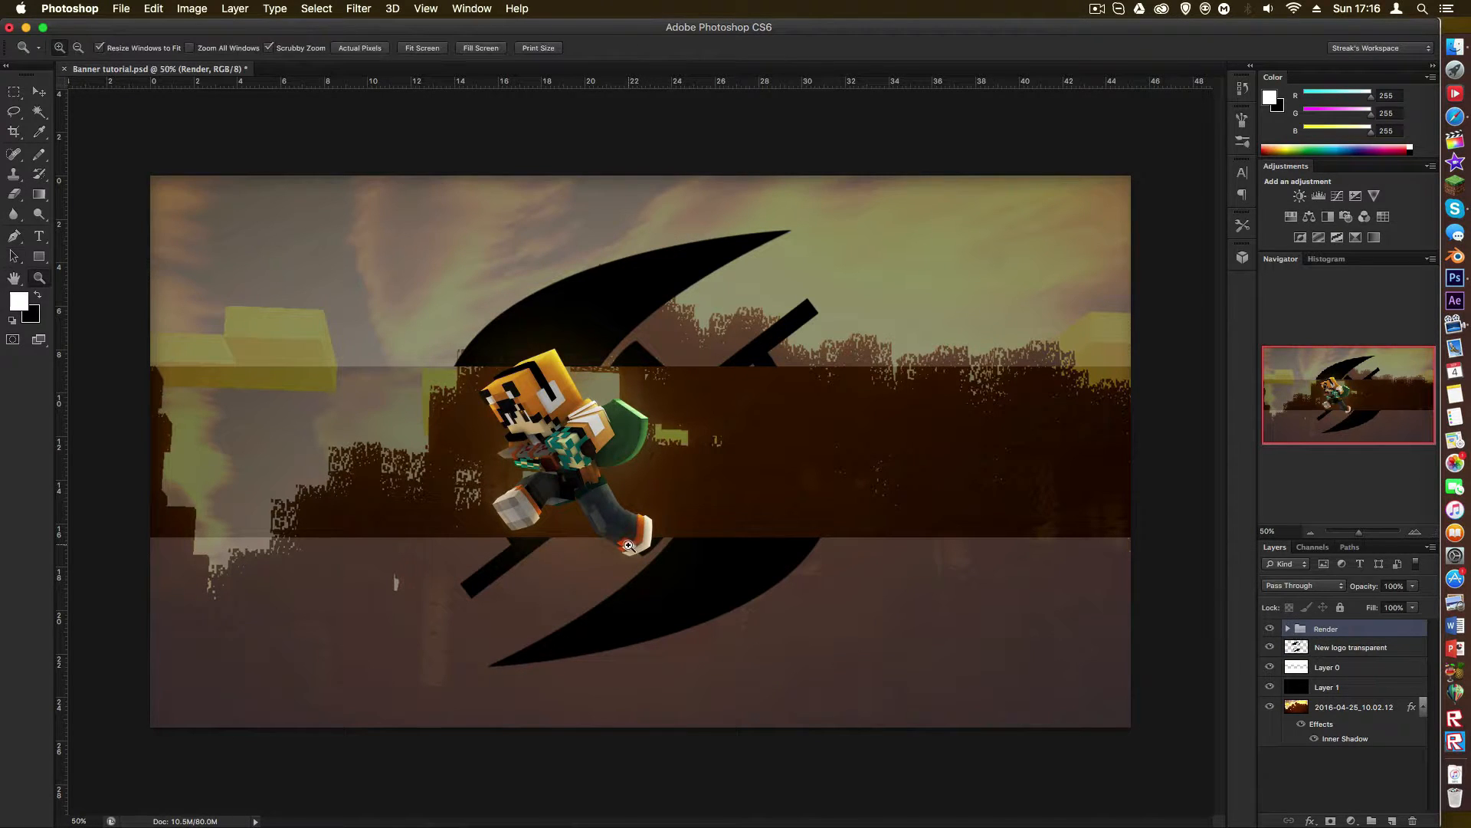
{"action": "left_click", "coordinate": [617, 441]}
{"action": "key", "text": "a"}
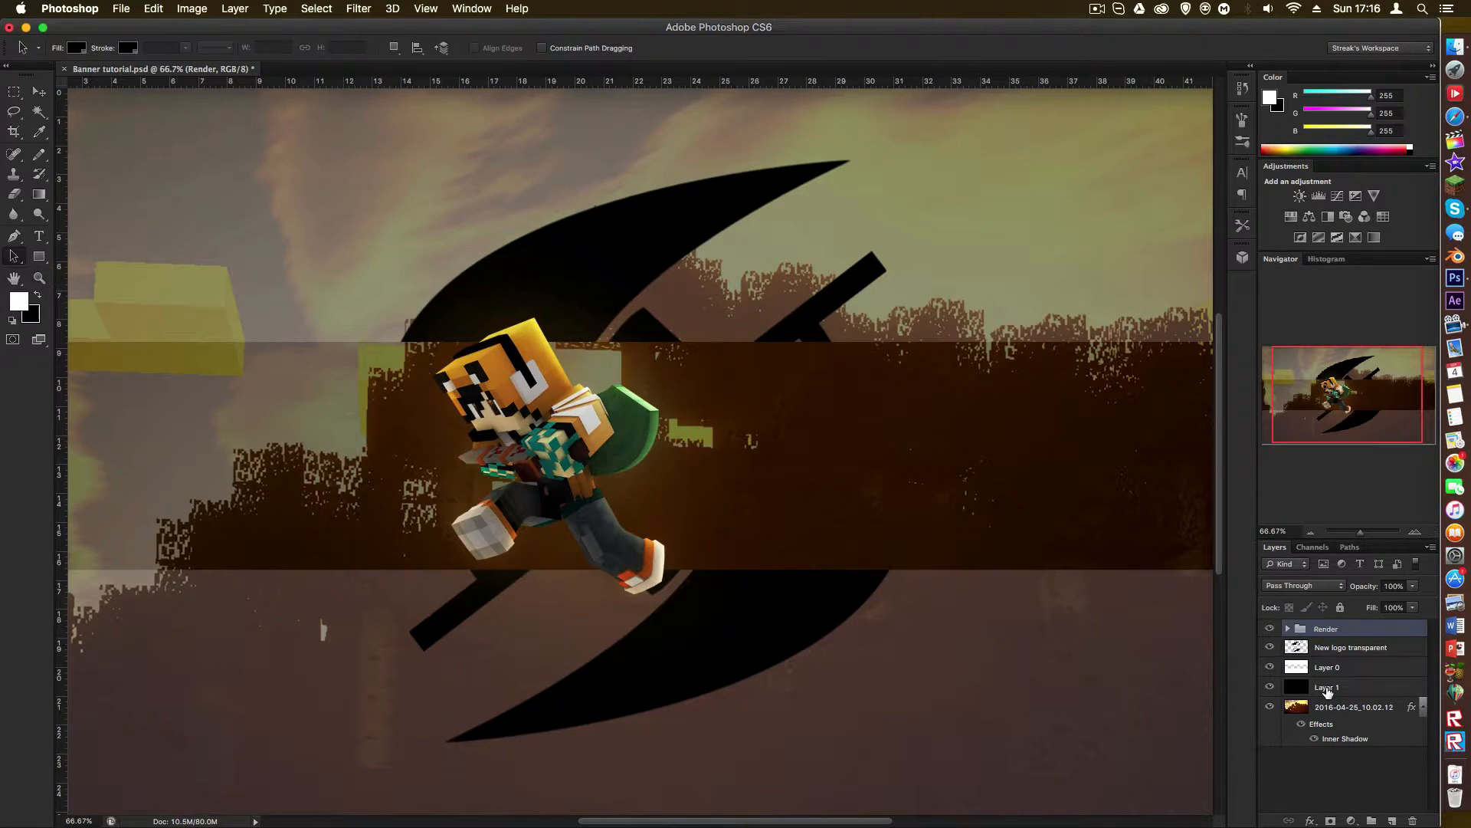
{"action": "left_click", "coordinate": [1328, 689]}
{"action": "left_click", "coordinate": [1413, 586]}
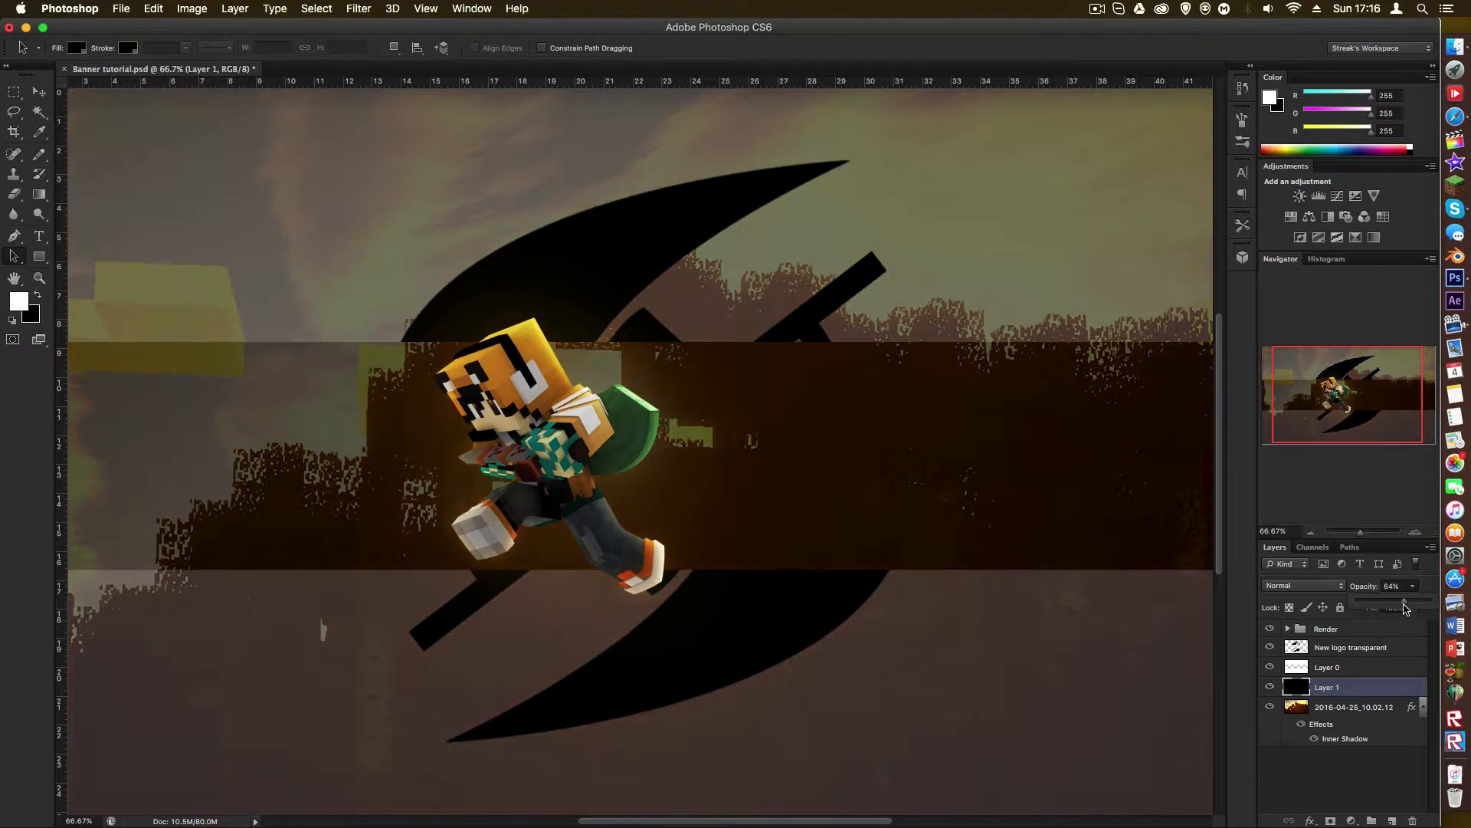
{"action": "left_click_drag", "start_coordinate": [1414, 608], "coordinate": [1419, 608]}
Step: Examine the darkened banner around the character and the logo
{"action": "key", "text": "z"}
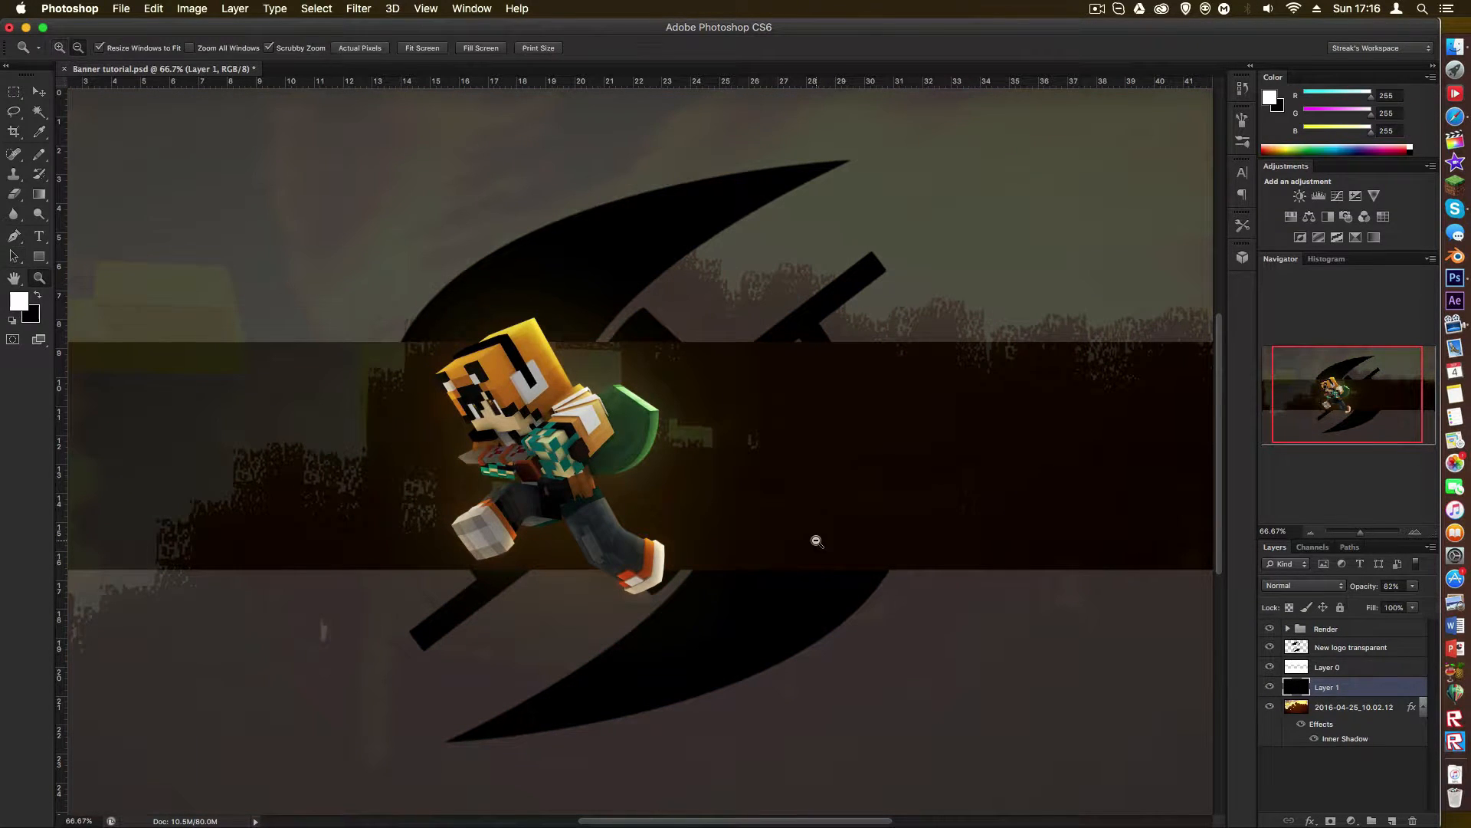
{"action": "left_click", "coordinate": [819, 541], "text": "alt"}
{"action": "left_click", "coordinate": [818, 541], "text": "alt"}
{"action": "left_click", "coordinate": [787, 506]}
{"action": "left_click", "coordinate": [787, 506]}
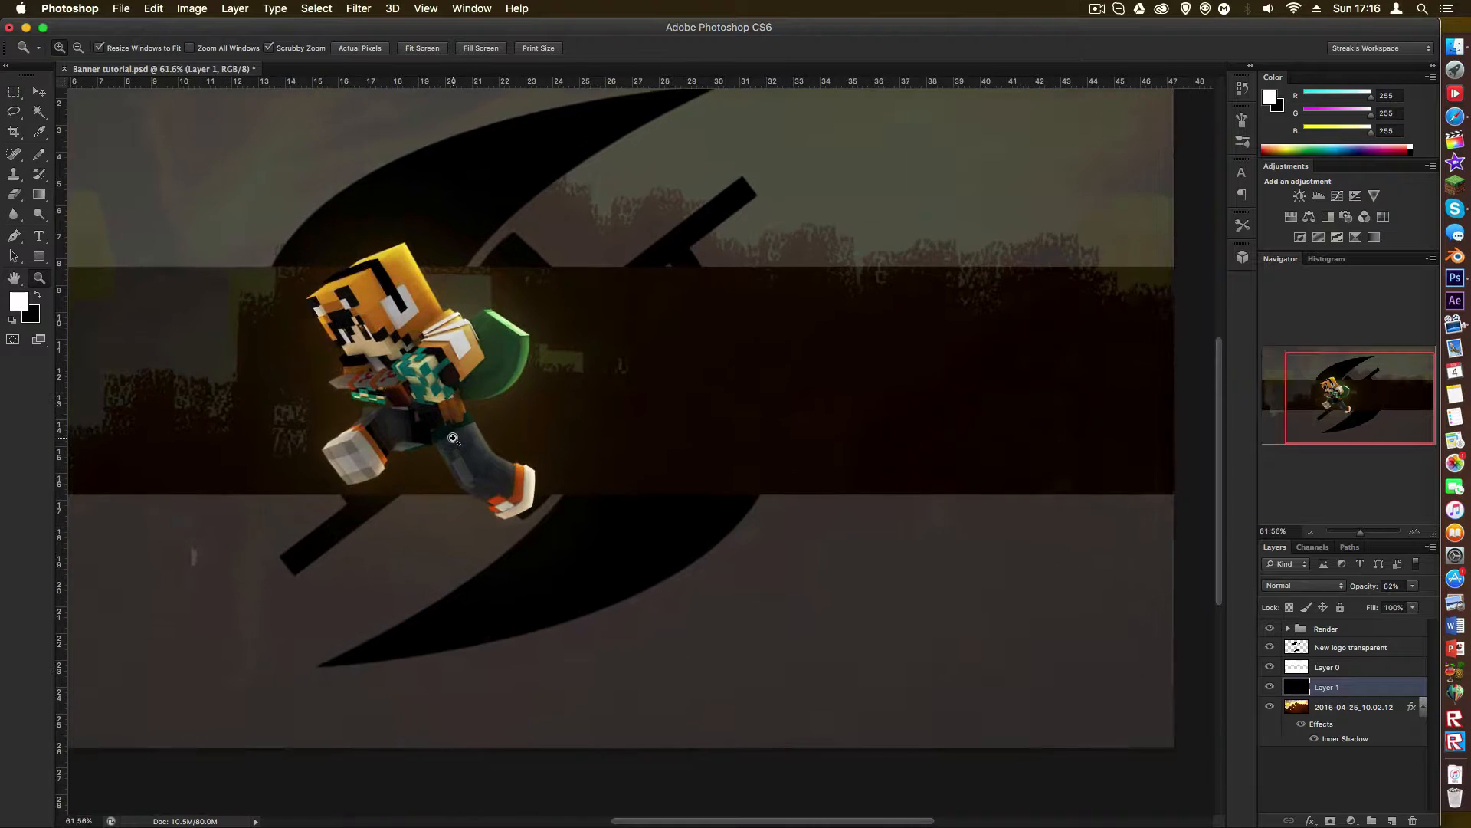
{"action": "left_click", "coordinate": [463, 428], "text": "alt"}
{"action": "left_click", "coordinate": [463, 427], "text": "alt"}
{"action": "left_click", "coordinate": [633, 448]}
{"action": "left_click", "coordinate": [633, 447]}
{"action": "left_click", "coordinate": [635, 446]}
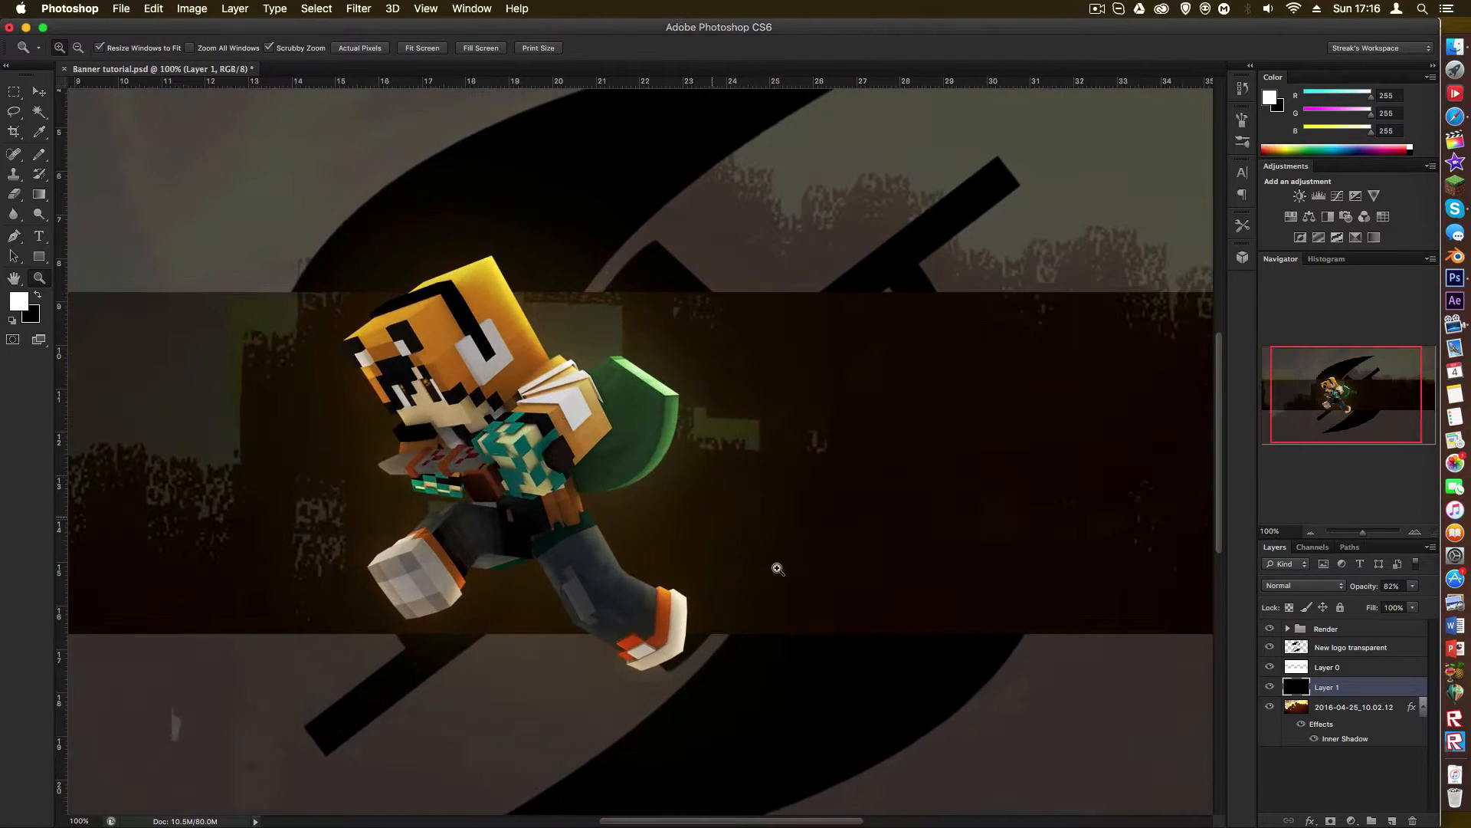
Step: Add a new empty layer directly above the New logo transparent layer
{"action": "key", "text": "a"}
{"action": "left_click", "coordinate": [1343, 647]}
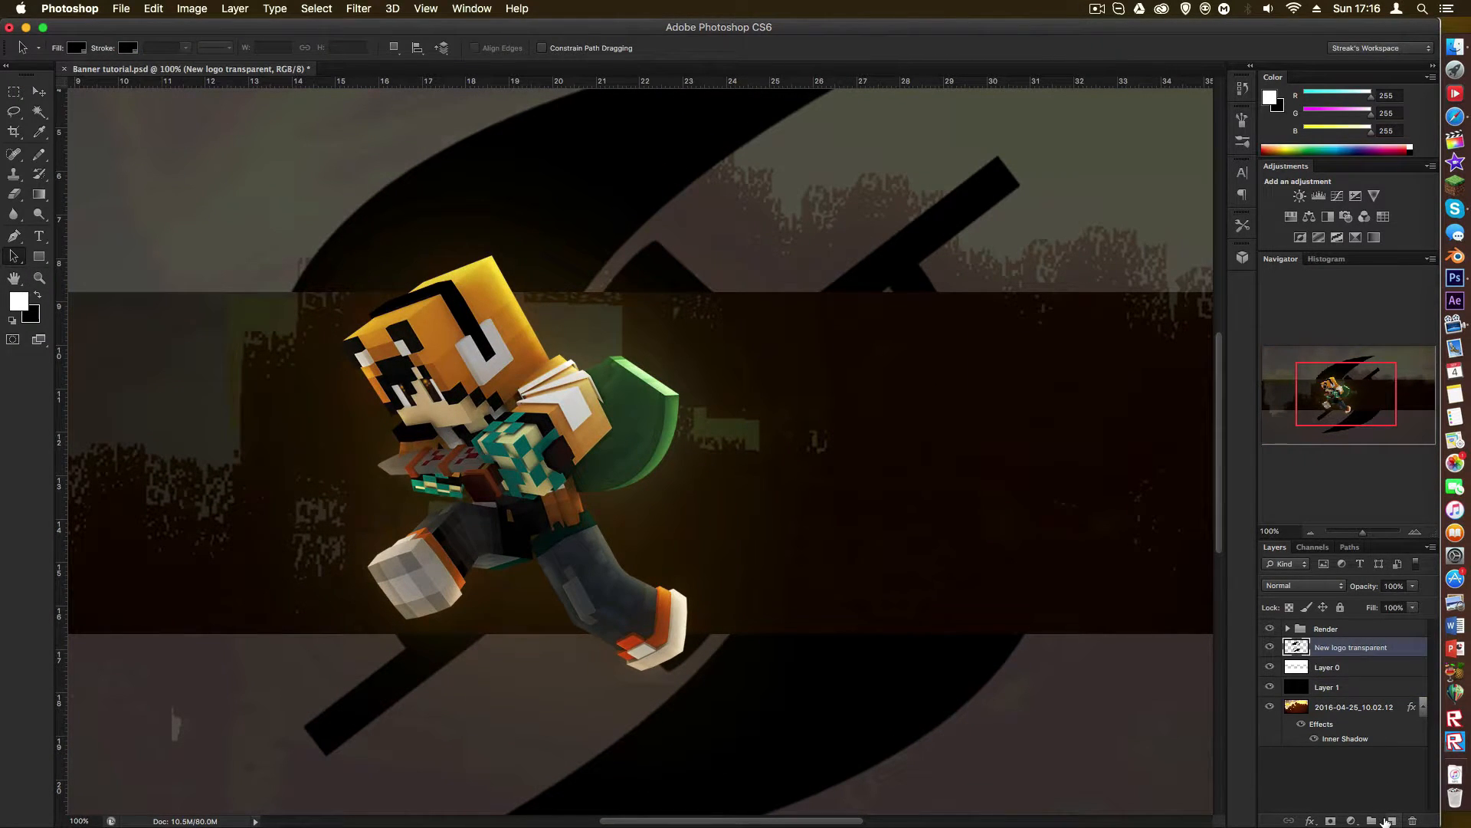
{"action": "left_click", "coordinate": [1386, 820]}
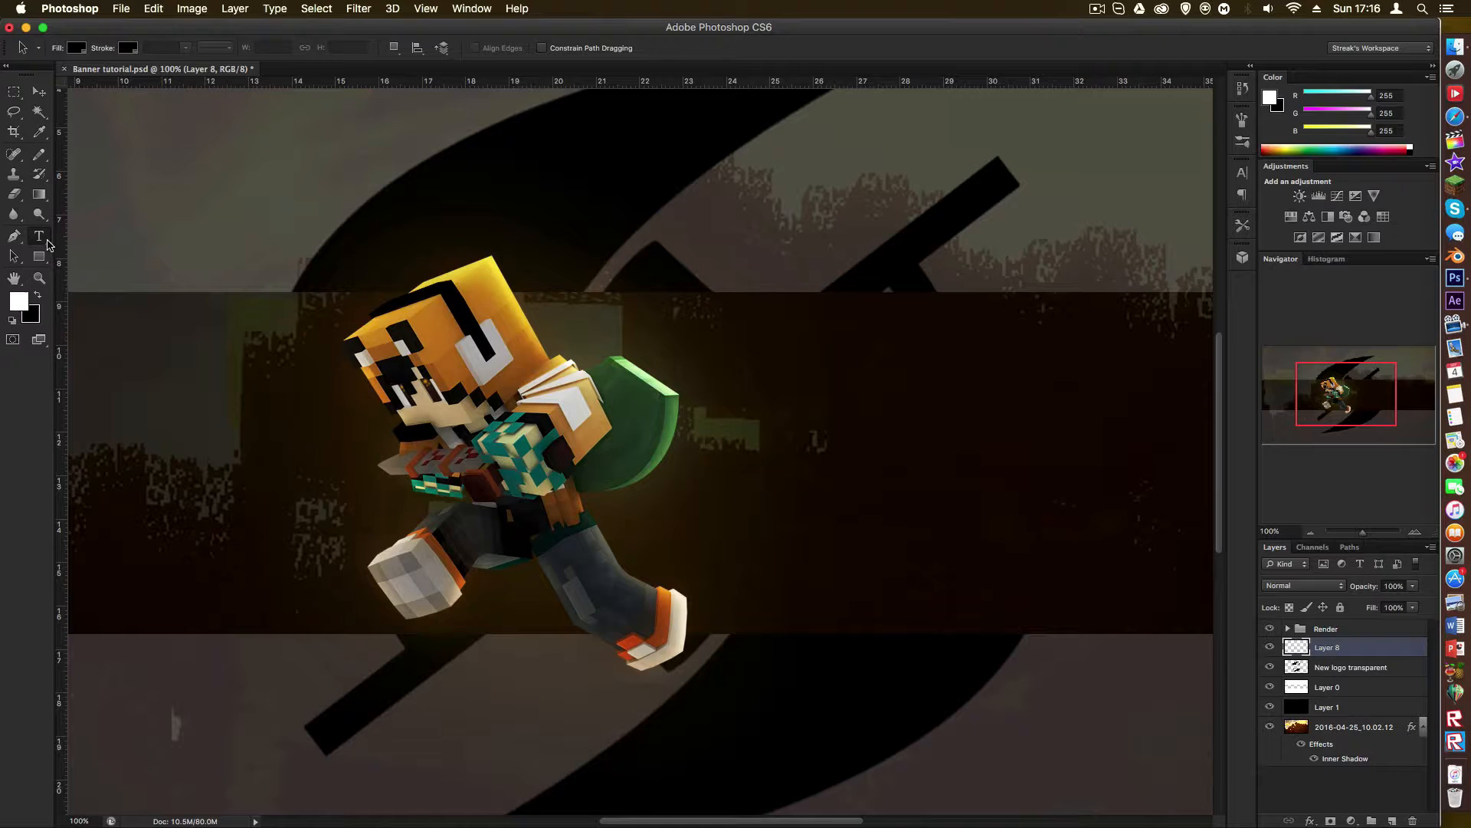
Step: Draw a text box in the dark band to the right of the character and enter MALSTREAK in white
{"action": "left_click", "coordinate": [673, 453]}
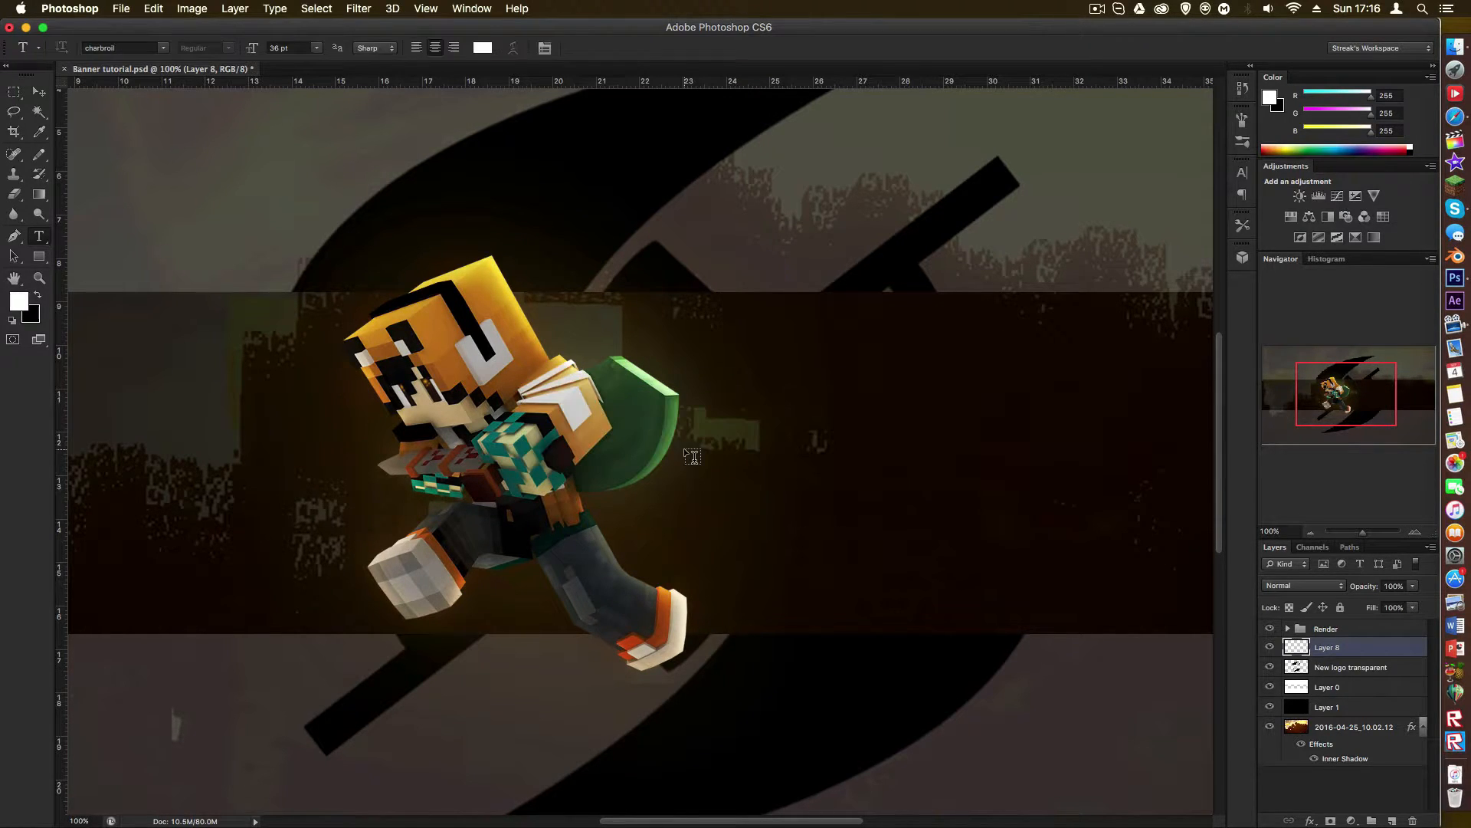
{"action": "left_click_drag", "start_coordinate": [689, 417], "coordinate": [1171, 550]}
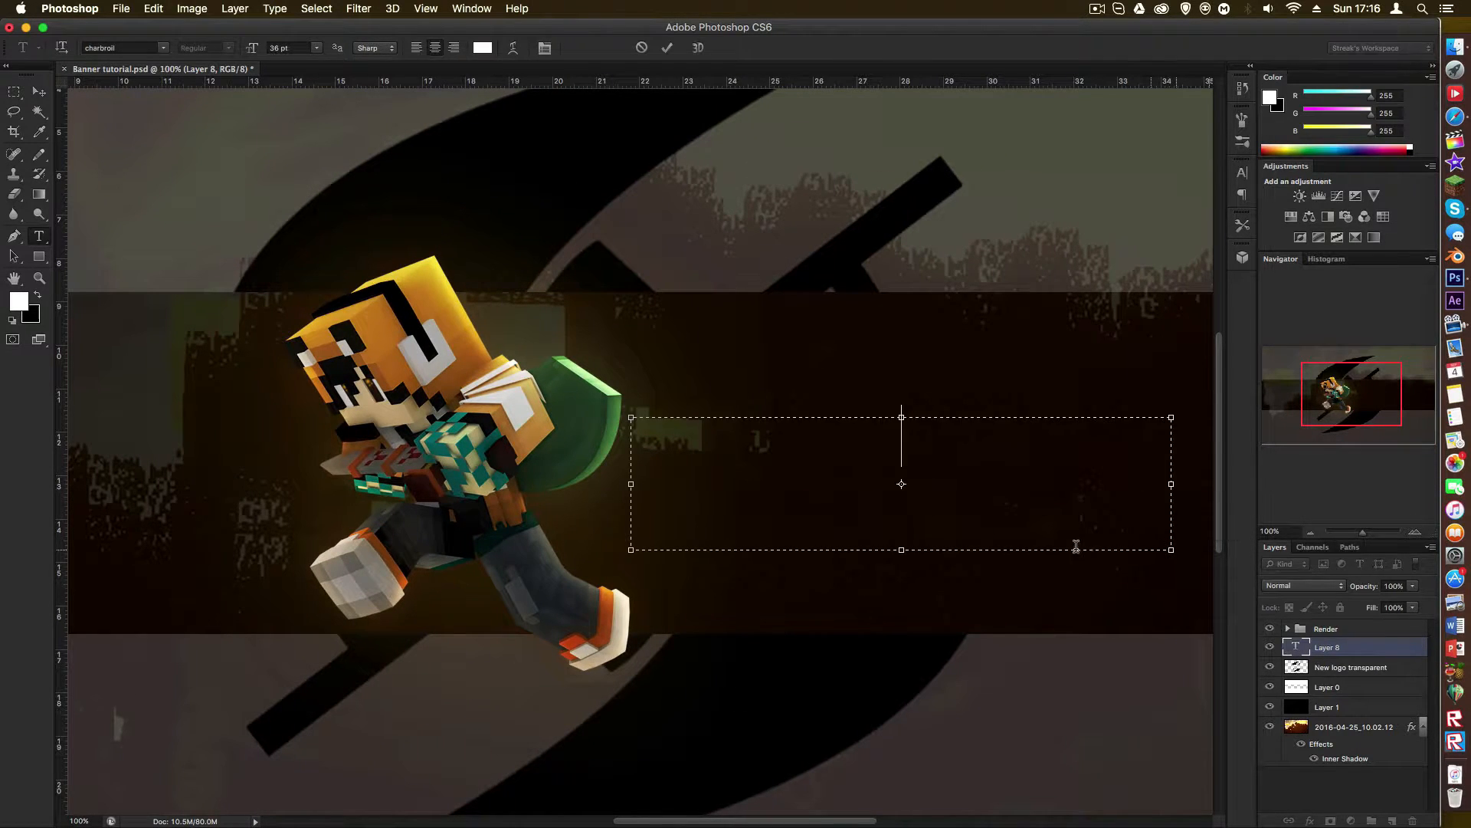
{"action": "left_click", "coordinate": [484, 48]}
{"action": "left_click", "coordinate": [346, 264]}
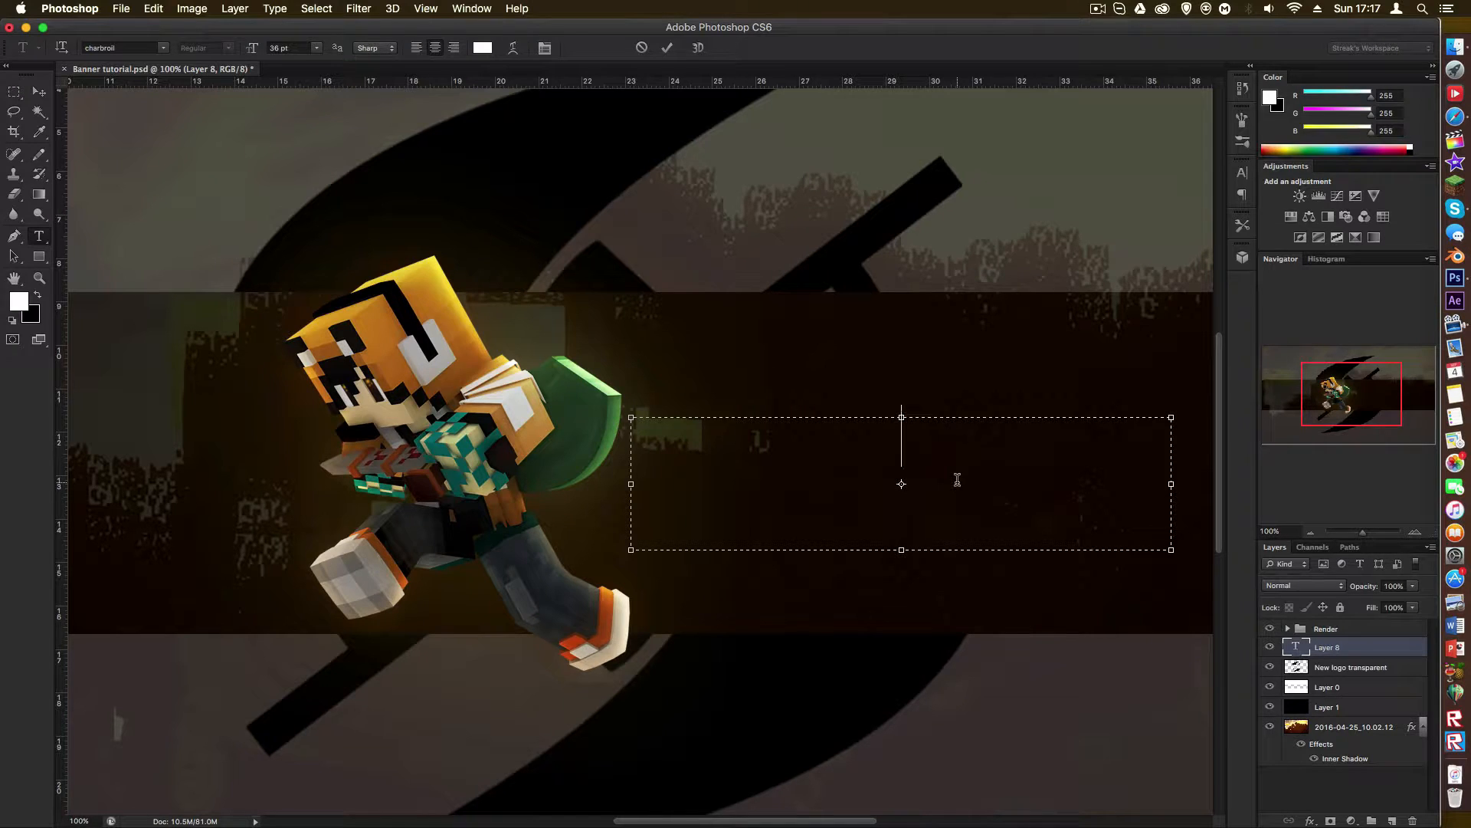
{"action": "type", "text": "MALSTREAK"}
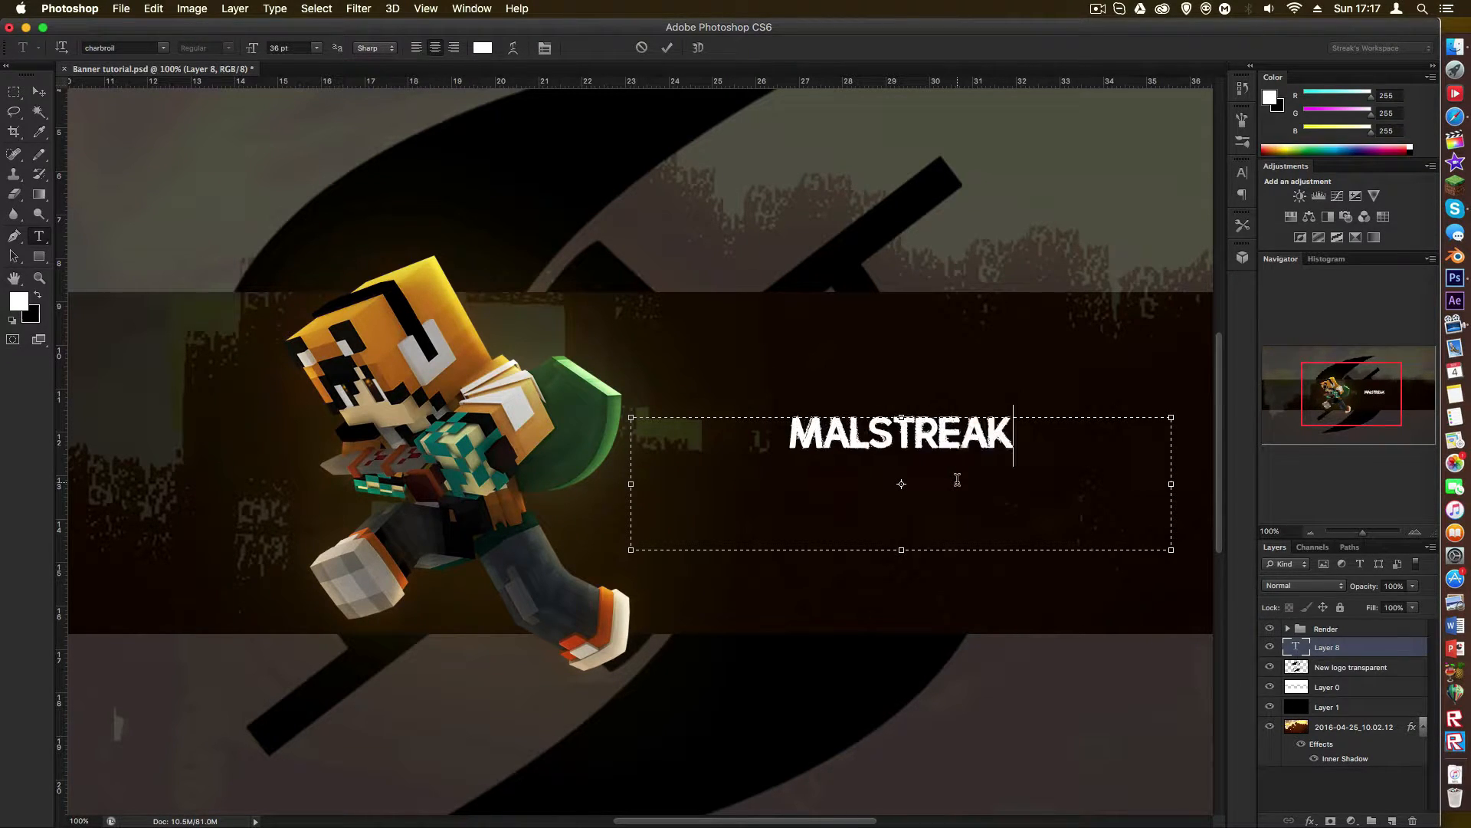
Step: Look through the available fonts for the MALSTREAK text
{"action": "left_click_drag", "start_coordinate": [1043, 451], "coordinate": [664, 421]}
{"action": "left_click", "coordinate": [819, 447]}
{"action": "left_click_drag", "start_coordinate": [818, 445], "coordinate": [1043, 442]}
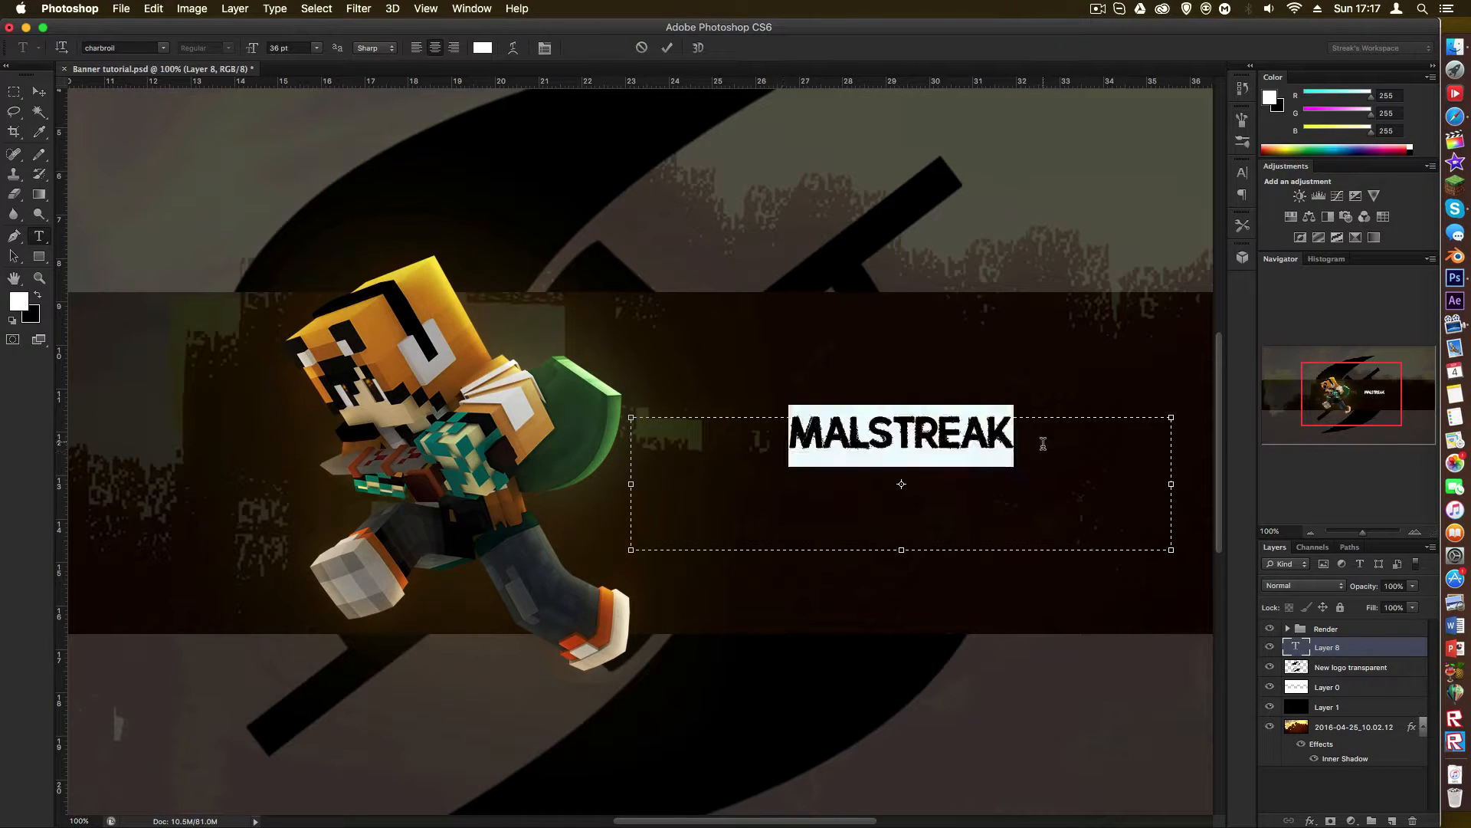
{"action": "left_click", "coordinate": [163, 48]}
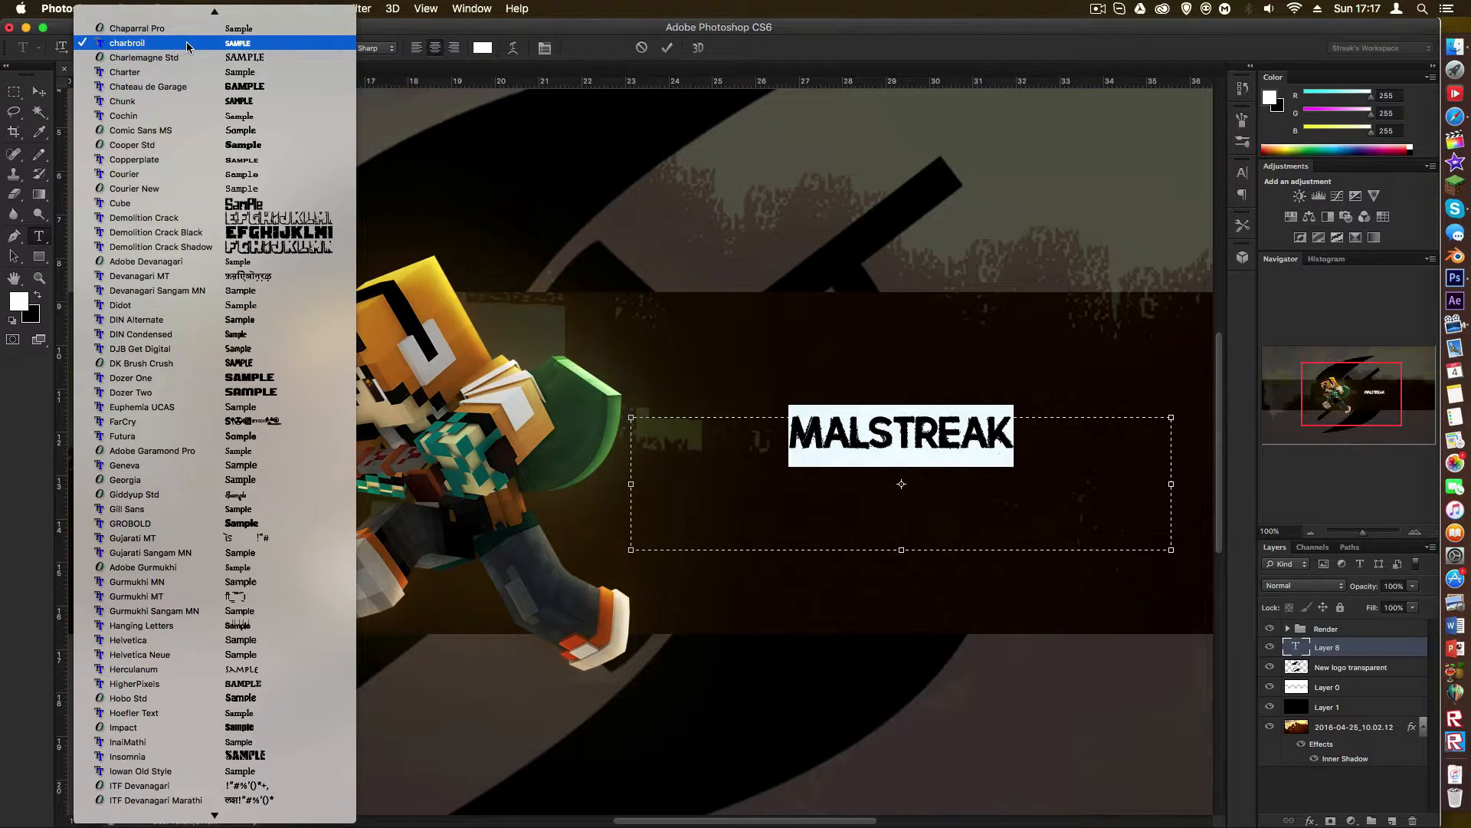
{"action": "scroll", "coordinate": [267, 397], "scroll_direction": "down", "scroll_amount": 5}
{"action": "scroll", "coordinate": [267, 397], "scroll_direction": "up", "scroll_amount": 15}
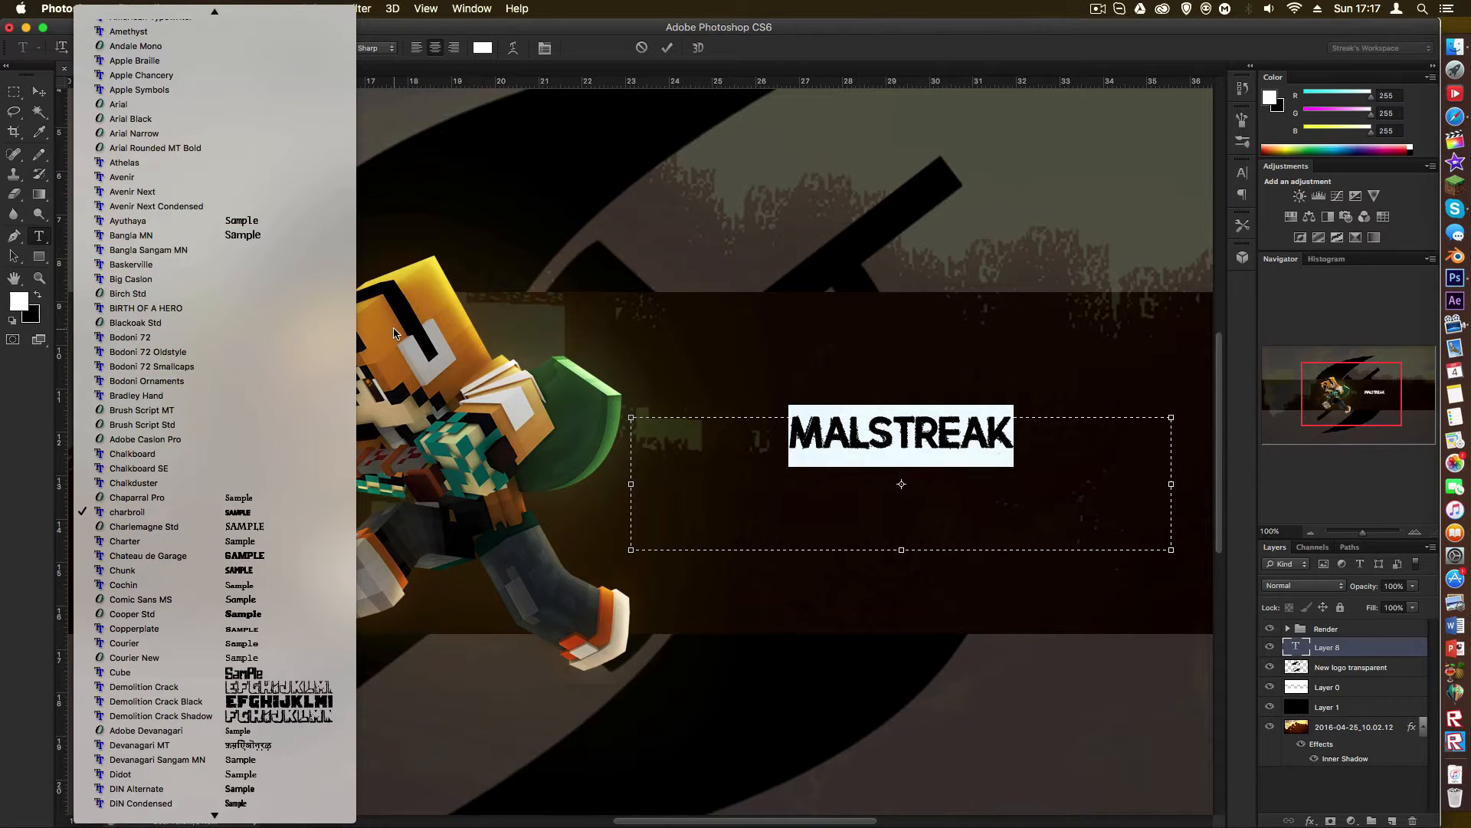
{"action": "scroll", "coordinate": [278, 308], "scroll_direction": "down", "scroll_amount": 12}
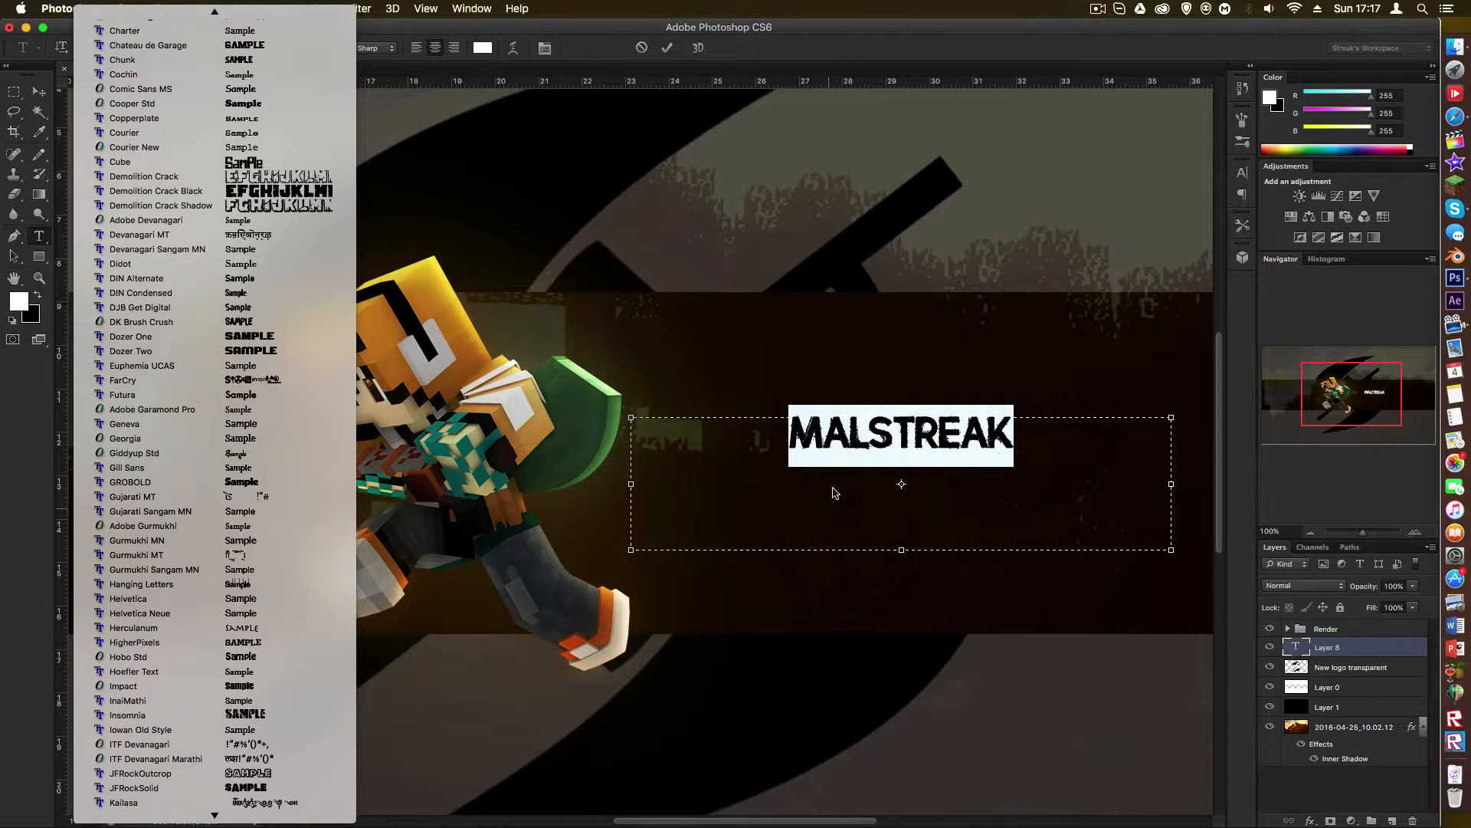
{"action": "left_click", "coordinate": [843, 473]}
{"action": "left_click", "coordinate": [774, 454]}
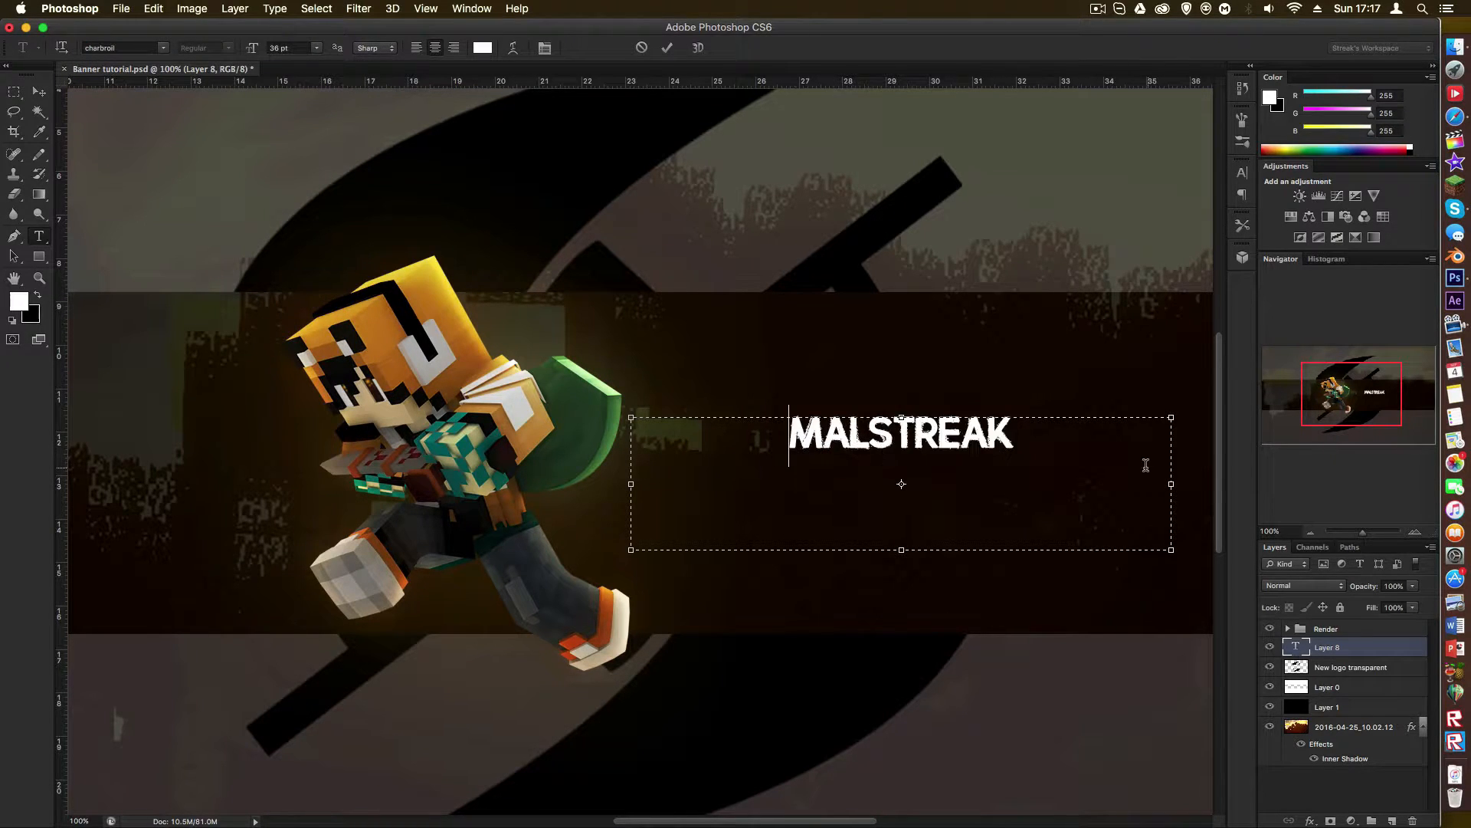
Step: Set the font size of the whole MALSTREAK text to 48 pt
{"action": "left_click_drag", "start_coordinate": [1070, 454], "coordinate": [398, 64]}
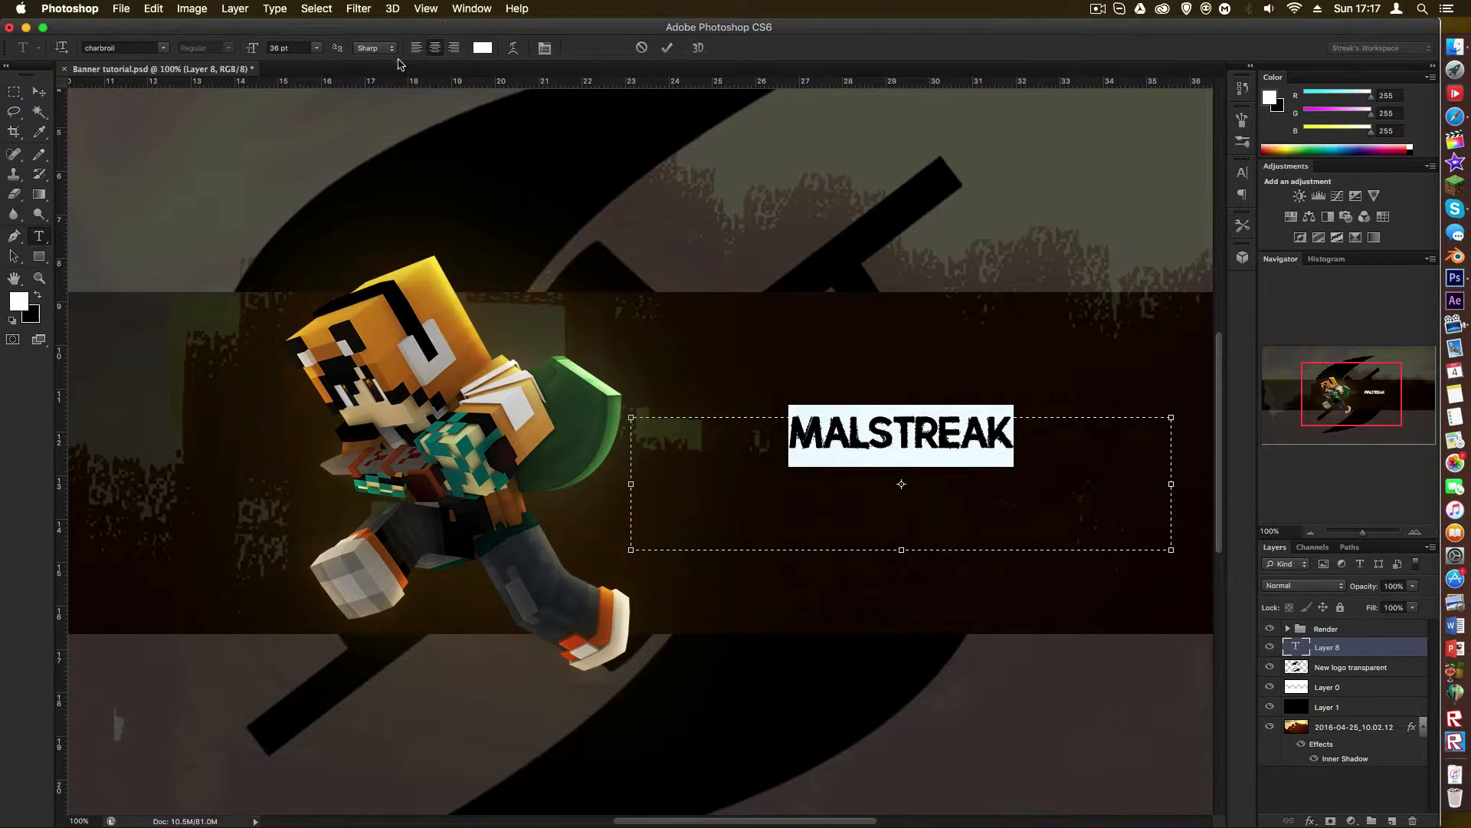
{"action": "left_click", "coordinate": [316, 47]}
{"action": "left_click", "coordinate": [295, 189]}
{"action": "left_click", "coordinate": [1026, 465]}
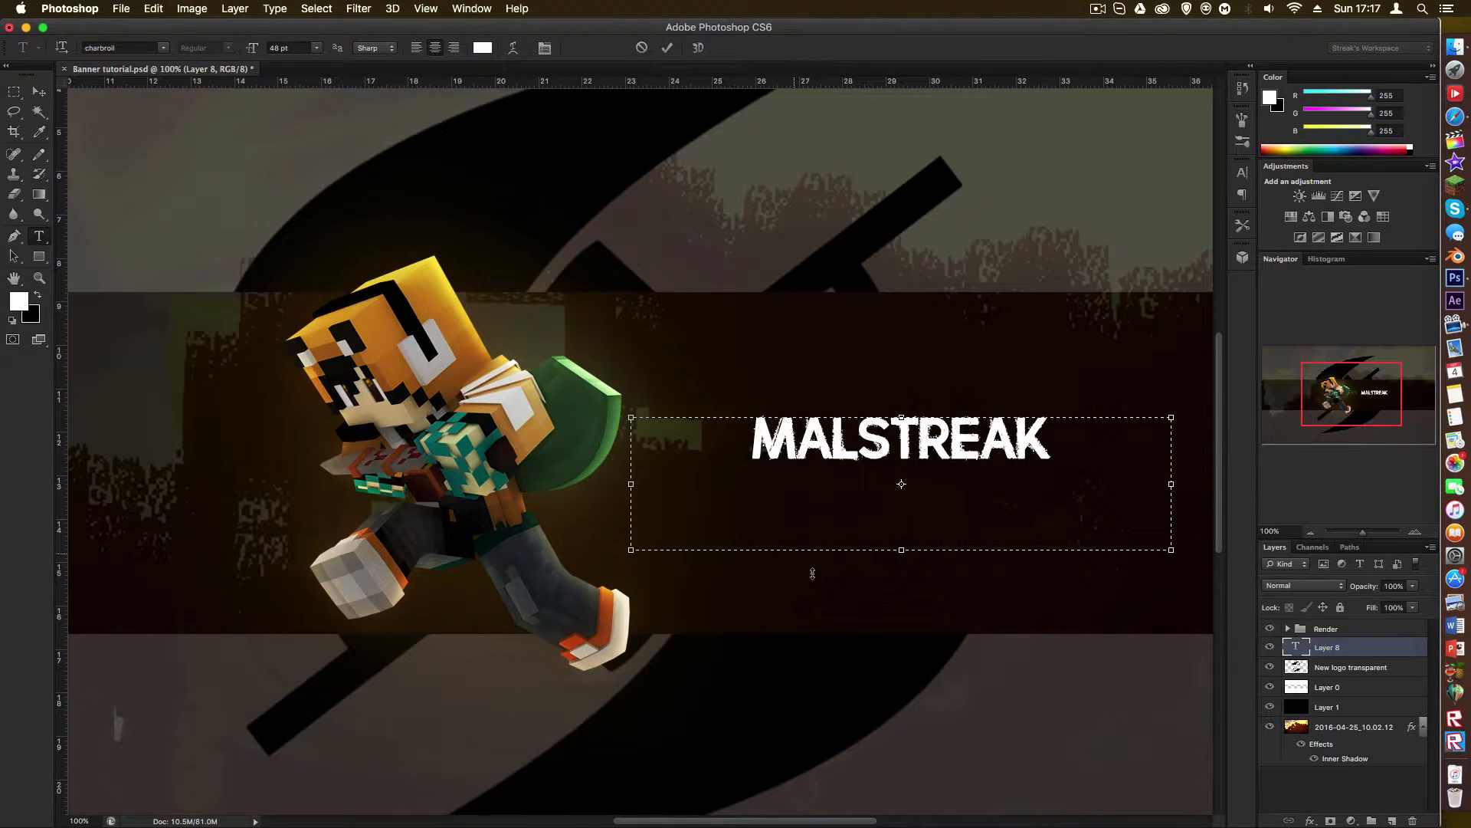
Step: Move the MALSTREAK text left so it sits right beside the character's green backpack
{"action": "left_click", "coordinate": [38, 92]}
{"action": "left_click_drag", "start_coordinate": [1110, 493], "coordinate": [994, 503]}
{"action": "key", "text": "z"}
{"action": "left_click", "coordinate": [826, 486], "text": "alt"}
{"action": "left_click", "coordinate": [825, 486], "text": "alt"}
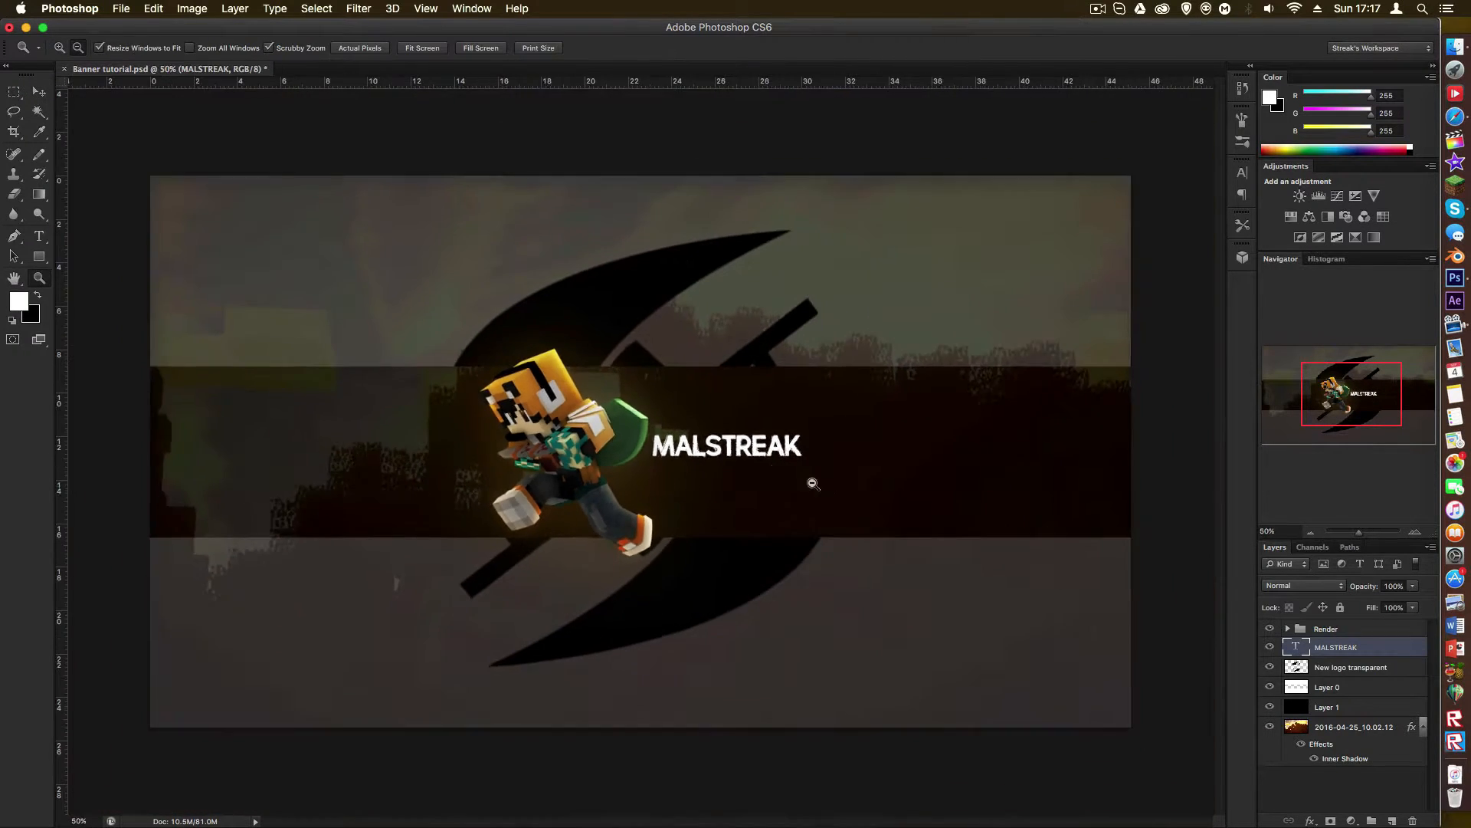
Step: Examine the white MALSTREAK title beside the character both close up and at full banner scale
{"action": "left_click", "coordinate": [823, 485], "text": "alt"}
{"action": "left_click", "coordinate": [776, 458]}
{"action": "left_click", "coordinate": [568, 430]}
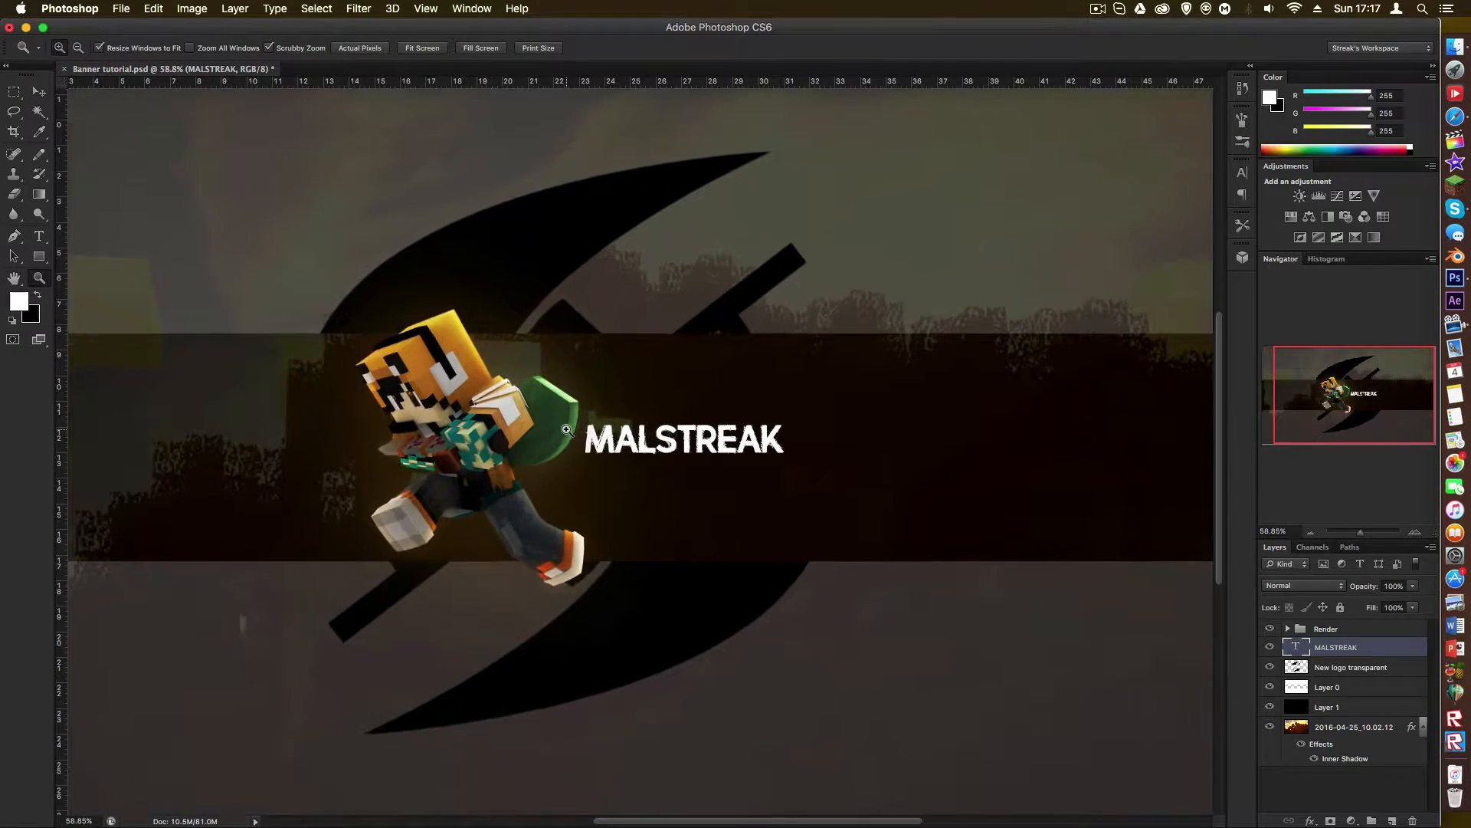
{"action": "key", "text": "a"}
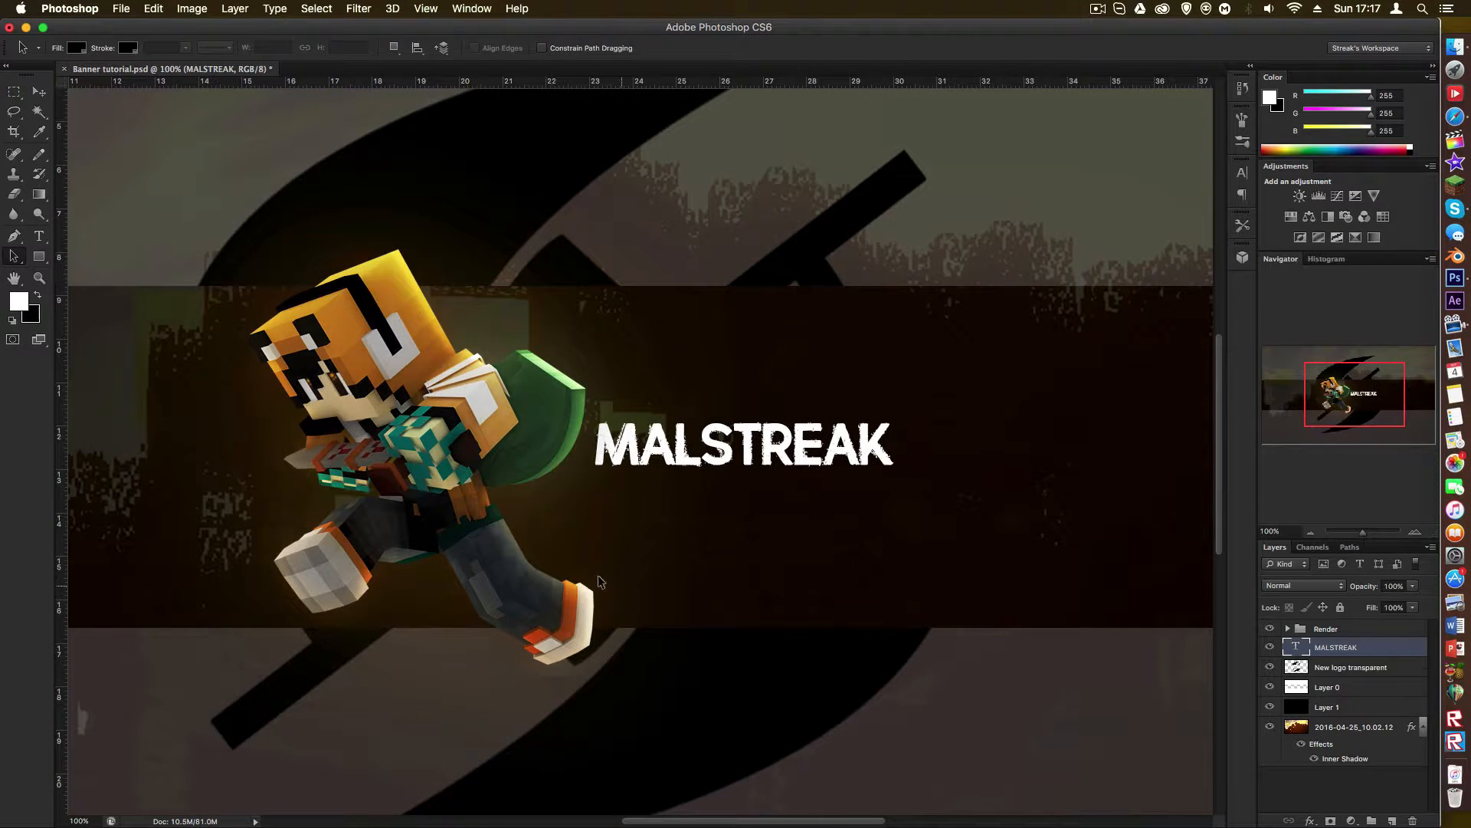
{"action": "key", "text": "z"}
{"action": "left_click", "coordinate": [628, 550], "text": "alt"}
{"action": "left_click", "coordinate": [628, 549], "text": "alt"}
{"action": "left_click", "coordinate": [627, 549], "text": "alt"}
{"action": "left_click_drag", "start_coordinate": [628, 549], "coordinate": [697, 579]}
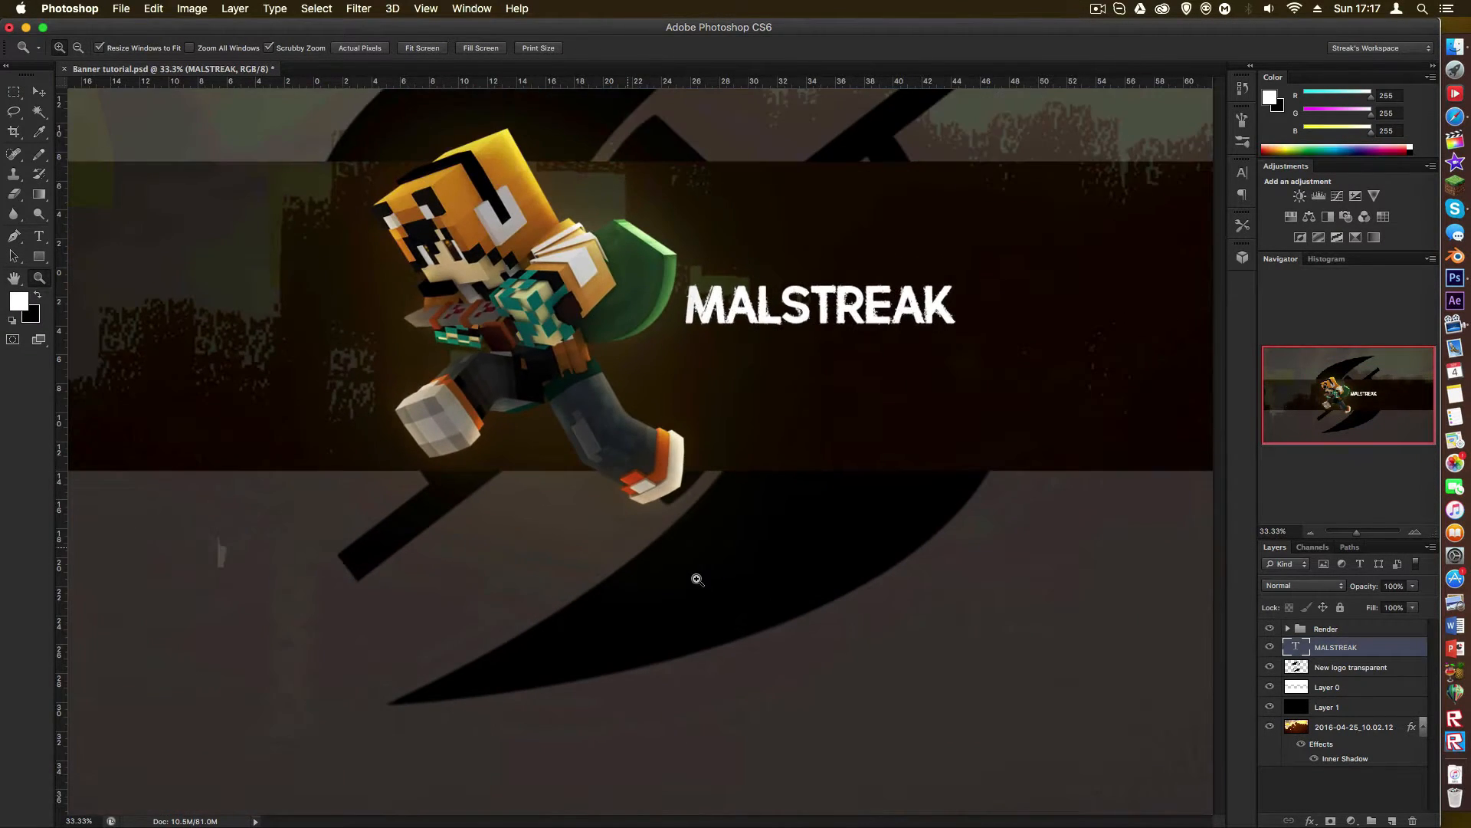
{"action": "left_click", "coordinate": [669, 374], "text": "alt"}
{"action": "left_click", "coordinate": [669, 374], "text": "alt"}
{"action": "left_click", "coordinate": [668, 372], "text": "alt"}
{"action": "left_click", "coordinate": [661, 461]}
{"action": "left_click", "coordinate": [661, 461]}
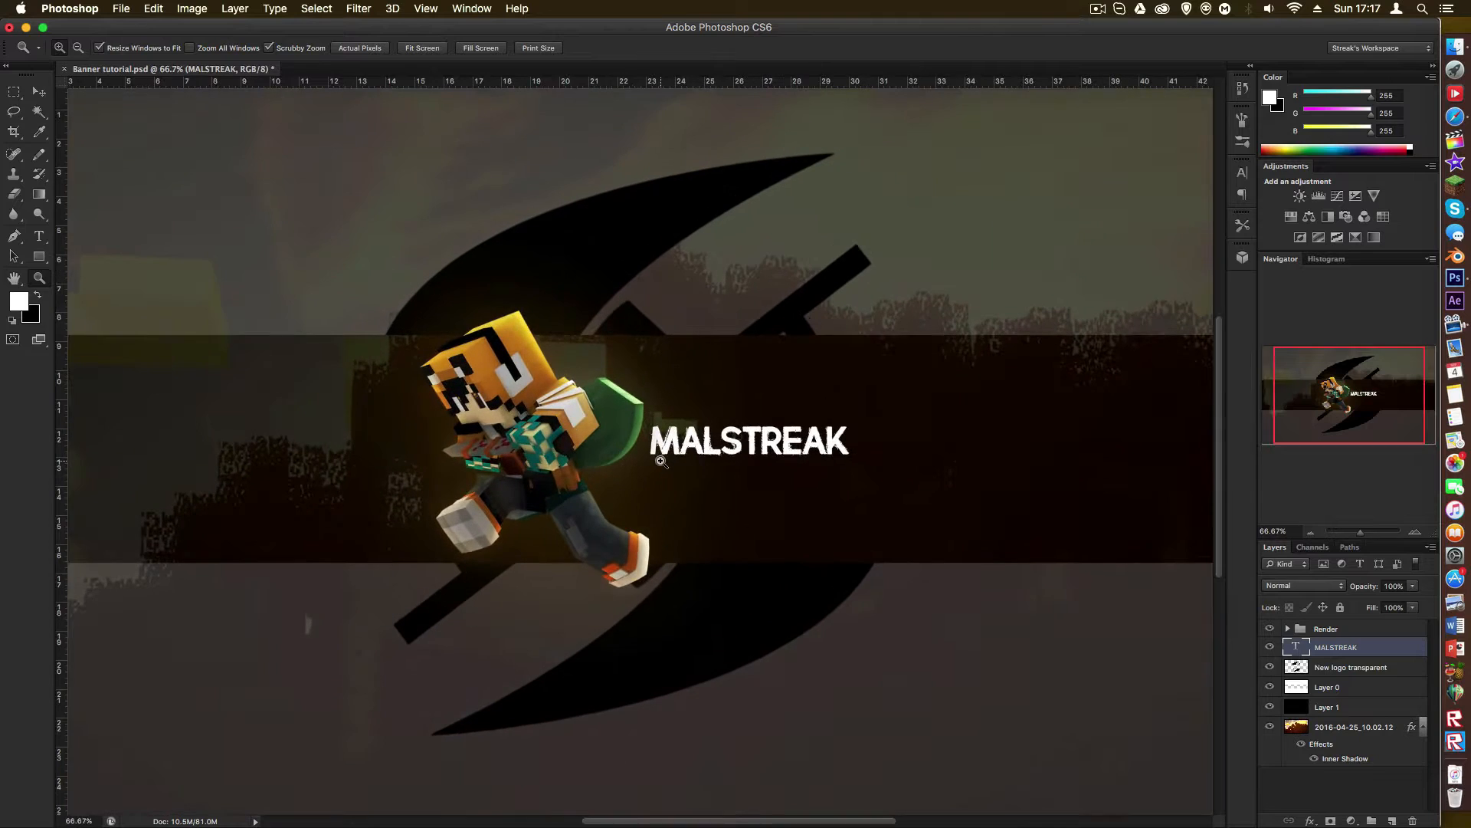
{"action": "left_click", "coordinate": [661, 461]}
{"action": "left_click", "coordinate": [673, 487], "text": "alt"}
{"action": "left_click", "coordinate": [674, 486], "text": "alt"}
{"action": "left_click", "coordinate": [673, 487], "text": "alt"}
{"action": "left_click", "coordinate": [560, 464]}
{"action": "left_click", "coordinate": [561, 465]}
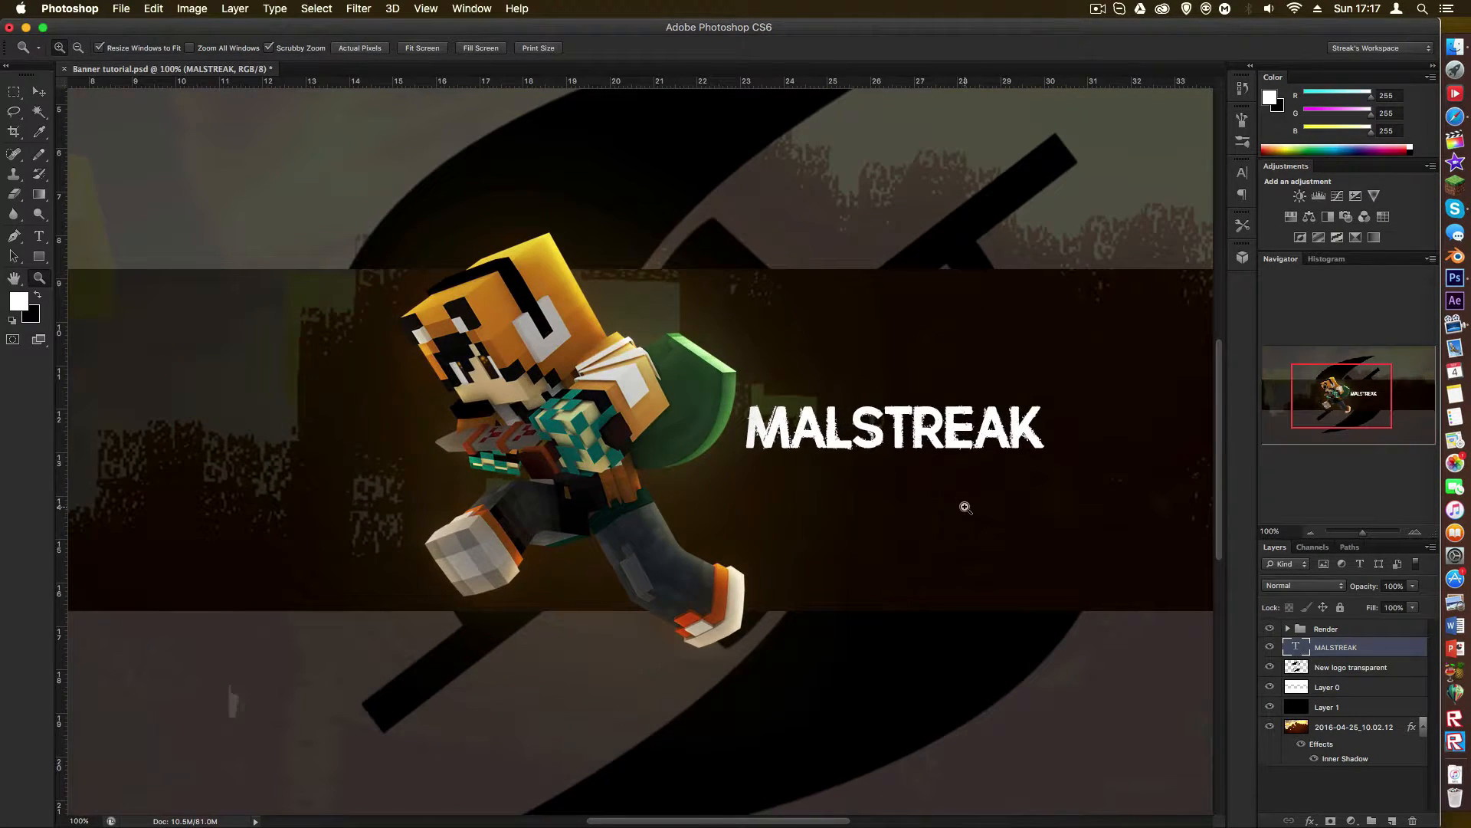
{"action": "left_click", "coordinate": [1059, 498]}
{"action": "key", "text": "a"}
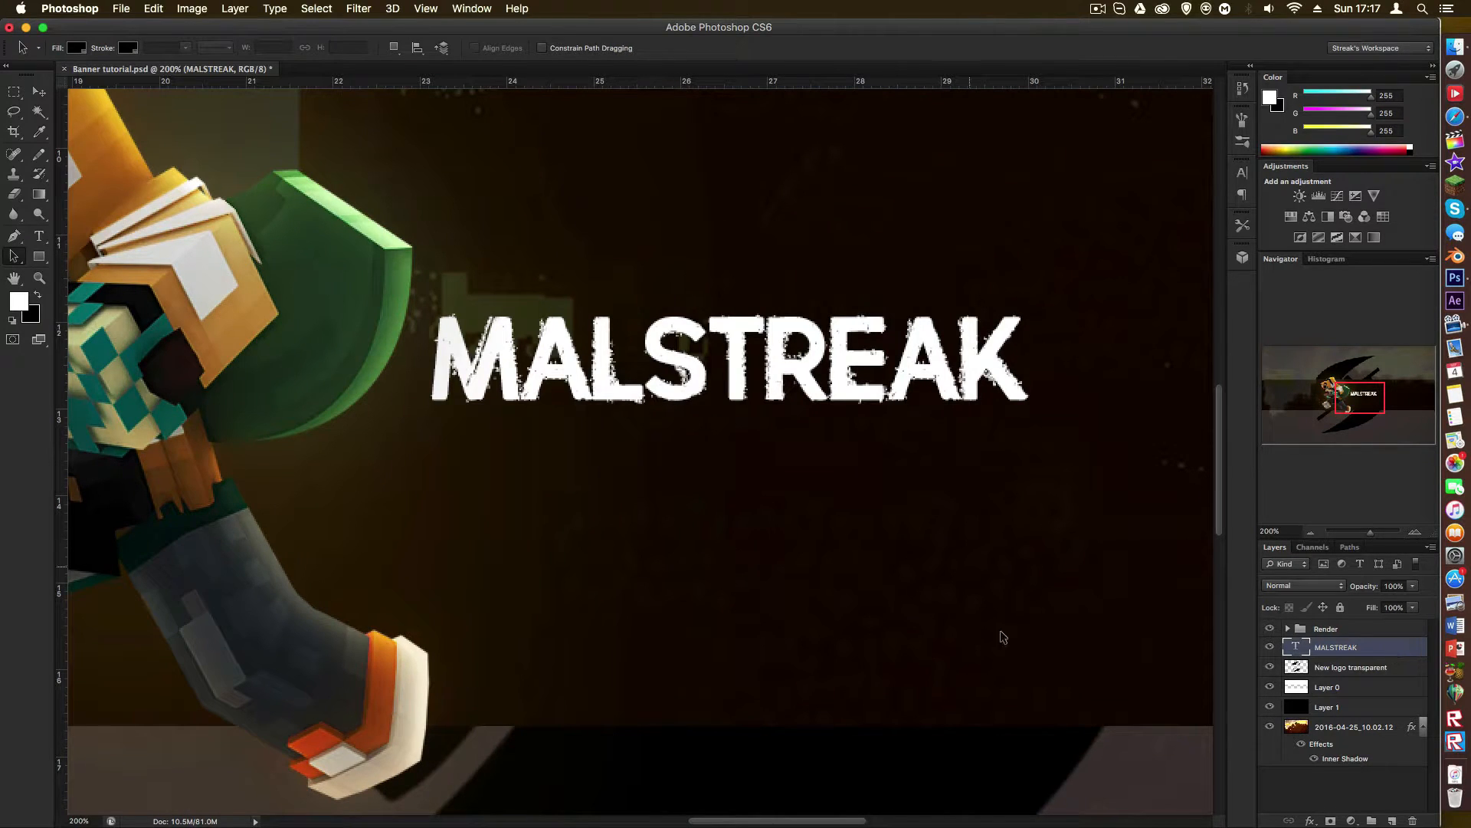
Step: Add a Color Overlay in orange-yellow ffae00 to the MALSTREAK text layer
{"action": "double_click", "coordinate": [1418, 655]}
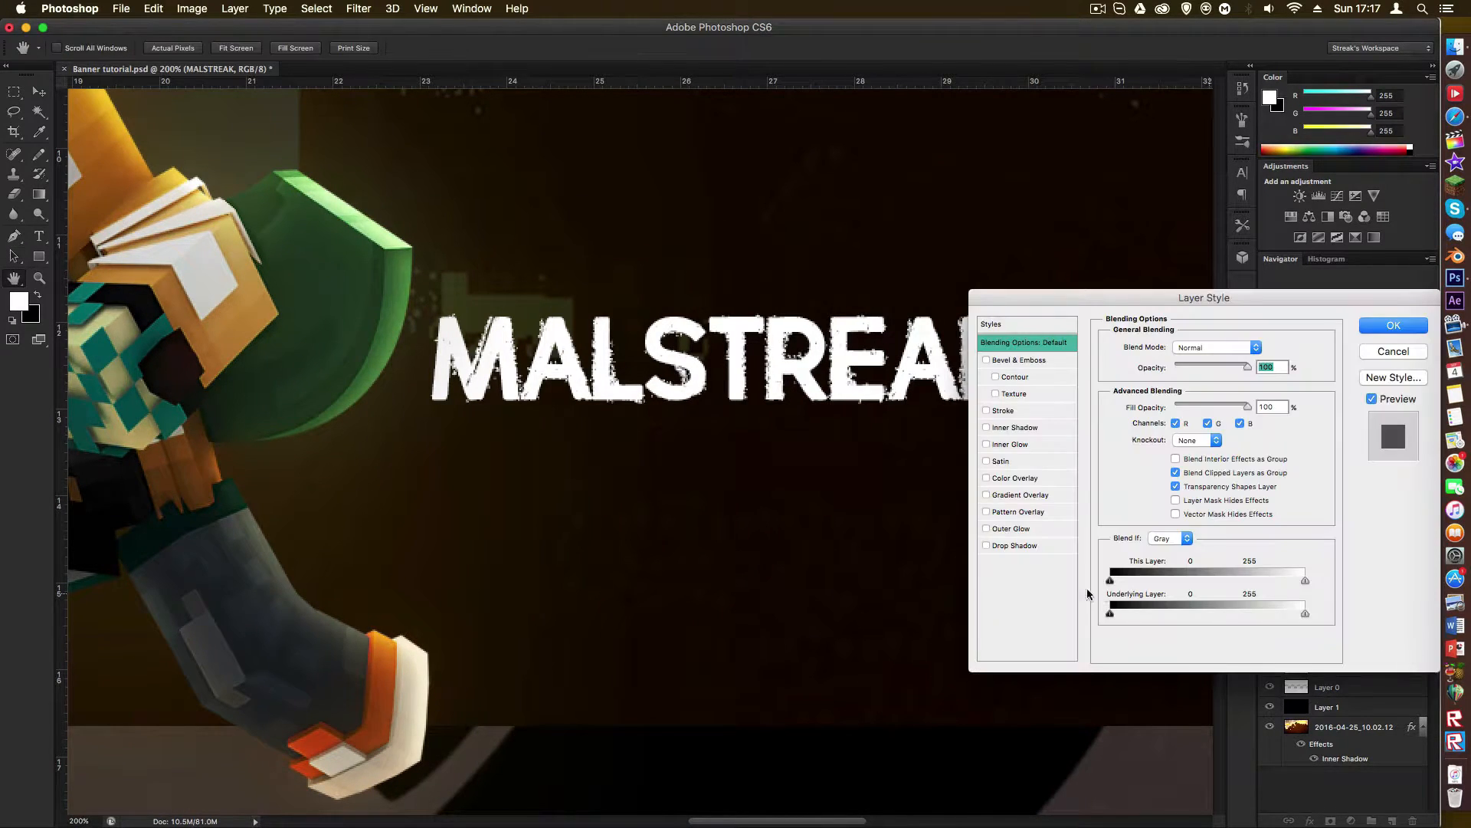
{"action": "left_click_drag", "start_coordinate": [1032, 305], "coordinate": [1141, 298]}
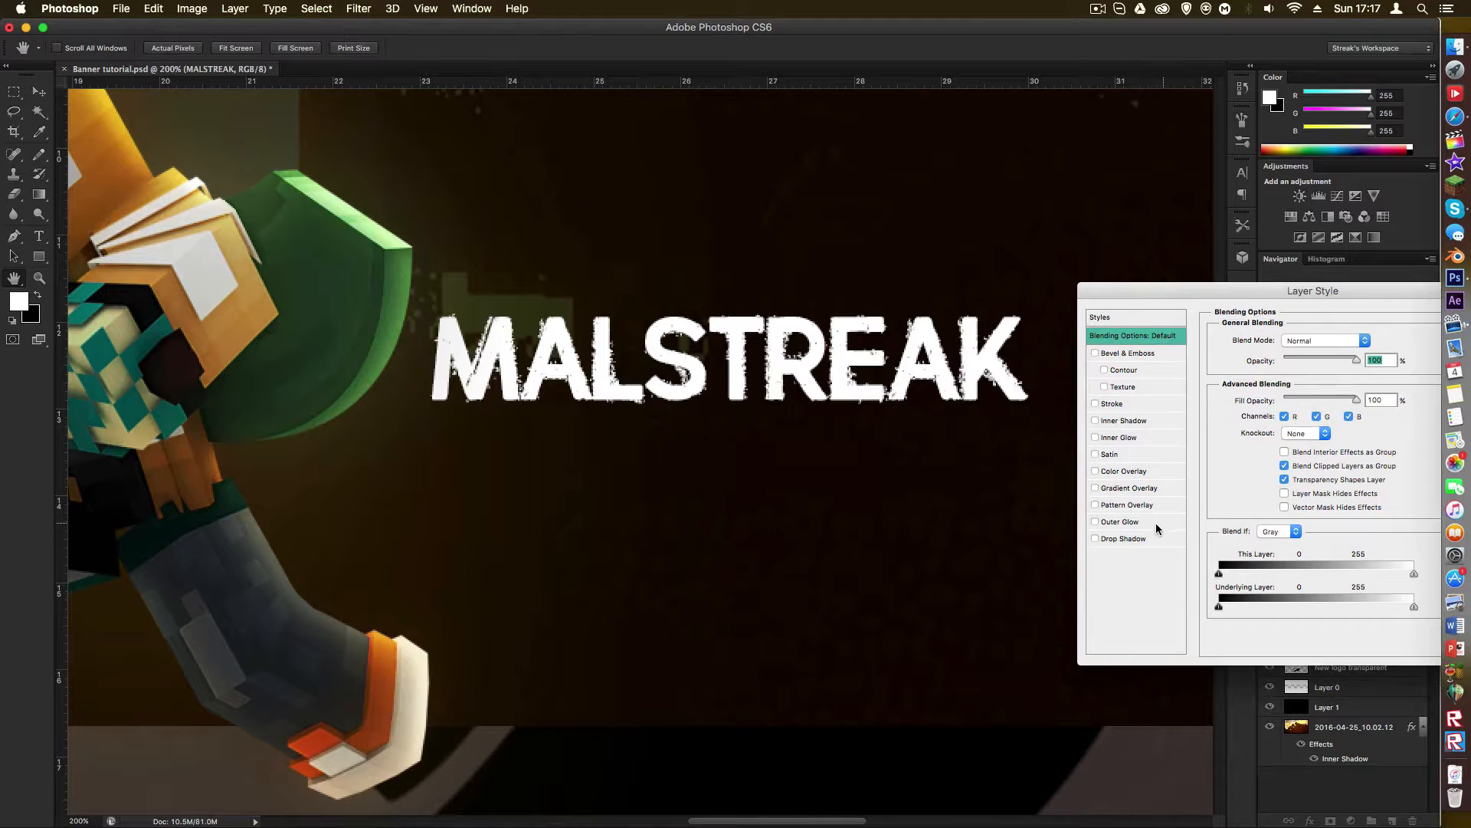
{"action": "left_click", "coordinate": [1127, 472]}
{"action": "left_click", "coordinate": [1368, 341]}
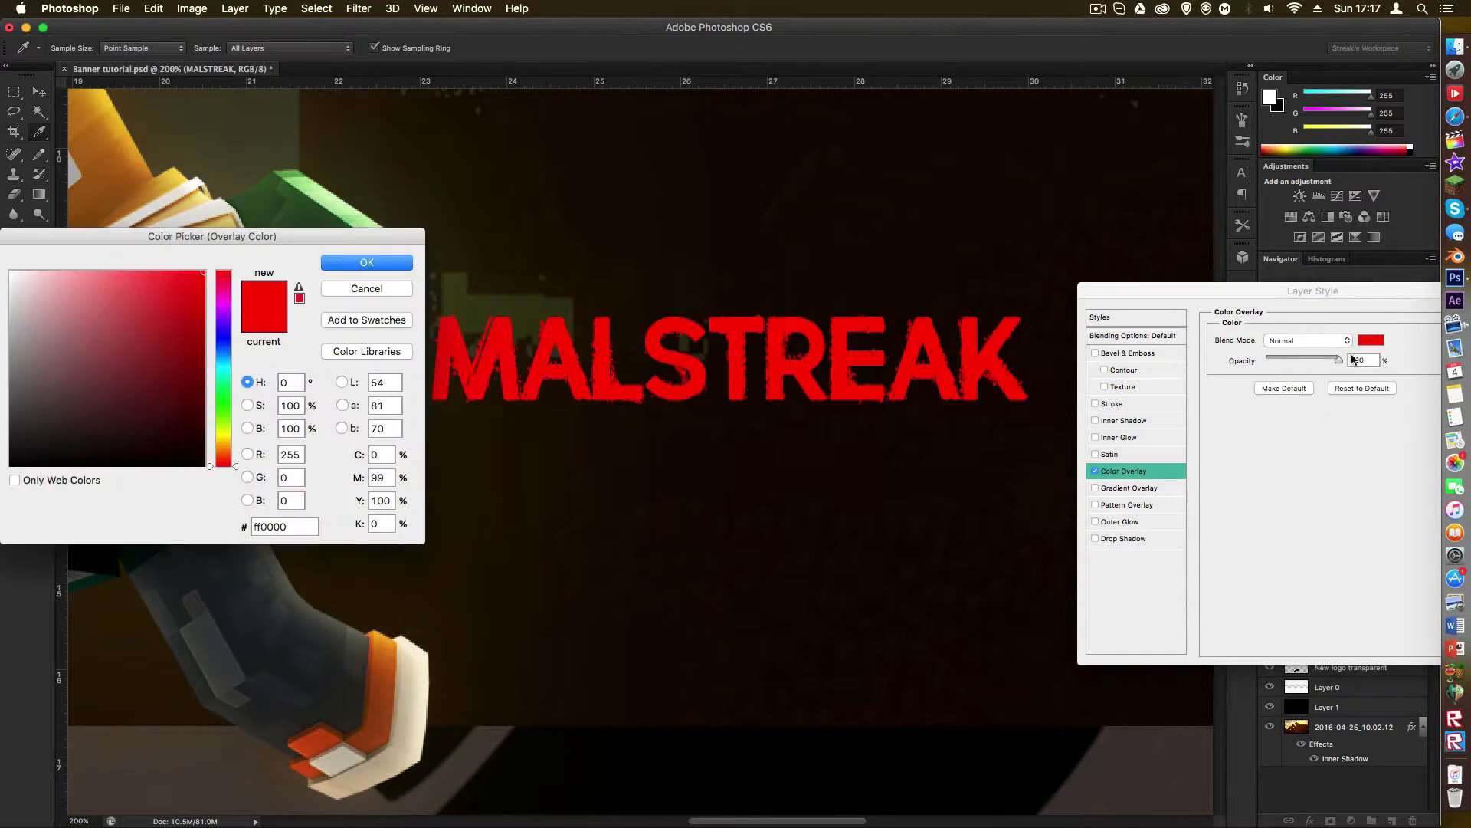
{"action": "left_click_drag", "start_coordinate": [228, 453], "coordinate": [227, 444]}
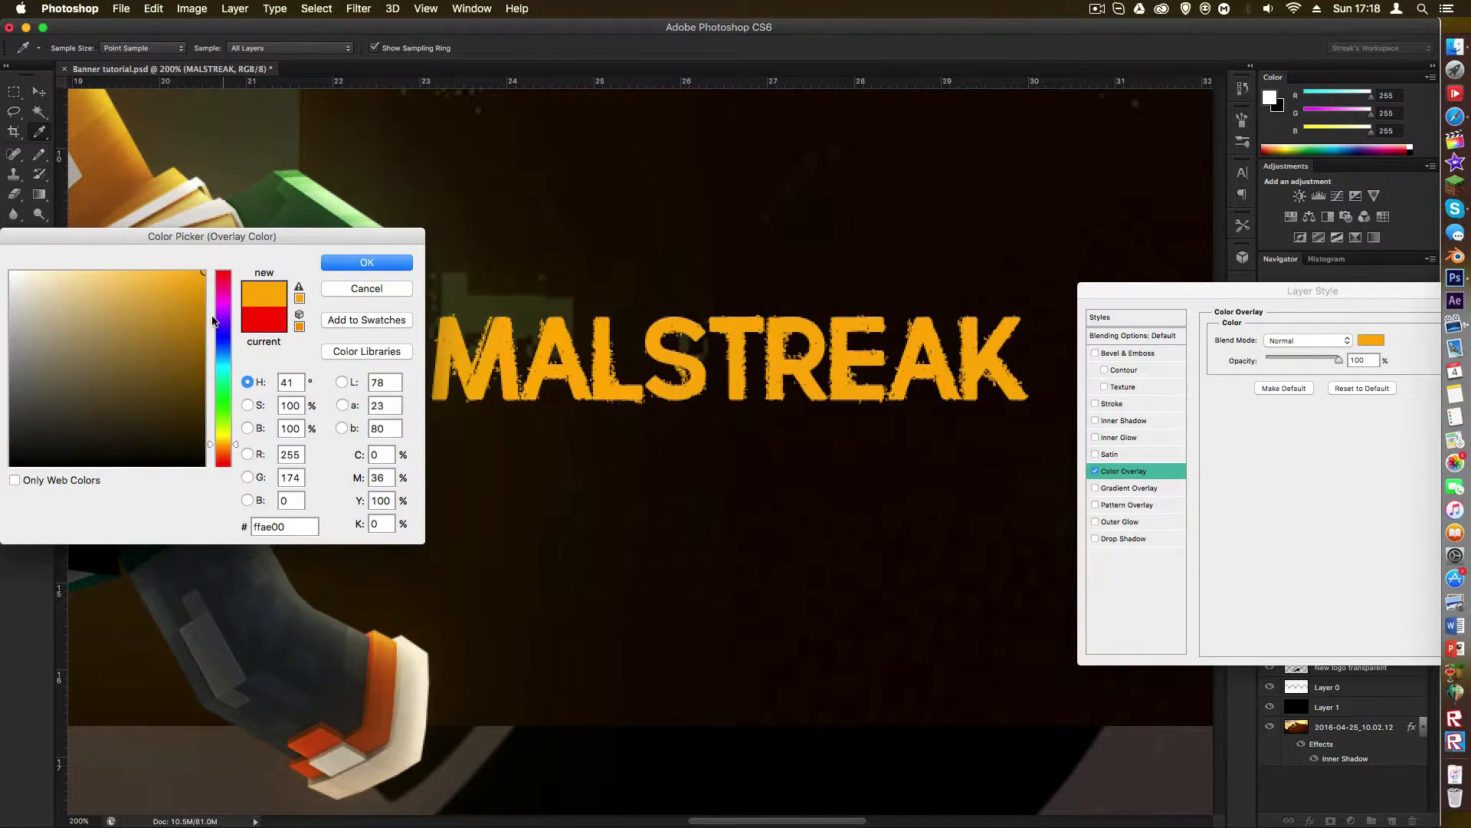
{"action": "left_click_drag", "start_coordinate": [160, 243], "coordinate": [440, 282]}
{"action": "left_click", "coordinate": [625, 301]}
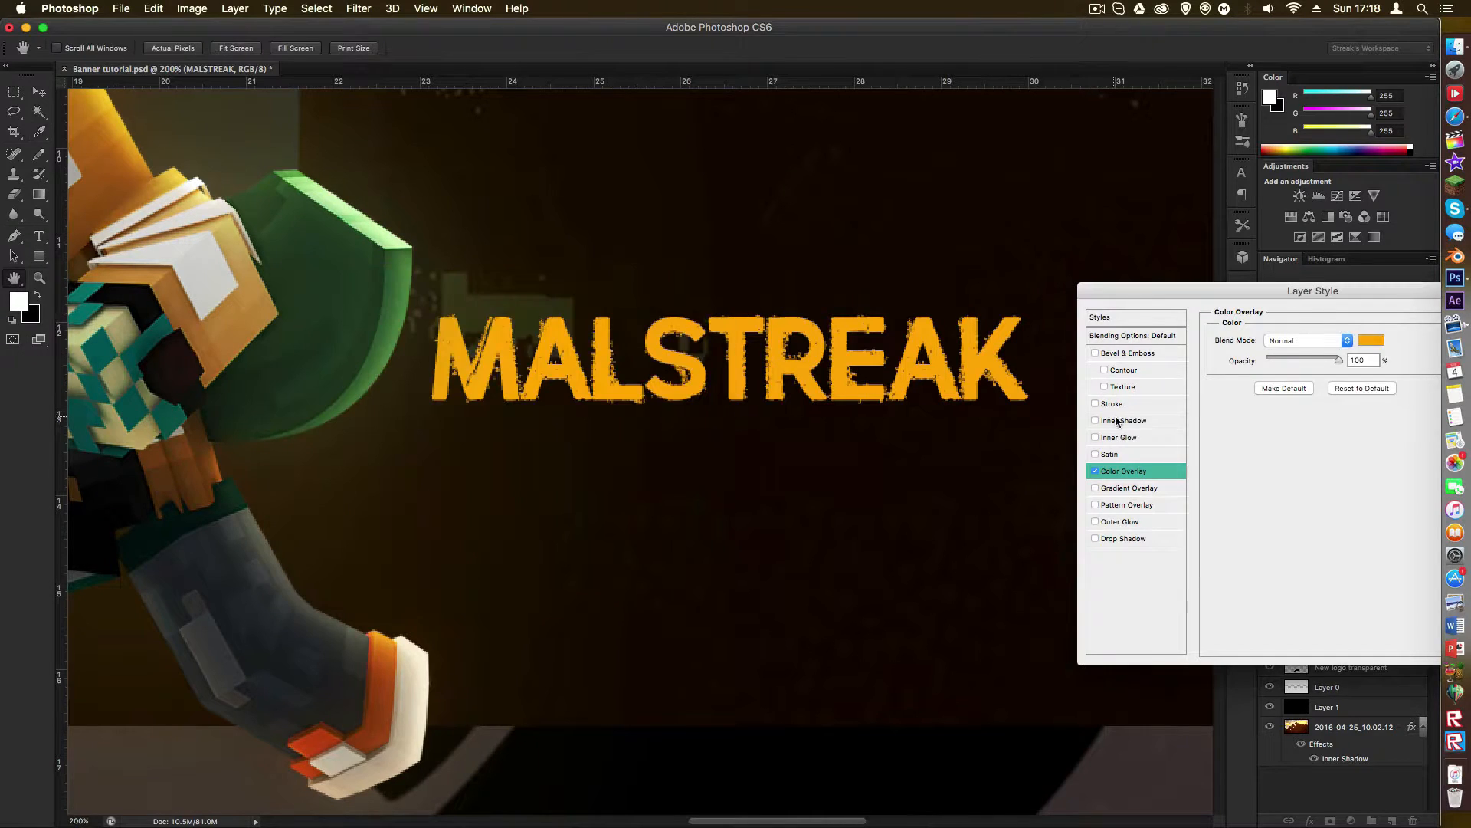
Step: Add a Satin effect to the MALSTREAK layer style with a size of 21 px and a moderate opacity
{"action": "left_click", "coordinate": [1116, 454]}
{"action": "left_click", "coordinate": [1277, 357]}
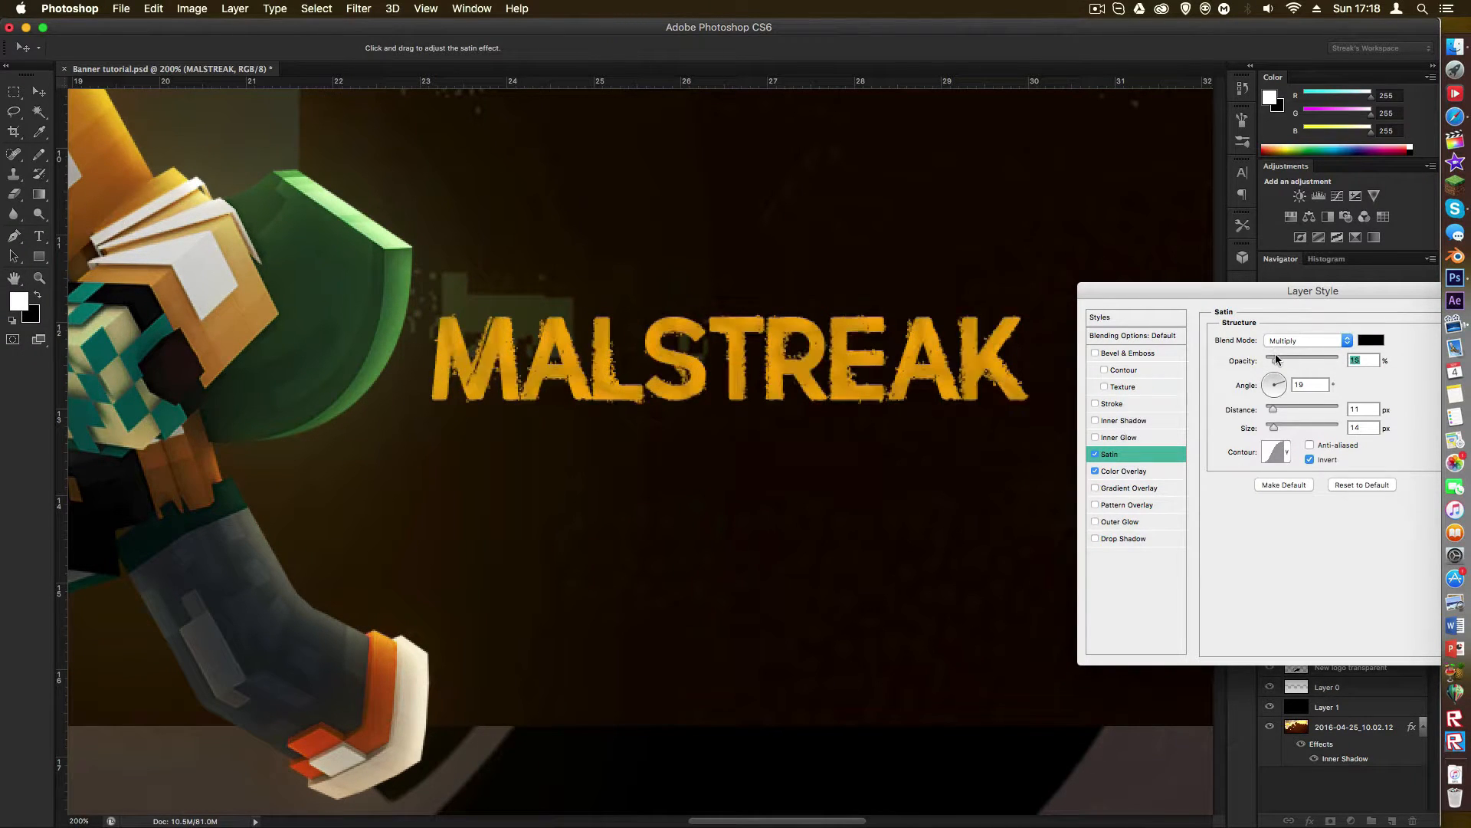
{"action": "left_click_drag", "start_coordinate": [1286, 358], "coordinate": [1287, 358]}
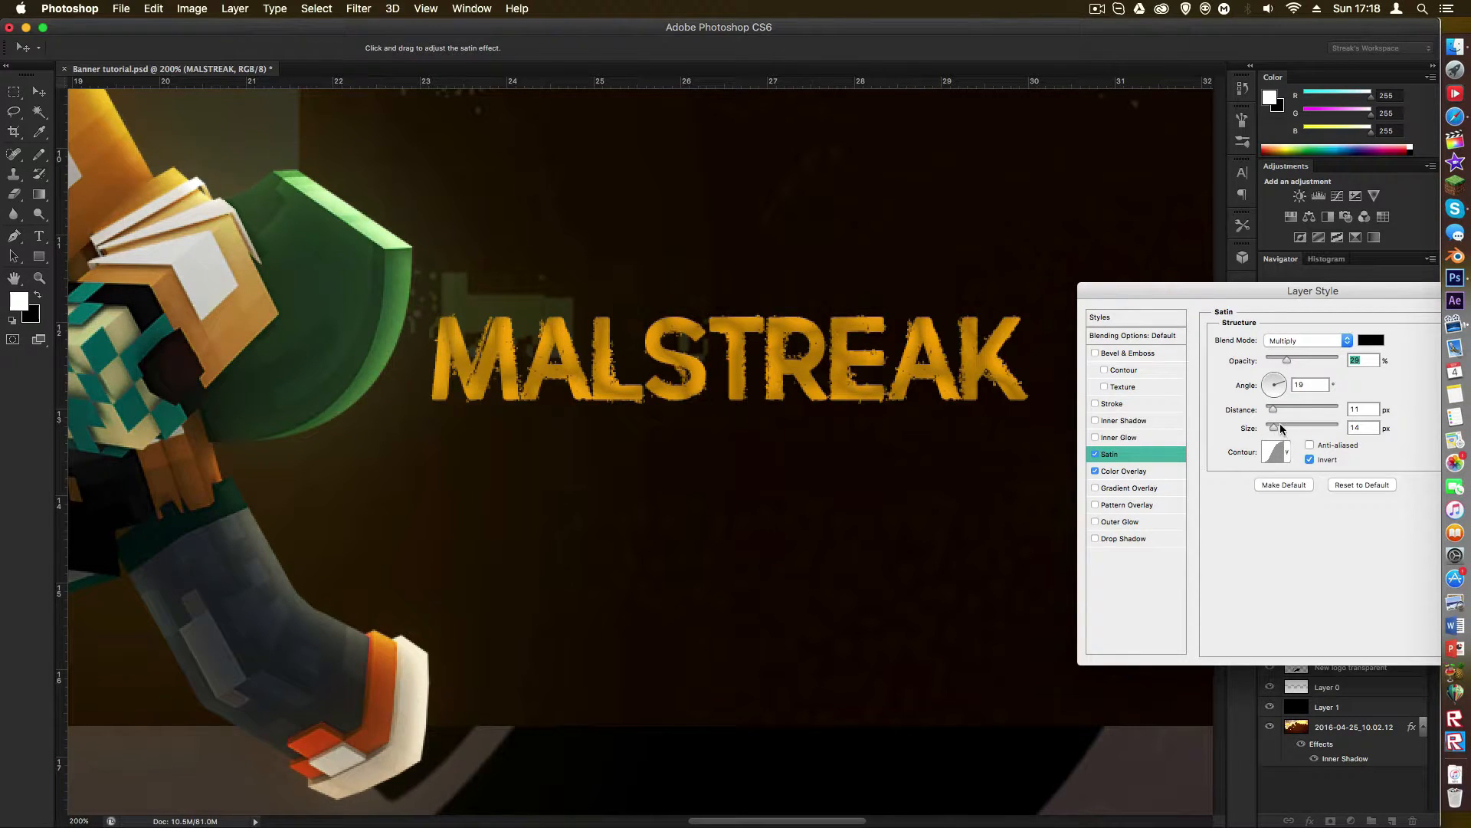
{"action": "left_click_drag", "start_coordinate": [1282, 429], "coordinate": [1287, 429]}
{"action": "mouse_move", "coordinate": [1287, 359]}
{"action": "left_mouse_down"}
{"action": "mouse_move", "coordinate": [1330, 362]}
{"action": "mouse_move", "coordinate": [1292, 361]}
{"action": "left_mouse_up"}
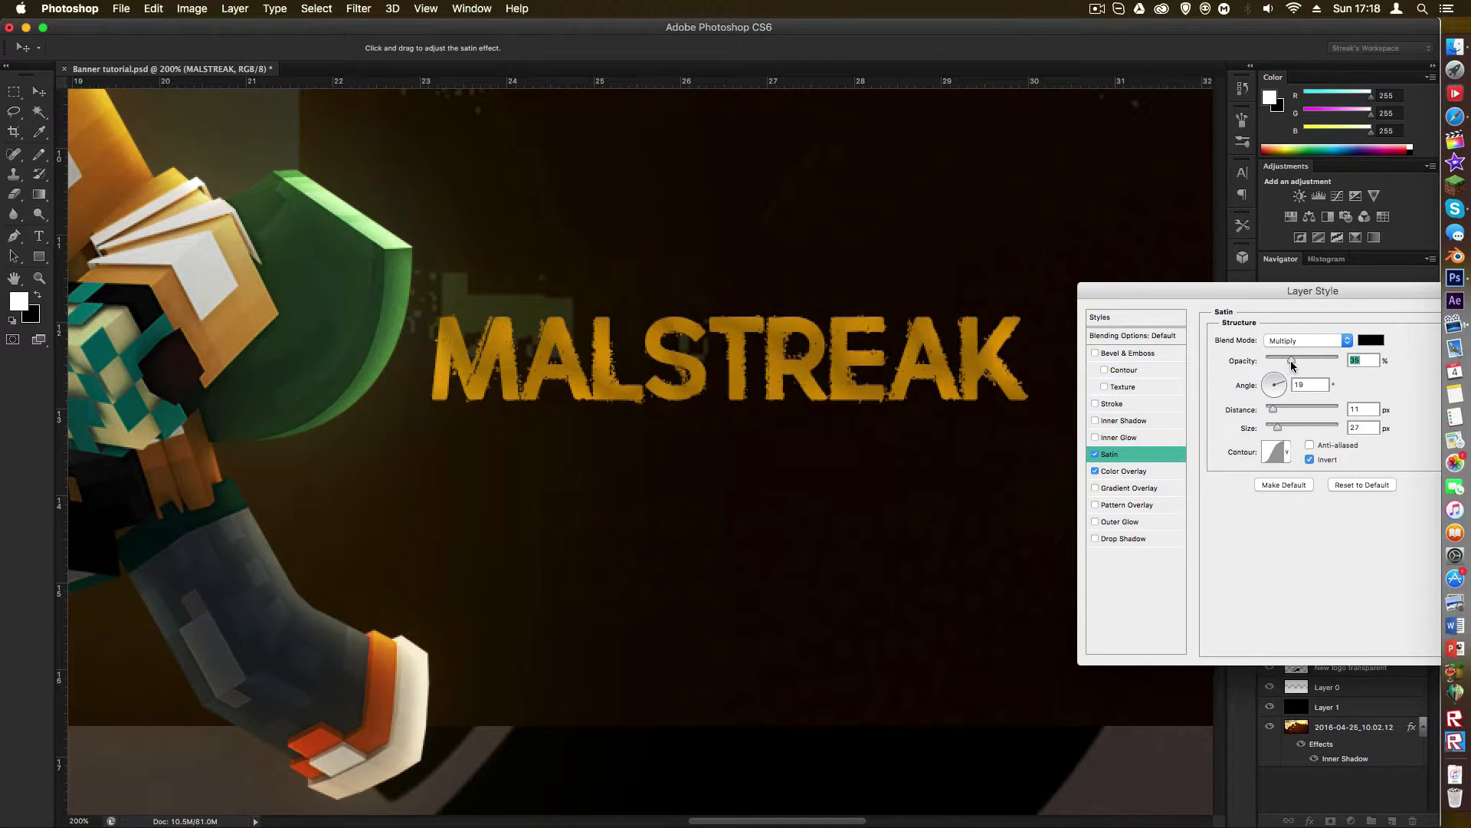
{"action": "left_click_drag", "start_coordinate": [1279, 428], "coordinate": [1277, 427]}
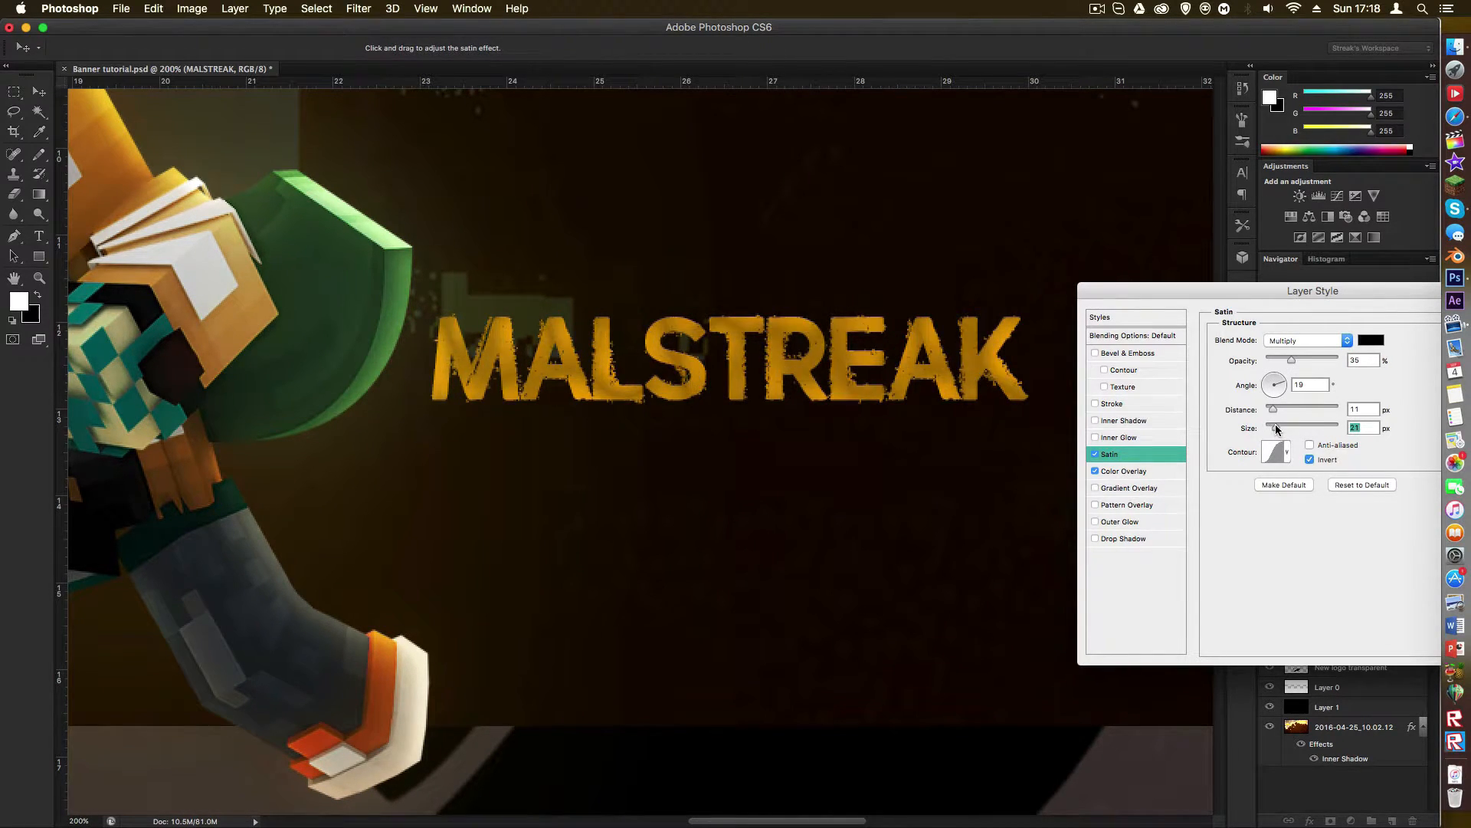
{"action": "left_click_drag", "start_coordinate": [1278, 361], "coordinate": [1286, 360]}
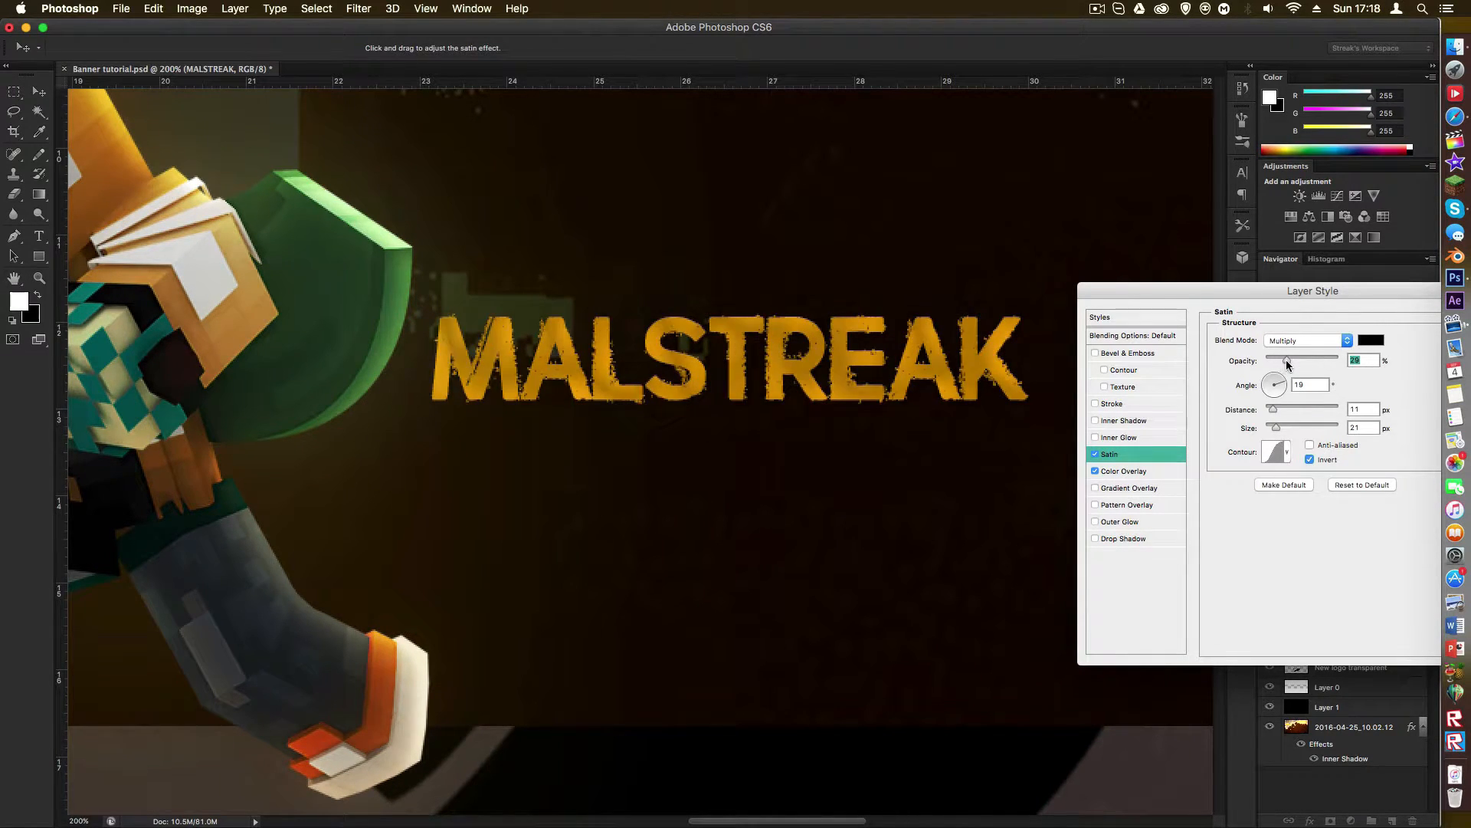
Step: Add a white Inner Glow in Overlay blend mode to the title, lower its opacity and compare it switched off and on
{"action": "left_click", "coordinate": [1158, 438]}
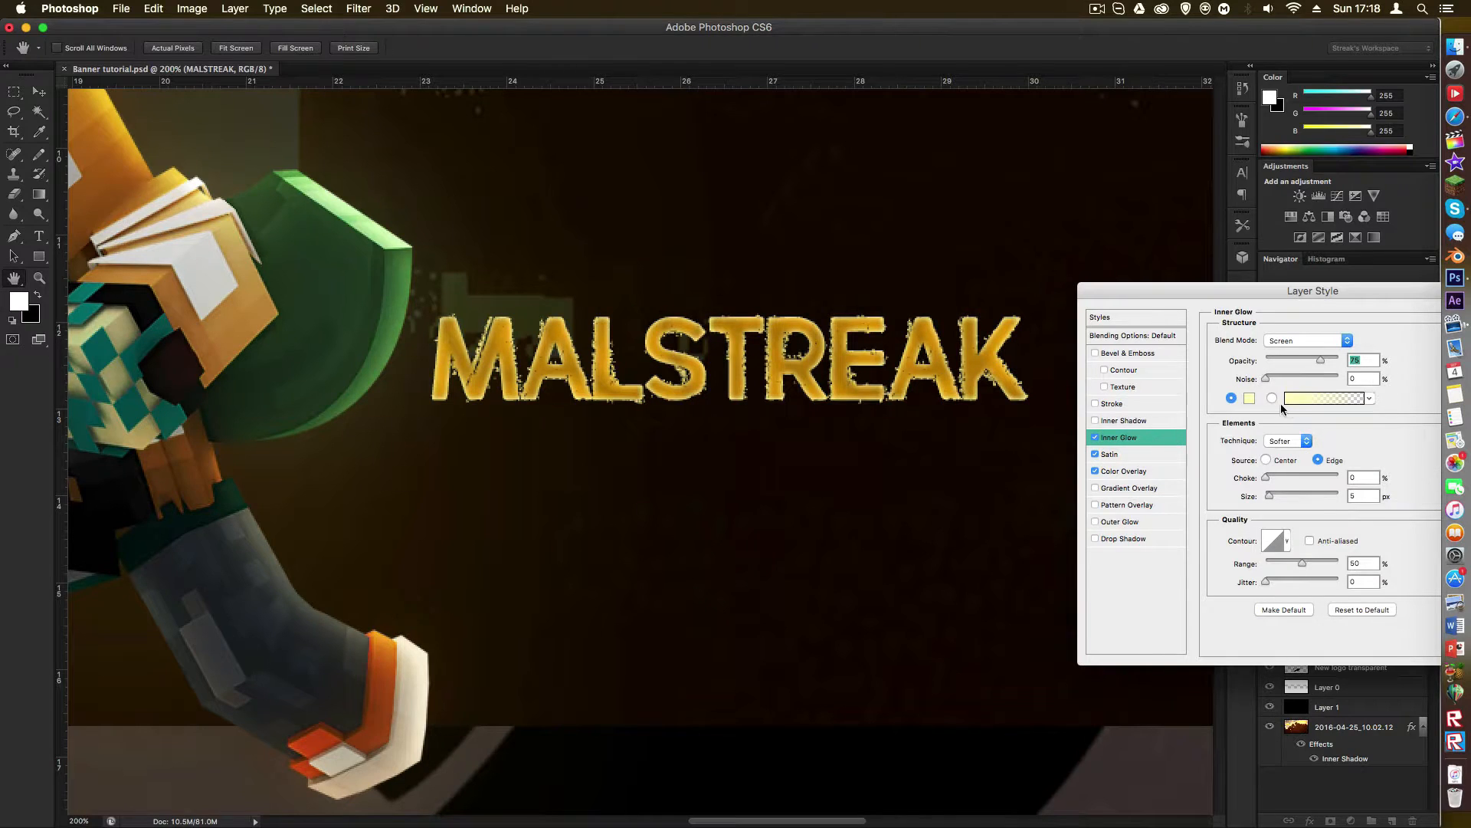
{"action": "left_click", "coordinate": [1250, 399]}
{"action": "left_click", "coordinate": [650, 325]}
{"action": "left_click", "coordinate": [1277, 341]}
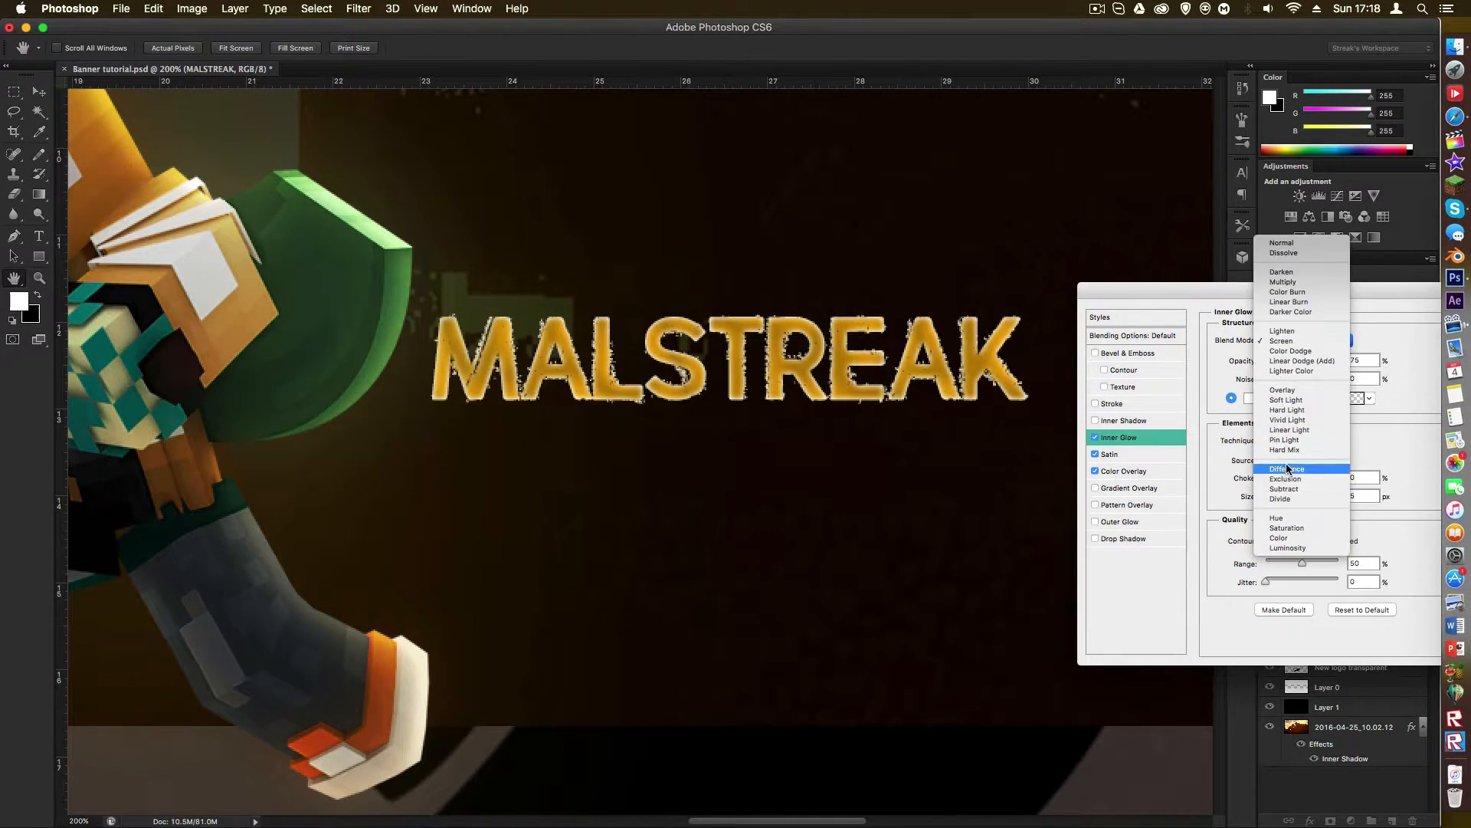
{"action": "left_click", "coordinate": [1295, 392]}
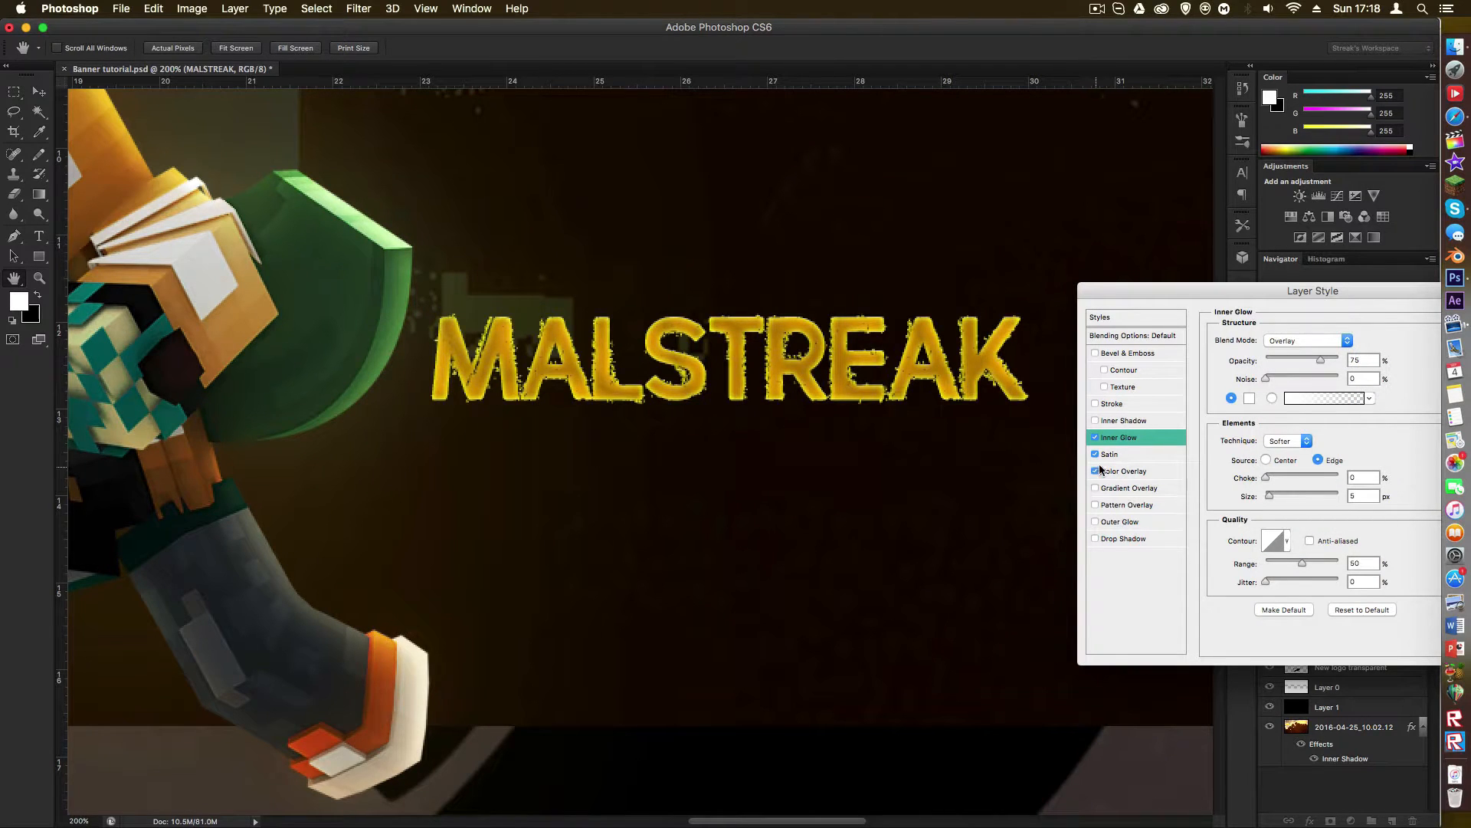
{"action": "left_click_drag", "start_coordinate": [1289, 359], "coordinate": [1304, 362]}
{"action": "left_click", "coordinate": [1095, 439]}
{"action": "left_click", "coordinate": [1096, 439]}
Step: Add an Inner Shadow with a size of 8 px and reduced opacity to the title, and compare it switched off and on
{"action": "left_click", "coordinate": [1115, 424]}
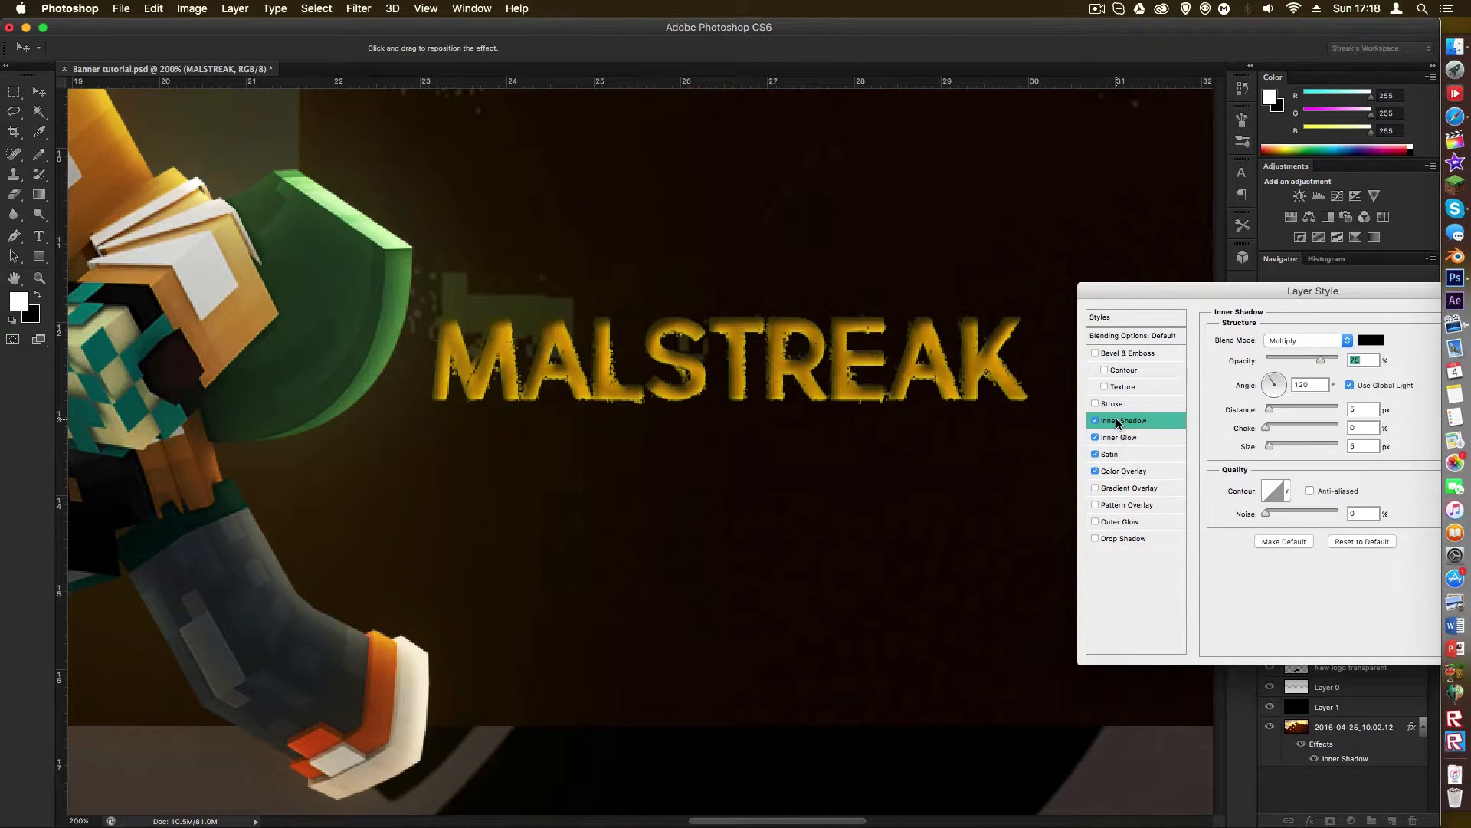
{"action": "left_click", "coordinate": [1273, 448]}
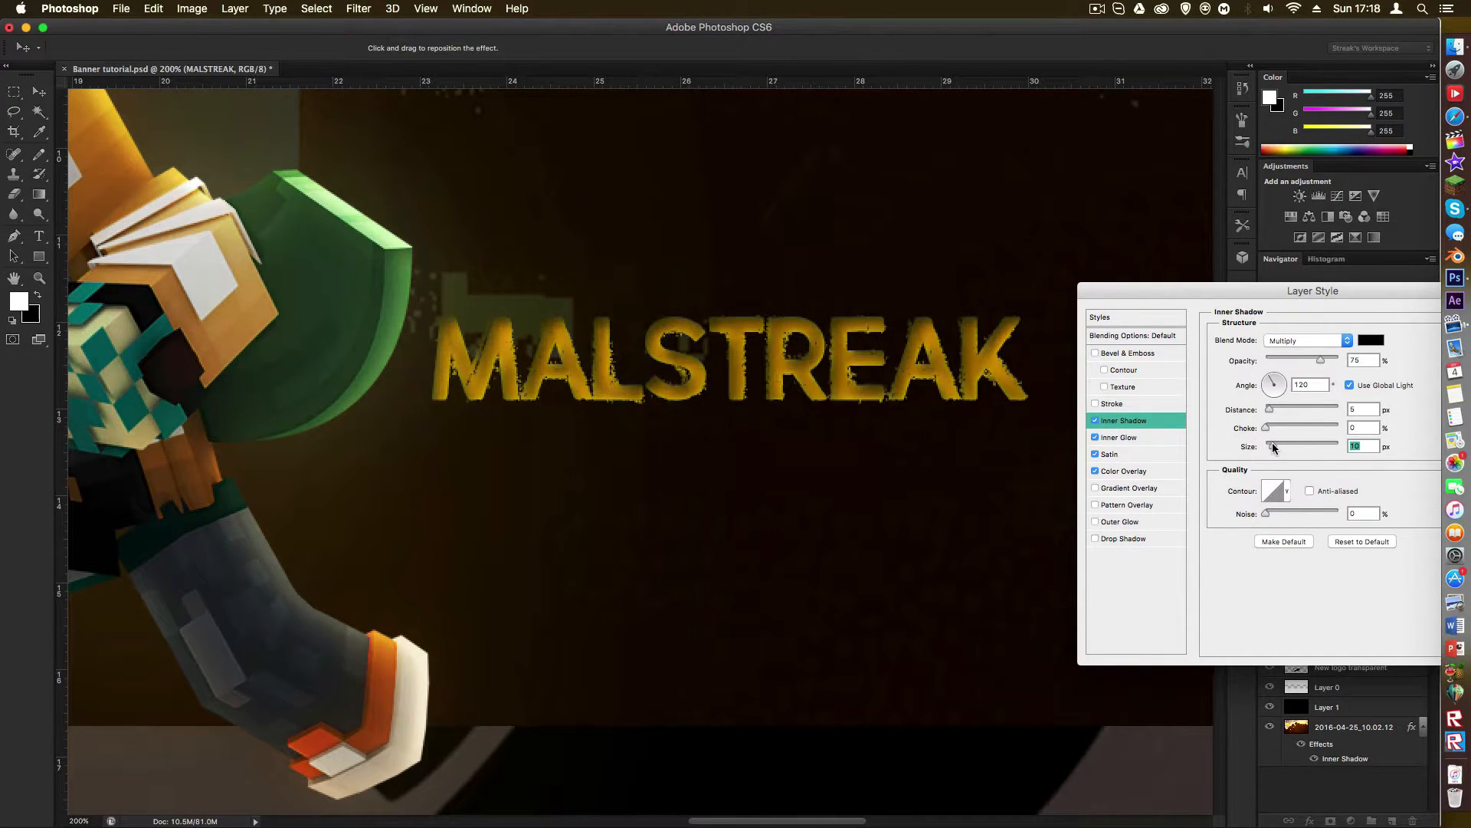
{"action": "left_click_drag", "start_coordinate": [1273, 448], "coordinate": [1271, 447]}
{"action": "left_click", "coordinate": [1287, 360]}
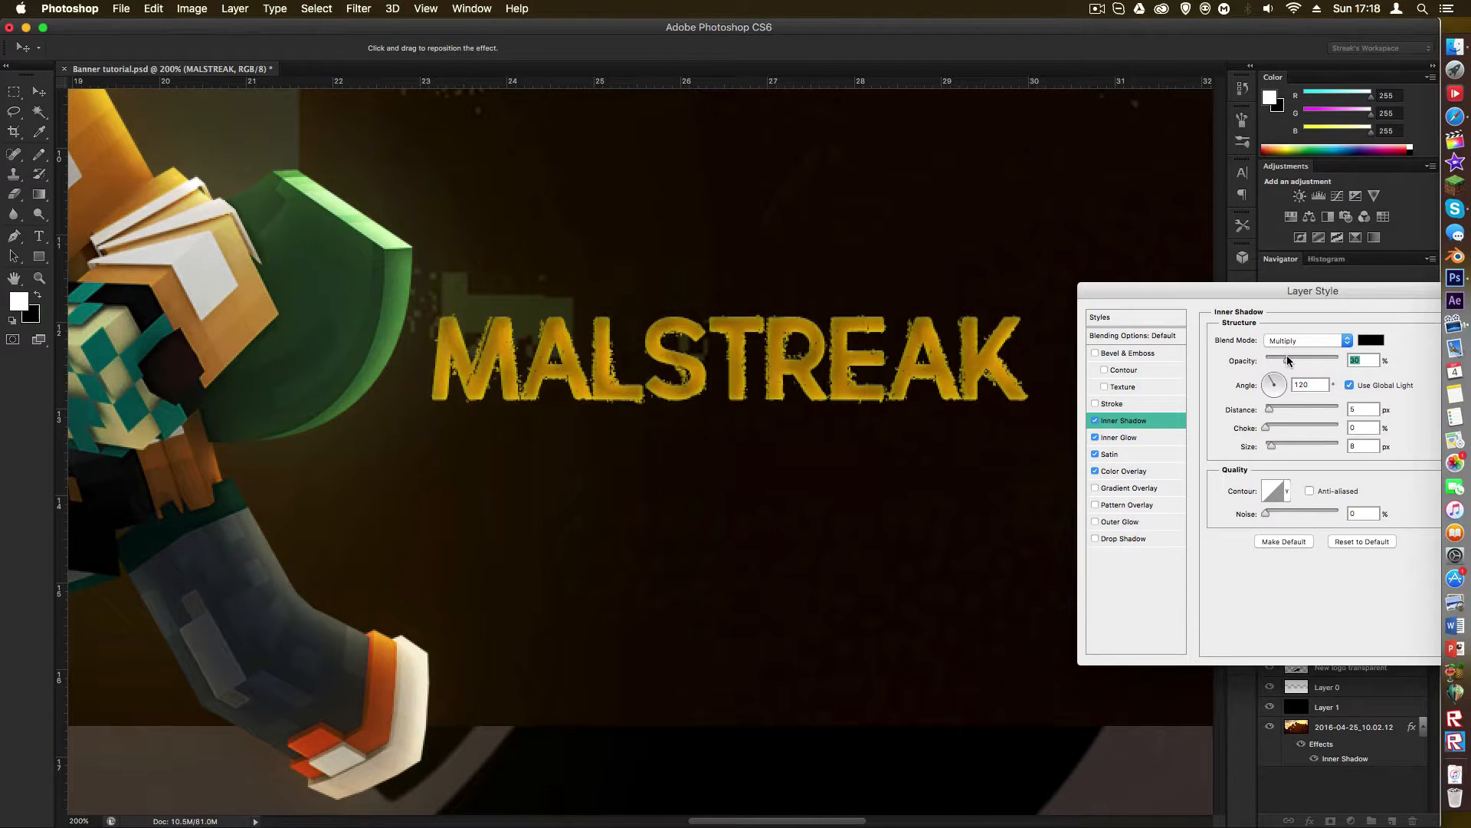
{"action": "left_click_drag", "start_coordinate": [1294, 360], "coordinate": [1301, 360]}
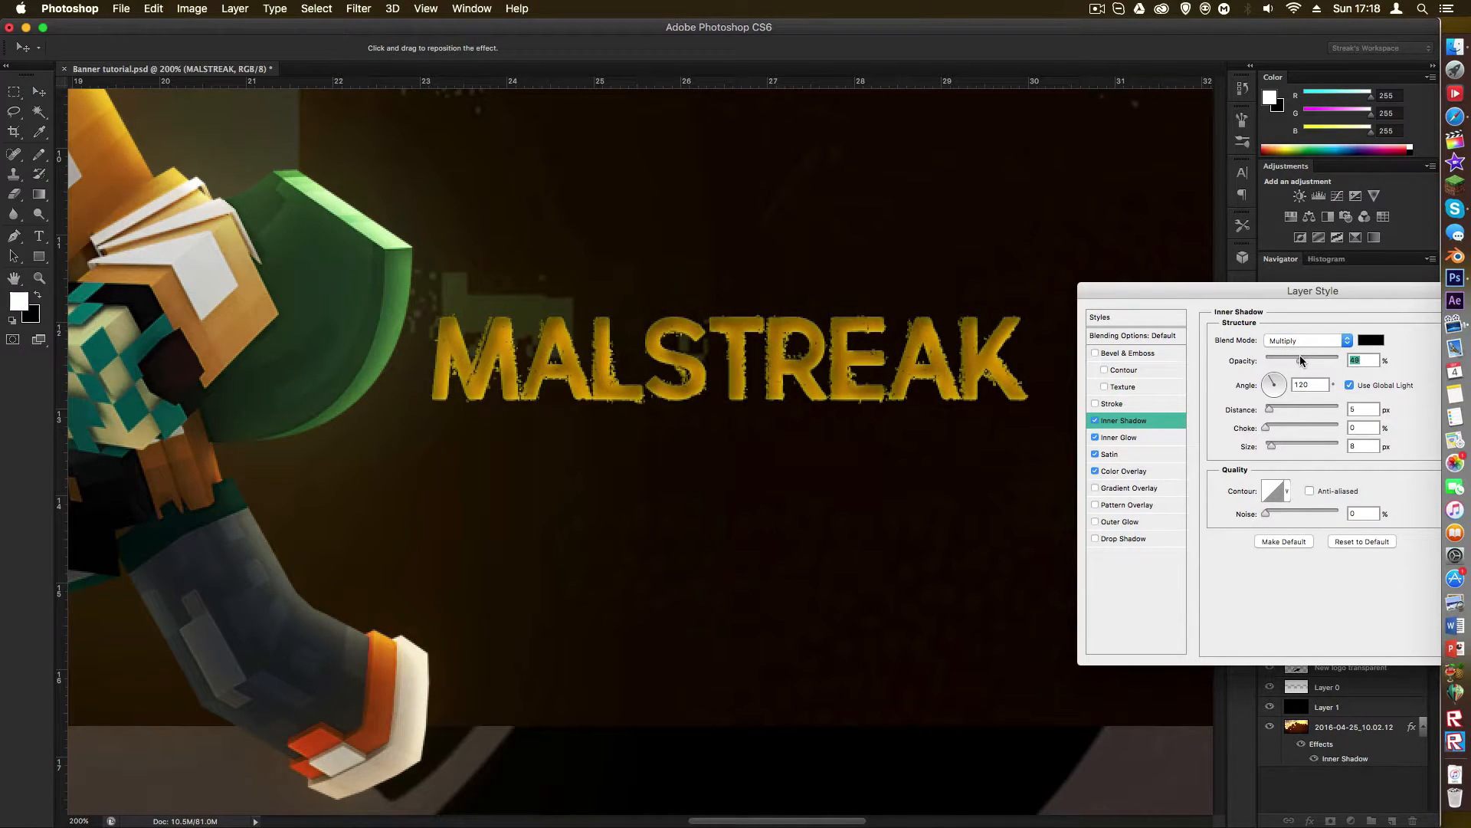
{"action": "left_click", "coordinate": [1098, 420]}
{"action": "left_click", "coordinate": [1098, 421]}
Step: Add an Outer Glow to the MALSTREAK text and set its colour to a bright orange
{"action": "left_click", "coordinate": [1121, 522]}
{"action": "left_click", "coordinate": [1249, 398]}
{"action": "left_click", "coordinate": [294, 309]}
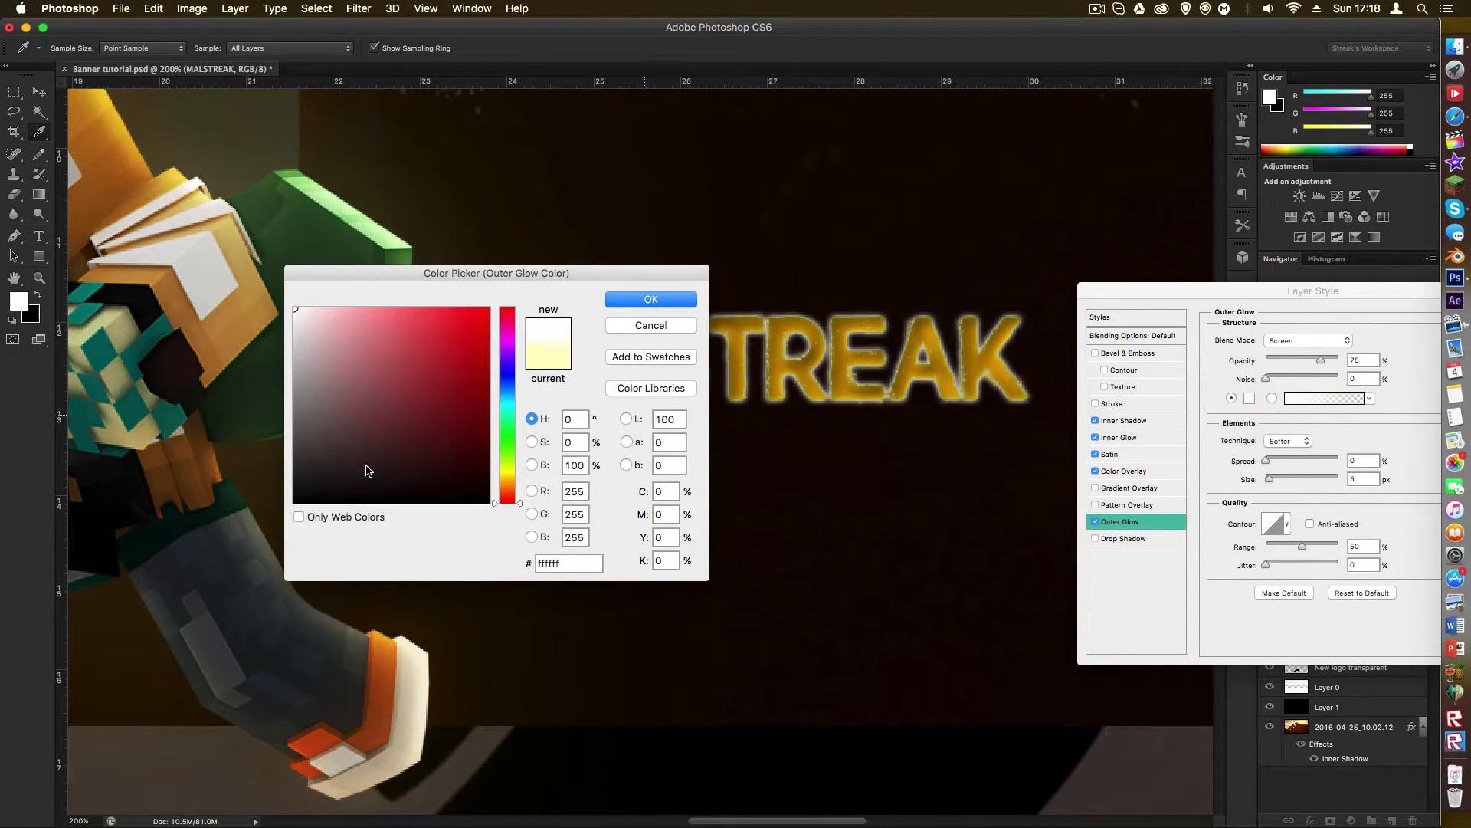
{"action": "left_click", "coordinate": [509, 476]}
{"action": "left_click", "coordinate": [510, 481]}
{"action": "left_click_drag", "start_coordinate": [464, 412], "coordinate": [470, 311]}
{"action": "left_click", "coordinate": [651, 299]}
Step: Set the Outer Glow size to 120 px, lower its opacity and apply the layer style
{"action": "left_click_drag", "start_coordinate": [1269, 479], "coordinate": [1301, 481]}
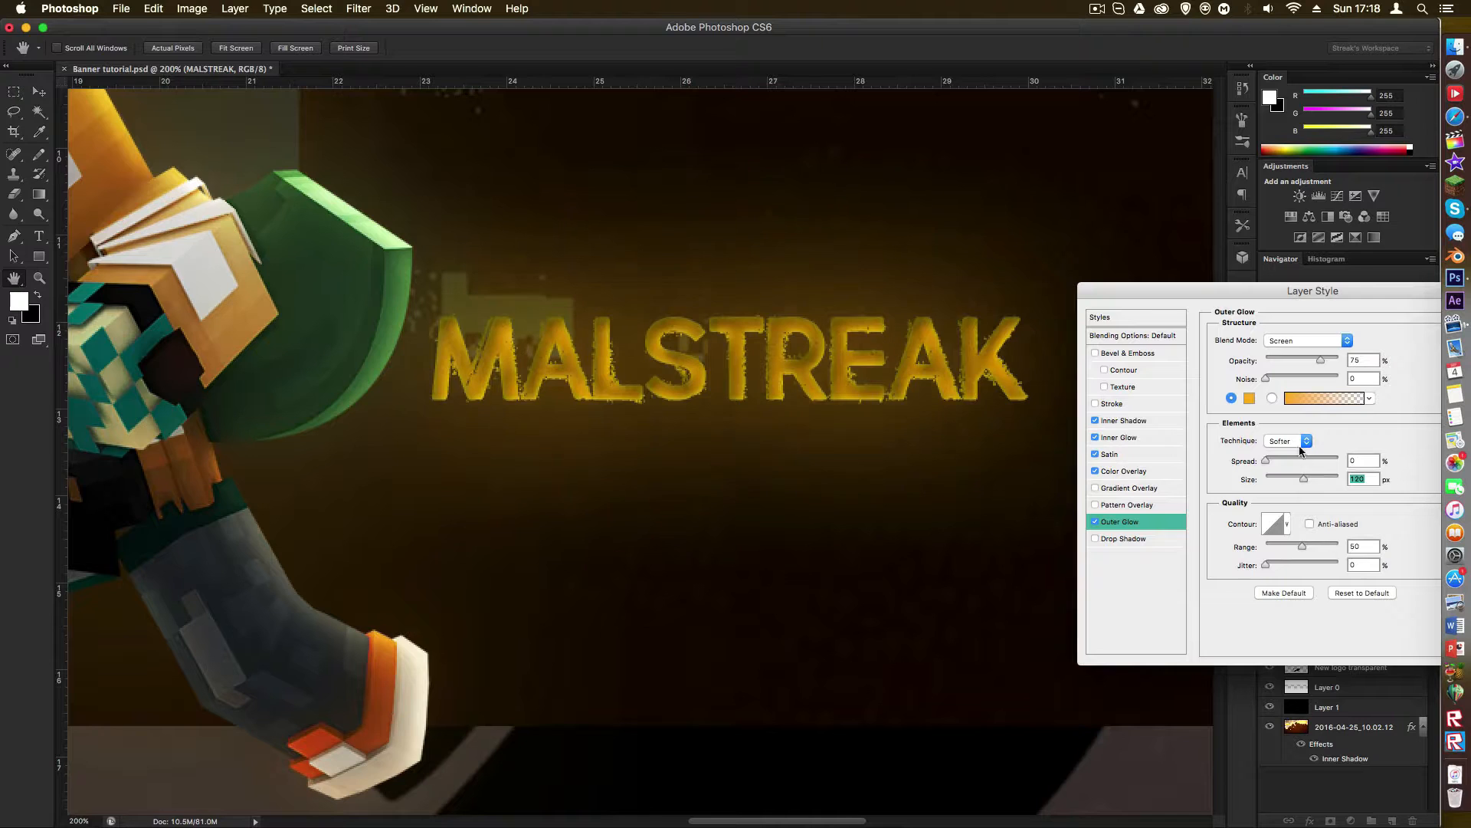
{"action": "left_click", "coordinate": [1282, 356]}
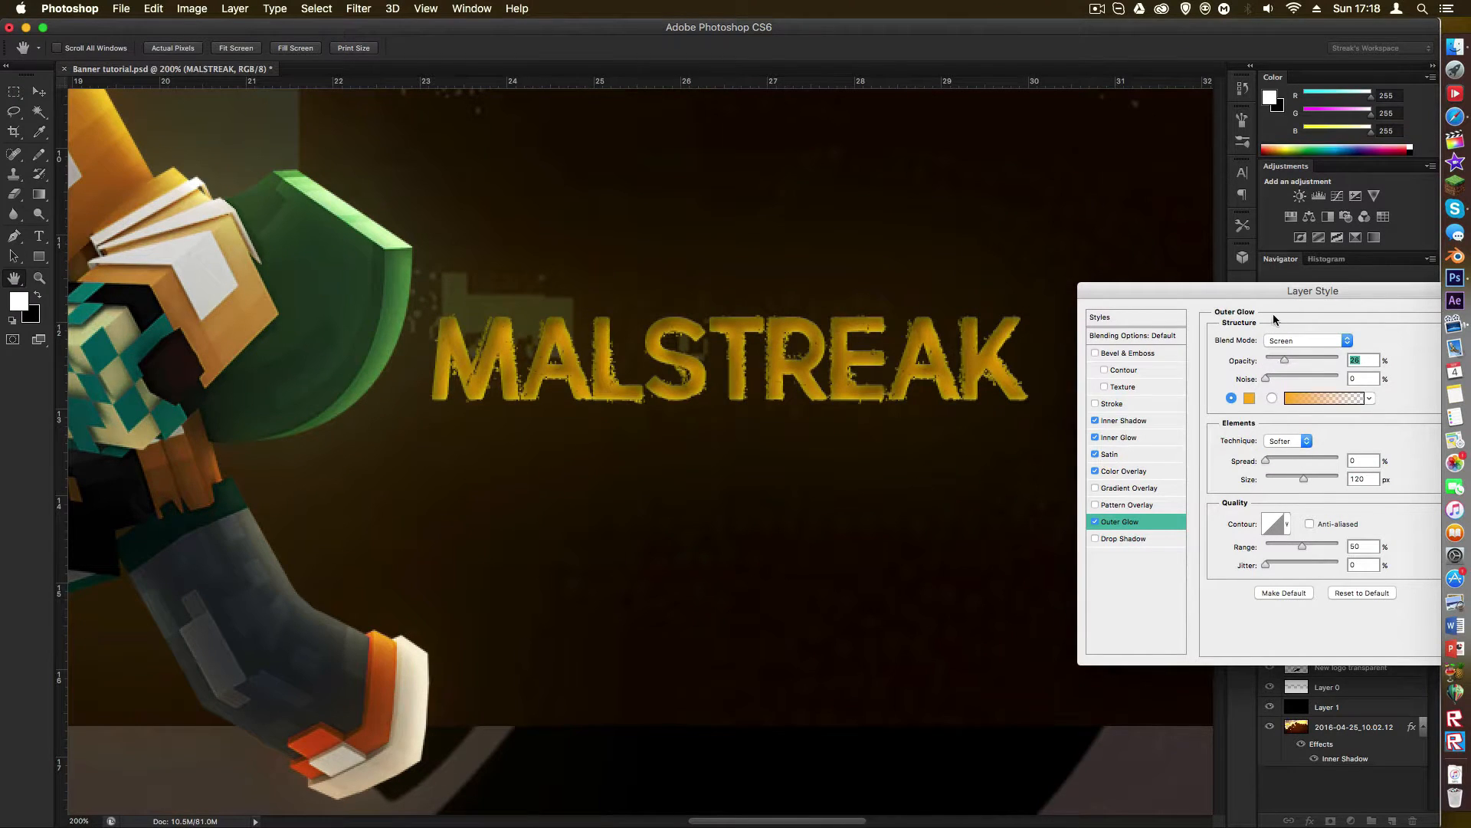
{"action": "left_click_drag", "start_coordinate": [1249, 298], "coordinate": [1061, 331]}
{"action": "left_click", "coordinate": [1315, 352]}
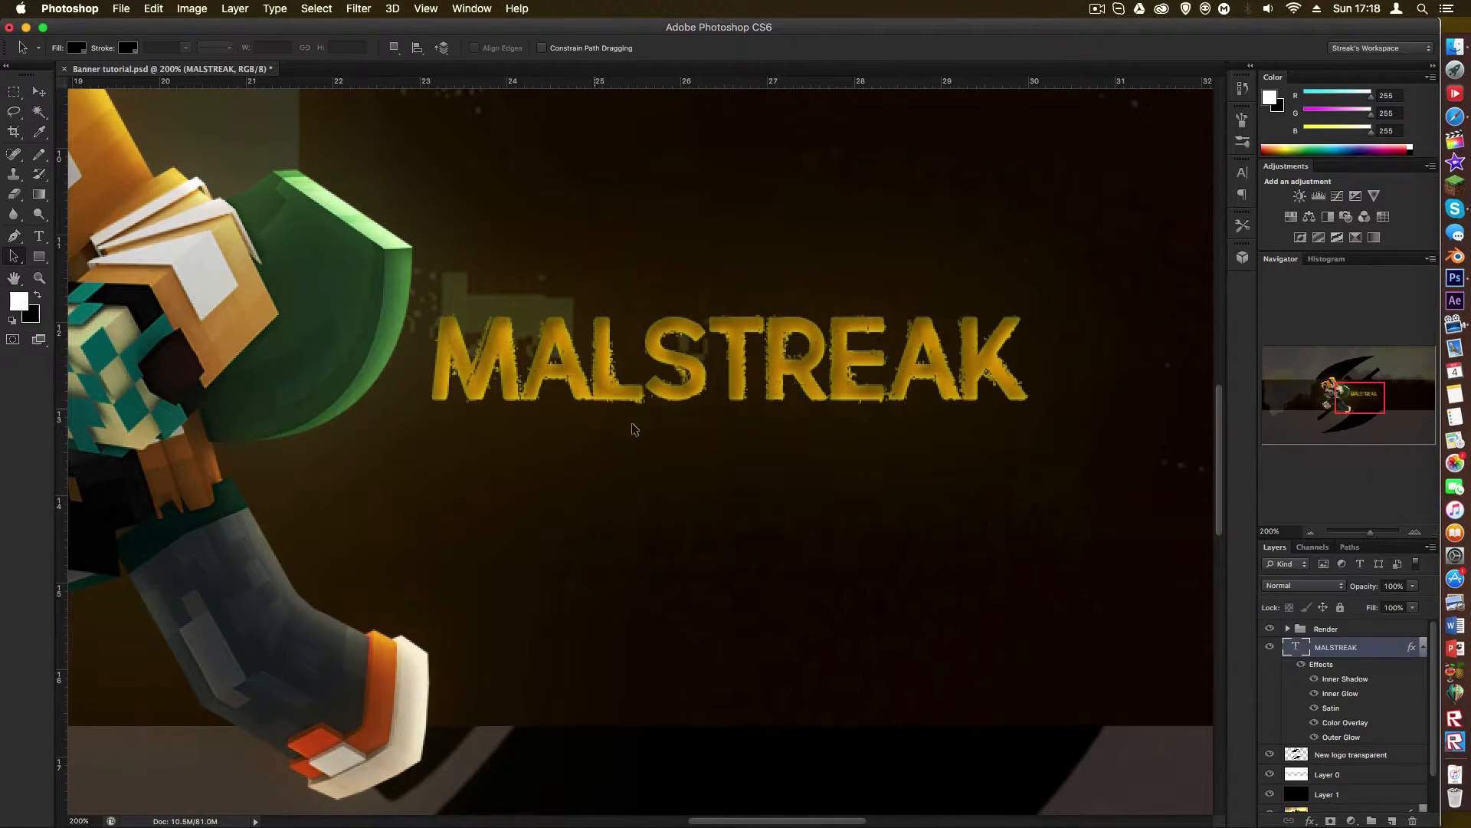
Step: Compare the MALSTREAK title on the whole banner with its layer effects hidden and shown
{"action": "scroll", "coordinate": [652, 439], "scroll_direction": "down", "scroll_amount": 5}
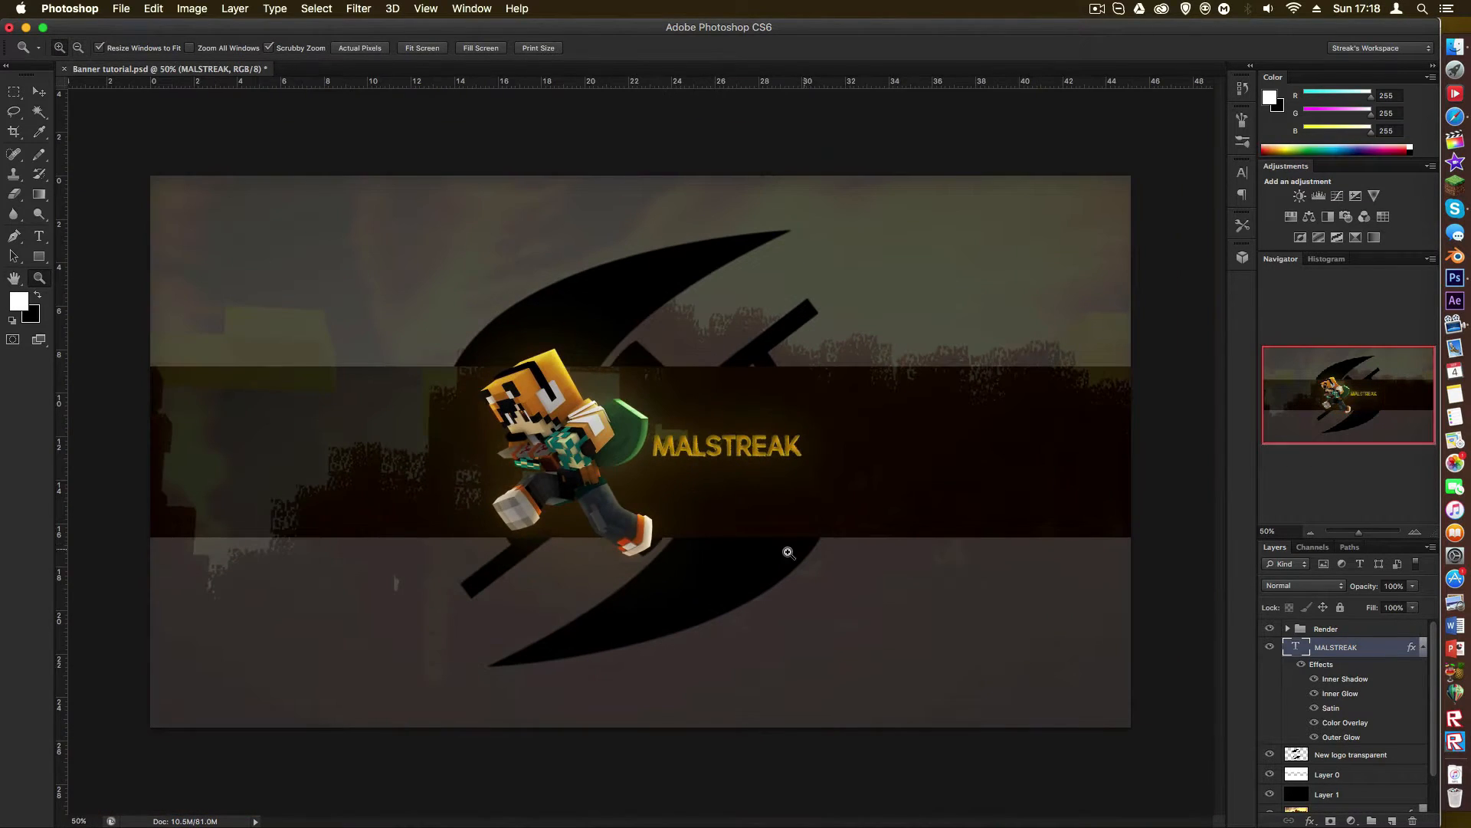
{"action": "left_click", "coordinate": [1301, 666]}
{"action": "left_click", "coordinate": [1301, 666]}
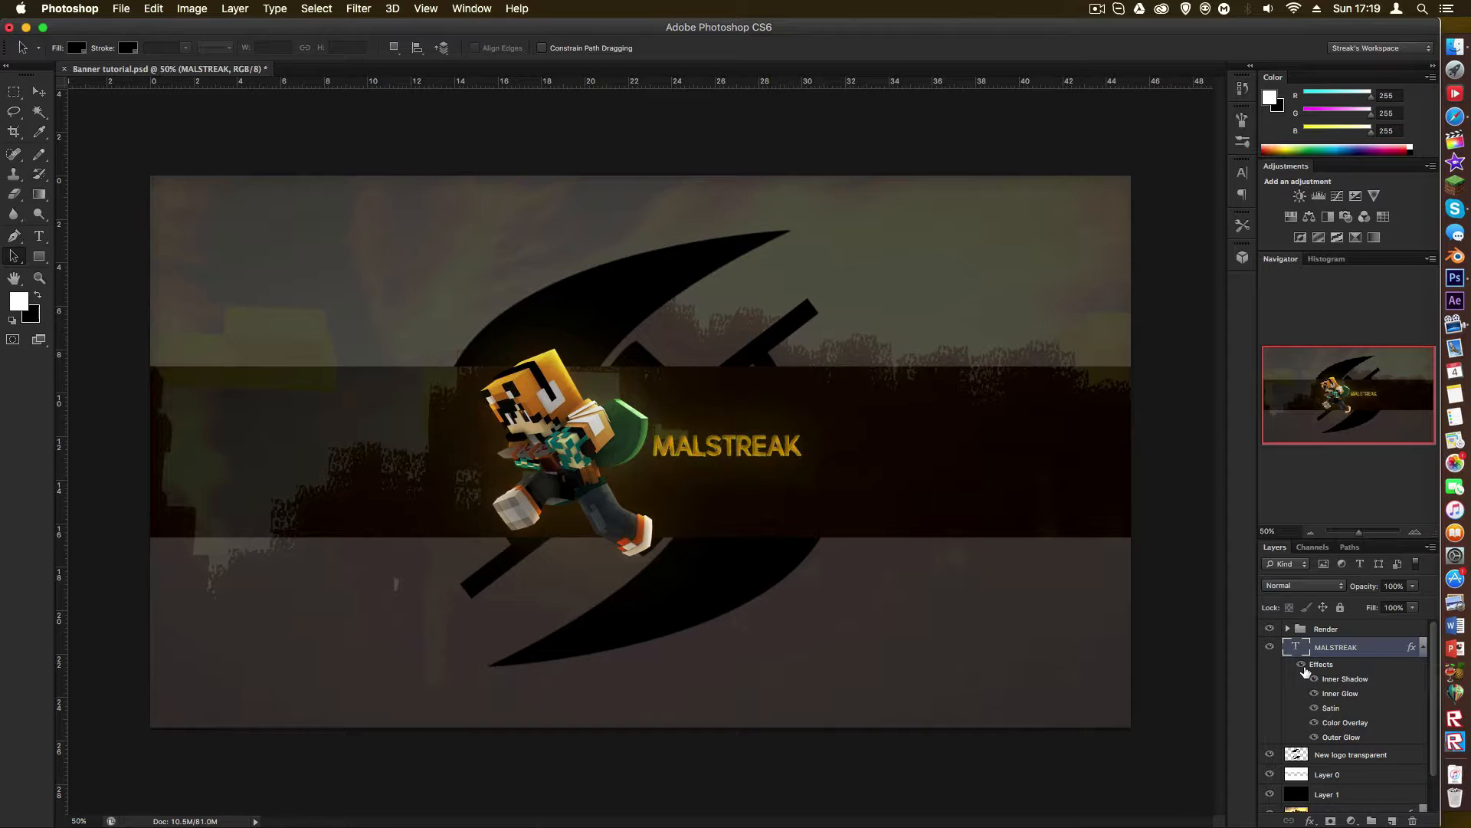
{"action": "key", "text": "z"}
{"action": "left_click", "coordinate": [705, 477]}
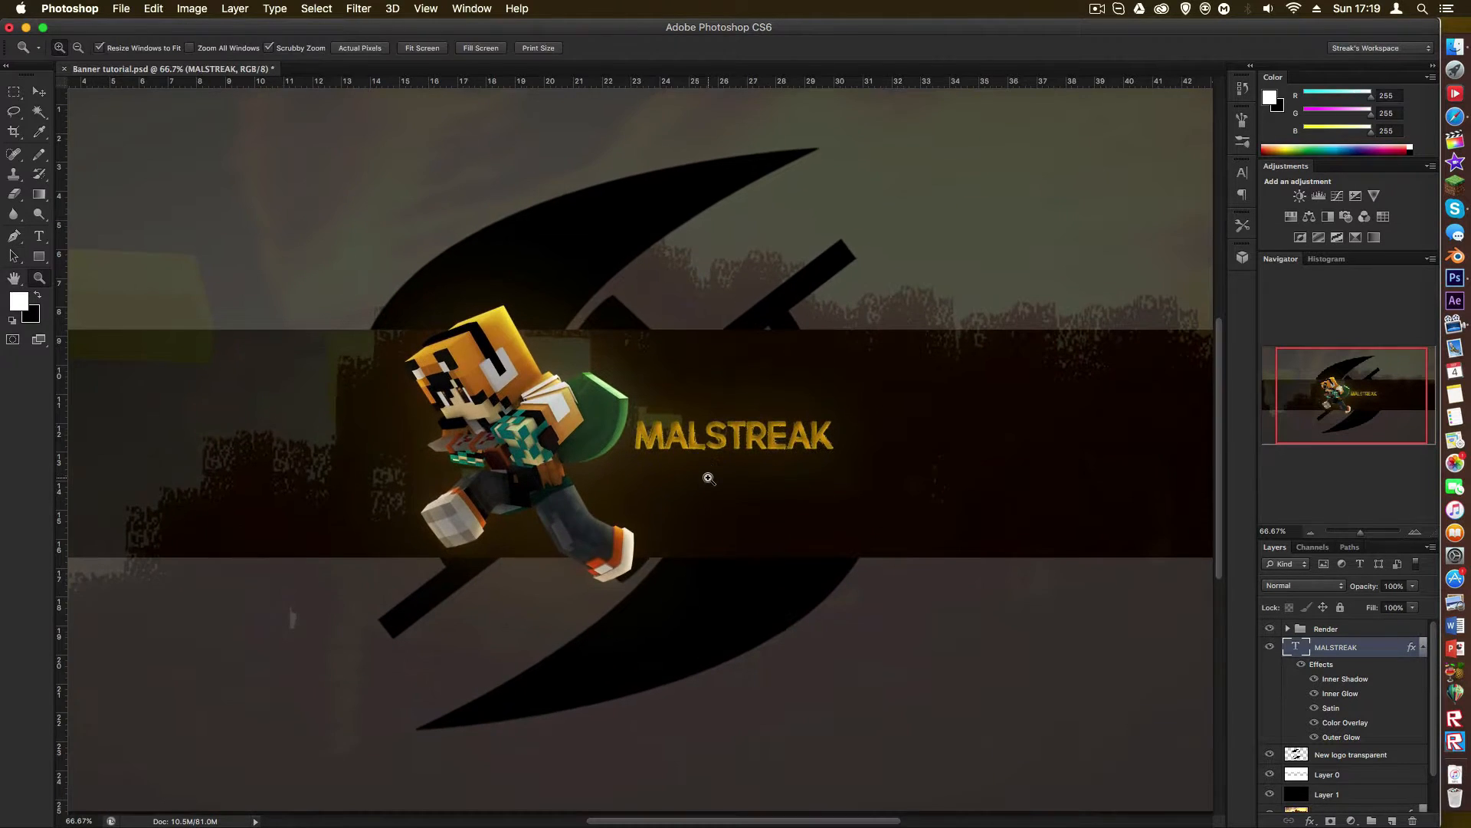
{"action": "scroll", "coordinate": [708, 478], "scroll_direction": "down", "scroll_amount": 3}
{"action": "scroll", "coordinate": [706, 476], "scroll_direction": "up", "scroll_amount": 4}
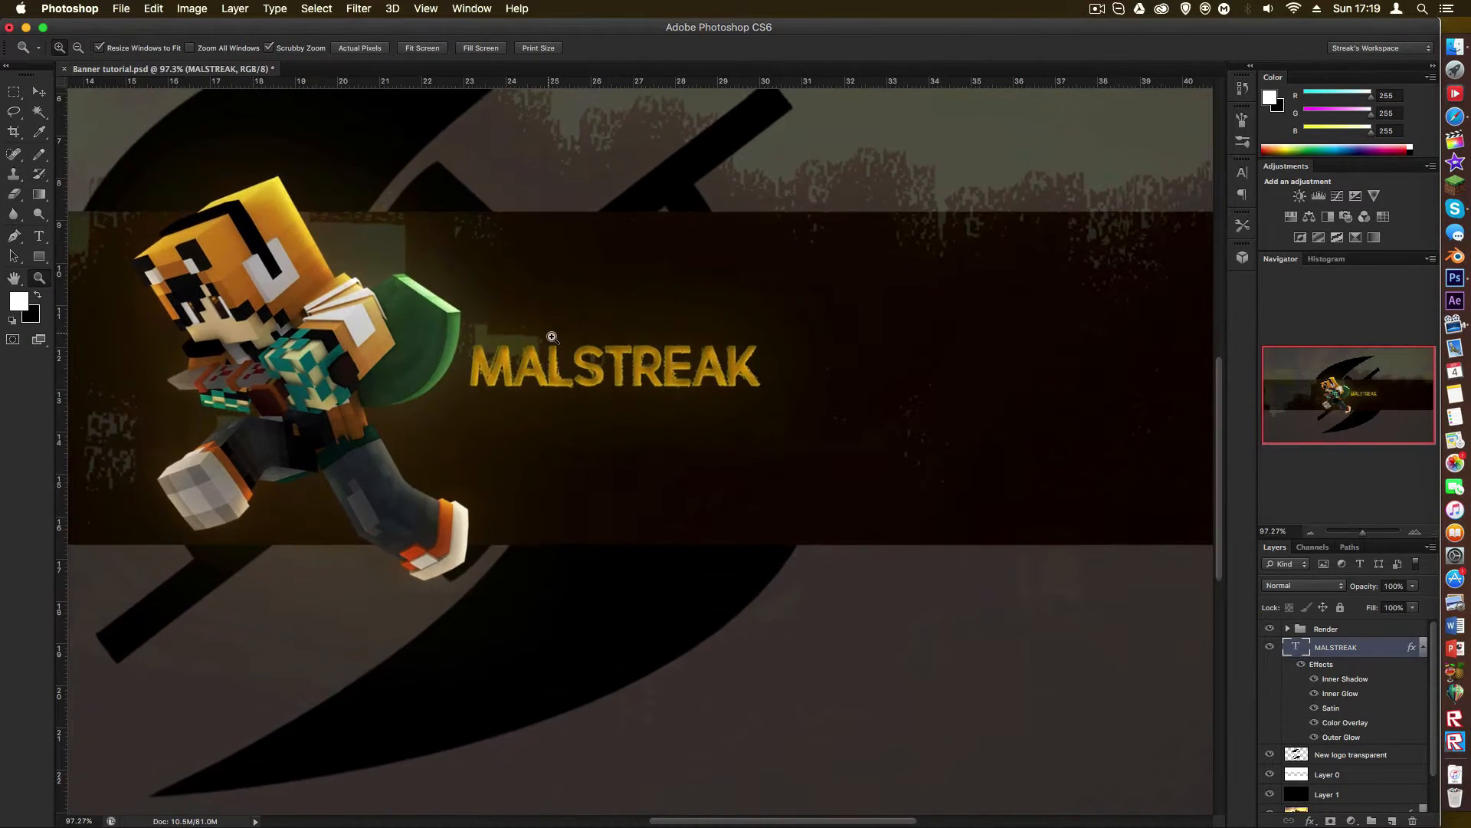
Step: Add a Gradient Overlay in Overlay blend mode to the MALSTREAK layer style
{"action": "double_click", "coordinate": [1394, 651]}
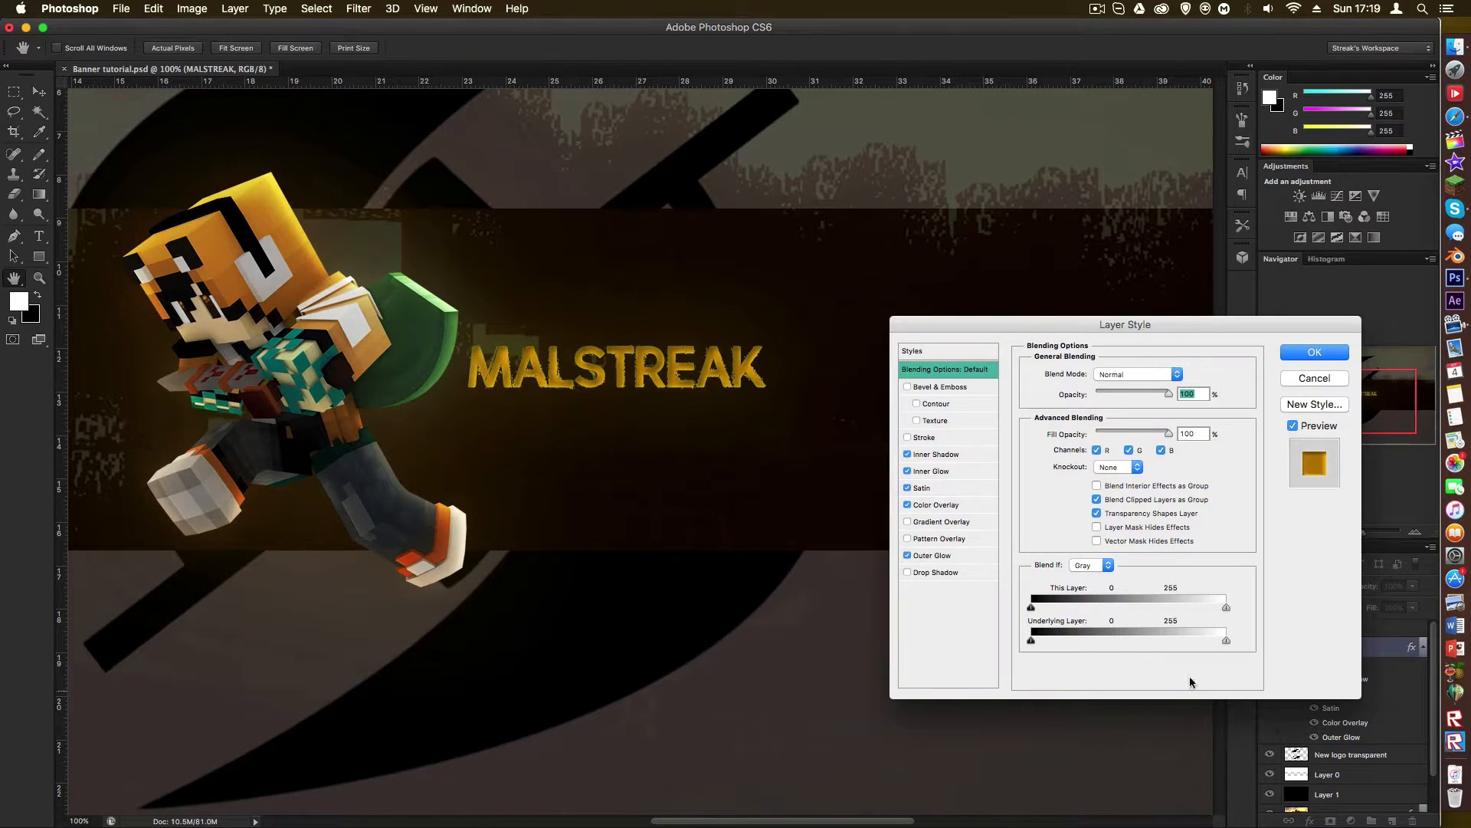
{"action": "left_click", "coordinate": [968, 523]}
{"action": "left_click", "coordinate": [1124, 374]}
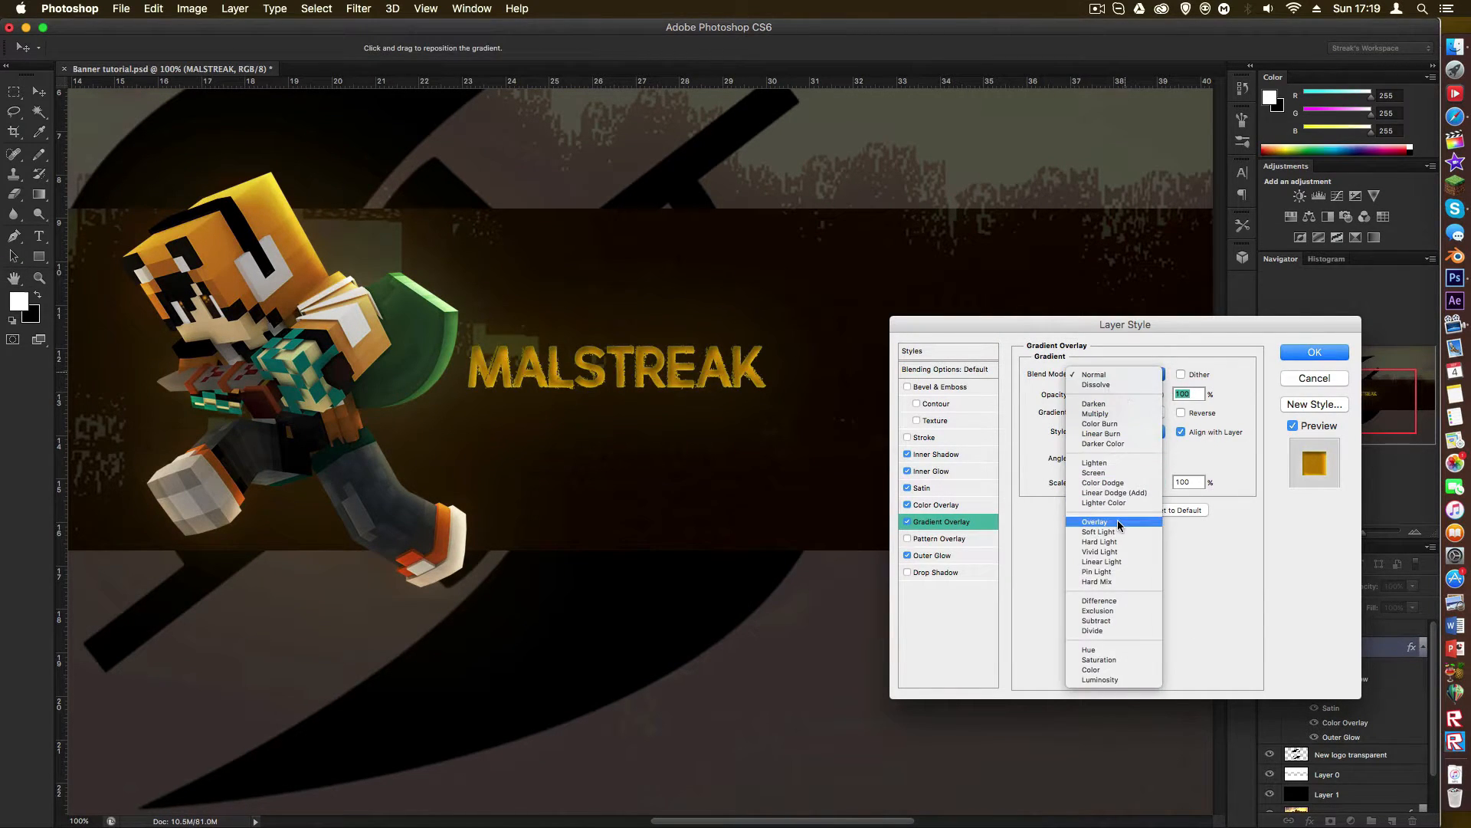
{"action": "left_click", "coordinate": [1120, 522]}
Step: Turn off the title's Color Overlay and set the black-to-white Gradient Overlay to 100% opacity
{"action": "left_click", "coordinate": [931, 504]}
{"action": "left_click_drag", "start_coordinate": [1093, 397], "coordinate": [1059, 407]}
{"action": "left_click", "coordinate": [964, 523]}
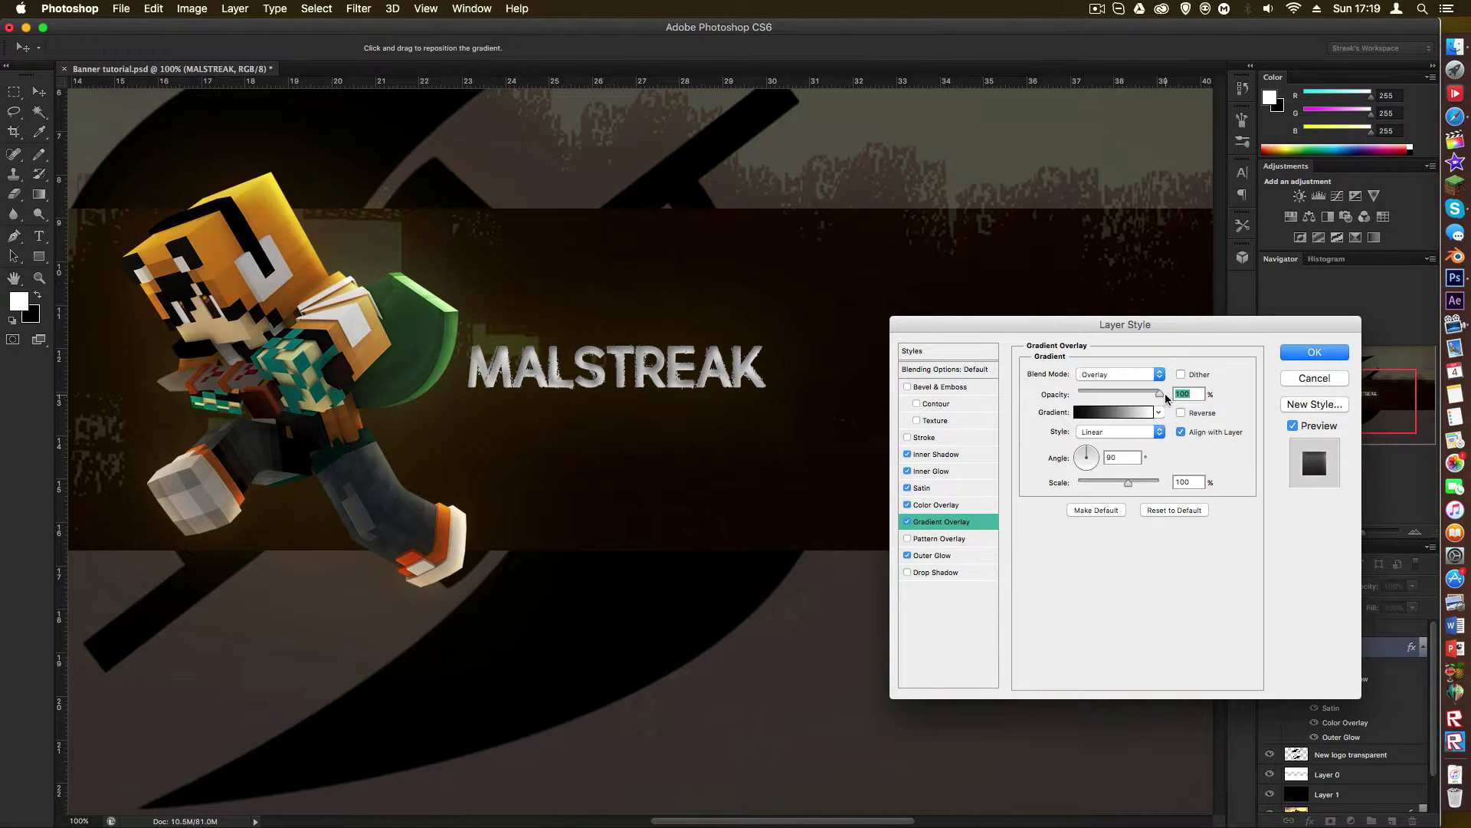
{"action": "type", "text": "0"}
{"action": "left_click_drag", "start_coordinate": [1095, 397], "coordinate": [1226, 411]}
{"action": "left_click", "coordinate": [908, 504]}
{"action": "left_click", "coordinate": [1098, 413]}
{"action": "left_click", "coordinate": [1306, 343]}
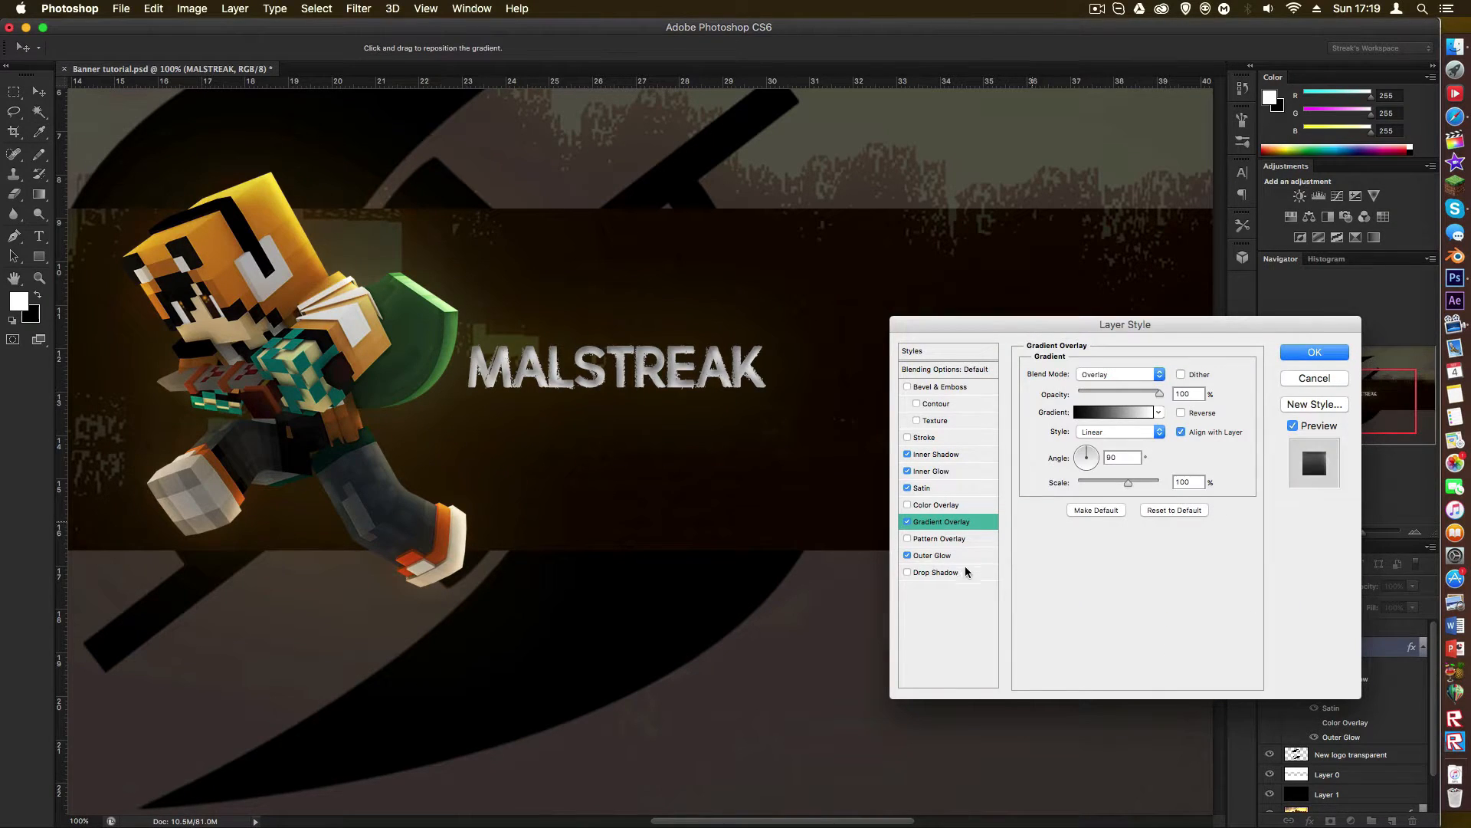
Step: Turn the title's orange Color Overlay back on in Normal blend mode at 100% opacity and apply the layer style
{"action": "left_click", "coordinate": [935, 505]}
{"action": "left_click_drag", "start_coordinate": [1103, 391], "coordinate": [1152, 392]}
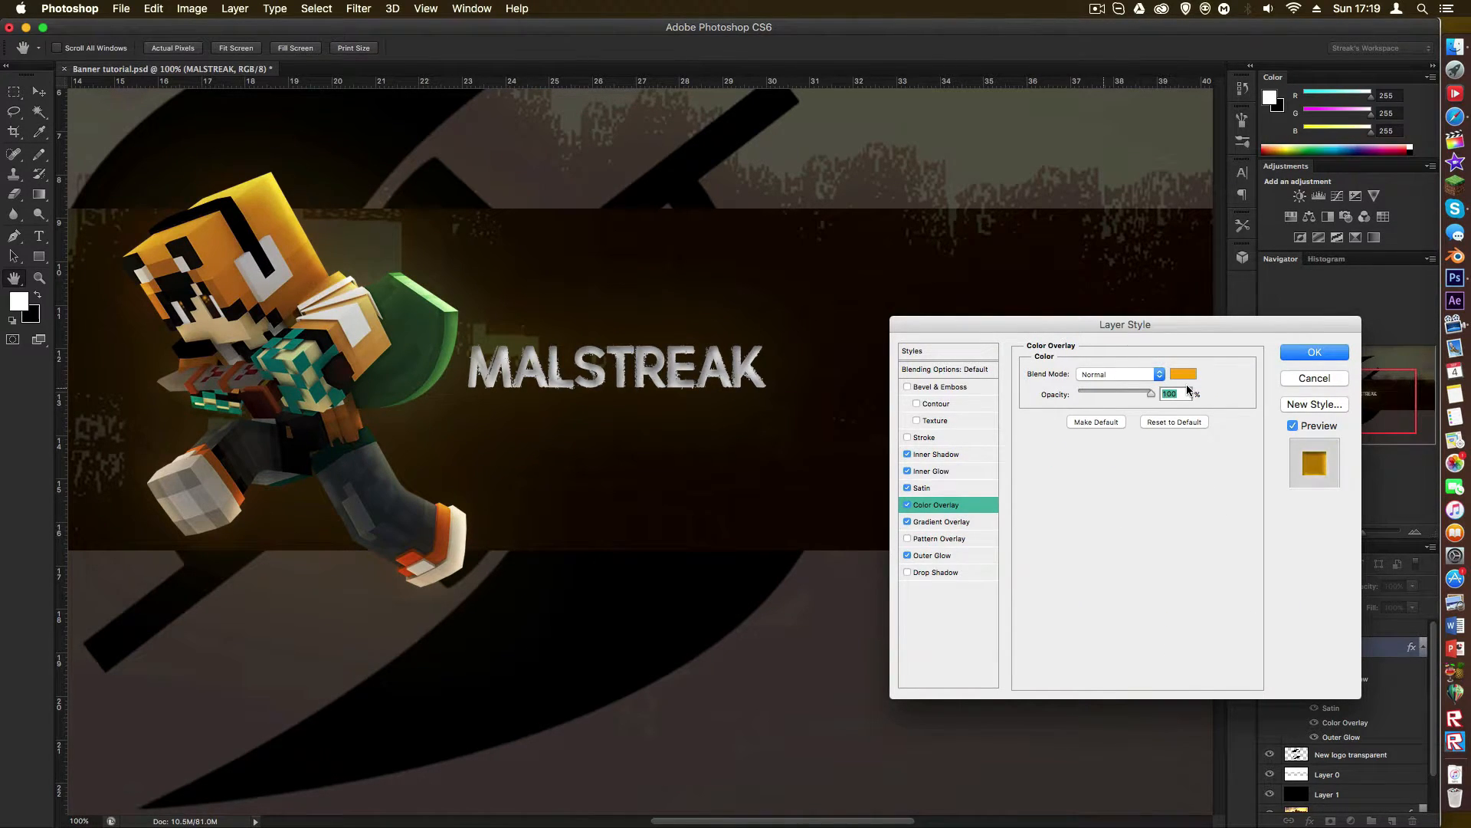
{"action": "left_click", "coordinate": [1123, 374]}
{"action": "left_click", "coordinate": [1115, 522]}
{"action": "left_click", "coordinate": [1113, 375]}
{"action": "left_click", "coordinate": [1115, 384]}
{"action": "left_click", "coordinate": [1115, 374]}
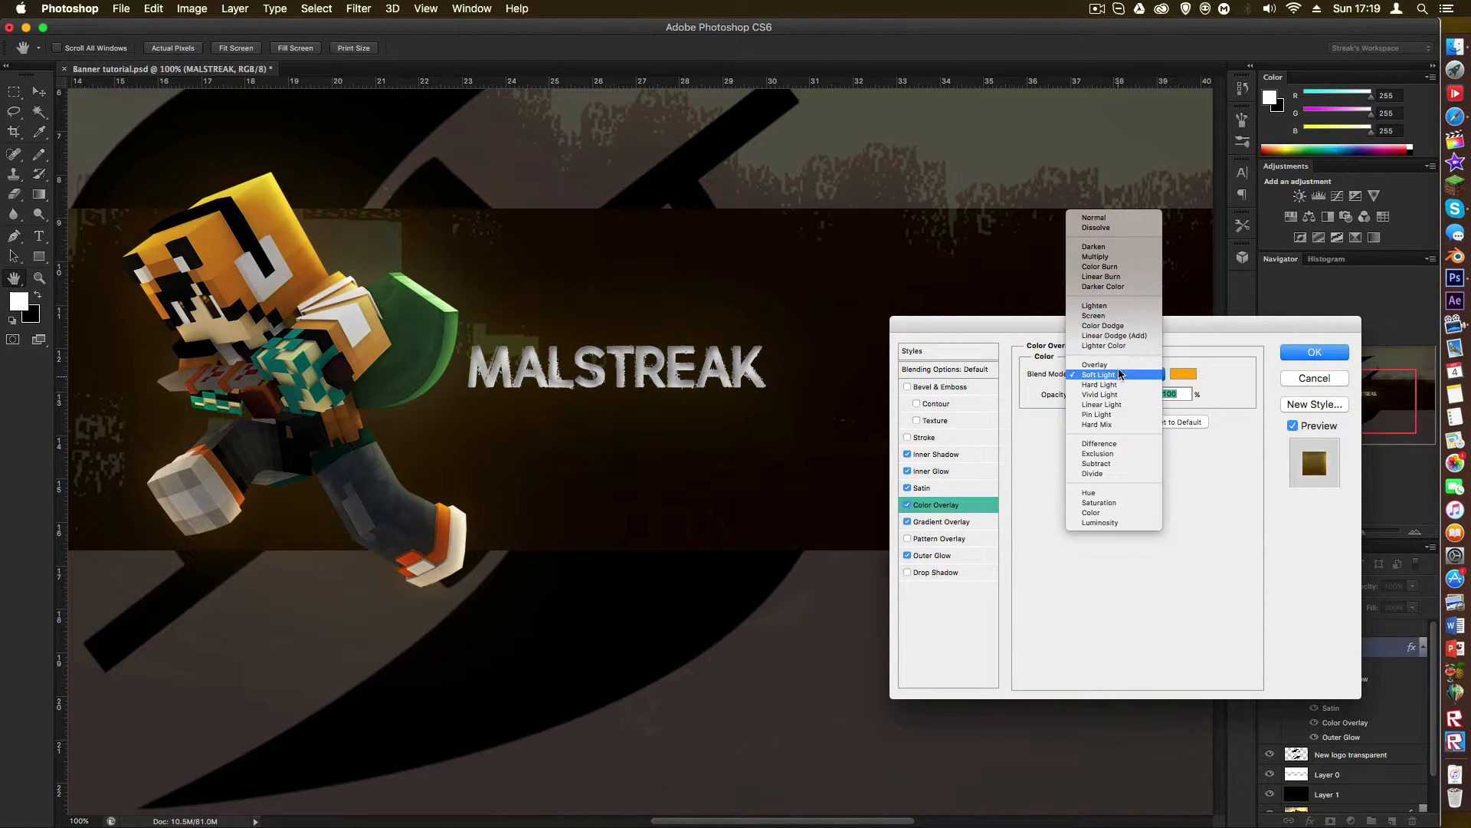
{"action": "left_click", "coordinate": [1096, 218]}
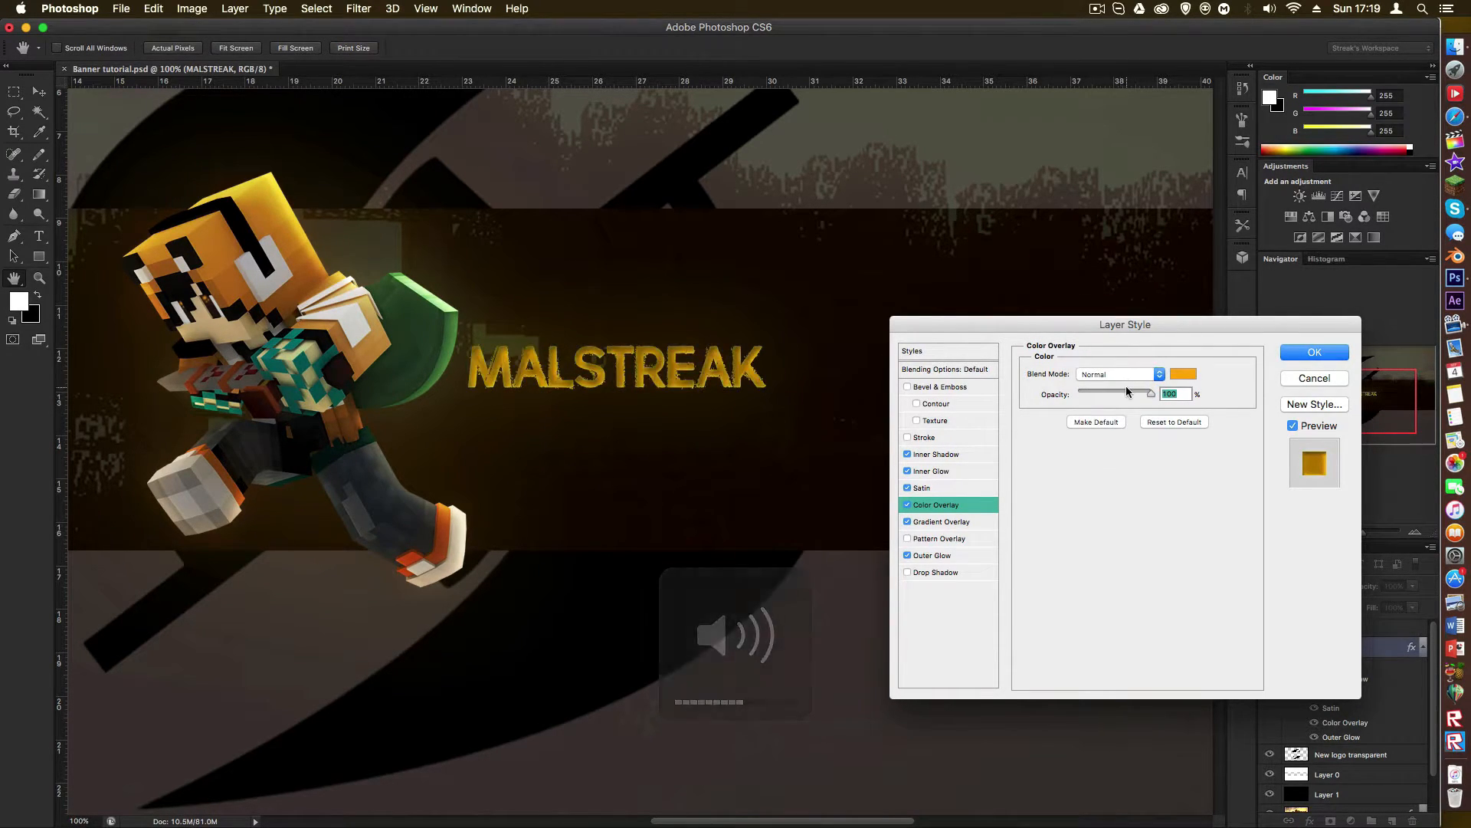
{"action": "left_click_drag", "start_coordinate": [1151, 393], "coordinate": [1148, 393]}
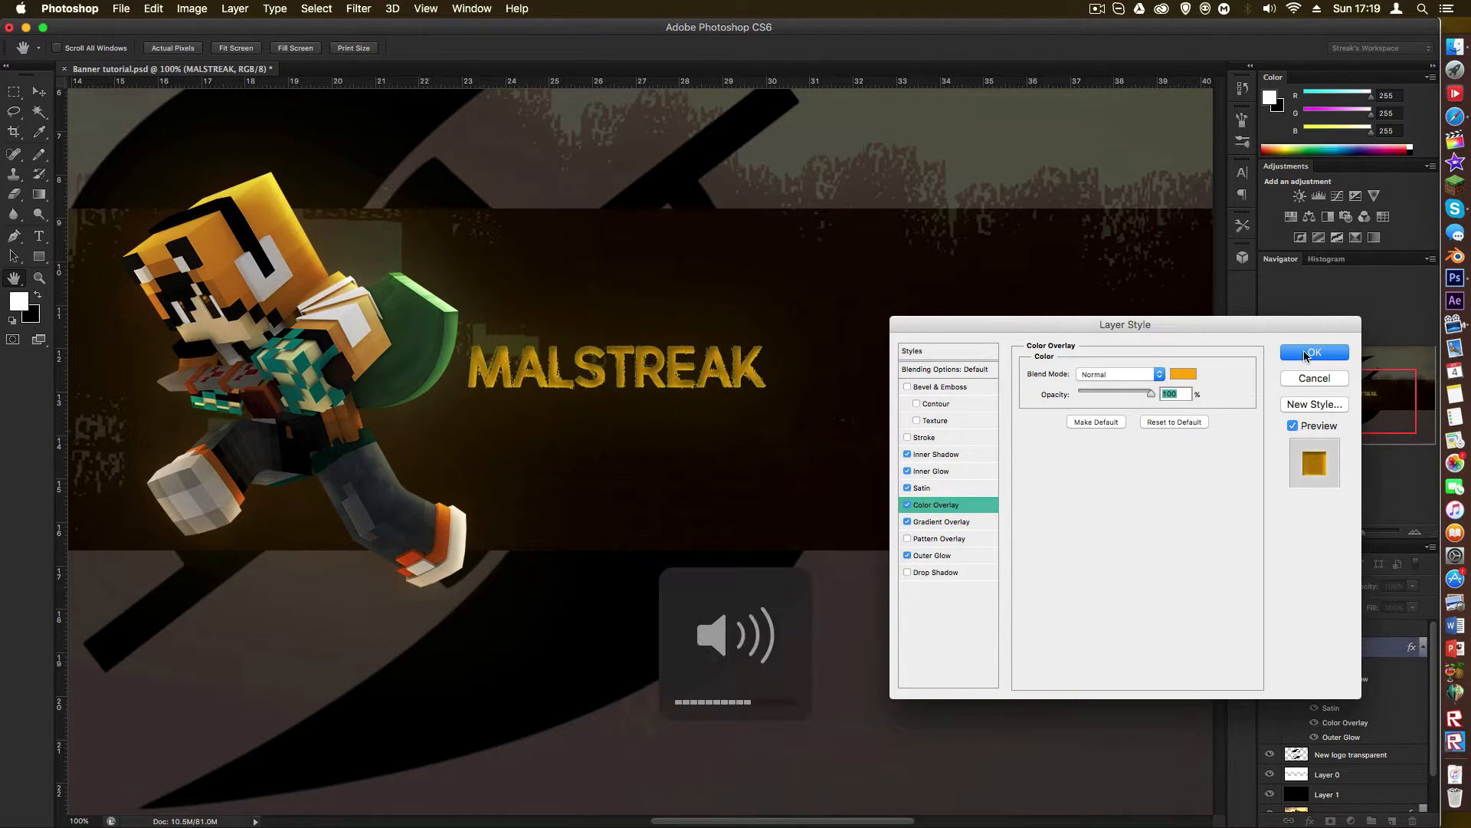
{"action": "left_click", "coordinate": [1312, 353]}
Step: Examine the golden MALSTREAK title on the whole banner and close up
{"action": "key", "text": "z"}
{"action": "left_click", "coordinate": [622, 474], "text": "alt"}
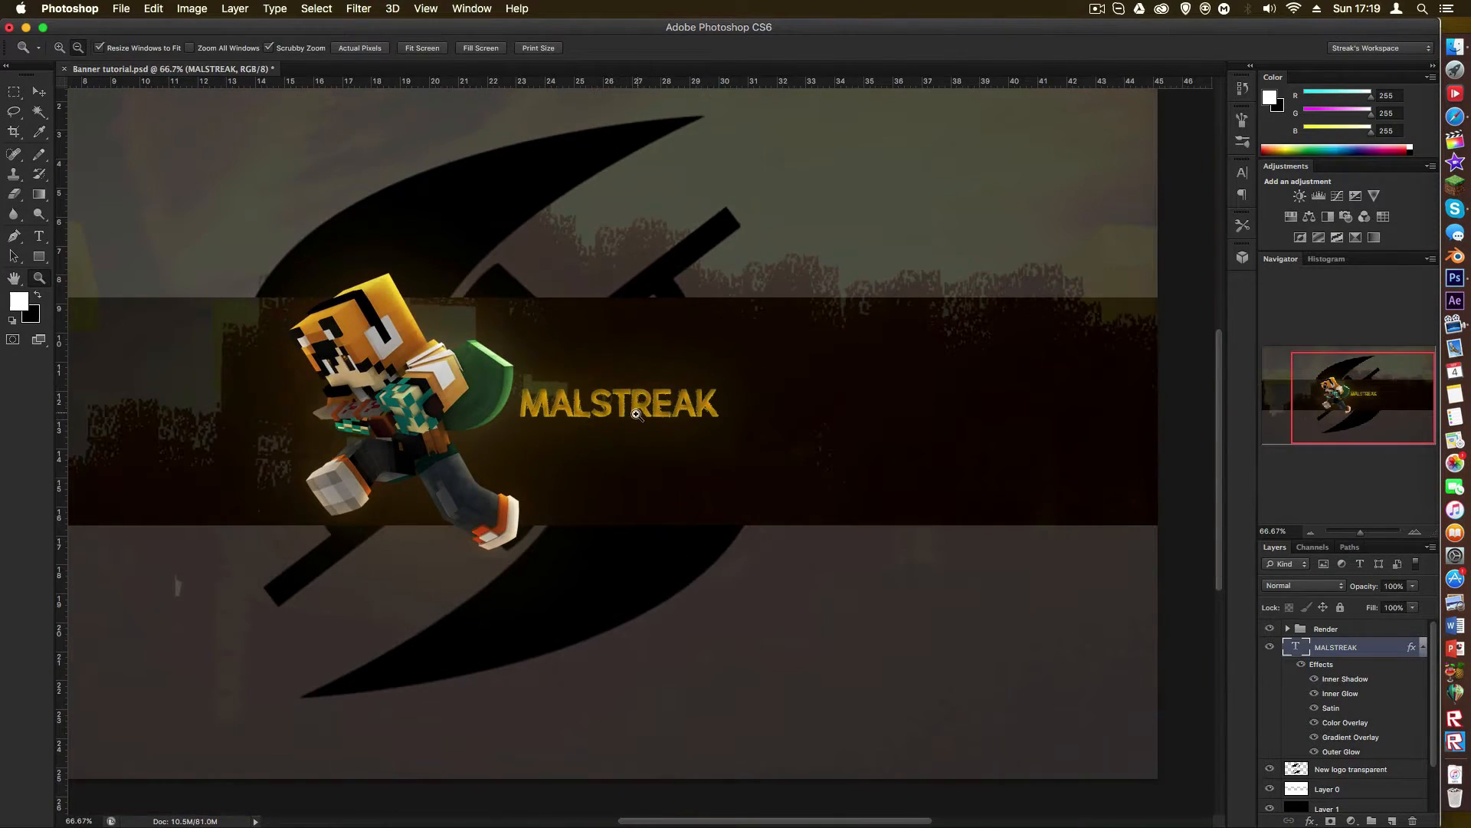
{"action": "left_click", "coordinate": [638, 415], "text": "alt"}
{"action": "left_click", "coordinate": [691, 465]}
{"action": "left_click", "coordinate": [642, 462]}
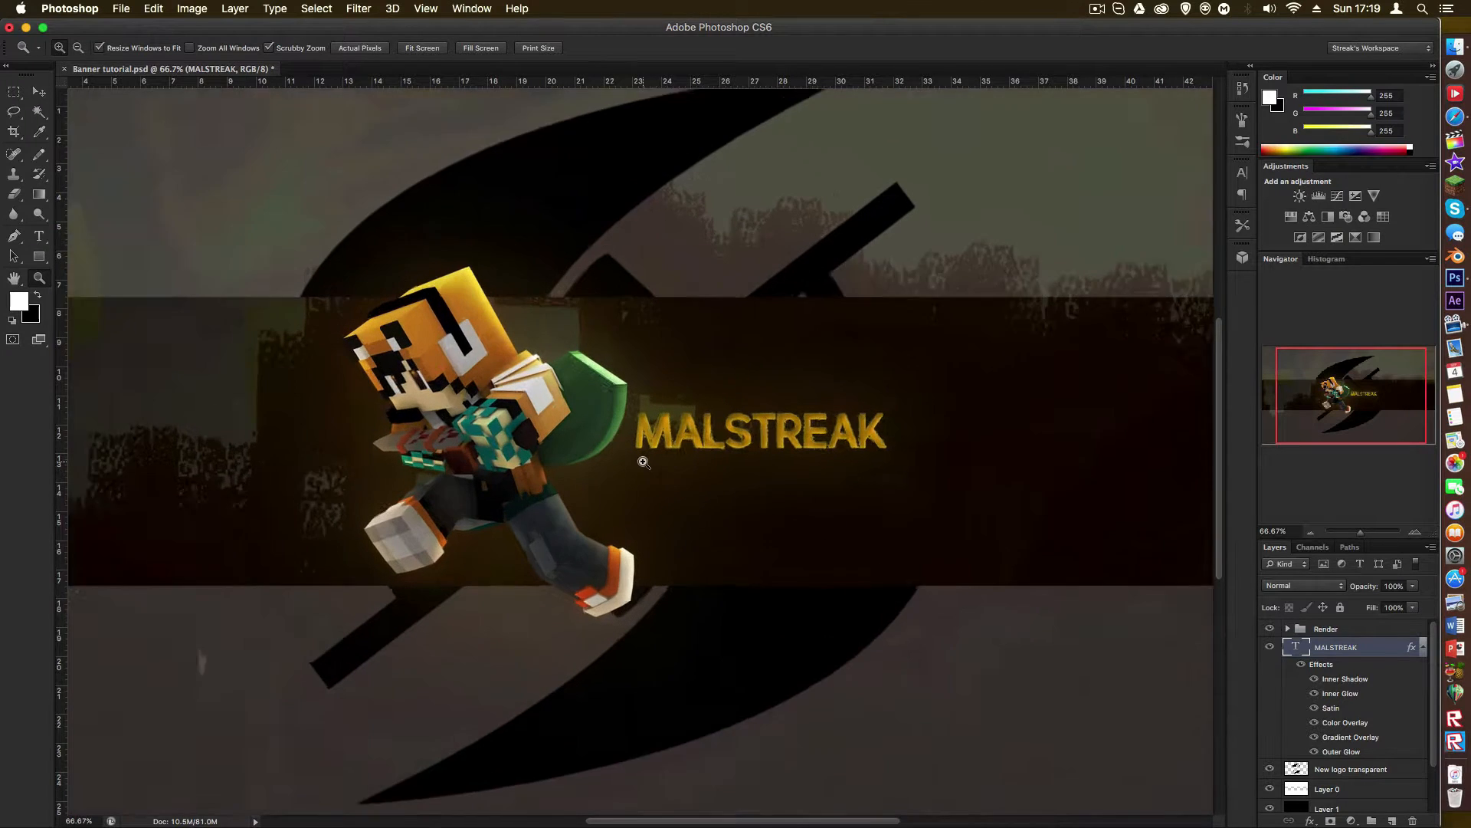
{"action": "left_click", "coordinate": [643, 462], "text": "alt"}
{"action": "left_click", "coordinate": [643, 463], "text": "alt"}
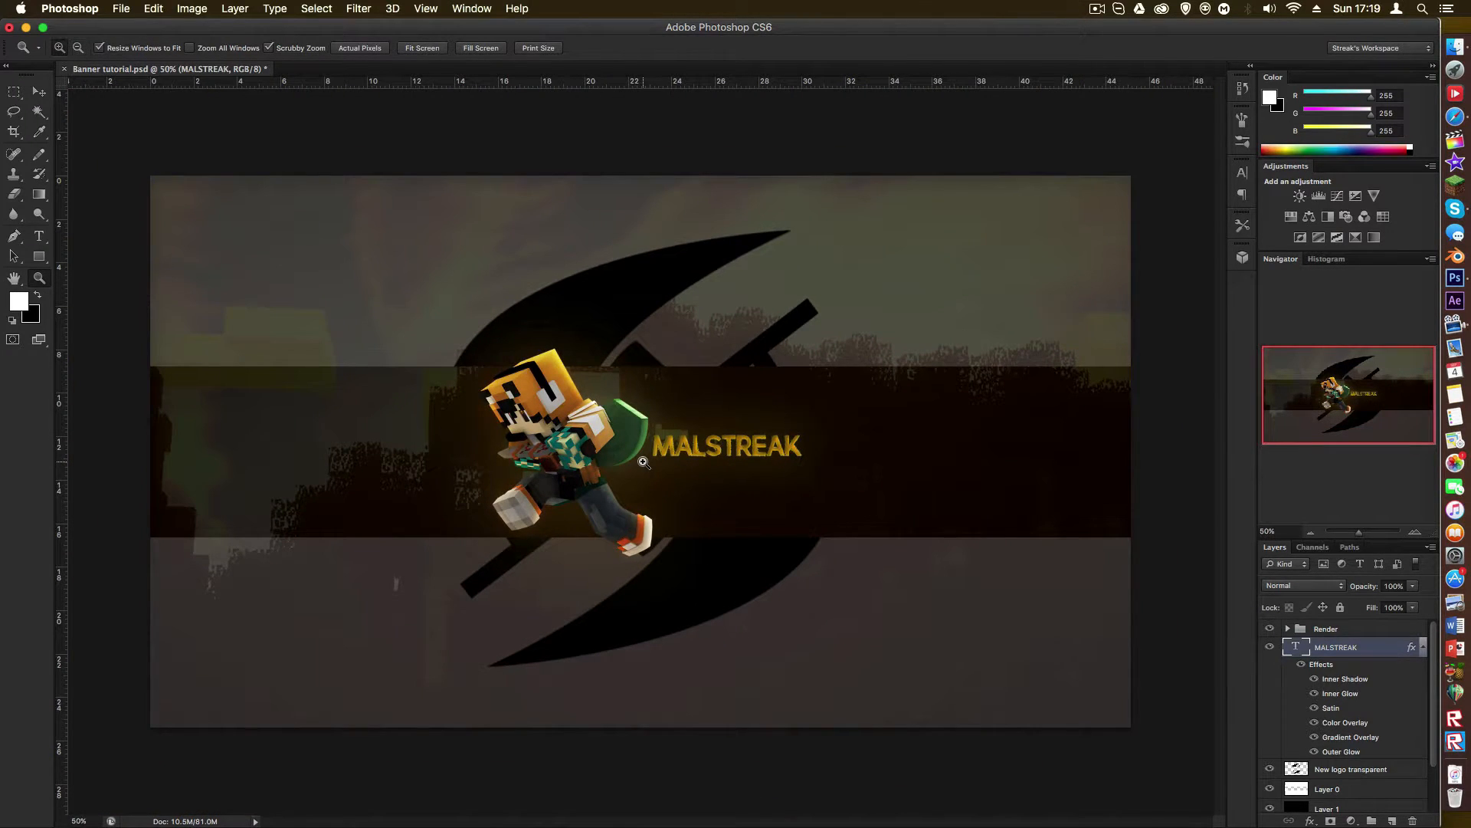
{"action": "left_click_drag", "start_coordinate": [647, 465], "coordinate": [561, 476]}
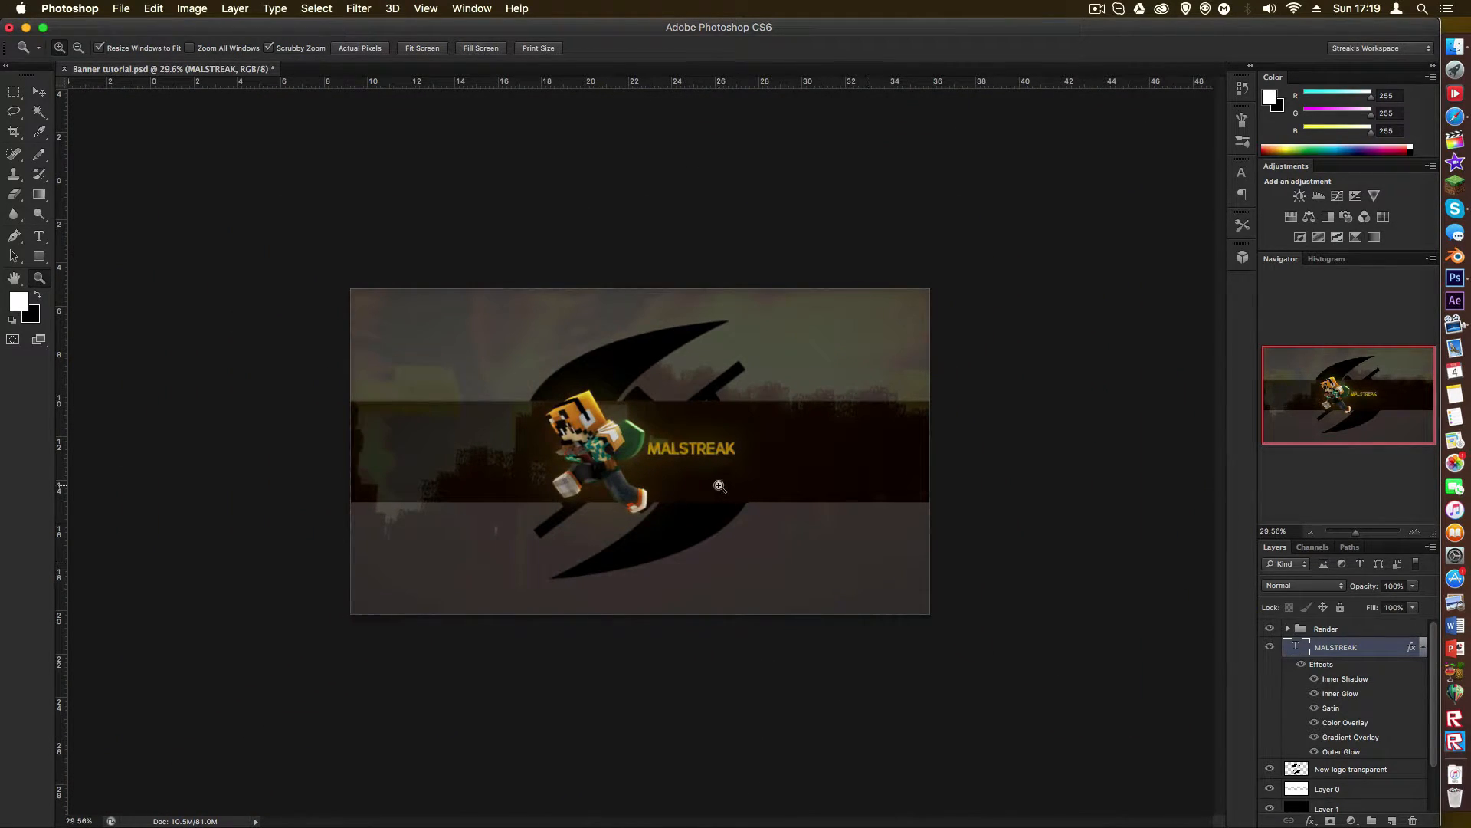
{"action": "key", "text": "super+1"}
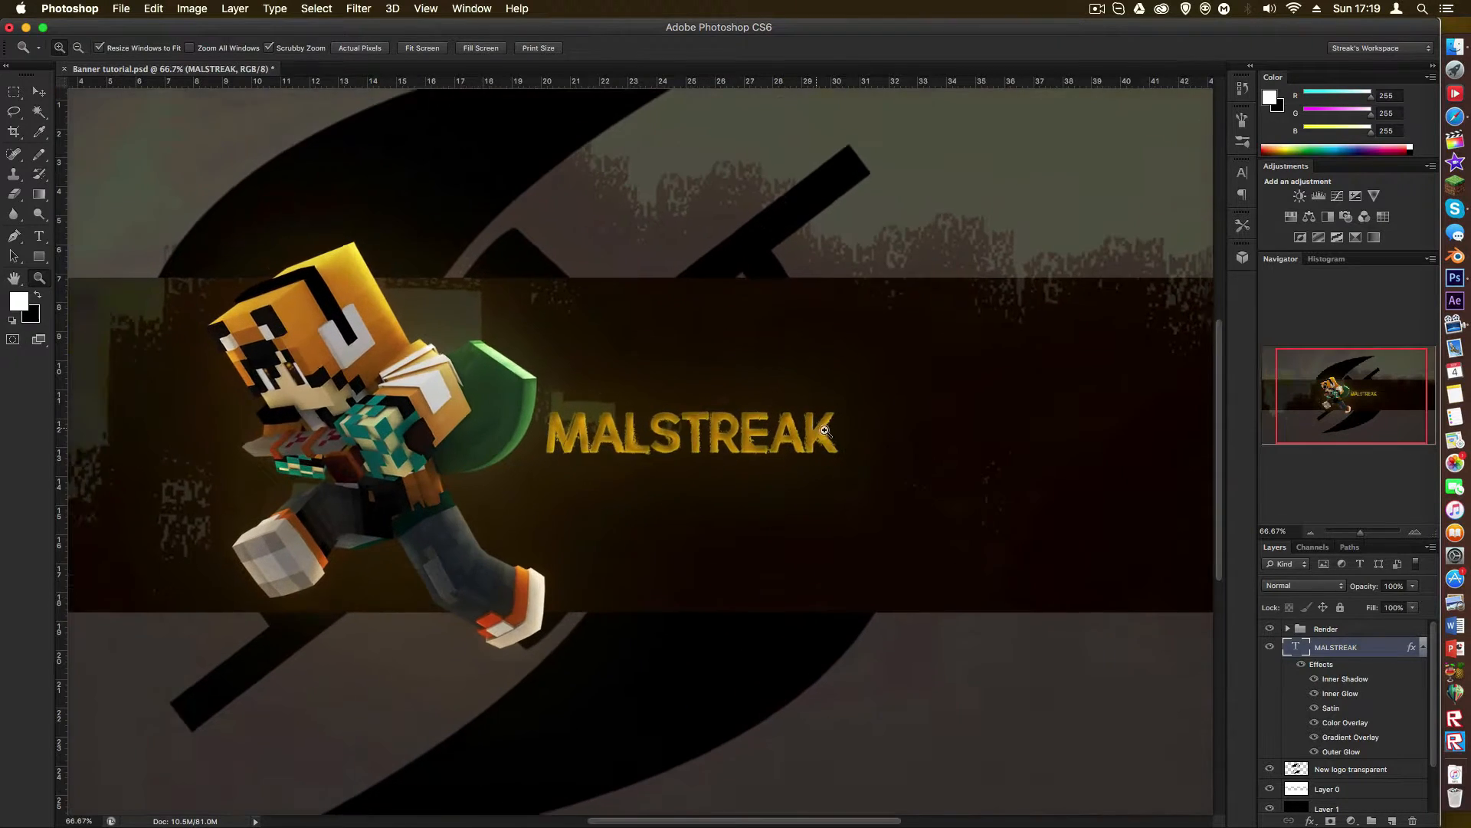
Step: Enlarge the MALSTREAK title slightly with the Scale transform and commit the change
{"action": "key", "text": "a"}
{"action": "left_click", "coordinate": [153, 8]}
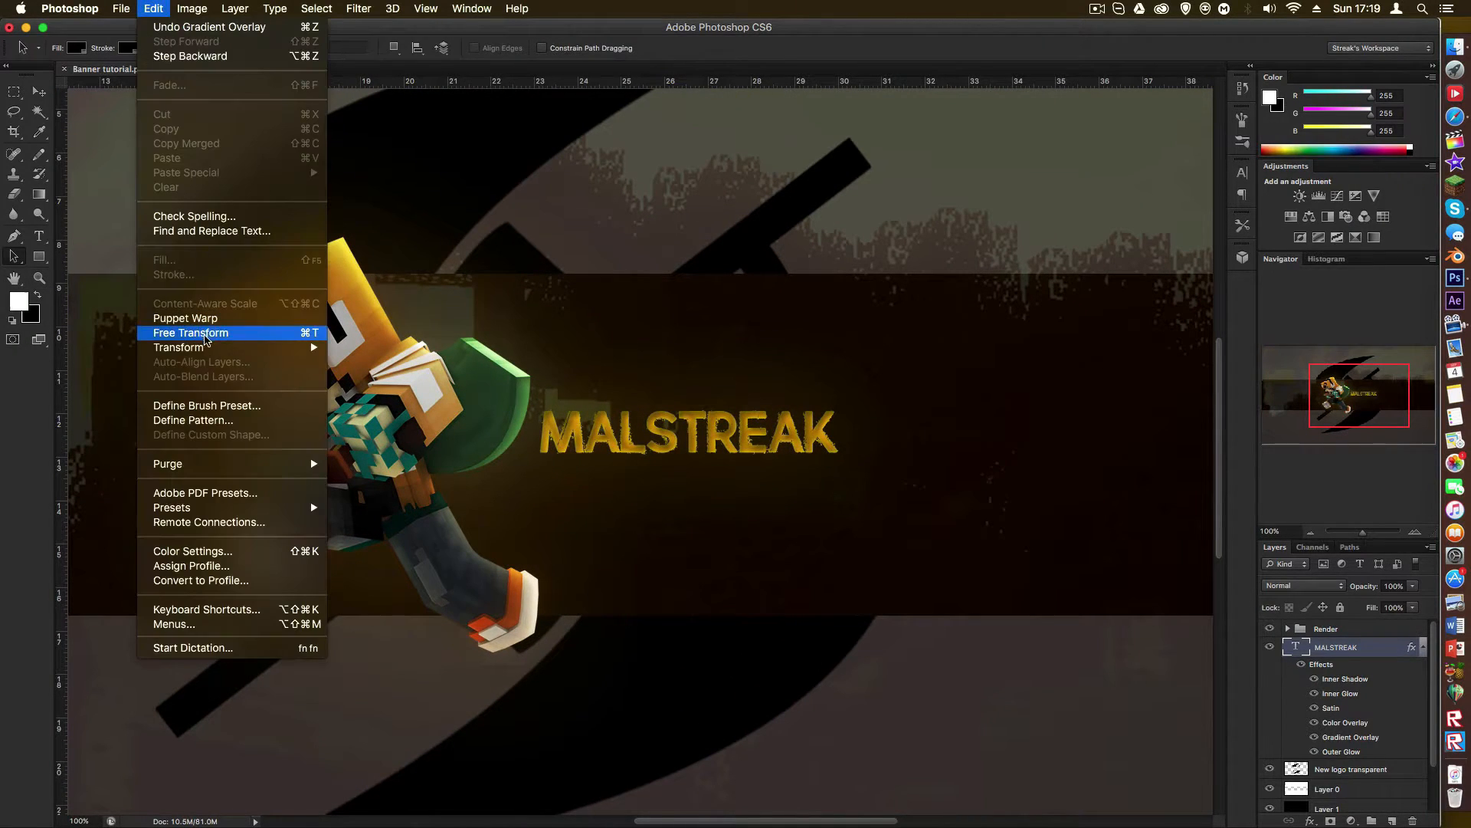
{"action": "mouse_move", "coordinate": [218, 349]}
{"action": "left_click", "coordinate": [429, 383]}
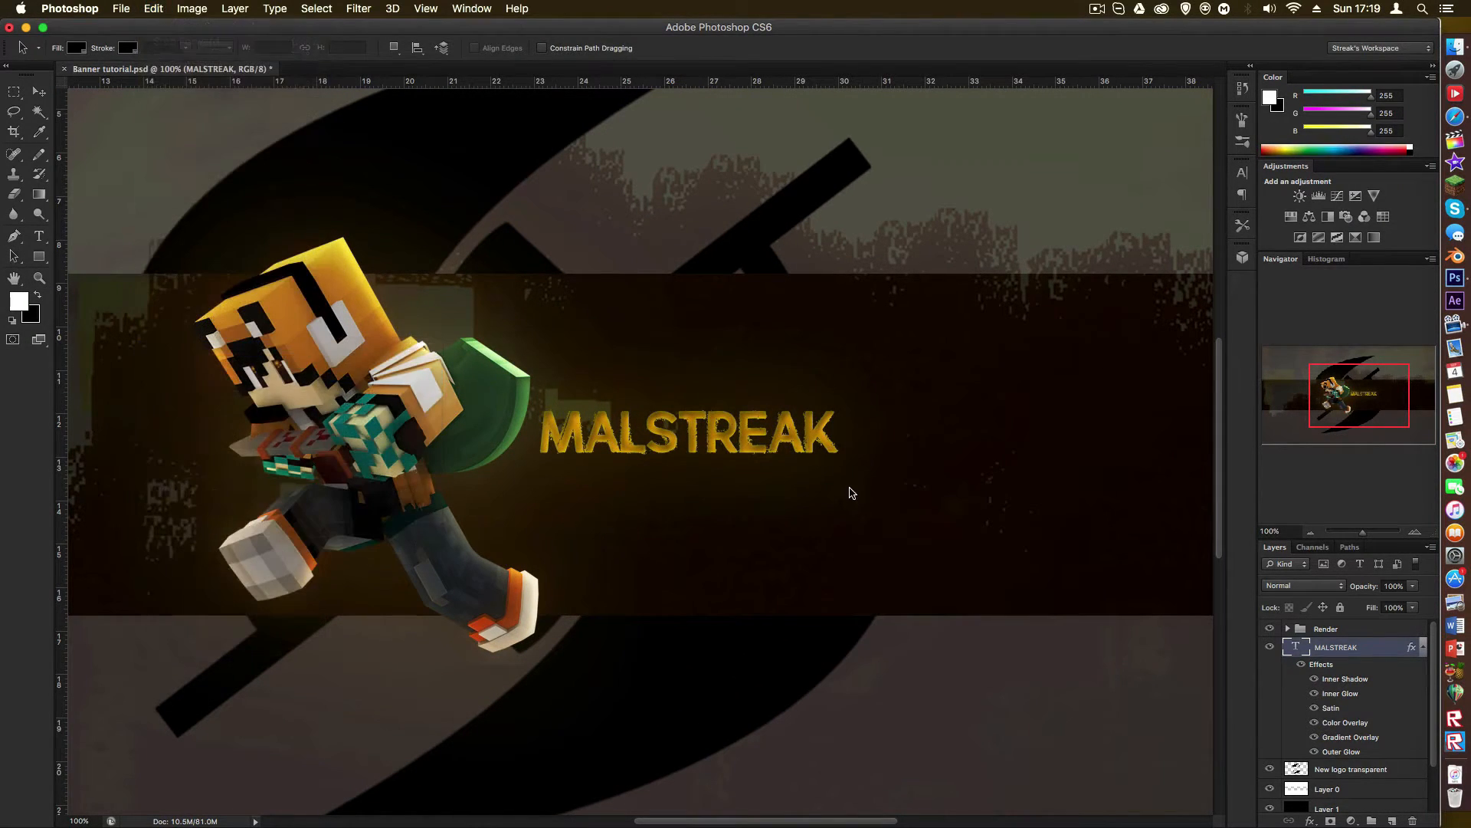
{"action": "left_click_drag", "start_coordinate": [970, 559], "coordinate": [1063, 584]}
{"action": "mouse_move", "coordinate": [956, 506]}
{"action": "left_mouse_down"}
{"action": "mouse_move", "coordinate": [946, 498]}
{"action": "mouse_move", "coordinate": [949, 529]}
{"action": "left_mouse_up"}
{"action": "key", "text": "Return"}
Step: Move the enlarged MALSTREAK title left until the M tucks behind the character's green shield
{"action": "key", "text": "z"}
{"action": "left_click", "coordinate": [949, 526], "text": "alt"}
{"action": "left_click", "coordinate": [949, 526], "text": "alt"}
{"action": "left_click", "coordinate": [731, 476]}
{"action": "left_click", "coordinate": [731, 476]}
{"action": "key", "text": "a"}
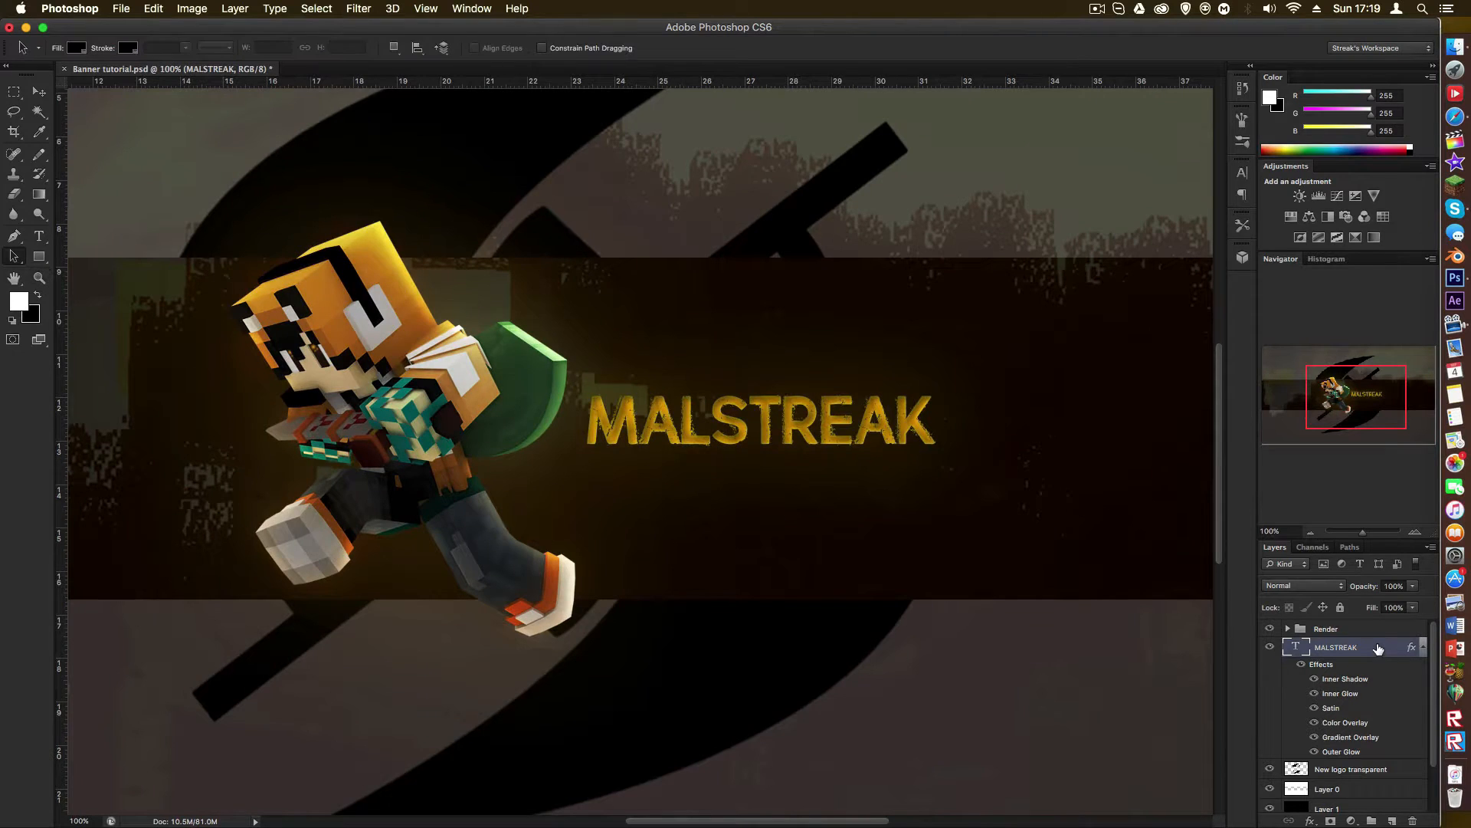
{"action": "left_click", "coordinate": [38, 92]}
{"action": "left_click_drag", "start_coordinate": [803, 389], "coordinate": [758, 394]}
Step: Check the title's placement on the banner and nudge it very slightly further towards the character
{"action": "key", "text": "z"}
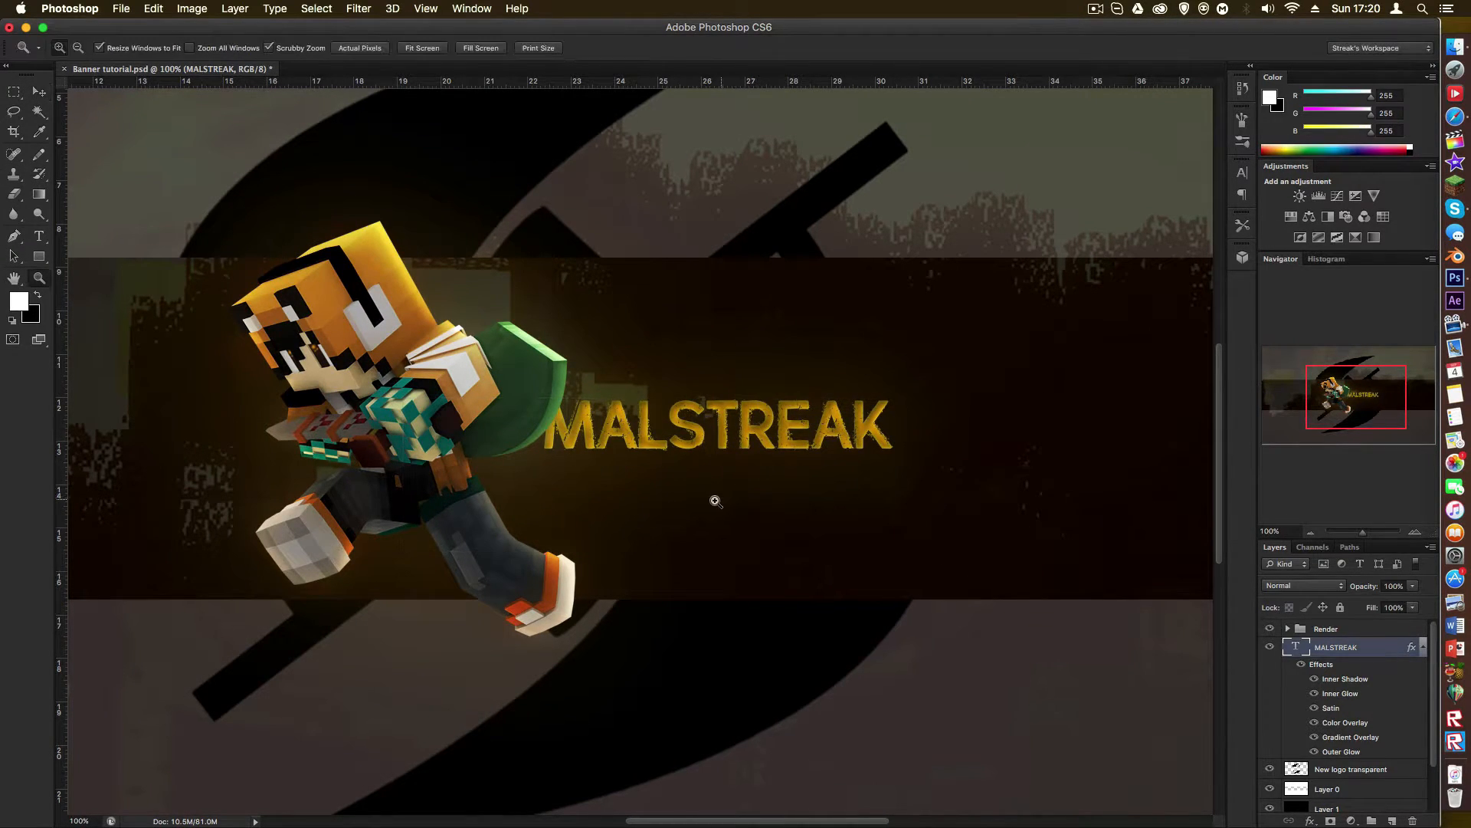
{"action": "left_click", "coordinate": [716, 500], "text": "alt"}
{"action": "left_click", "coordinate": [714, 501], "text": "alt"}
{"action": "left_click", "coordinate": [711, 498]}
{"action": "key", "text": "a"}
{"action": "left_click", "coordinate": [38, 92]}
{"action": "mouse_move", "coordinate": [769, 316]}
{"action": "left_mouse_down"}
{"action": "mouse_move", "coordinate": [999, 327]}
{"action": "mouse_move", "coordinate": [740, 294]}
{"action": "mouse_move", "coordinate": [766, 316]}
{"action": "left_mouse_up"}
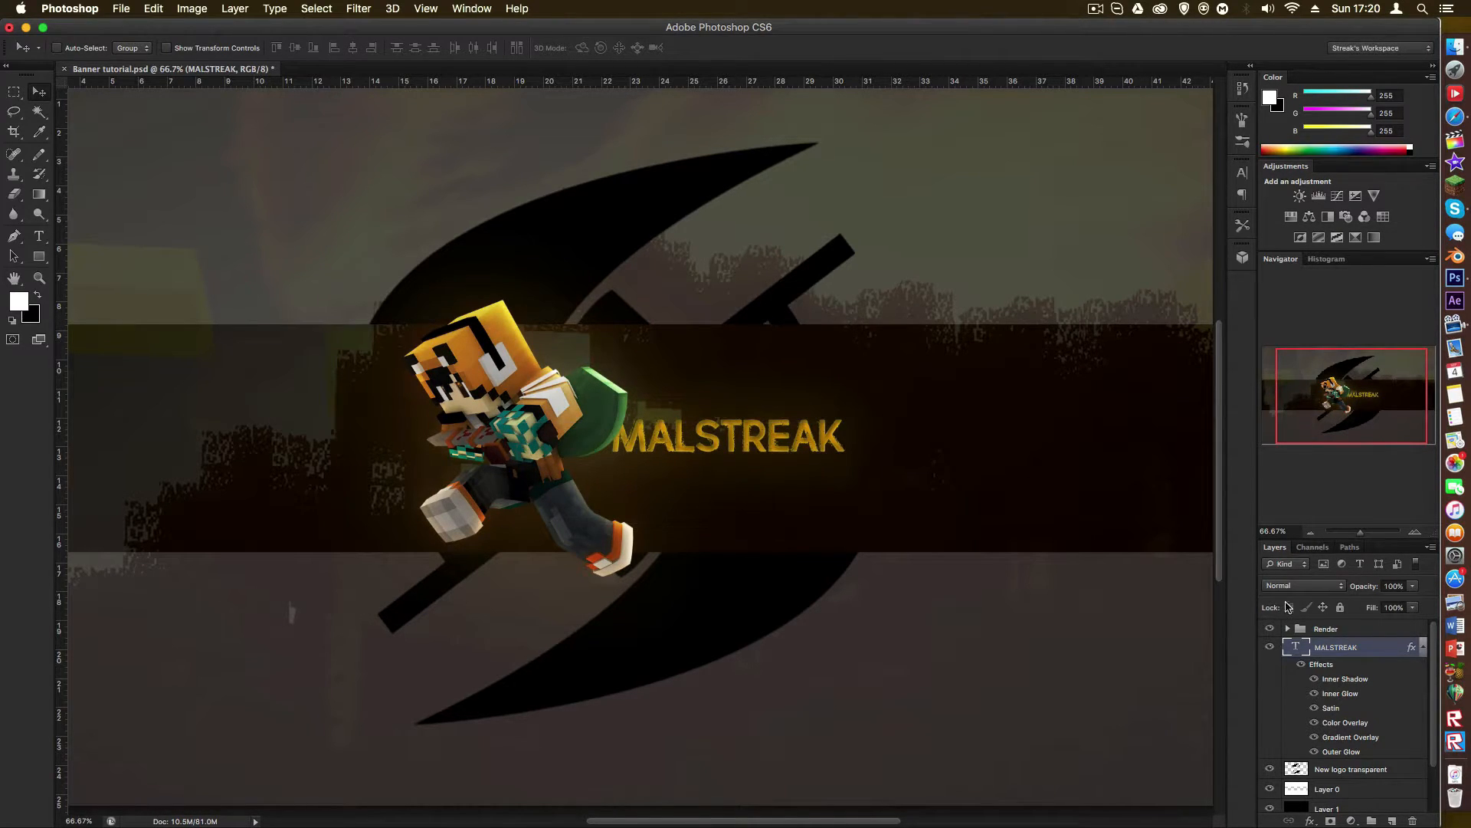
Step: Shift the Render group and the MALSTREAK title together slightly to the right on the banner
{"action": "left_click", "coordinate": [1340, 630], "text": "shift"}
{"action": "left_click_drag", "start_coordinate": [500, 371], "coordinate": [515, 375]}
{"action": "key", "text": "z"}
{"action": "left_click", "coordinate": [703, 536], "text": "alt"}
{"action": "left_click", "coordinate": [705, 536], "text": "alt"}
{"action": "left_click", "coordinate": [707, 537], "text": "alt"}
{"action": "left_click", "coordinate": [710, 538], "text": "alt"}
{"action": "left_click_drag", "start_coordinate": [712, 538], "coordinate": [765, 512]}
Step: Create a new layer directly above the New logo transparent layer, beneath the MALSTREAK title
{"action": "left_click", "coordinate": [554, 270]}
{"action": "left_click", "coordinate": [554, 270]}
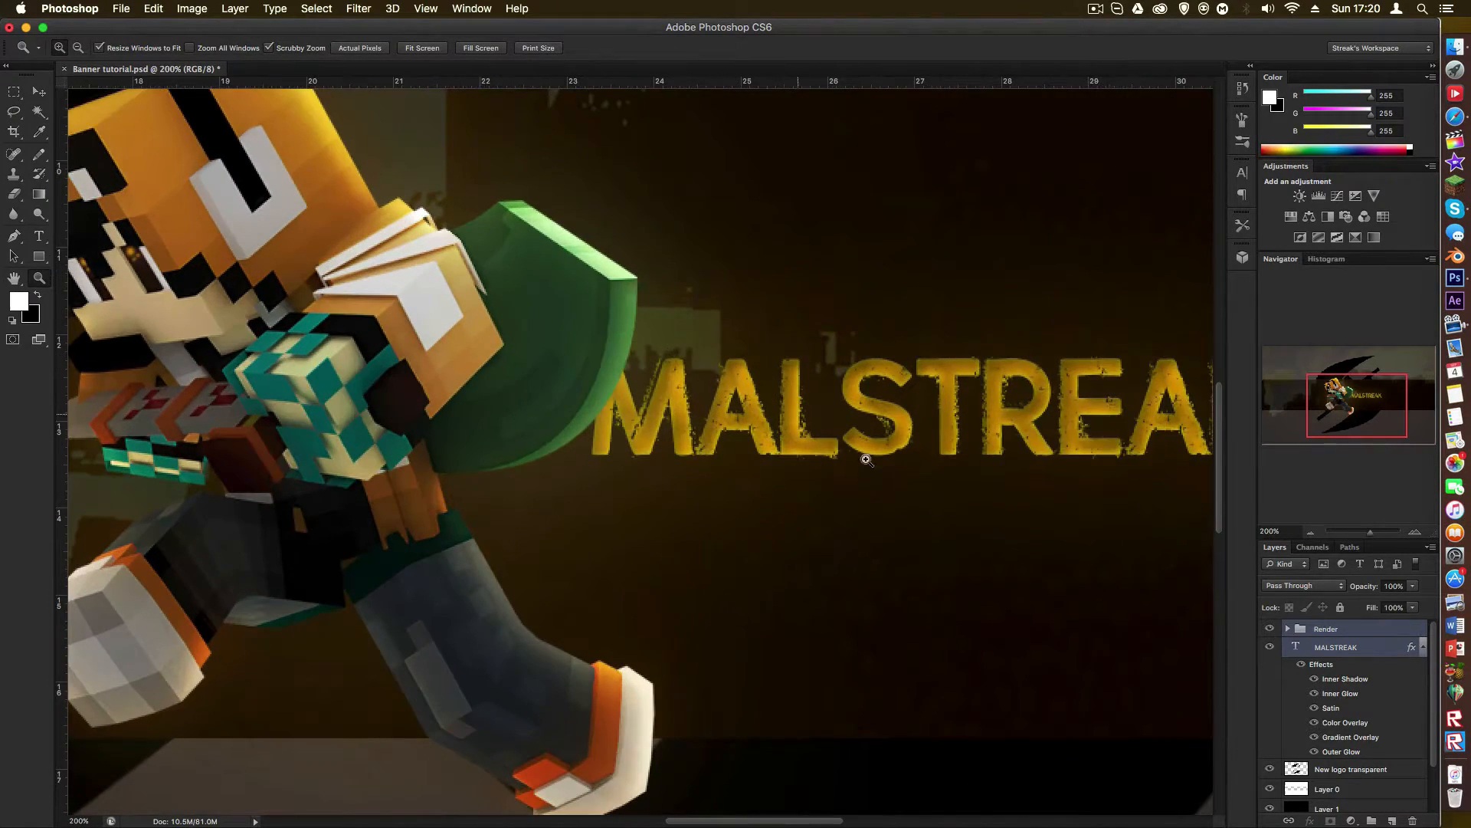
{"action": "left_click", "coordinate": [978, 536], "text": "alt"}
{"action": "left_click", "coordinate": [979, 535], "text": "alt"}
{"action": "left_click", "coordinate": [943, 502]}
{"action": "left_click", "coordinate": [1073, 531]}
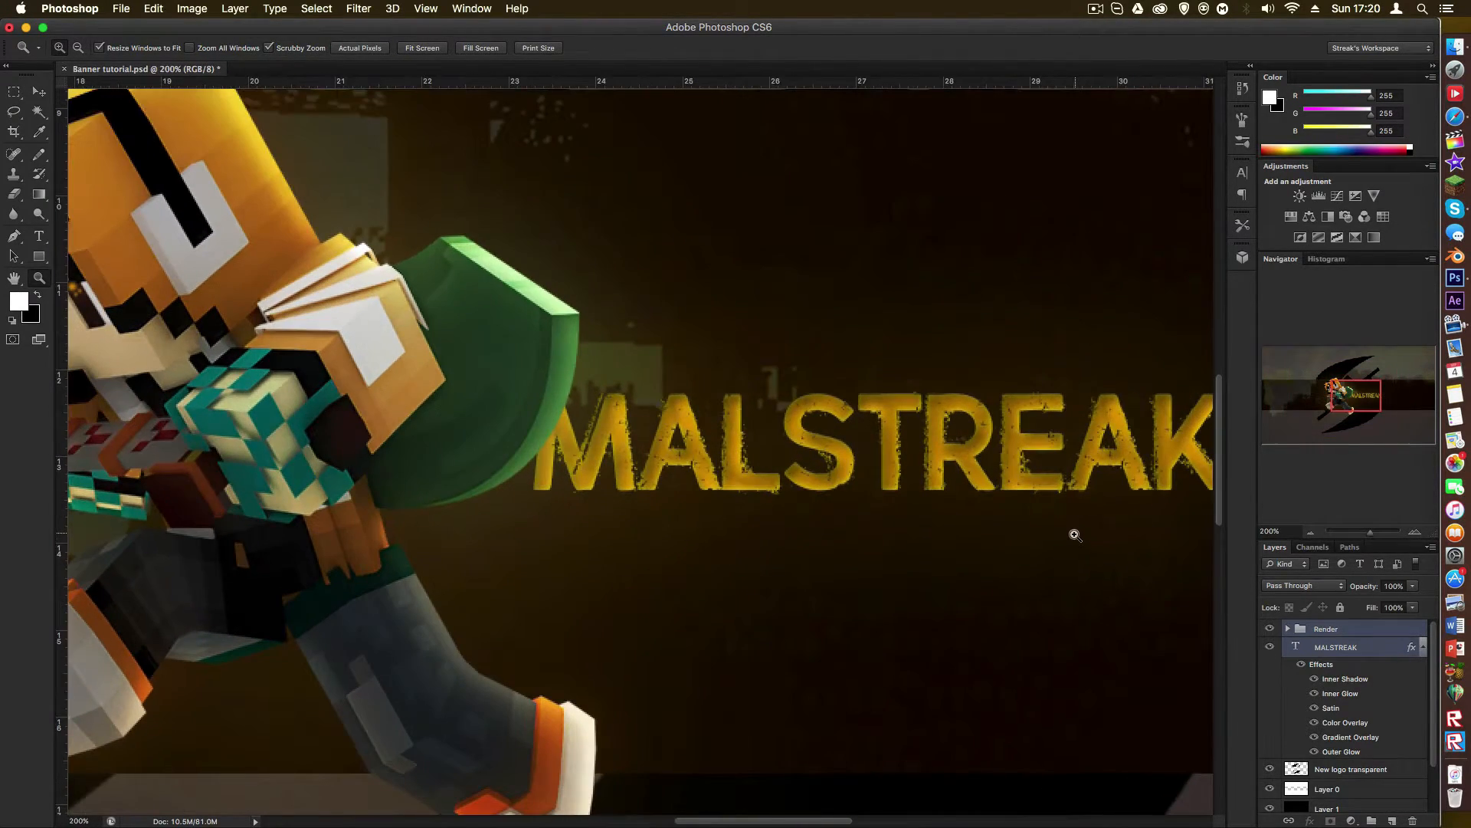
{"action": "key", "text": "a"}
{"action": "left_click", "coordinate": [1382, 662]}
{"action": "left_click", "coordinate": [1383, 770]}
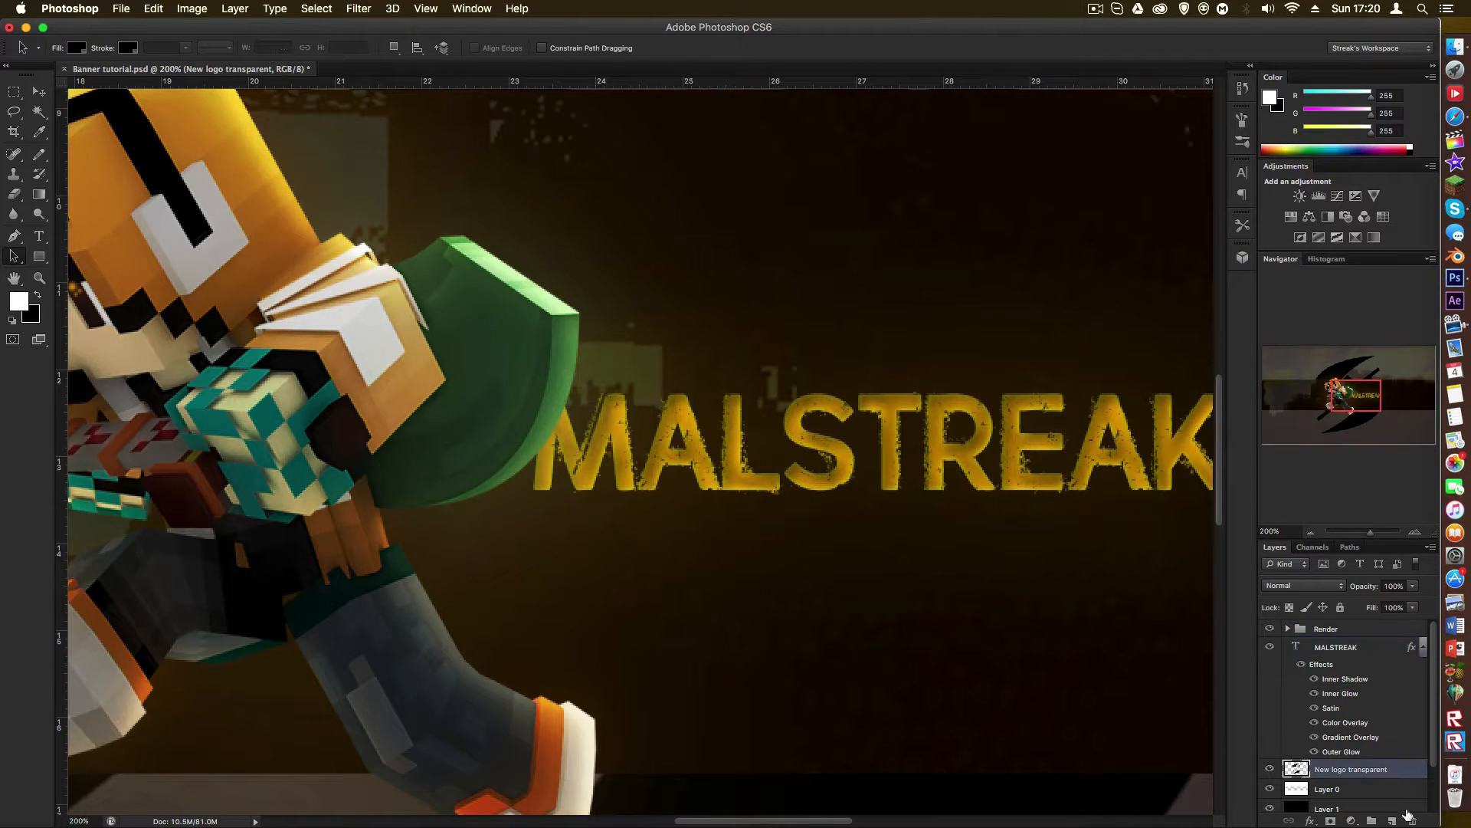
{"action": "left_click", "coordinate": [1393, 821]}
Step: Select a rectangle around the whole MALSTREAK title, fill it with orange f79b19 on the new layer and deselect
{"action": "left_click_drag", "start_coordinate": [730, 819], "coordinate": [750, 819]}
{"action": "left_click", "coordinate": [14, 91]}
{"action": "left_click_drag", "start_coordinate": [355, 335], "coordinate": [1148, 543]}
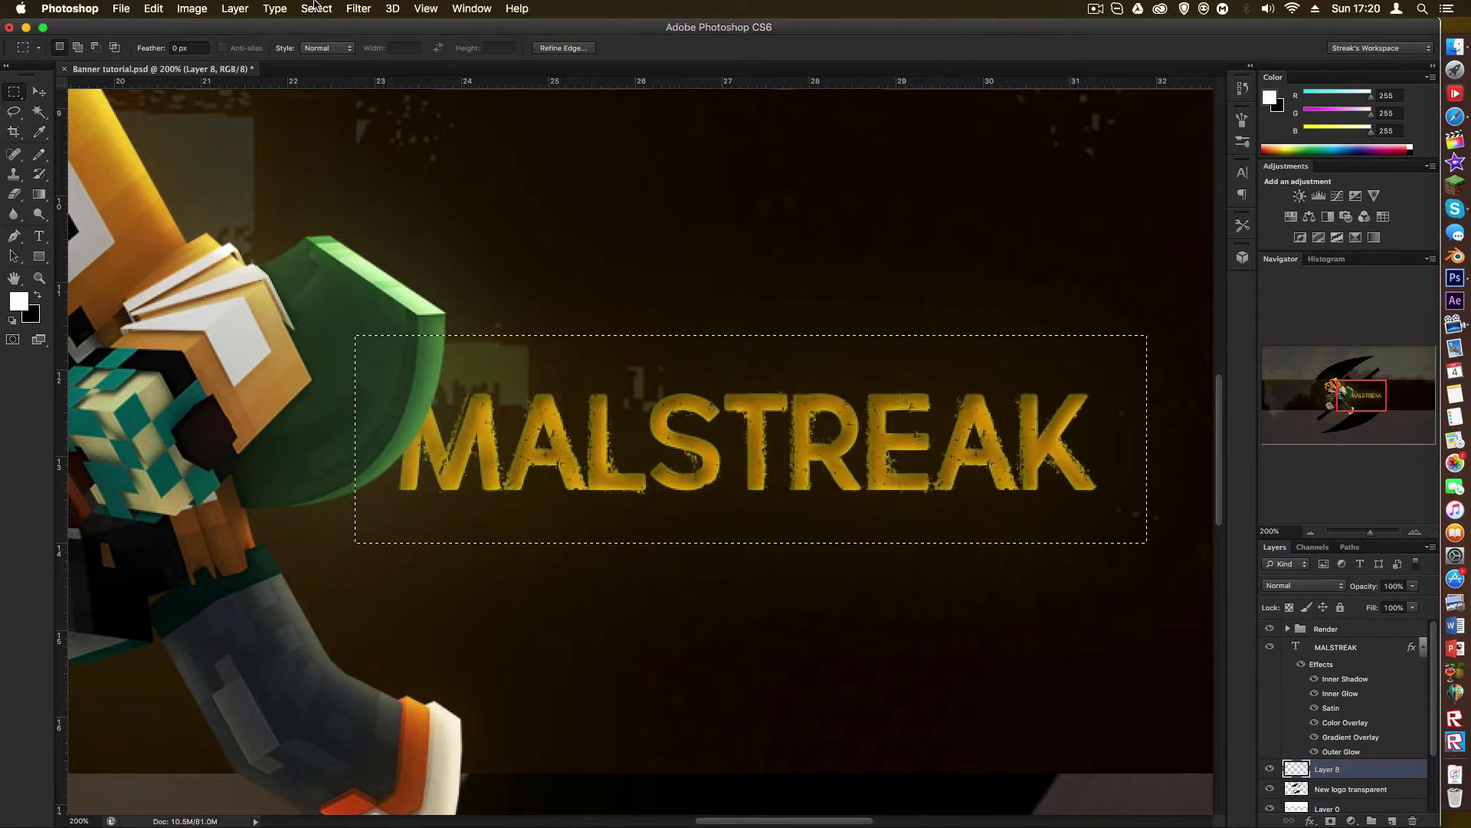
{"action": "left_click", "coordinate": [190, 9]}
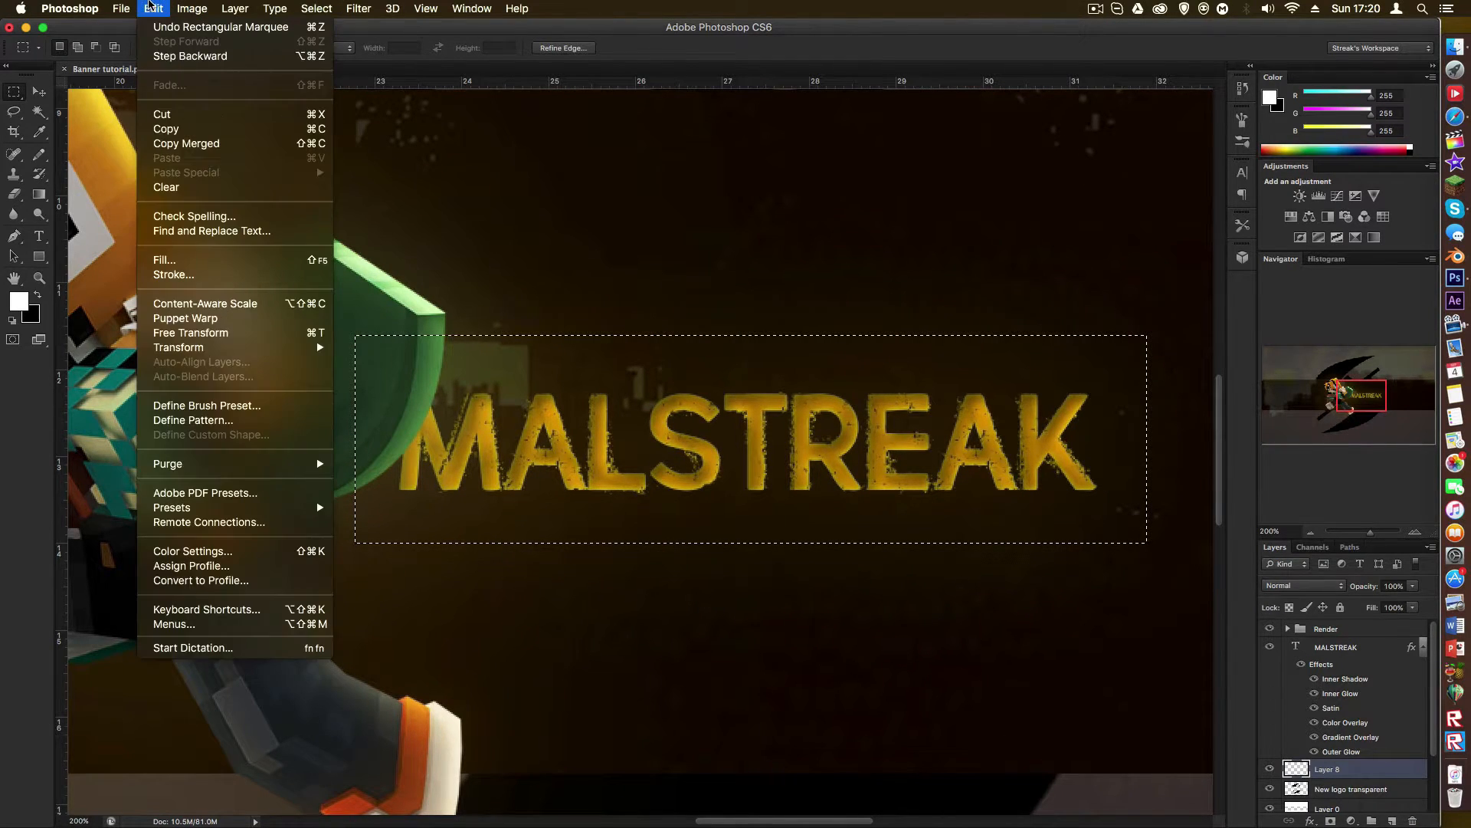
{"action": "left_click", "coordinate": [176, 262]}
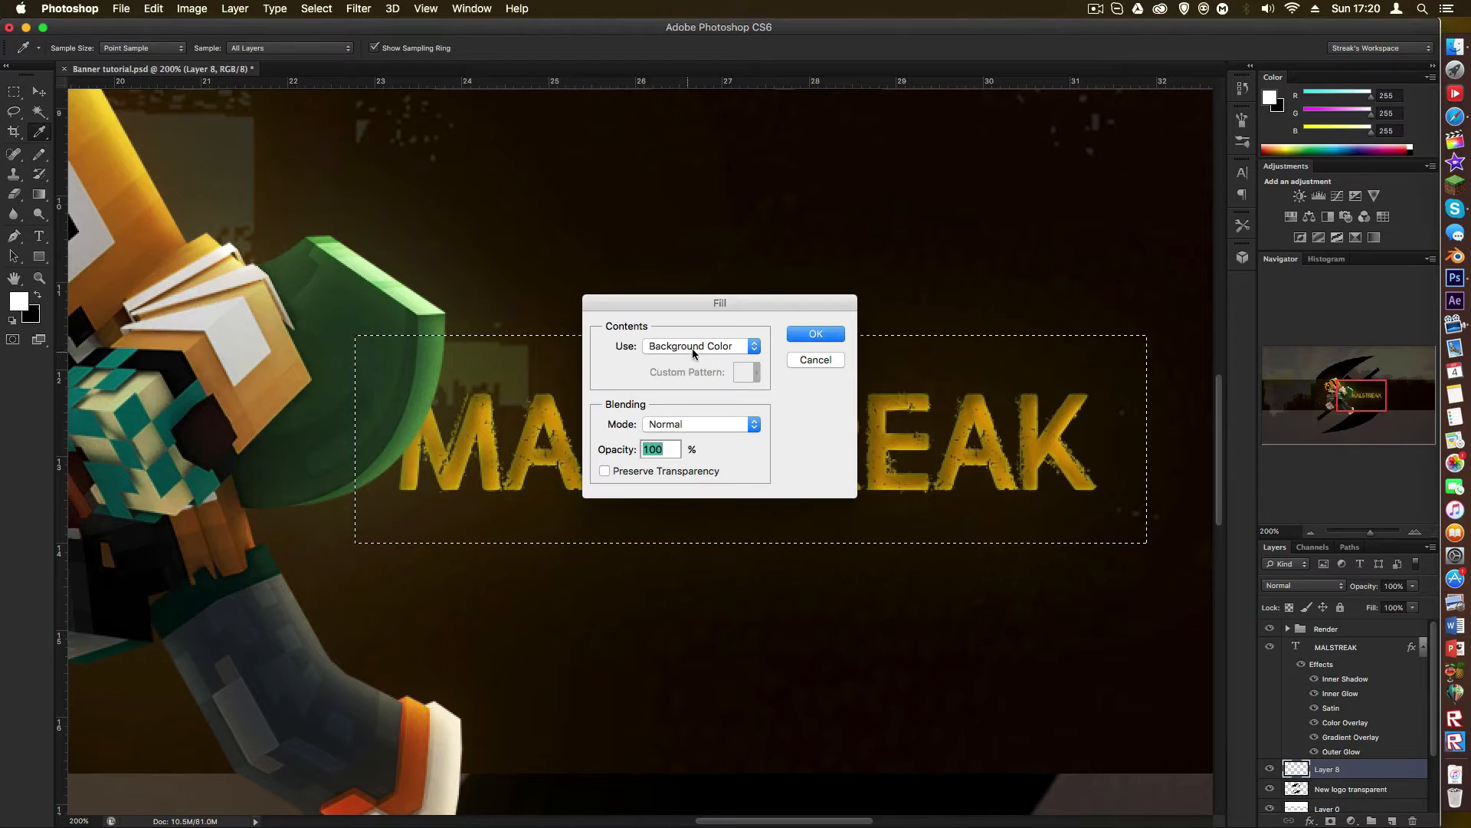
{"action": "left_click", "coordinate": [692, 345]}
{"action": "left_click", "coordinate": [691, 363]}
{"action": "left_click", "coordinate": [102, 157]}
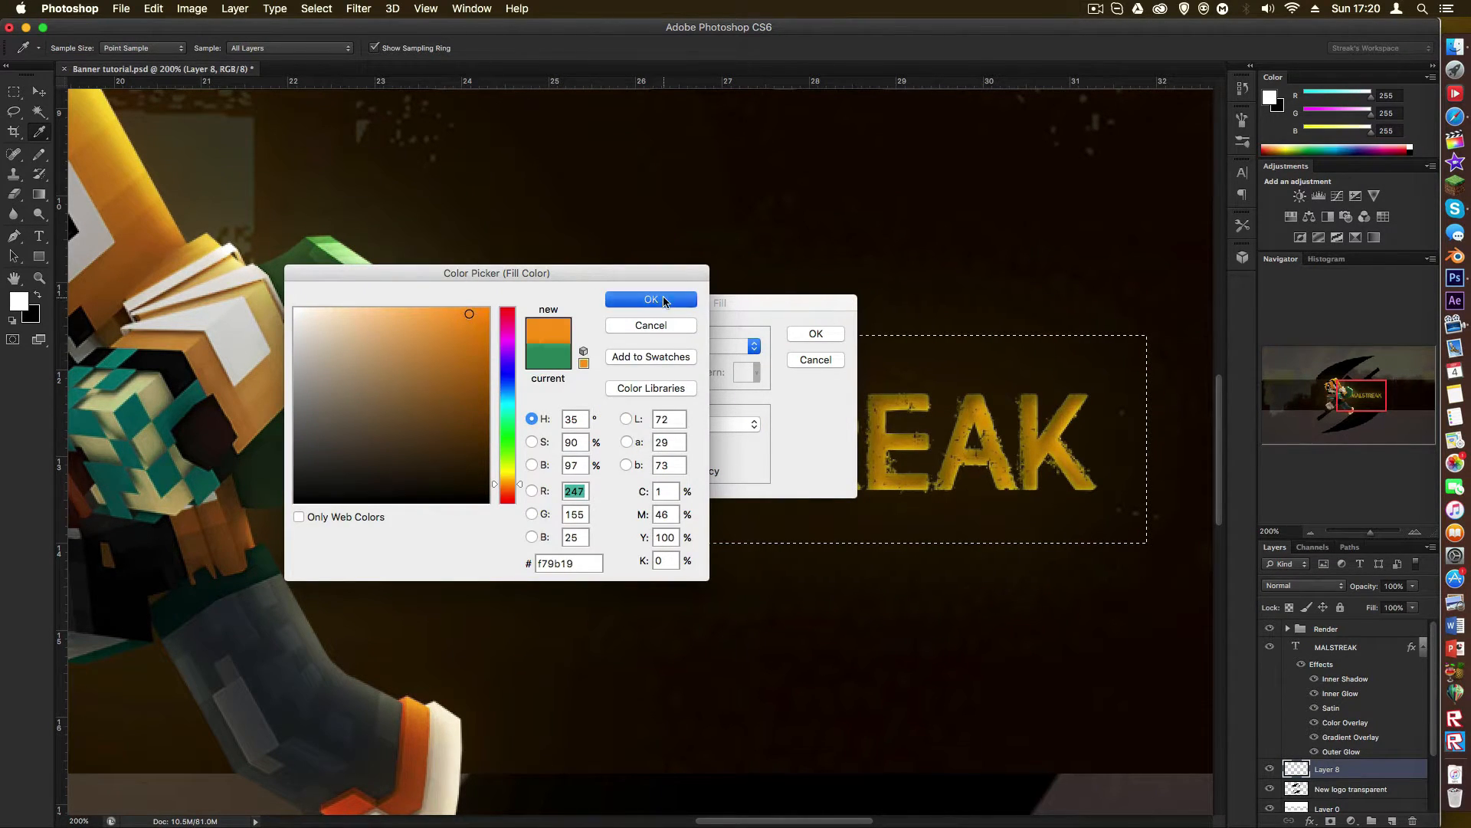
{"action": "left_click", "coordinate": [664, 300]}
{"action": "left_click", "coordinate": [817, 332]}
{"action": "key", "text": "ctrl+d"}
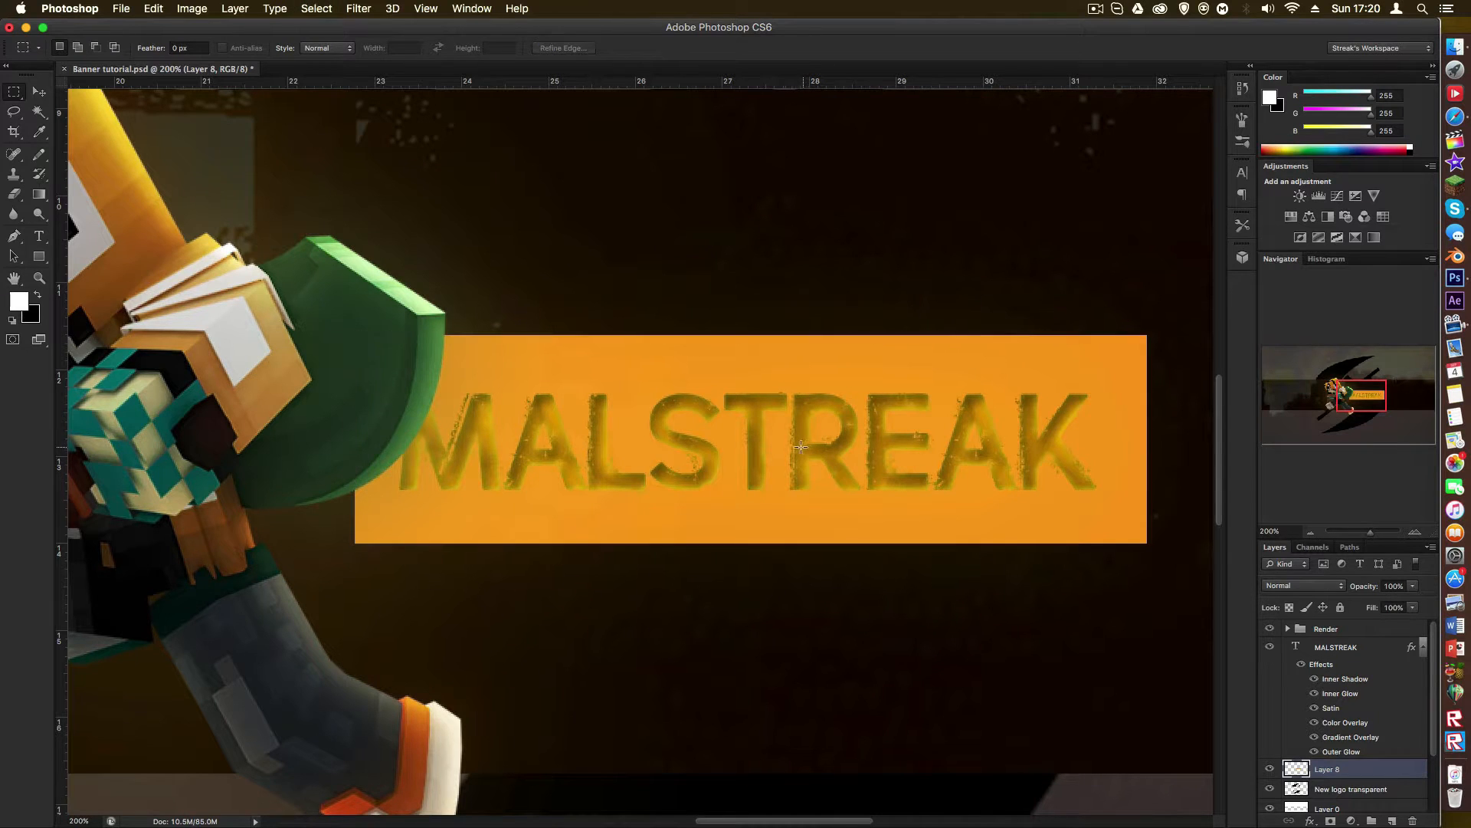
Step: Try the Soft Light blend mode on the orange rectangle's layer and view it on the whole banner
{"action": "key", "text": "z"}
{"action": "left_click", "coordinate": [798, 476], "text": "alt"}
{"action": "left_click", "coordinate": [798, 476], "text": "alt"}
{"action": "left_click", "coordinate": [798, 476], "text": "alt"}
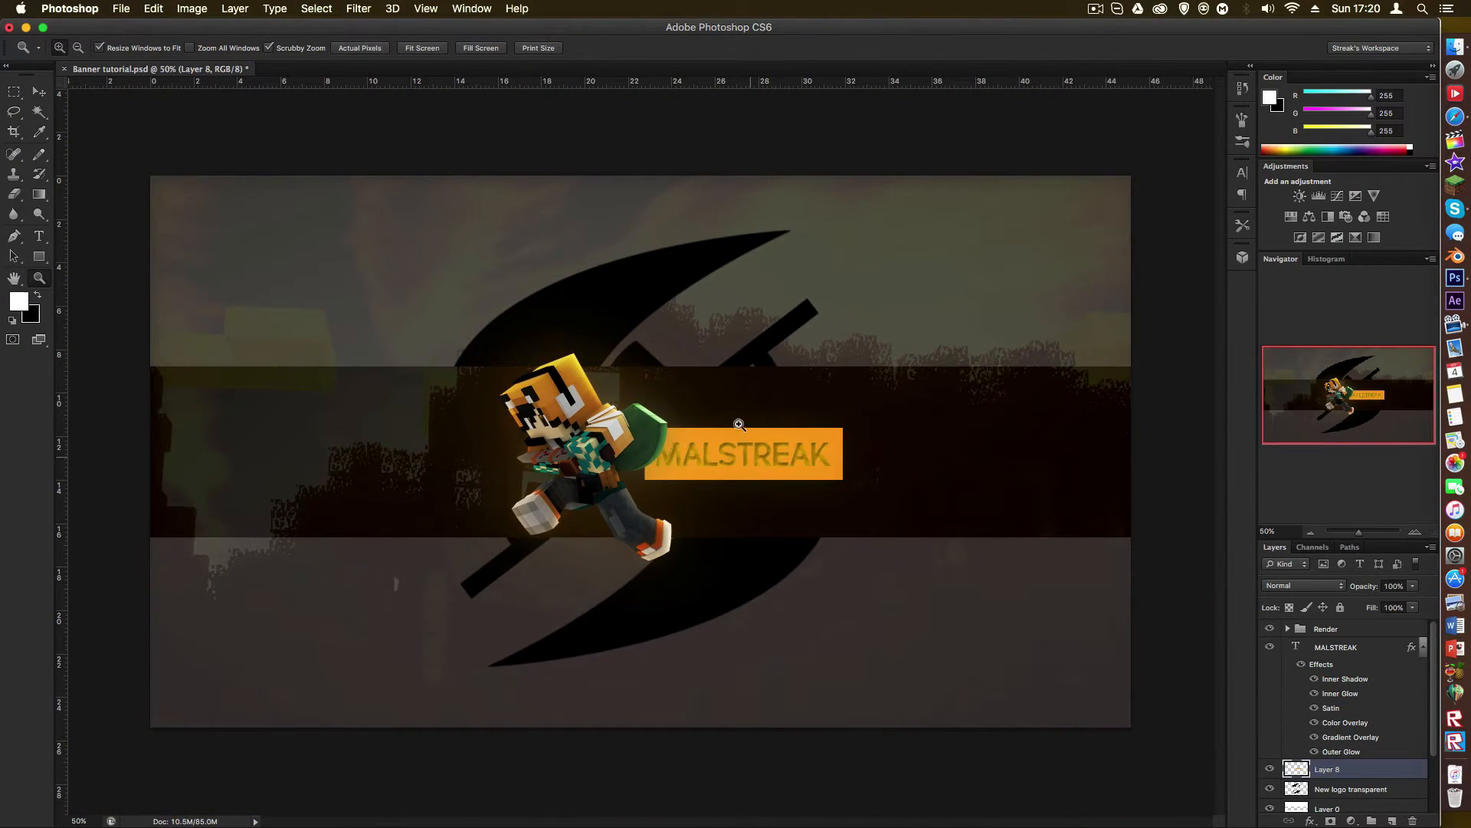
{"action": "left_click", "coordinate": [761, 466]}
{"action": "left_click", "coordinate": [761, 466]}
{"action": "left_click", "coordinate": [759, 463]}
{"action": "key", "text": "a"}
{"action": "left_click", "coordinate": [1303, 586]}
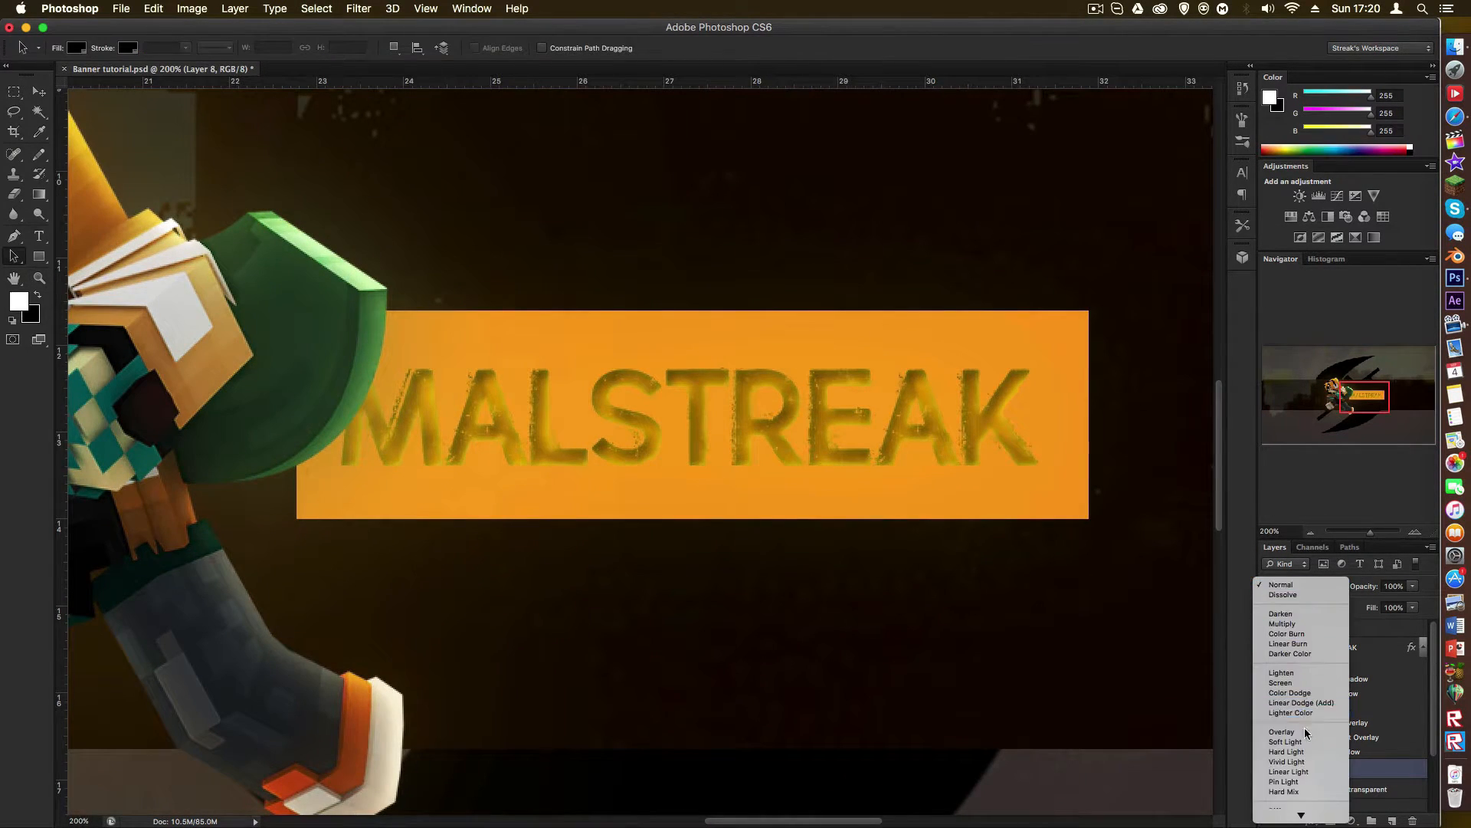
{"action": "left_click", "coordinate": [1286, 741]}
{"action": "key", "text": "z"}
{"action": "left_click", "coordinate": [790, 528], "text": "alt"}
{"action": "left_click", "coordinate": [791, 528], "text": "alt"}
{"action": "left_click", "coordinate": [790, 528], "text": "alt"}
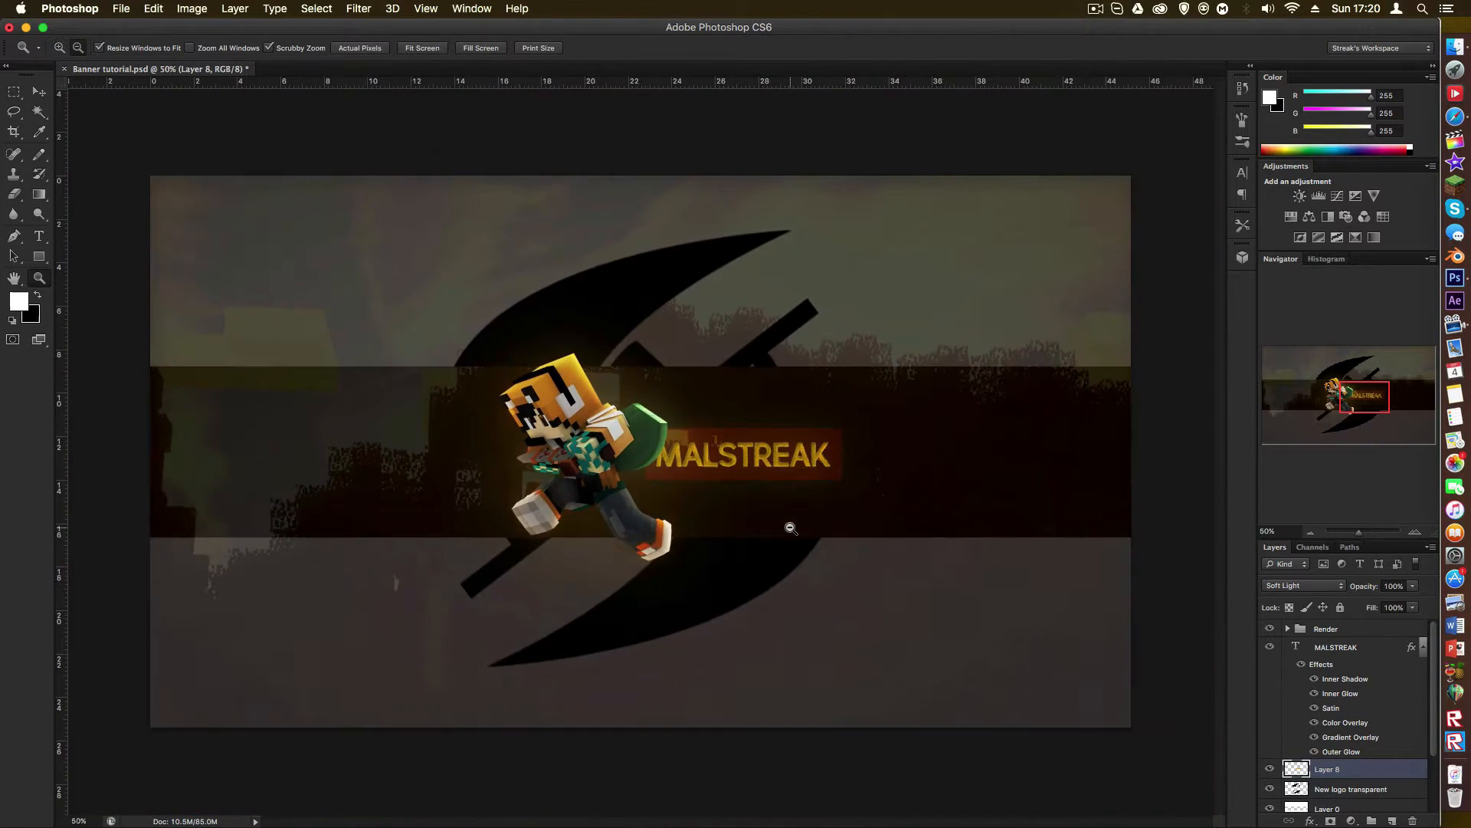
Step: Set the orange rectangle's layer to Overlay blend mode and check it on the banner
{"action": "left_click", "coordinate": [736, 490]}
{"action": "left_click", "coordinate": [736, 491]}
{"action": "left_click", "coordinate": [737, 490]}
{"action": "key", "text": "a"}
{"action": "left_click", "coordinate": [1297, 588]}
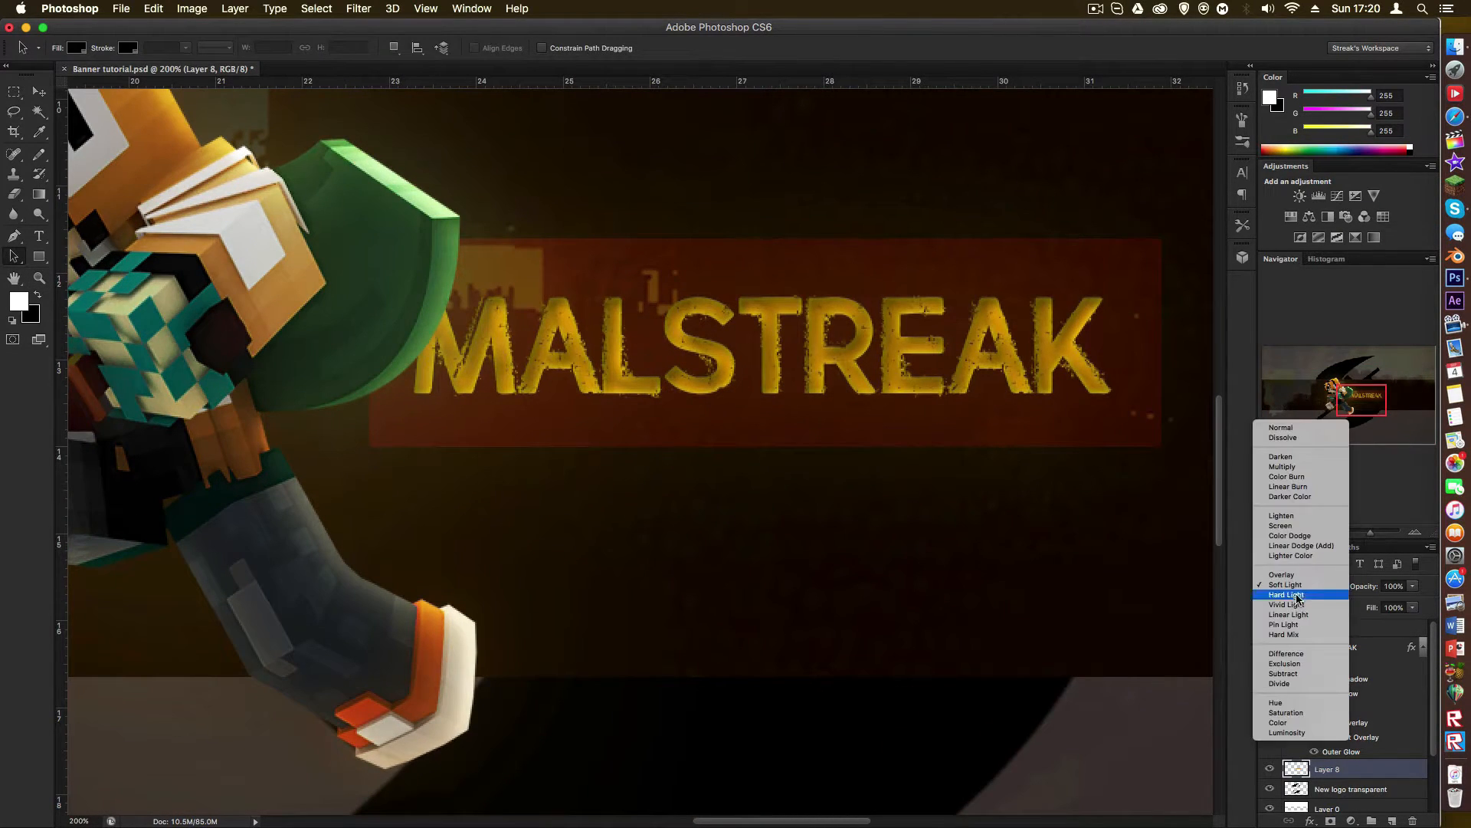
{"action": "left_click", "coordinate": [1299, 576]}
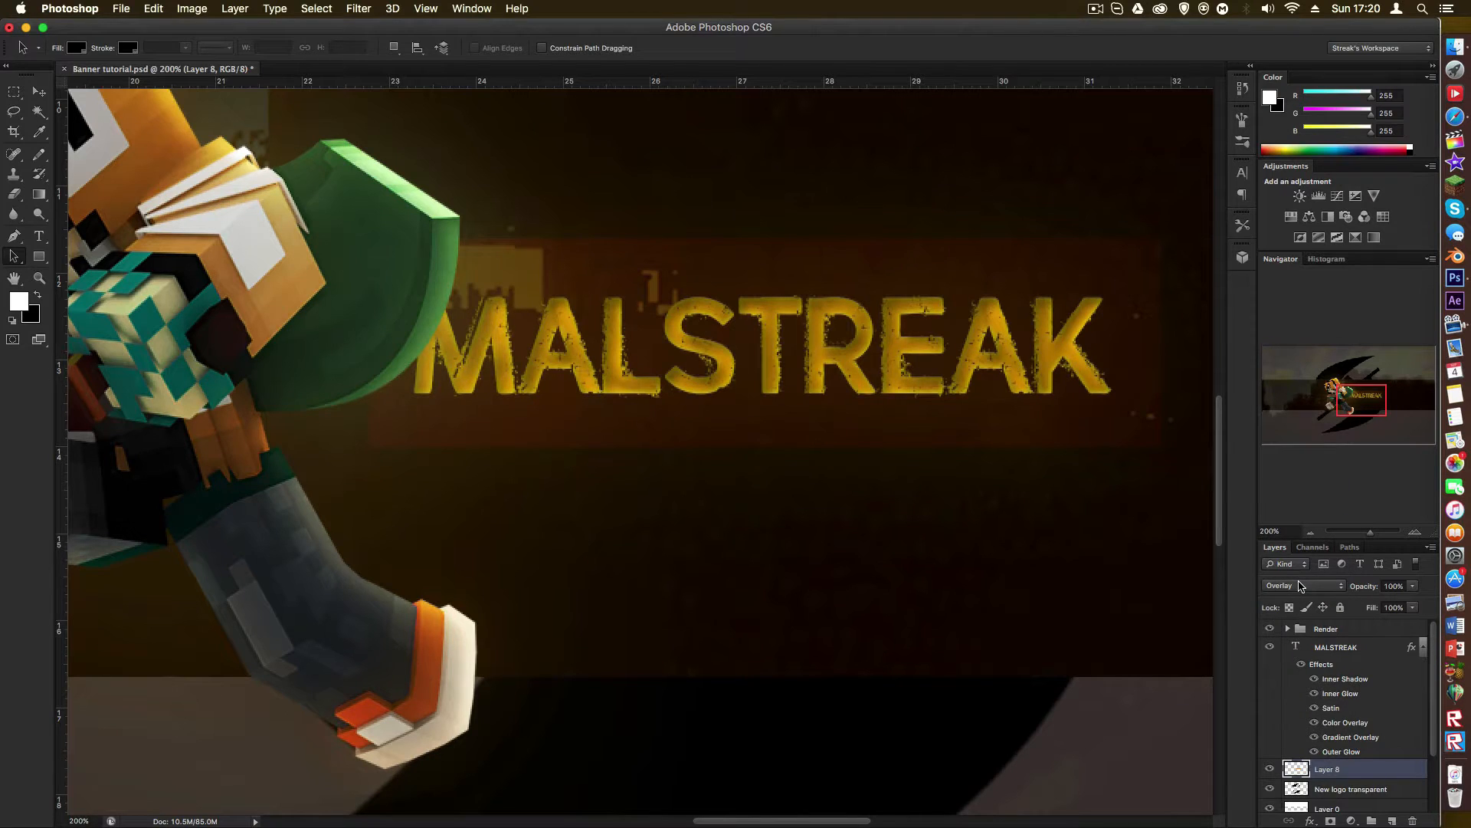
{"action": "key", "text": "z"}
{"action": "left_click", "coordinate": [848, 414], "text": "alt"}
{"action": "left_click", "coordinate": [847, 414], "text": "alt"}
{"action": "left_click", "coordinate": [789, 488]}
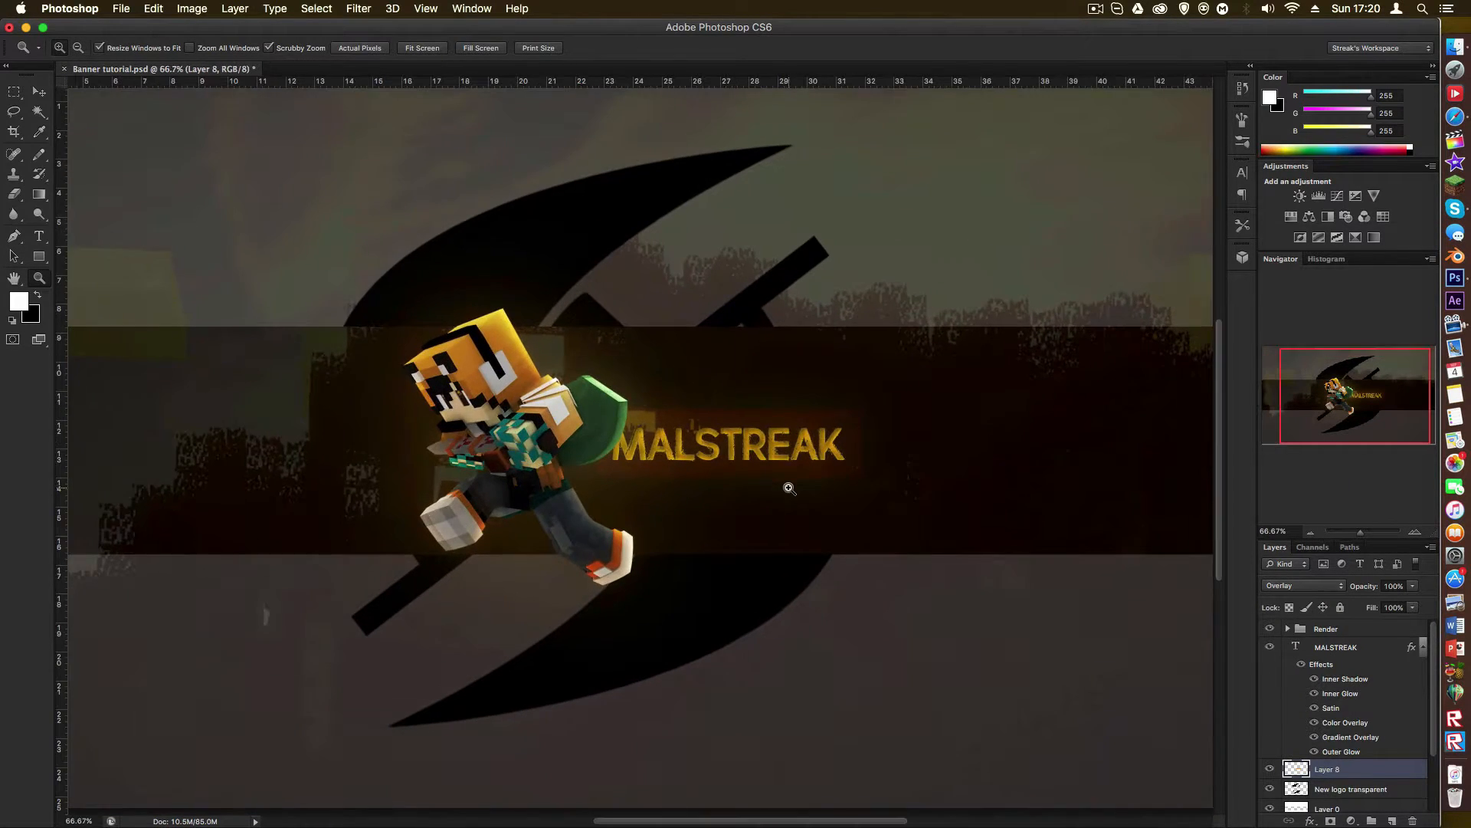
{"action": "left_click", "coordinate": [790, 489]}
{"action": "left_click", "coordinate": [736, 469]}
{"action": "key", "text": "a"}
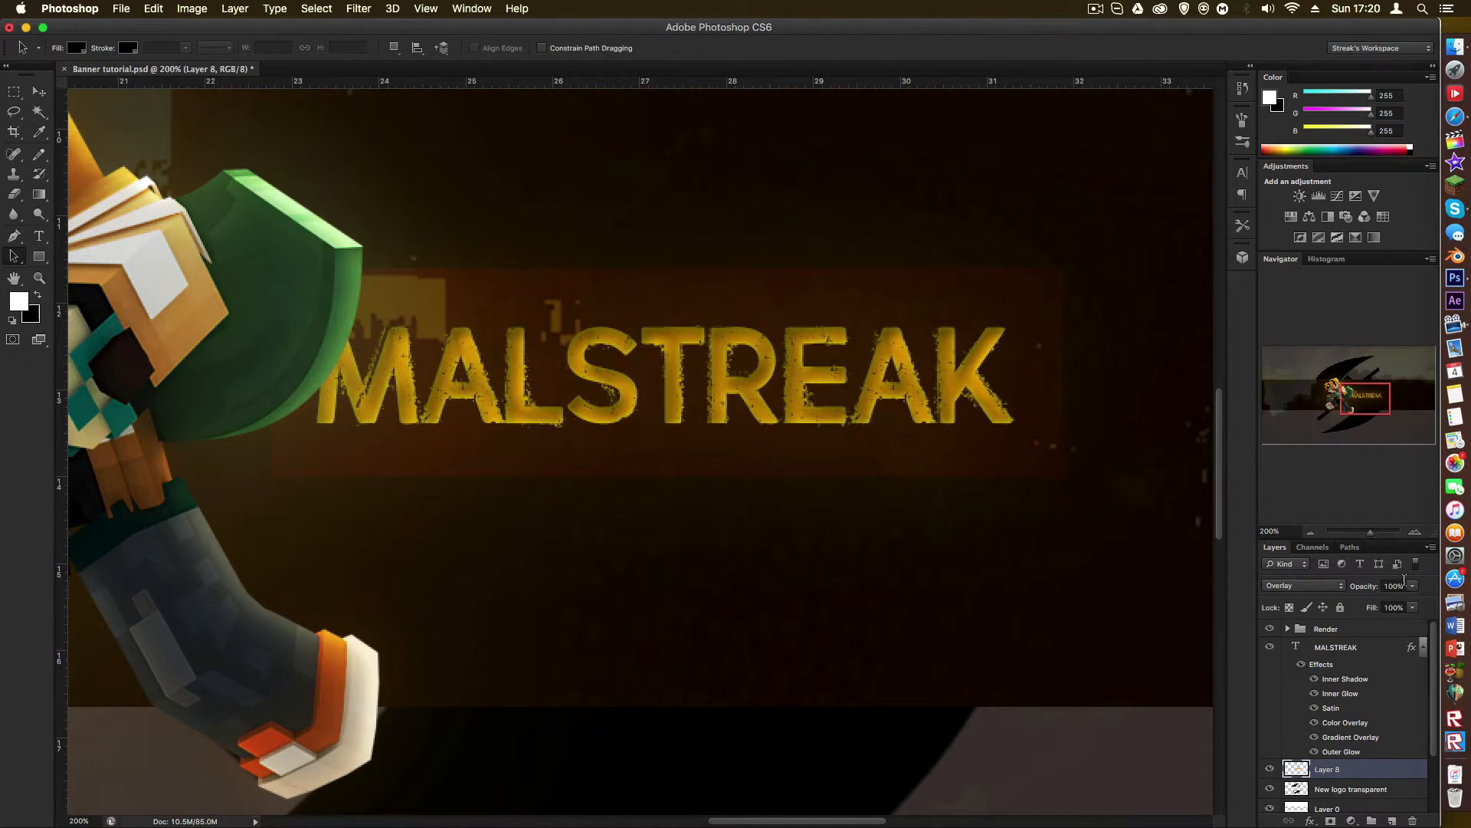
Step: Apply a Motion Blur with angle 0° and distance 219 pixels to the orange rectangle and check the banner
{"action": "left_click", "coordinate": [359, 8]}
{"action": "mouse_move", "coordinate": [413, 187]}
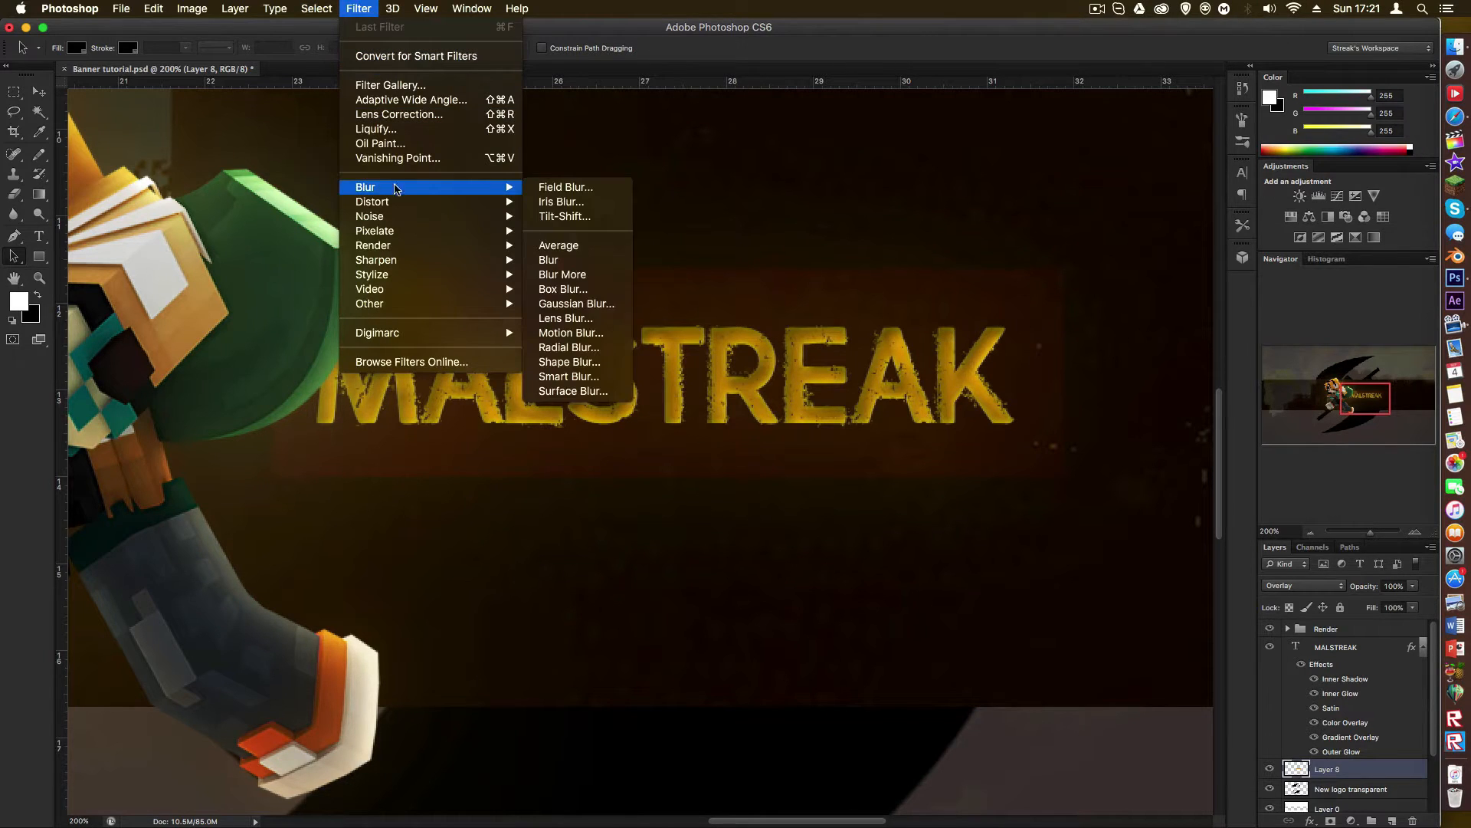
{"action": "key", "text": "Return"}
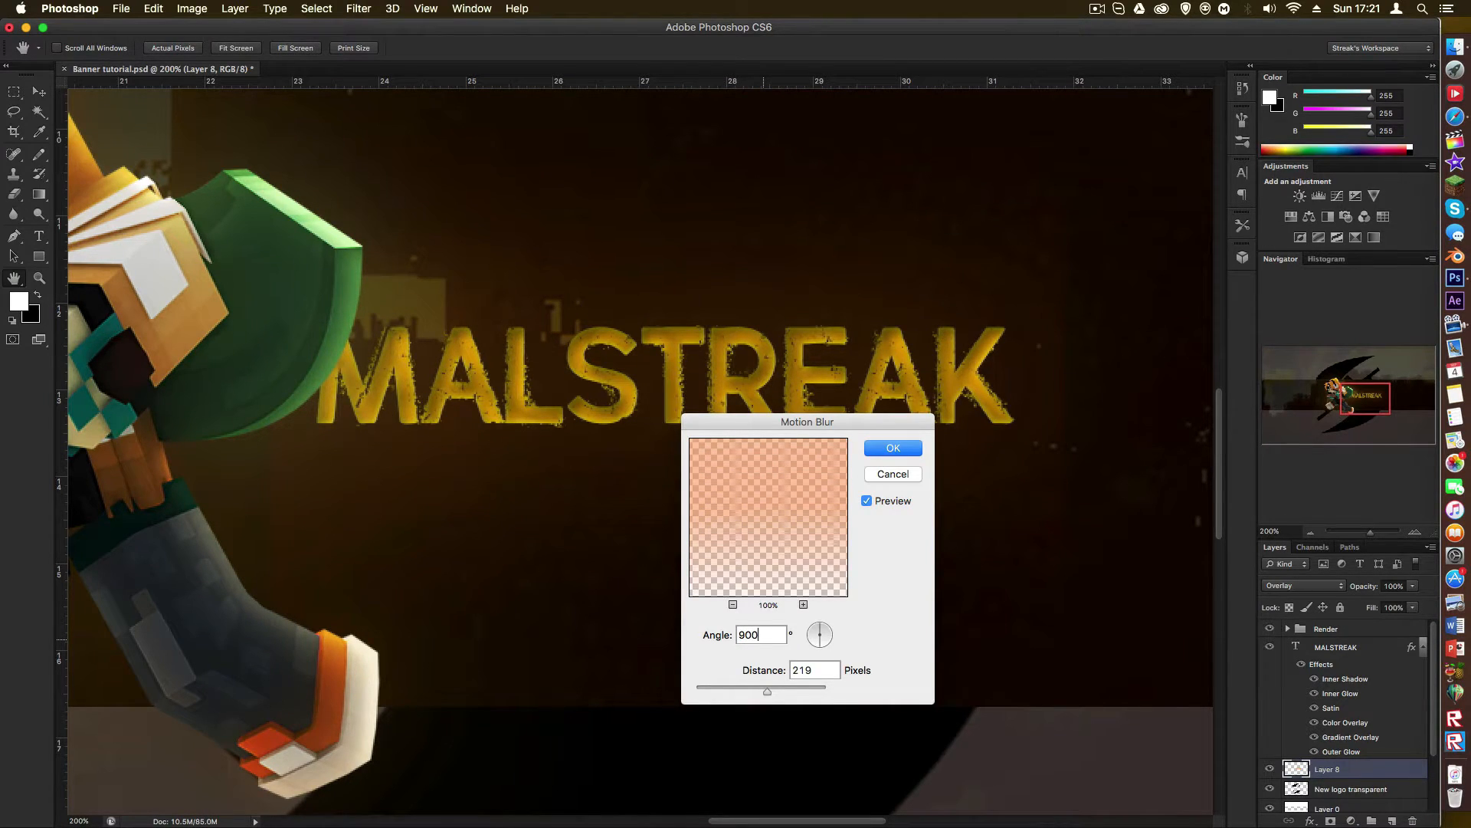
{"action": "key", "text": "BackSpace"}
{"action": "key", "text": "BackSpace"}
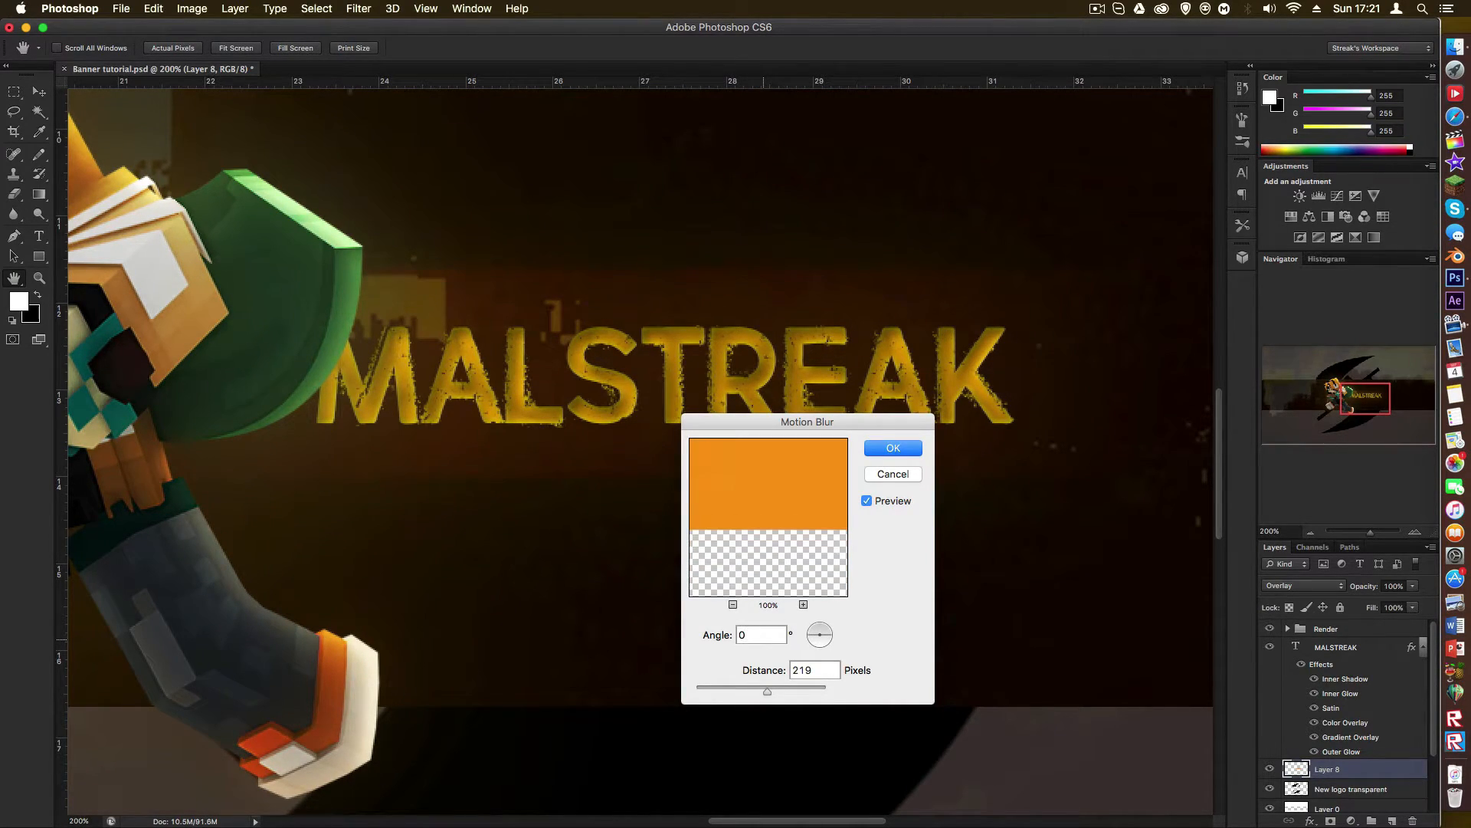
{"action": "key", "text": "Return"}
{"action": "key", "text": "z"}
{"action": "left_click", "coordinate": [766, 420], "text": "alt"}
{"action": "left_click", "coordinate": [767, 420], "text": "alt"}
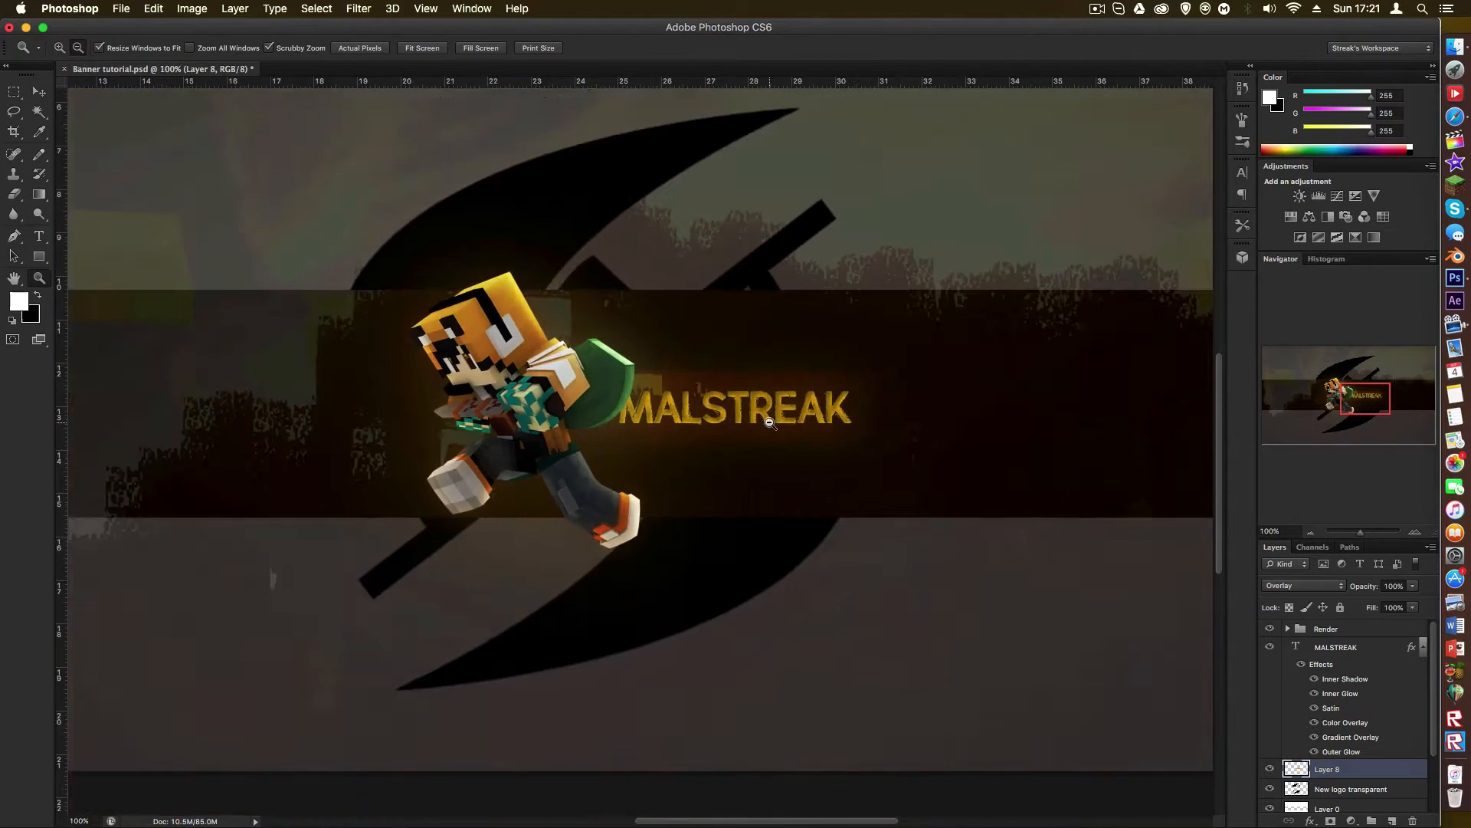
{"action": "left_click", "coordinate": [768, 421], "text": "alt"}
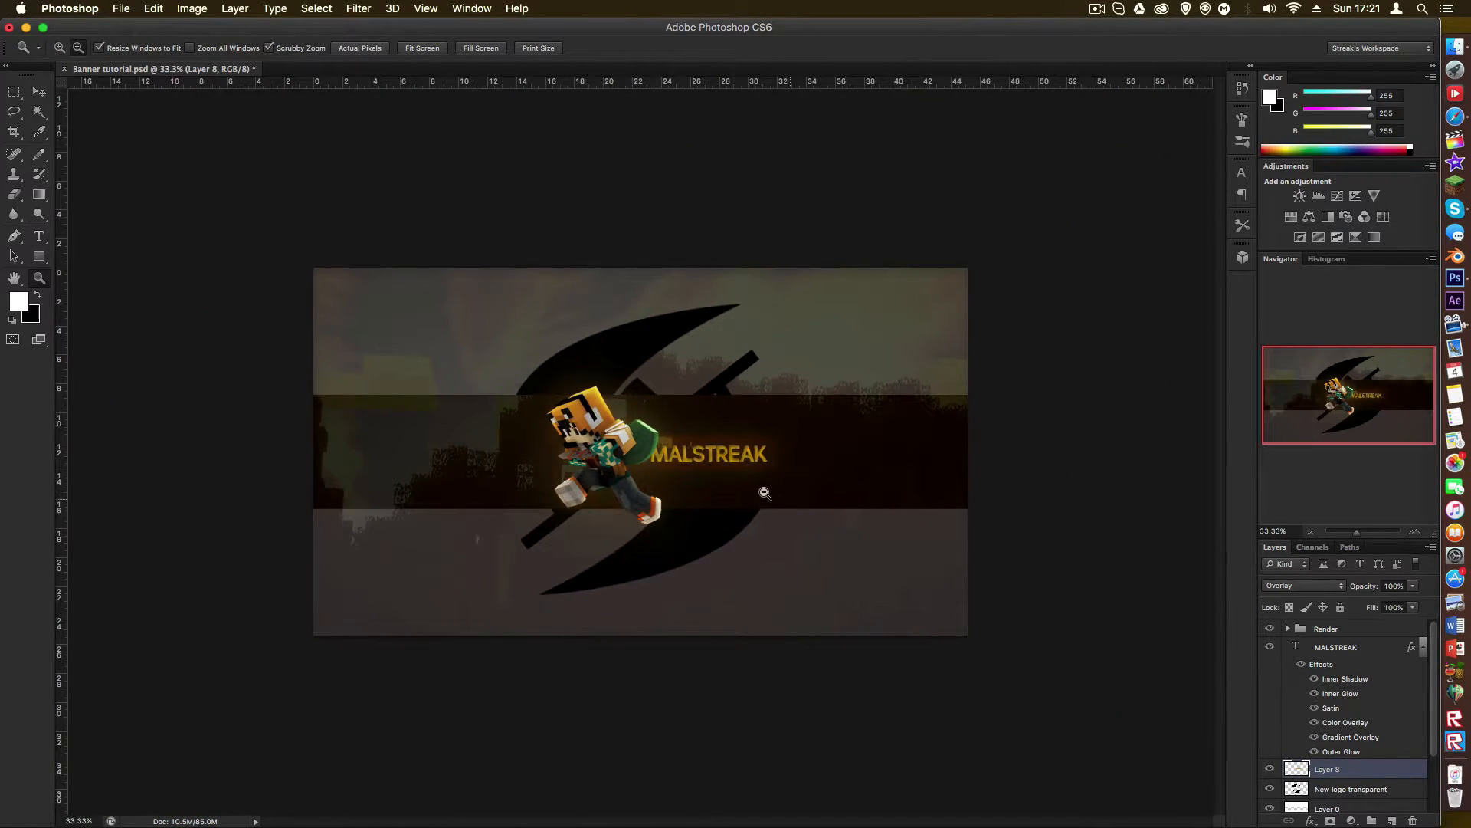
{"action": "left_click", "coordinate": [802, 499]}
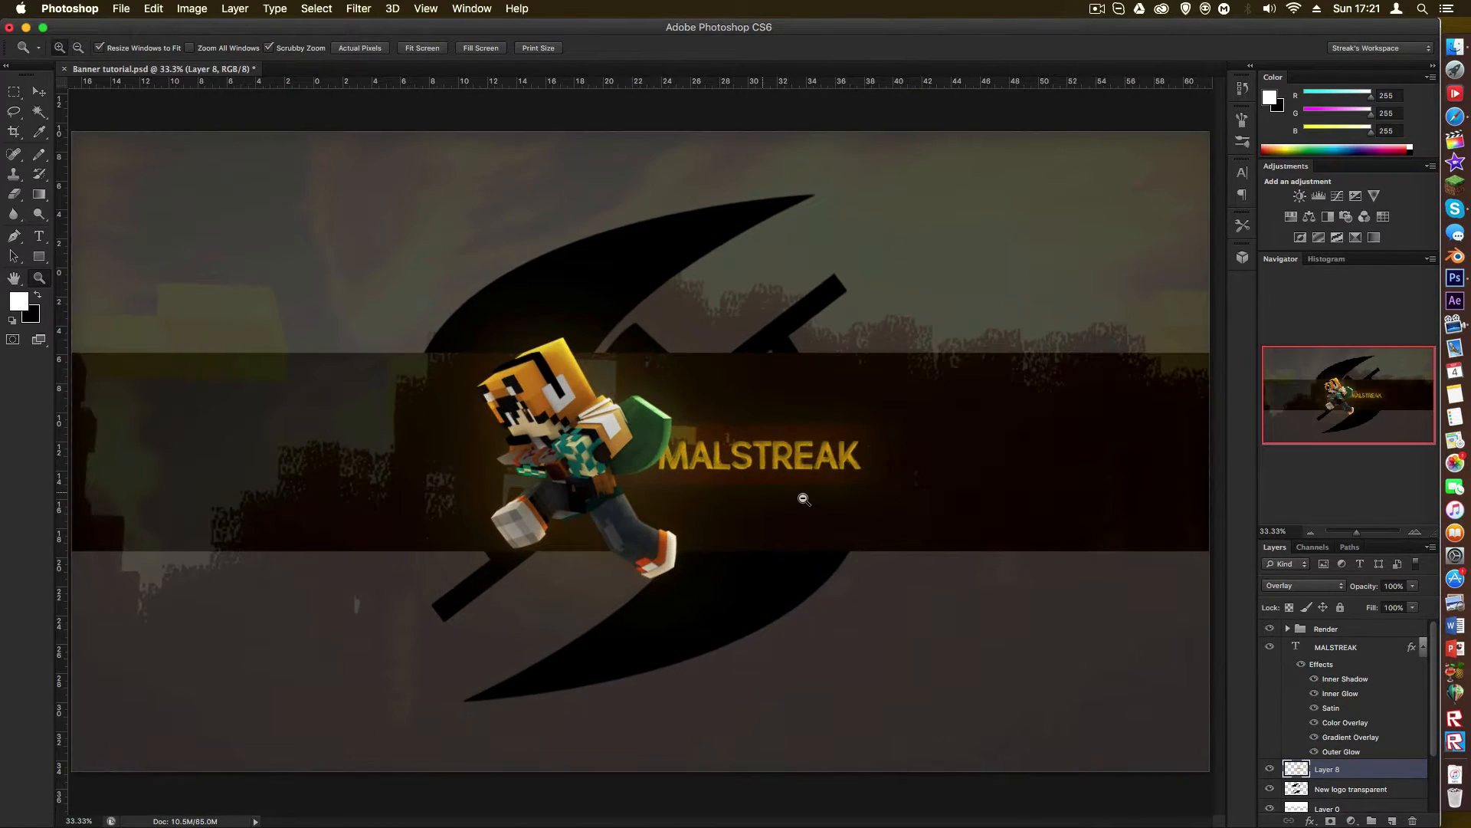
Step: Examine the blurred orange glow behind the MALSTREAK title up close and on the whole banner
{"action": "left_click", "coordinate": [791, 489], "text": "alt"}
{"action": "left_click", "coordinate": [792, 489], "text": "alt"}
{"action": "left_click_drag", "start_coordinate": [800, 489], "coordinate": [872, 498]}
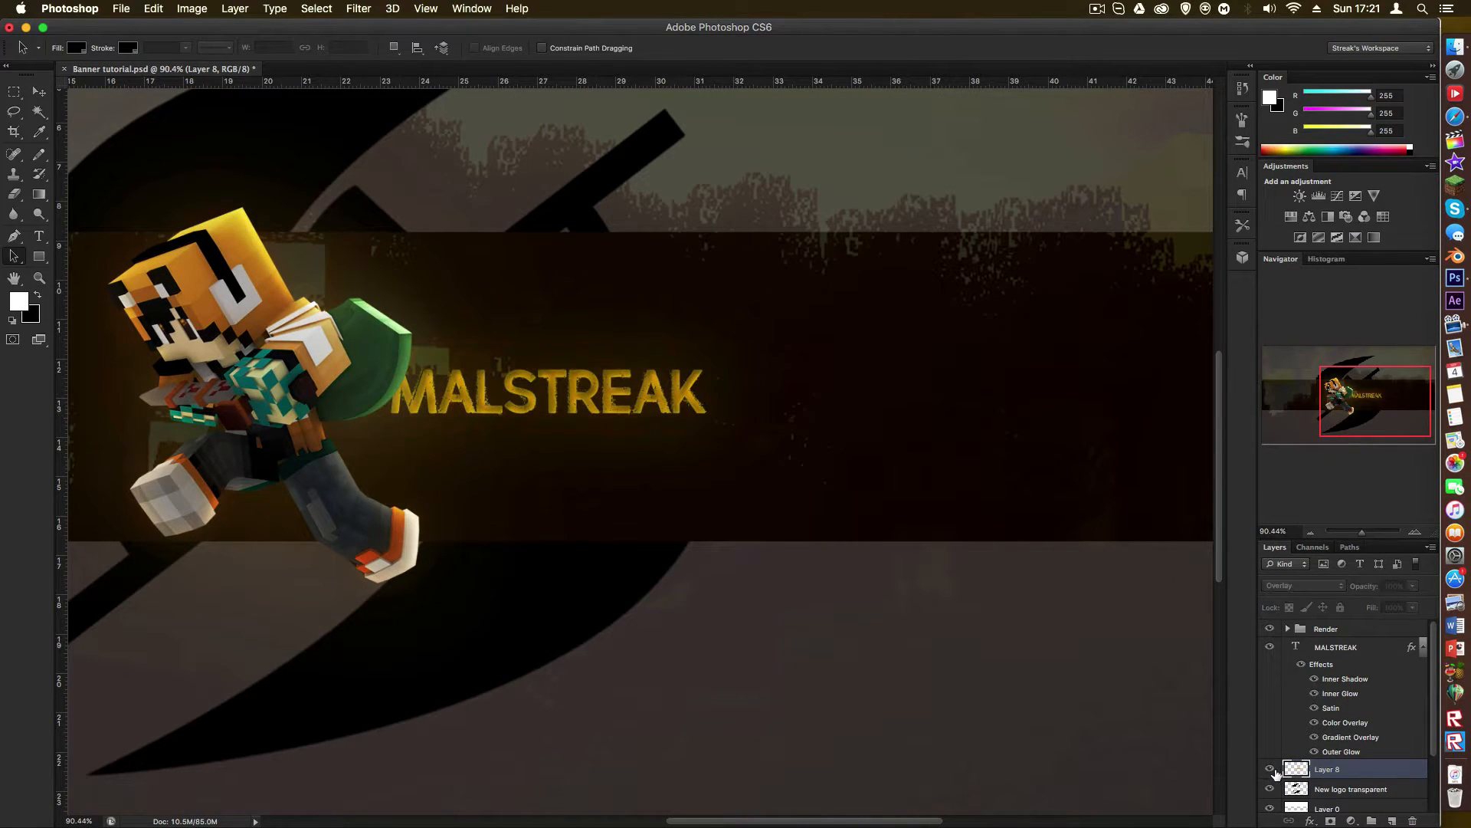
{"action": "key", "text": "z"}
{"action": "left_click", "coordinate": [784, 534], "text": "alt"}
{"action": "left_click", "coordinate": [784, 534], "text": "alt"}
{"action": "left_click_drag", "start_coordinate": [784, 534], "coordinate": [826, 542]}
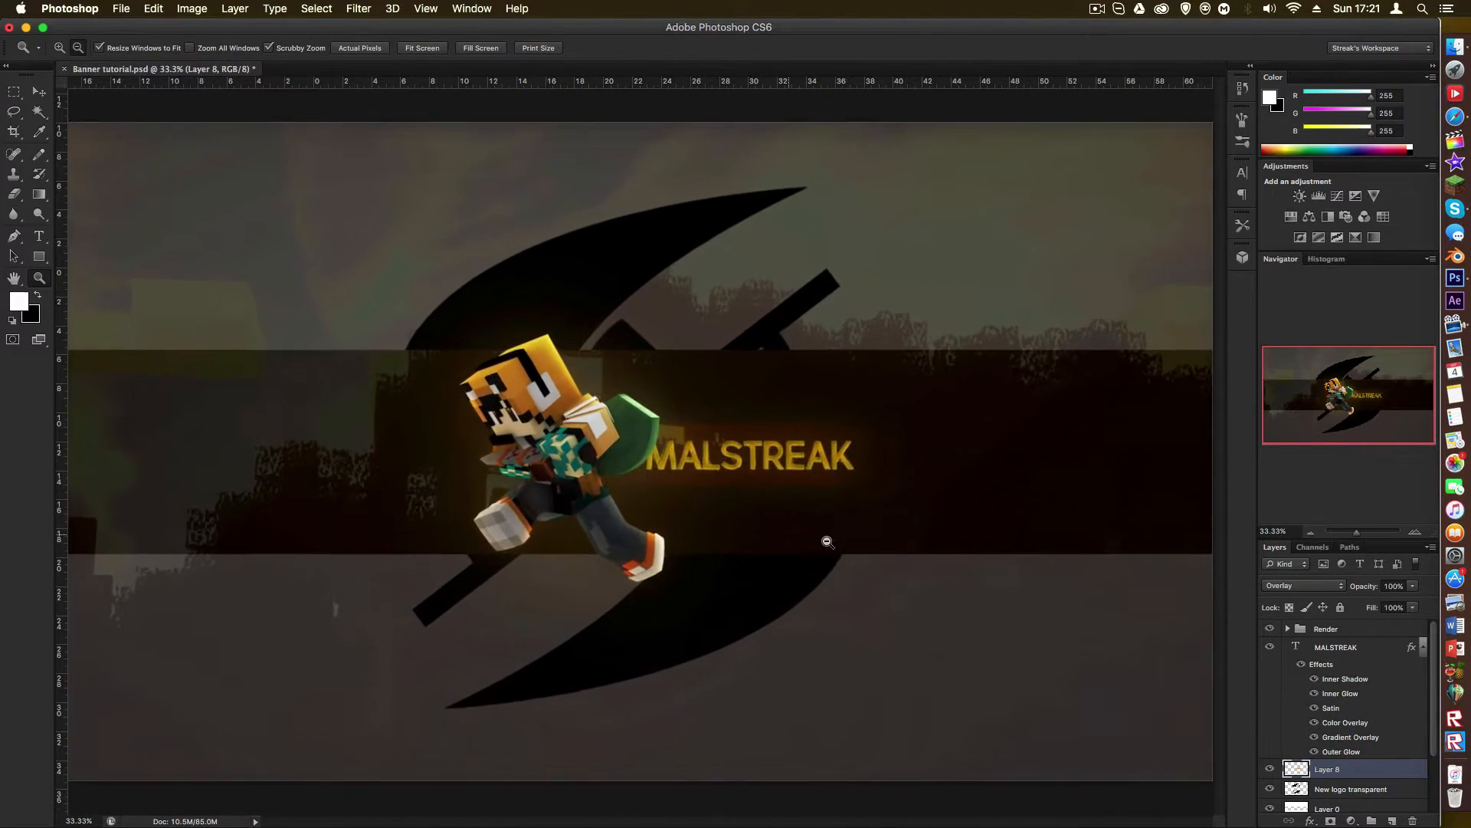
{"action": "left_click", "coordinate": [636, 429], "text": "alt"}
{"action": "left_click", "coordinate": [636, 429], "text": "alt"}
{"action": "left_click", "coordinate": [638, 431]}
{"action": "left_click", "coordinate": [661, 450]}
{"action": "left_click", "coordinate": [724, 483], "text": "alt"}
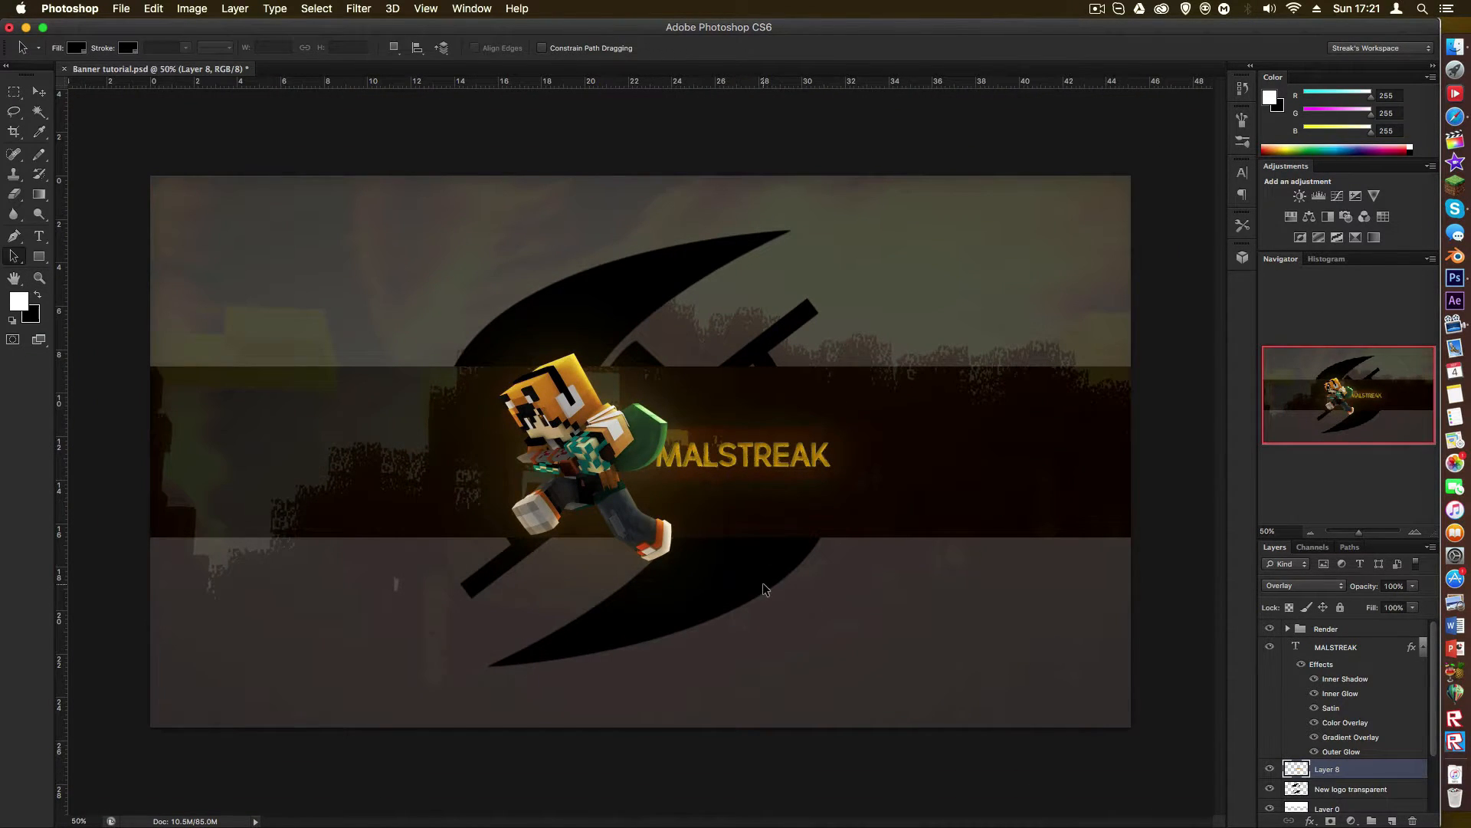
Step: Add a layer above the logo and fill a thin full-width strip along the dark band's upper edge with orange, then deselect
{"action": "scroll", "coordinate": [1328, 776], "scroll_direction": "down", "scroll_amount": 2}
{"action": "left_click", "coordinate": [1372, 733]}
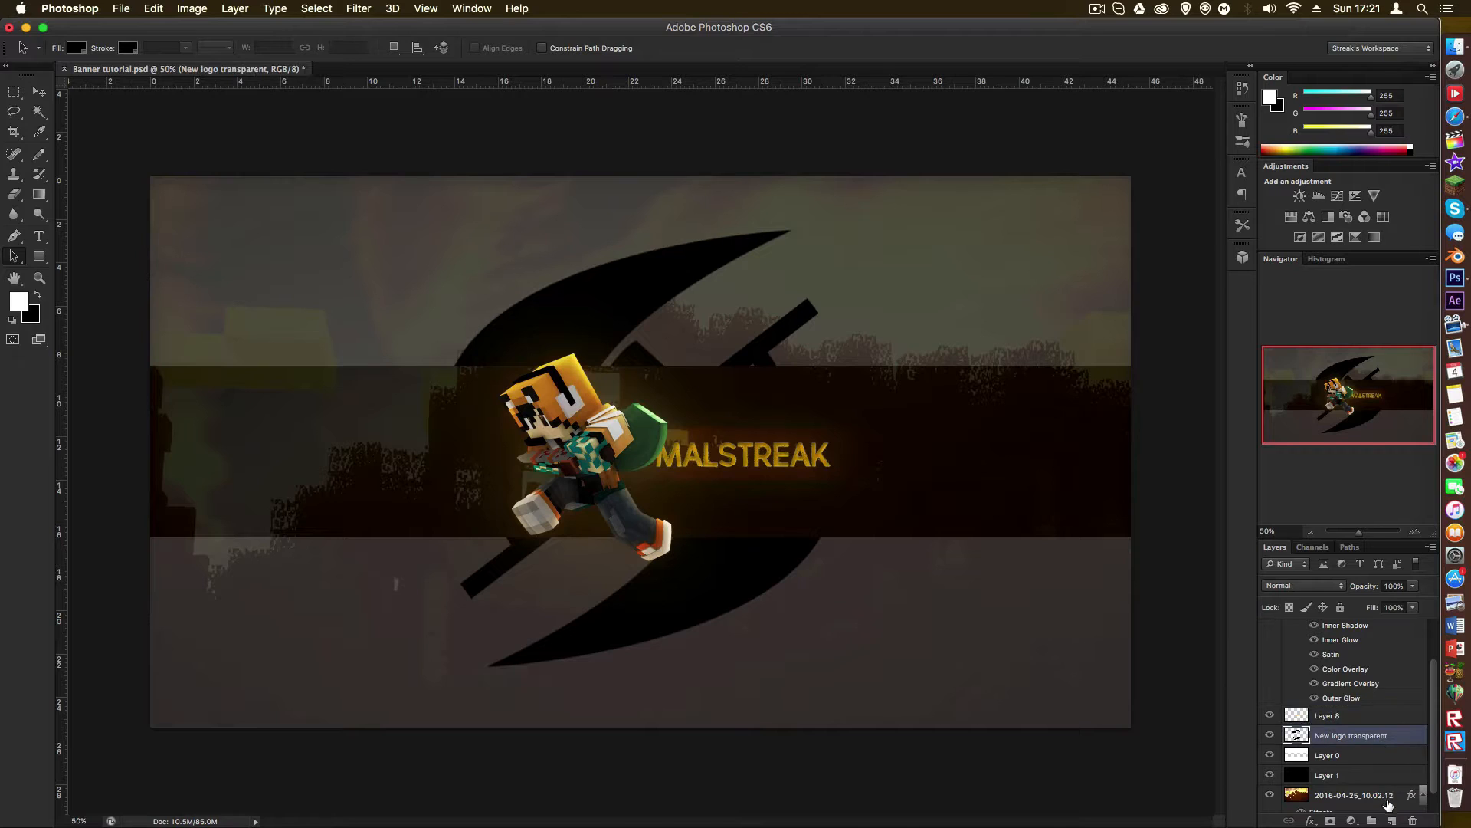
{"action": "left_click", "coordinate": [1394, 820]}
{"action": "left_click", "coordinate": [13, 91]}
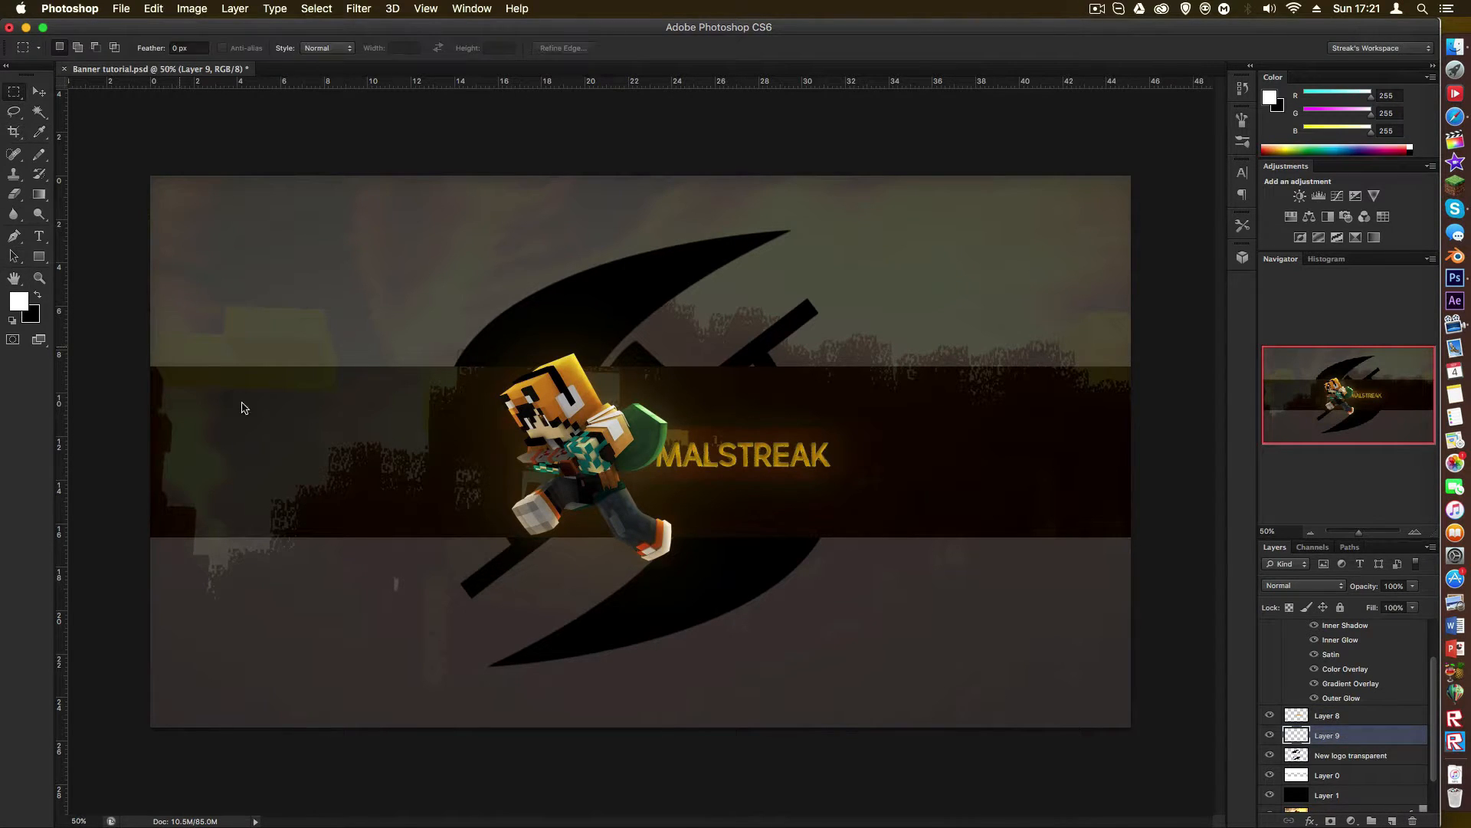
{"action": "left_click_drag", "start_coordinate": [135, 366], "coordinate": [1158, 377]}
{"action": "key", "text": "shift+F5"}
{"action": "key", "text": "Return"}
{"action": "key", "text": "super+d"}
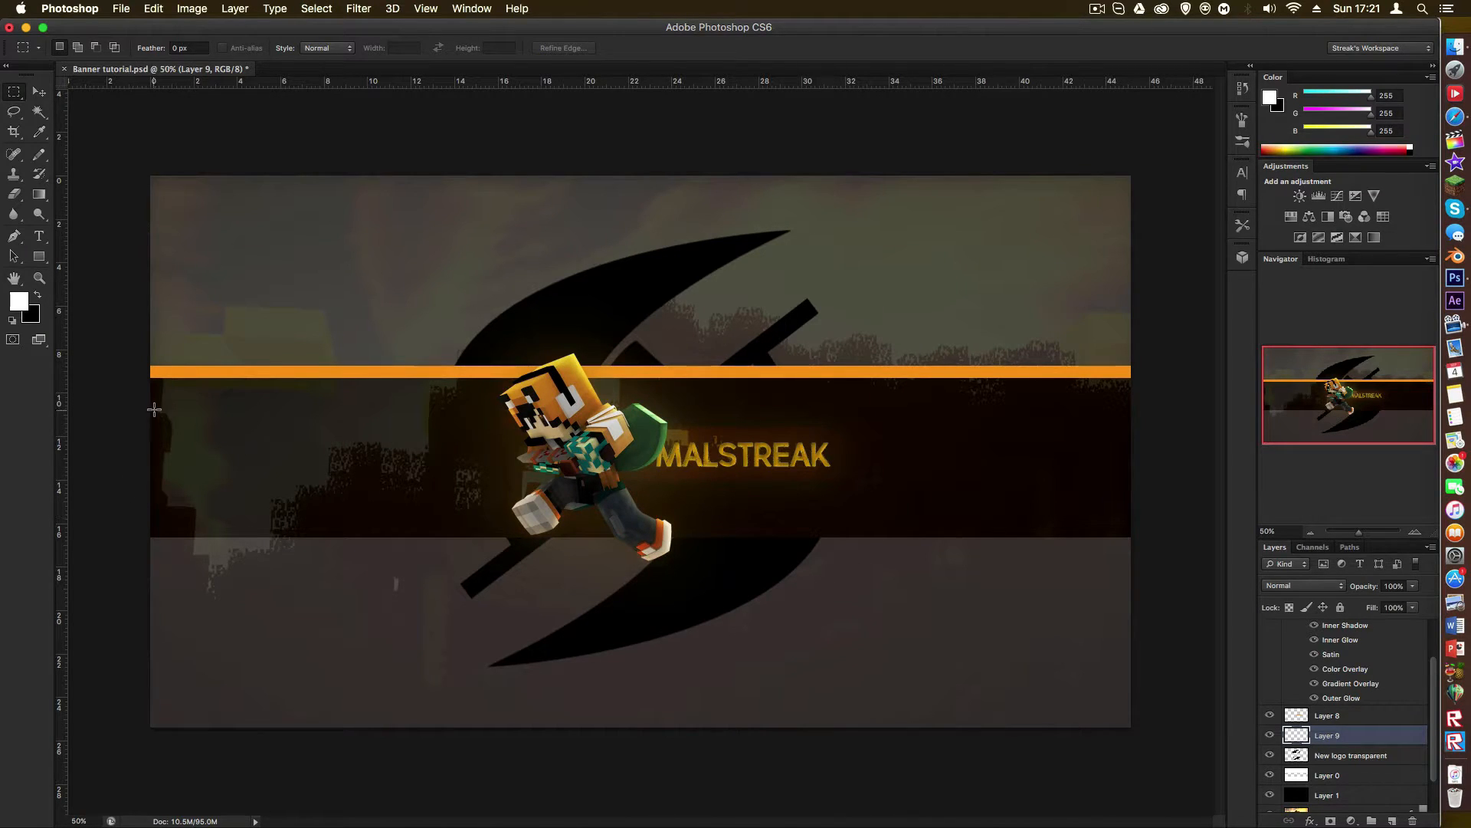
Step: Duplicate the orange strip's layer and move the copy straight down to the dark band's lower edge
{"action": "key", "text": "a"}
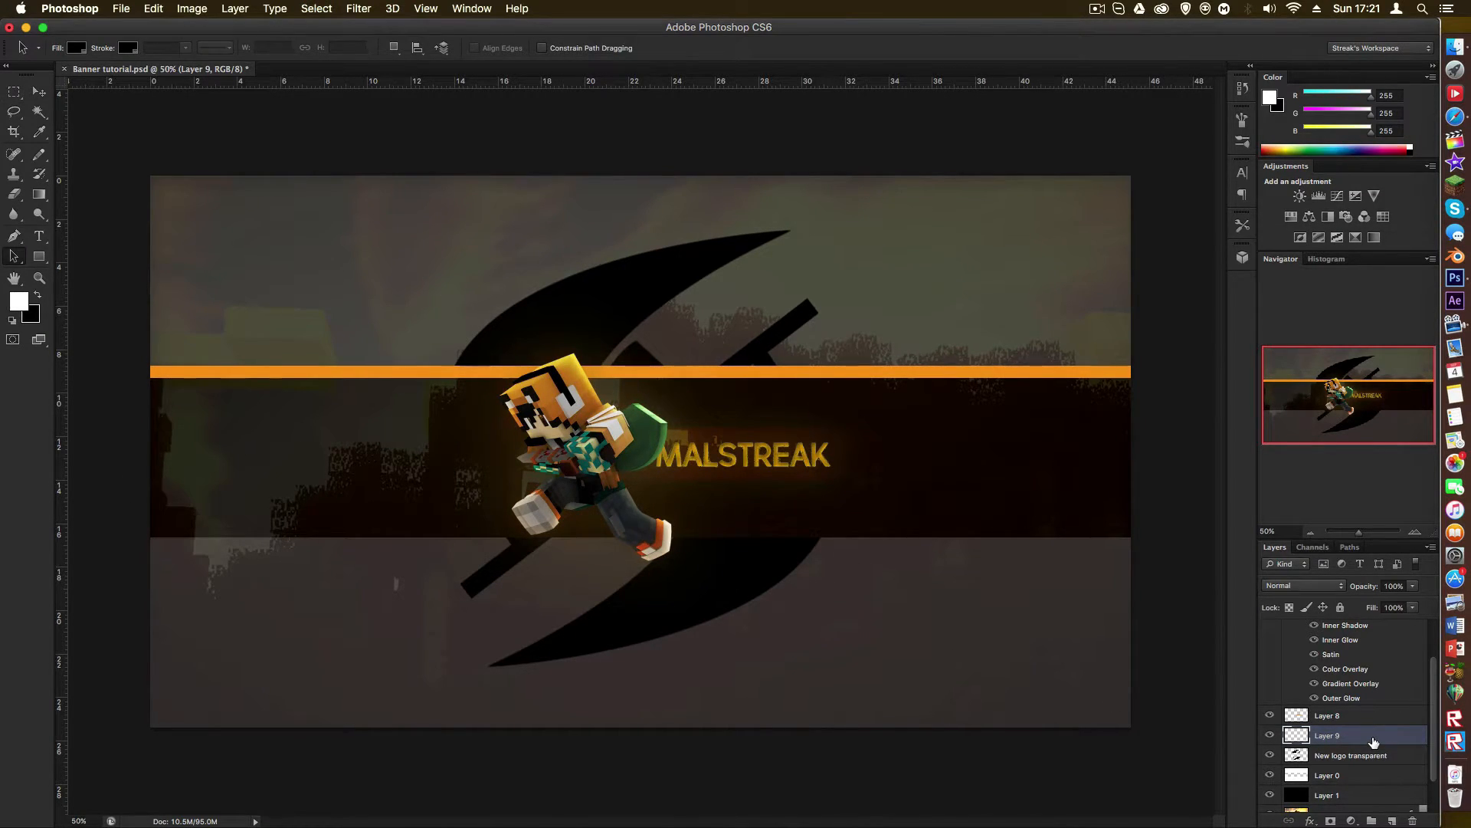
{"action": "key", "text": "super+j"}
{"action": "key", "text": "v"}
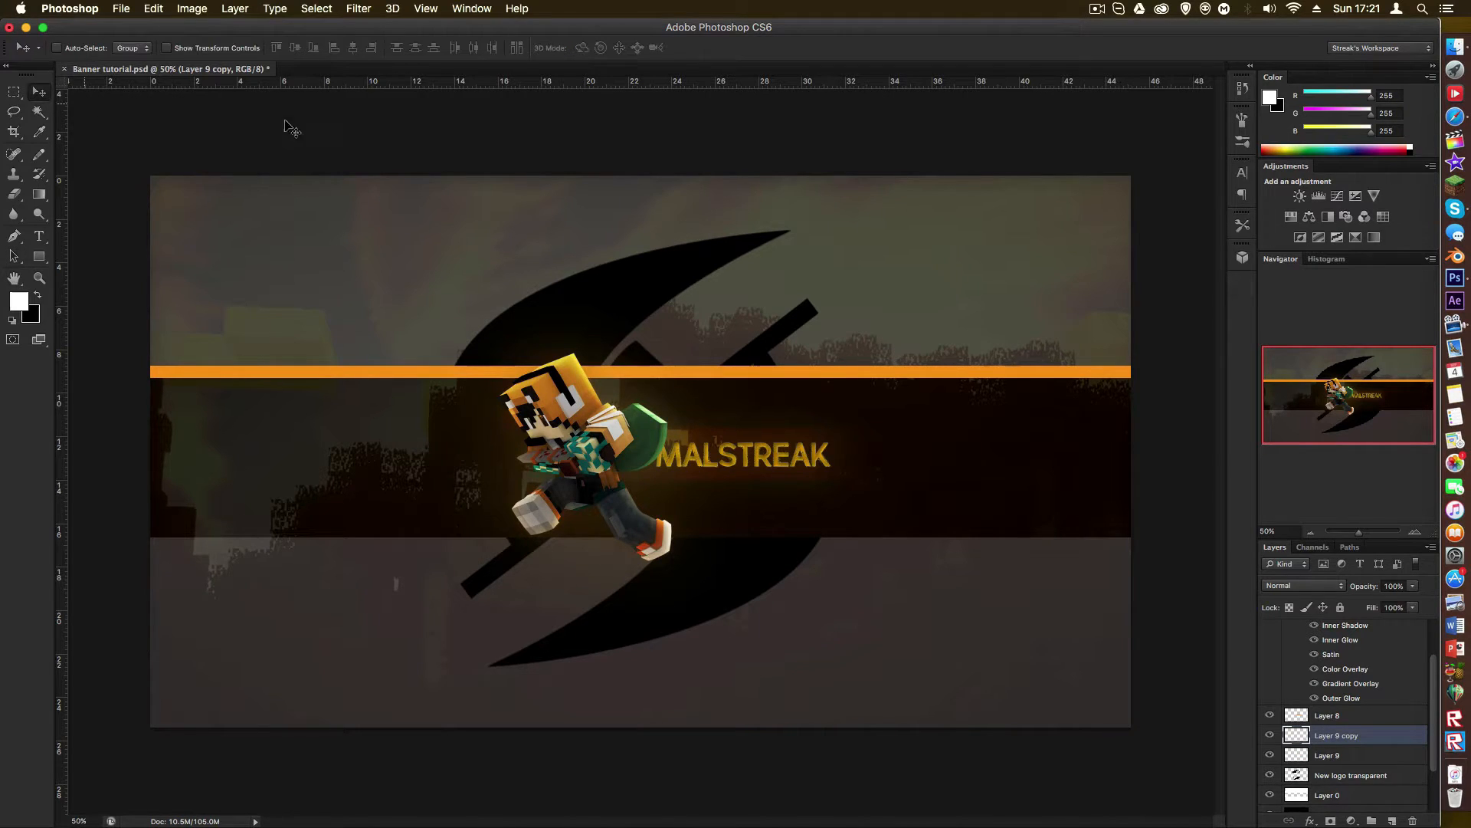
{"action": "left_click", "coordinate": [236, 8]}
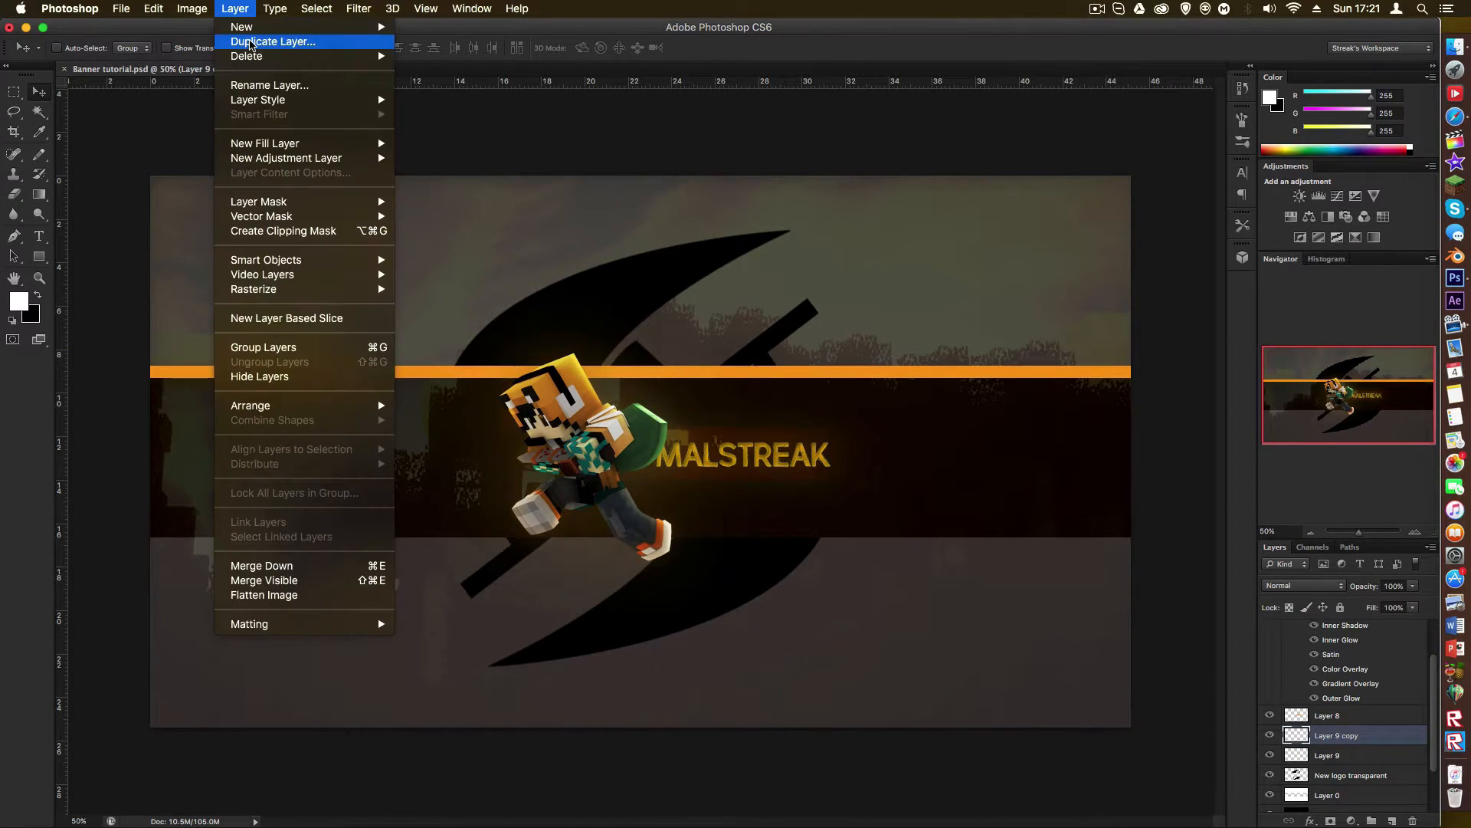
{"action": "left_click", "coordinate": [496, 376]}
{"action": "left_click_drag", "start_coordinate": [498, 394], "coordinate": [494, 532]}
Step: Inspect how the lower orange strip lines up with the dark band's edge, up close and on the whole banner
{"action": "key", "text": "z"}
{"action": "left_click", "coordinate": [231, 540]}
{"action": "left_click", "coordinate": [201, 571]}
{"action": "left_click", "coordinate": [205, 577]}
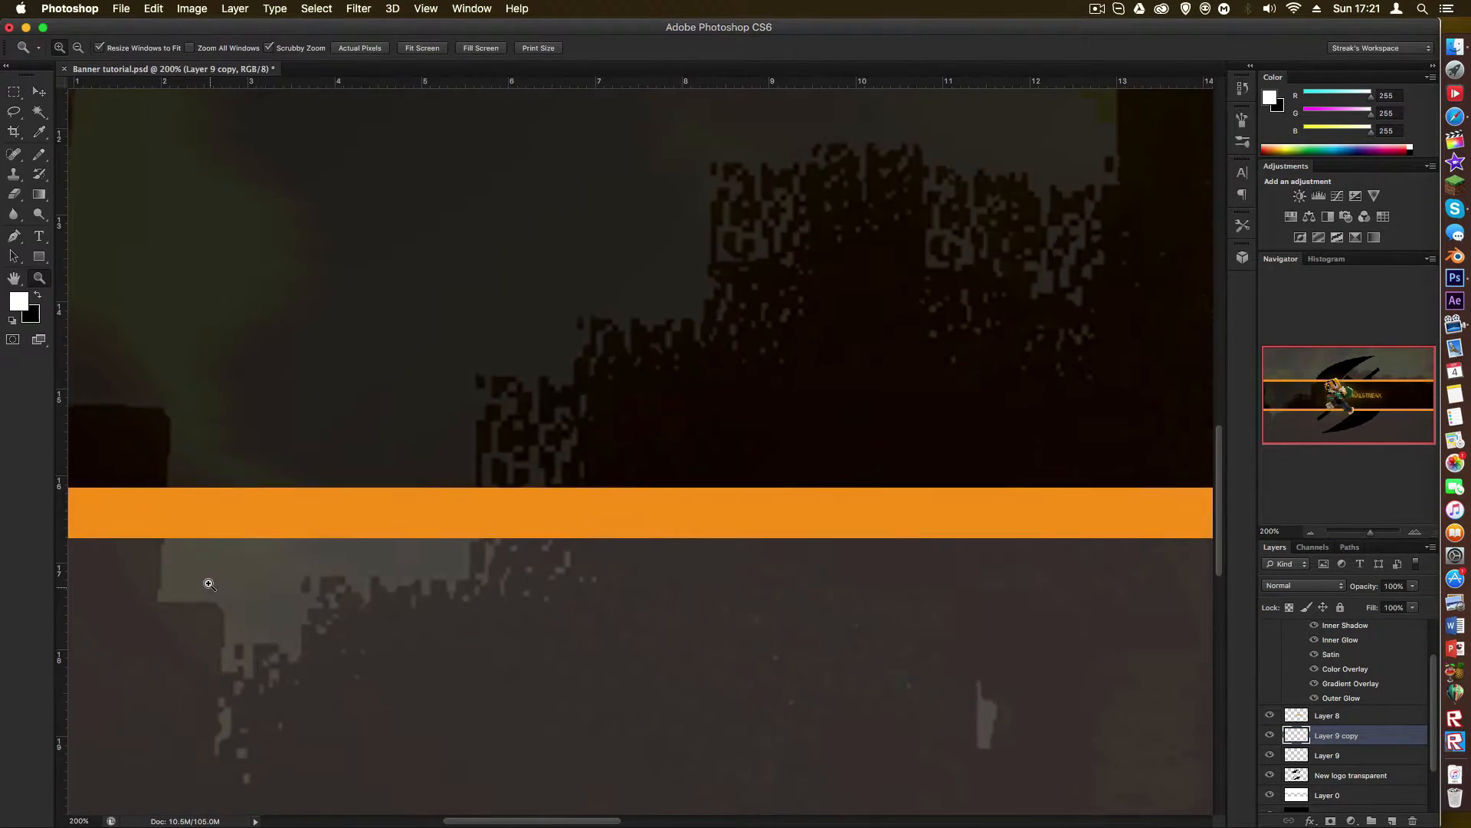
{"action": "left_click", "coordinate": [203, 577]}
{"action": "left_click", "coordinate": [199, 574]}
{"action": "left_click", "coordinate": [240, 536], "text": "alt"}
{"action": "left_click", "coordinate": [240, 536], "text": "alt"}
{"action": "left_click", "coordinate": [241, 536], "text": "alt"}
{"action": "left_click", "coordinate": [242, 536], "text": "alt"}
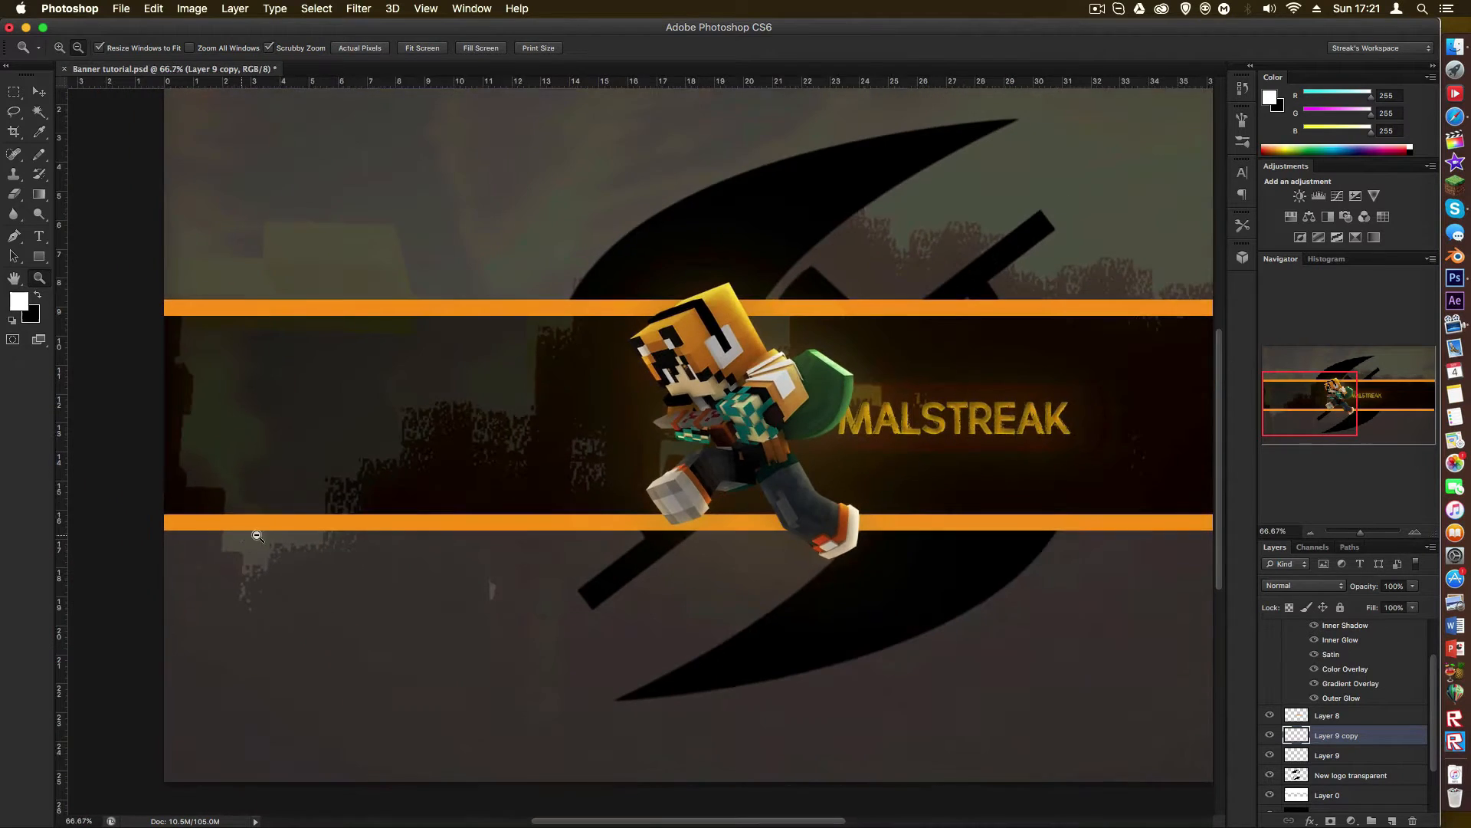
{"action": "left_click", "coordinate": [241, 536], "text": "alt"}
{"action": "key", "text": "a"}
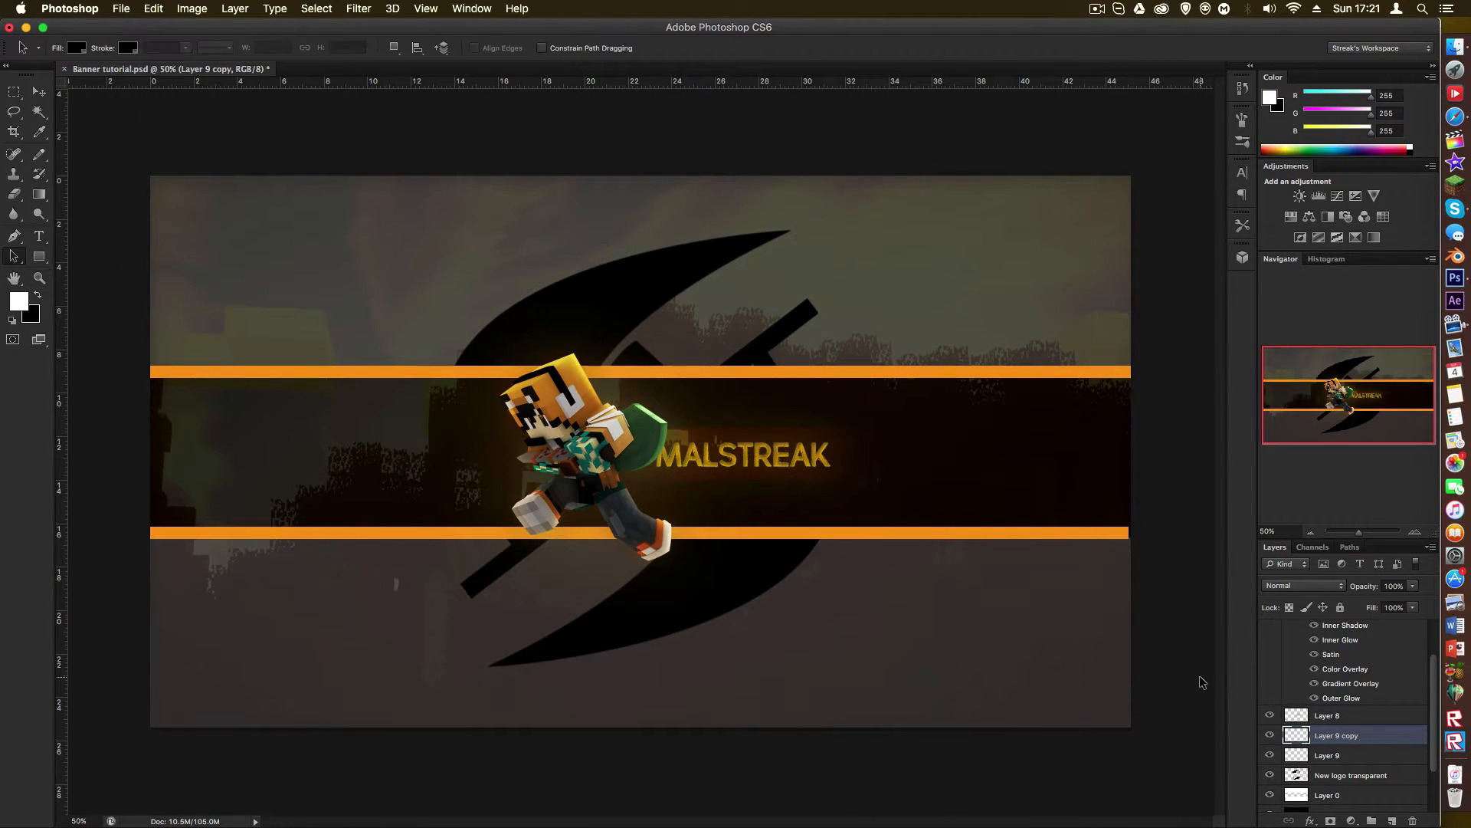
Step: Merge the two orange strip layers into one layer
{"action": "left_click", "coordinate": [1361, 757], "text": "shift"}
{"action": "right_click", "coordinate": [1377, 755]}
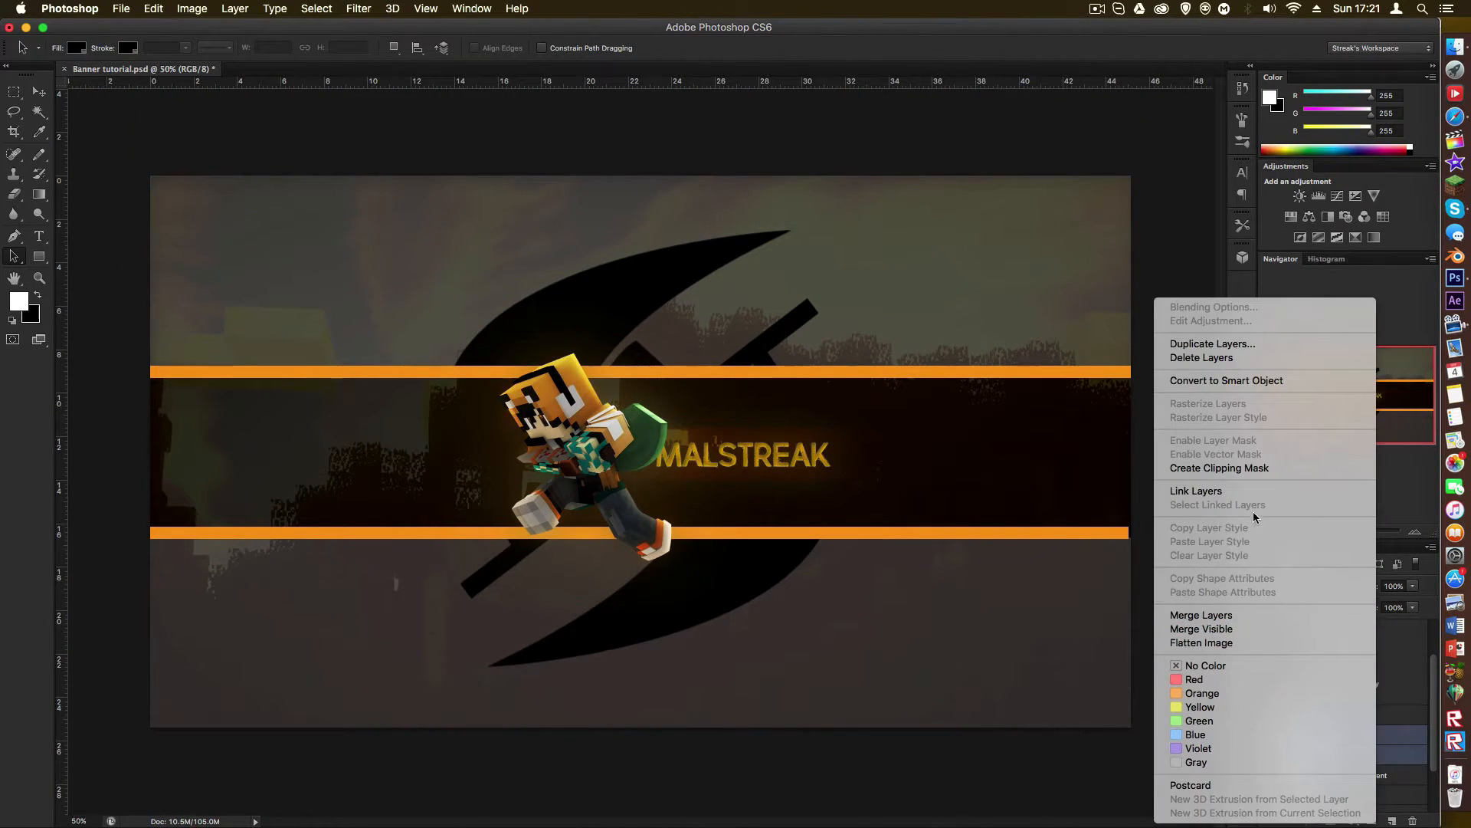
{"action": "left_click", "coordinate": [1221, 614]}
Step: Try the Soft Light and Overlay blend modes on the merged orange strips
{"action": "left_click", "coordinate": [1330, 586]}
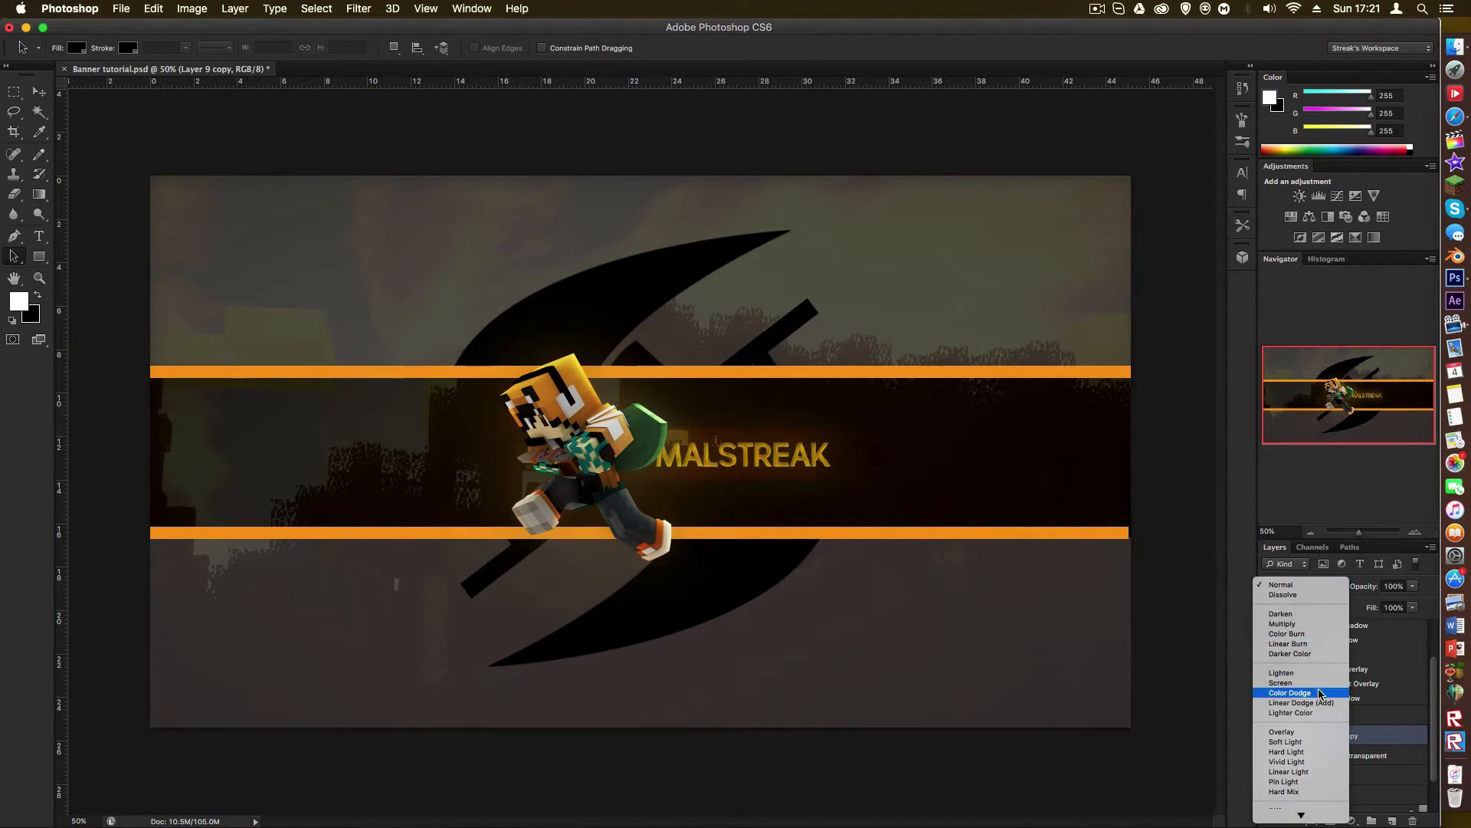
{"action": "left_click", "coordinate": [1295, 741]}
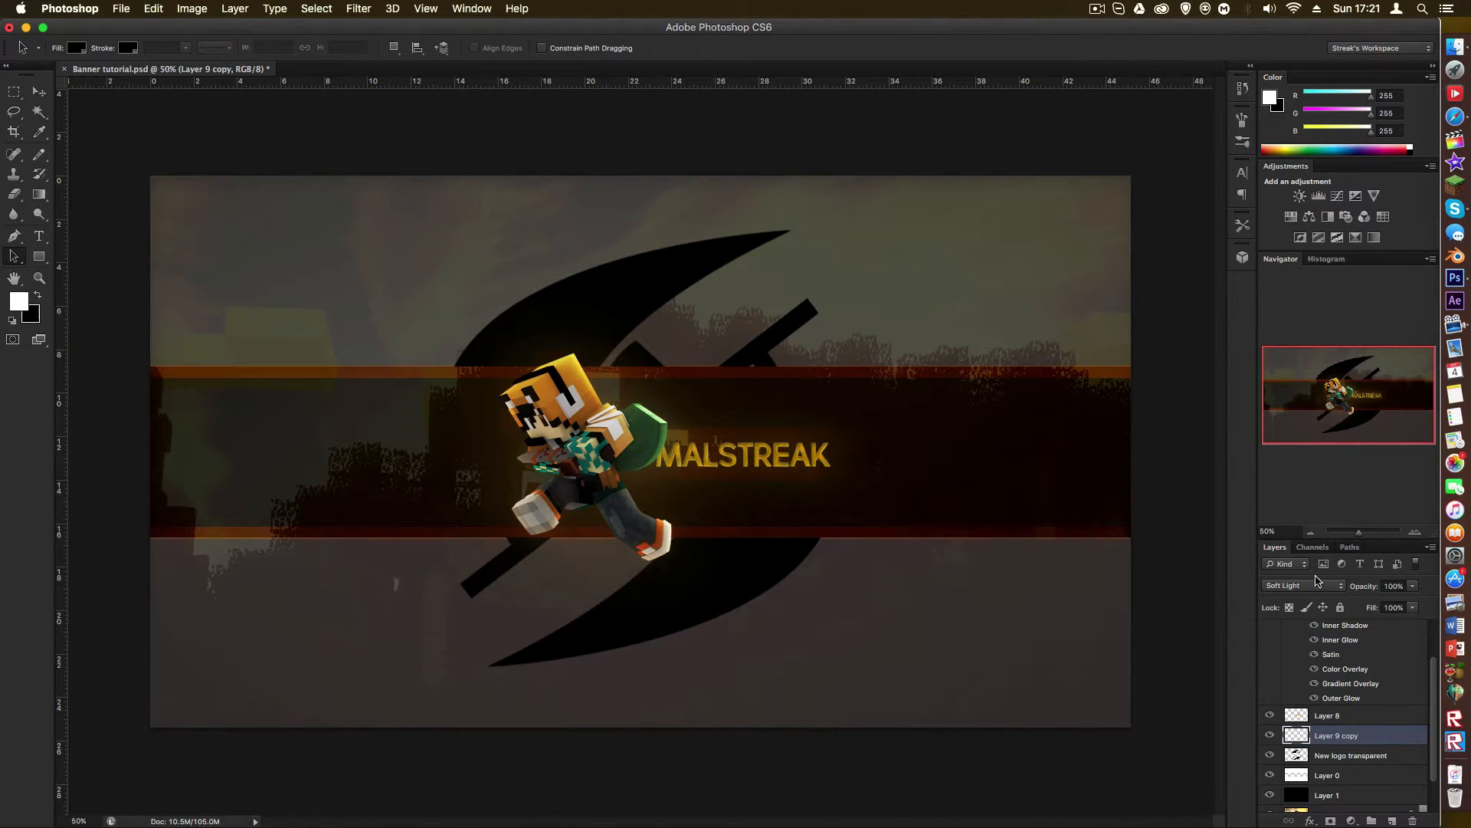
{"action": "left_click", "coordinate": [1309, 586]}
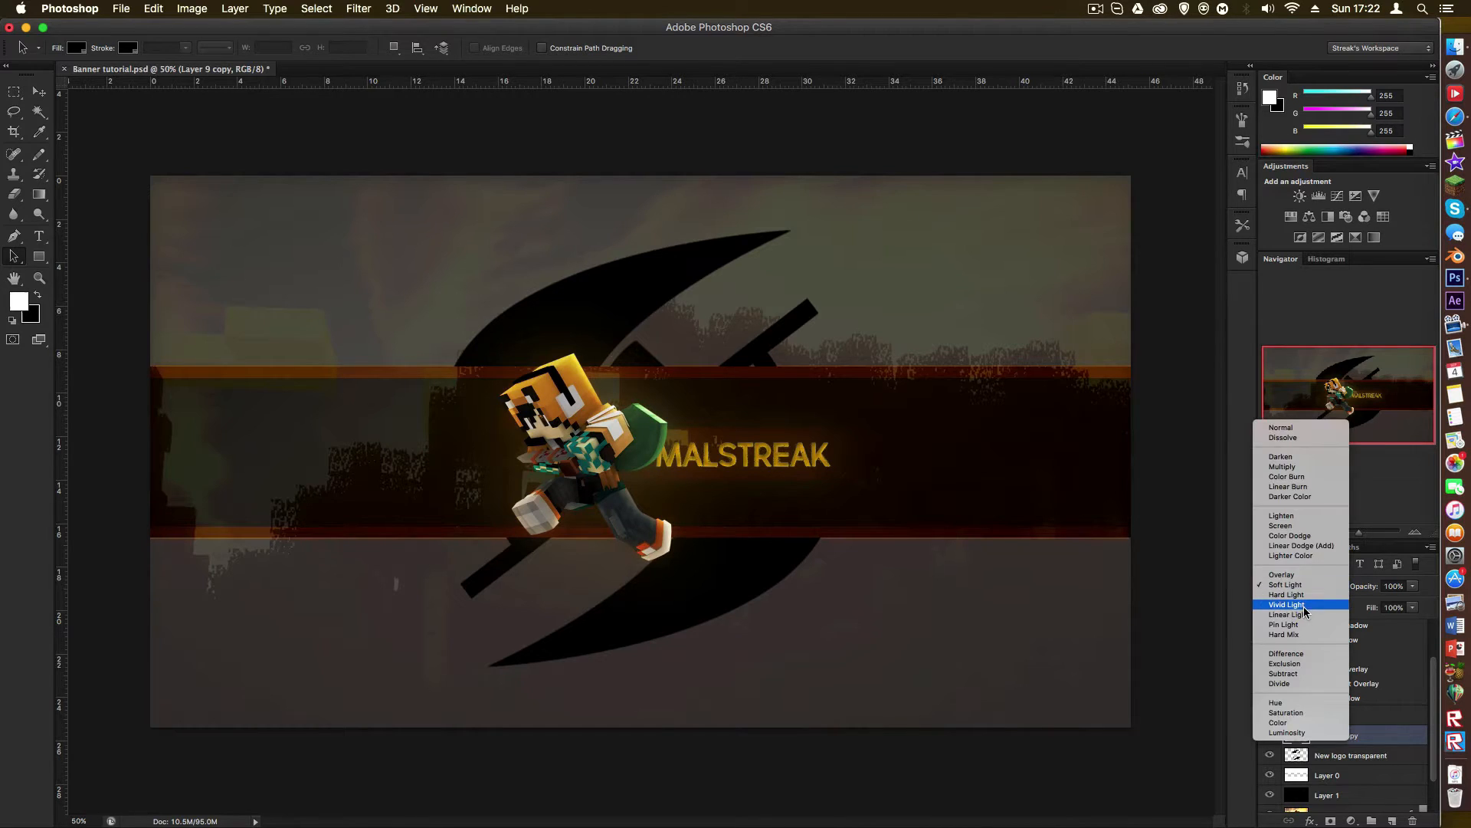
{"action": "left_click", "coordinate": [1307, 575]}
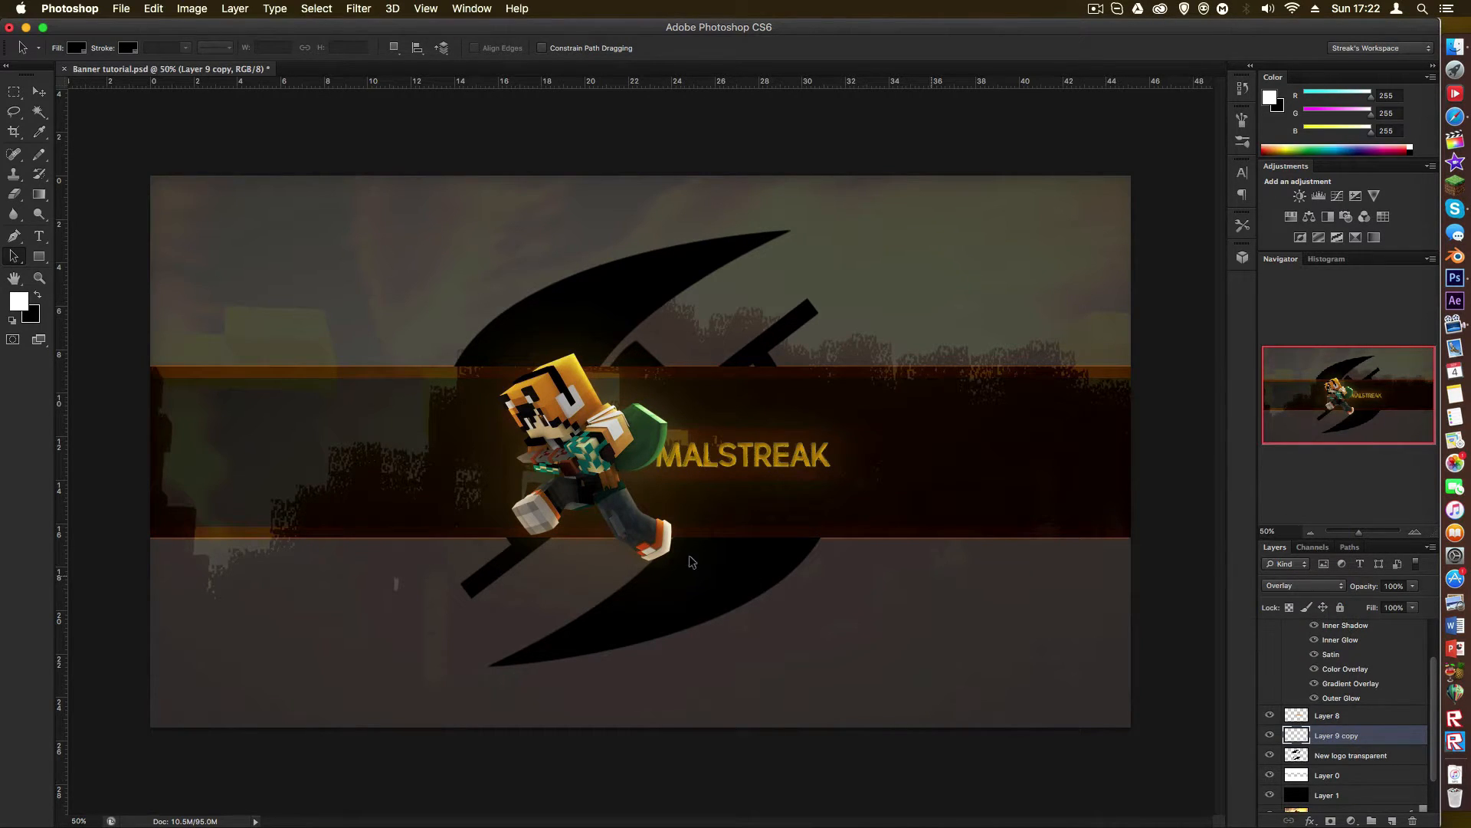
{"action": "key", "text": "z"}
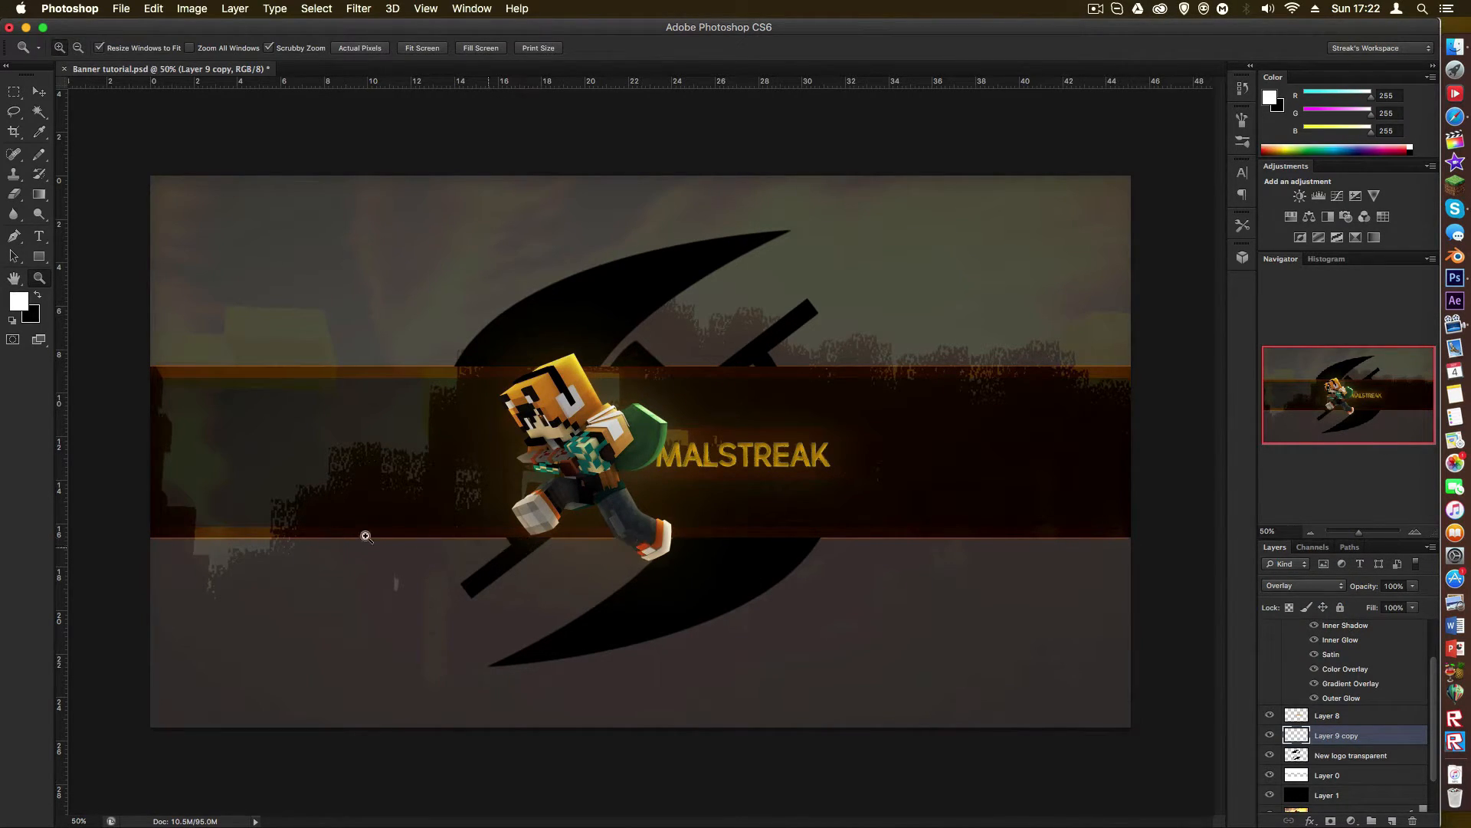
{"action": "key", "text": "a"}
Step: Try a lower opacity on the Overlay strips, then the Normal blend mode at 16% opacity
{"action": "left_click_drag", "start_coordinate": [1412, 586], "coordinate": [1378, 606]}
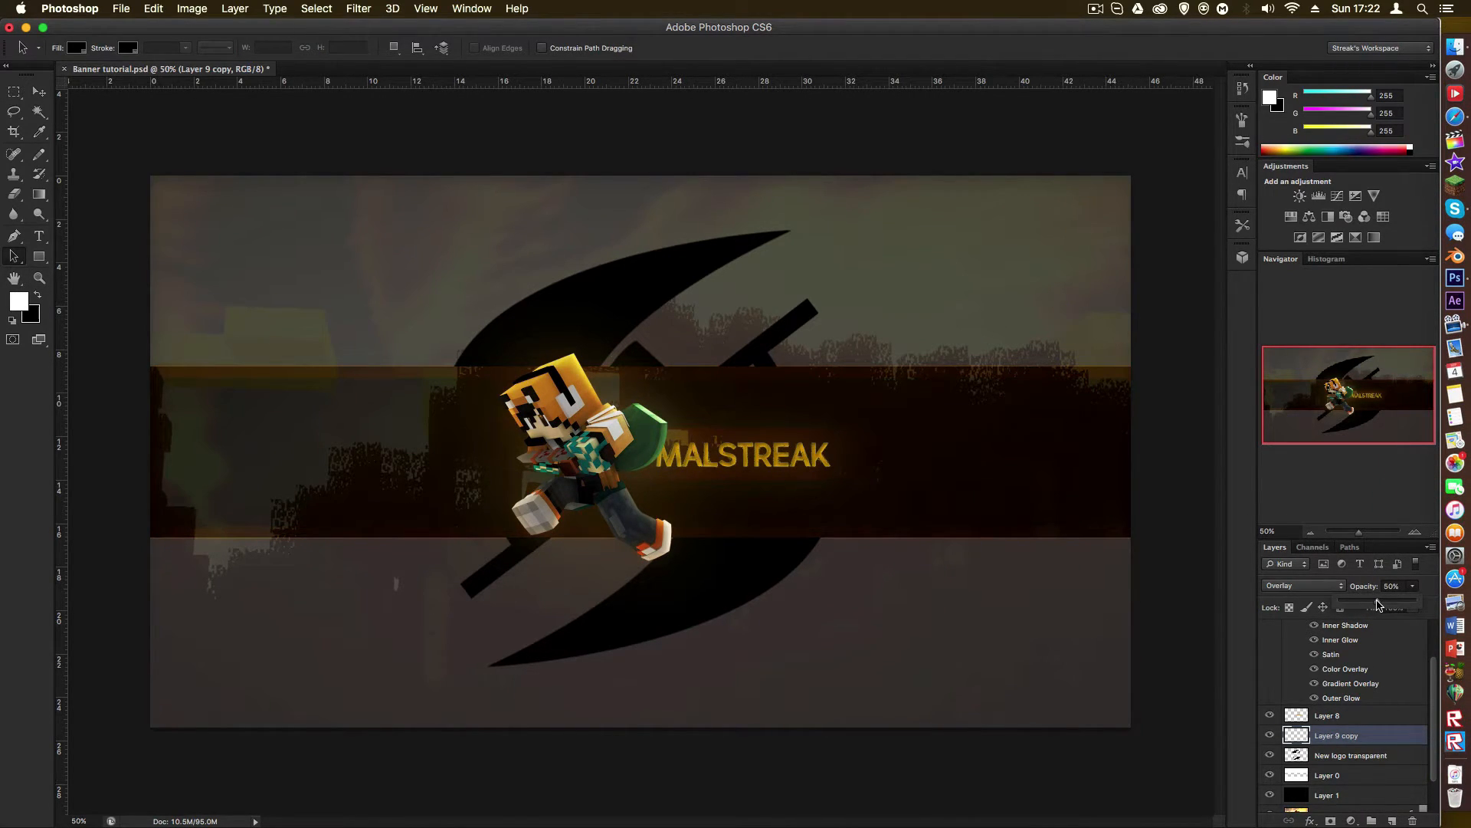
{"action": "left_click_drag", "start_coordinate": [1416, 607], "coordinate": [1422, 607]}
{"action": "left_click", "coordinate": [1303, 585]}
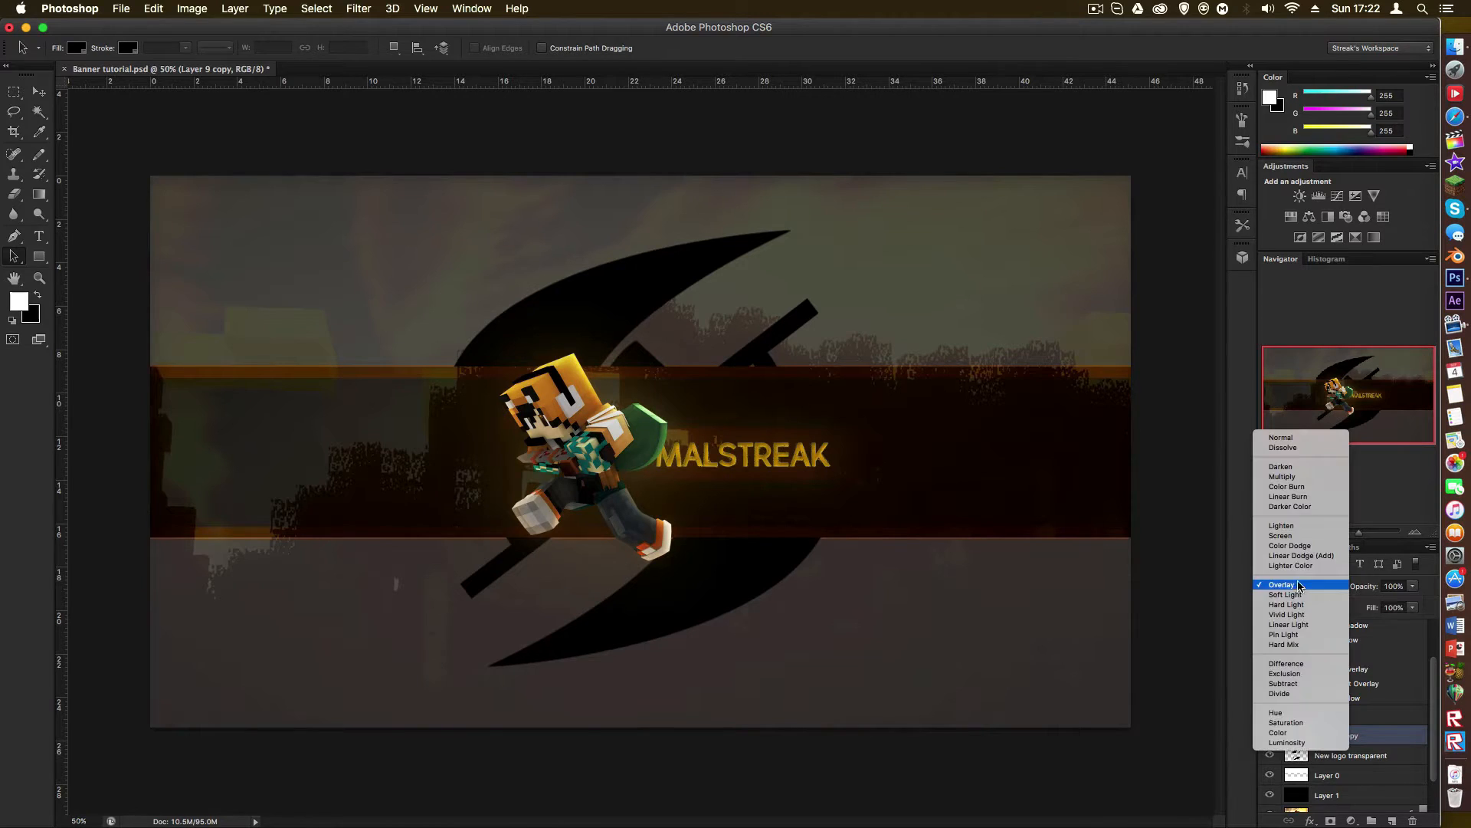
{"action": "left_click", "coordinate": [1288, 440]}
{"action": "left_click_drag", "start_coordinate": [1413, 588], "coordinate": [1353, 606]}
{"action": "key", "text": "super+equal"}
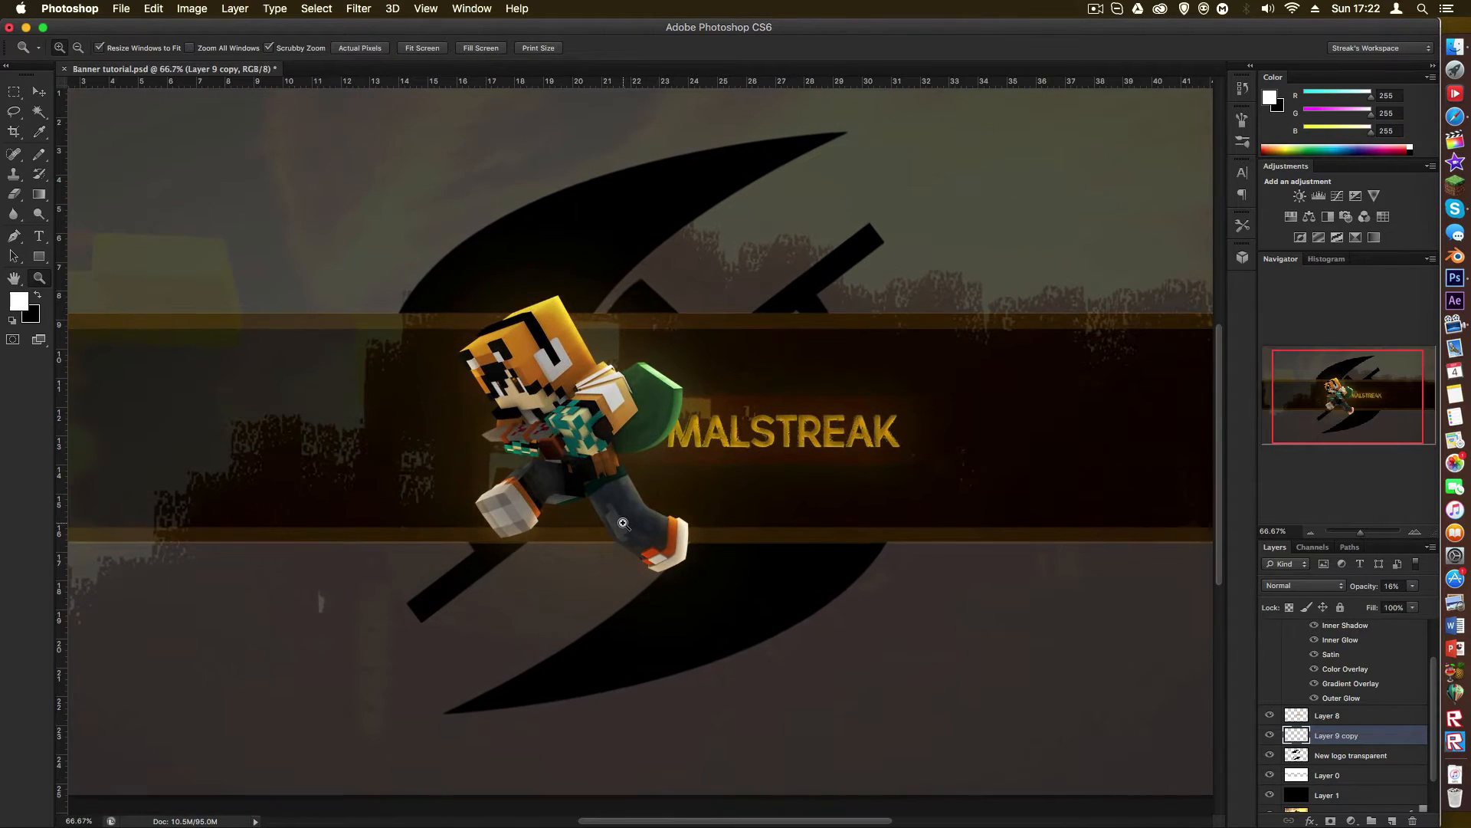
Step: Set the orange strips' layer to Overlay blend mode and check it on the banner
{"action": "left_click", "coordinate": [1294, 585]}
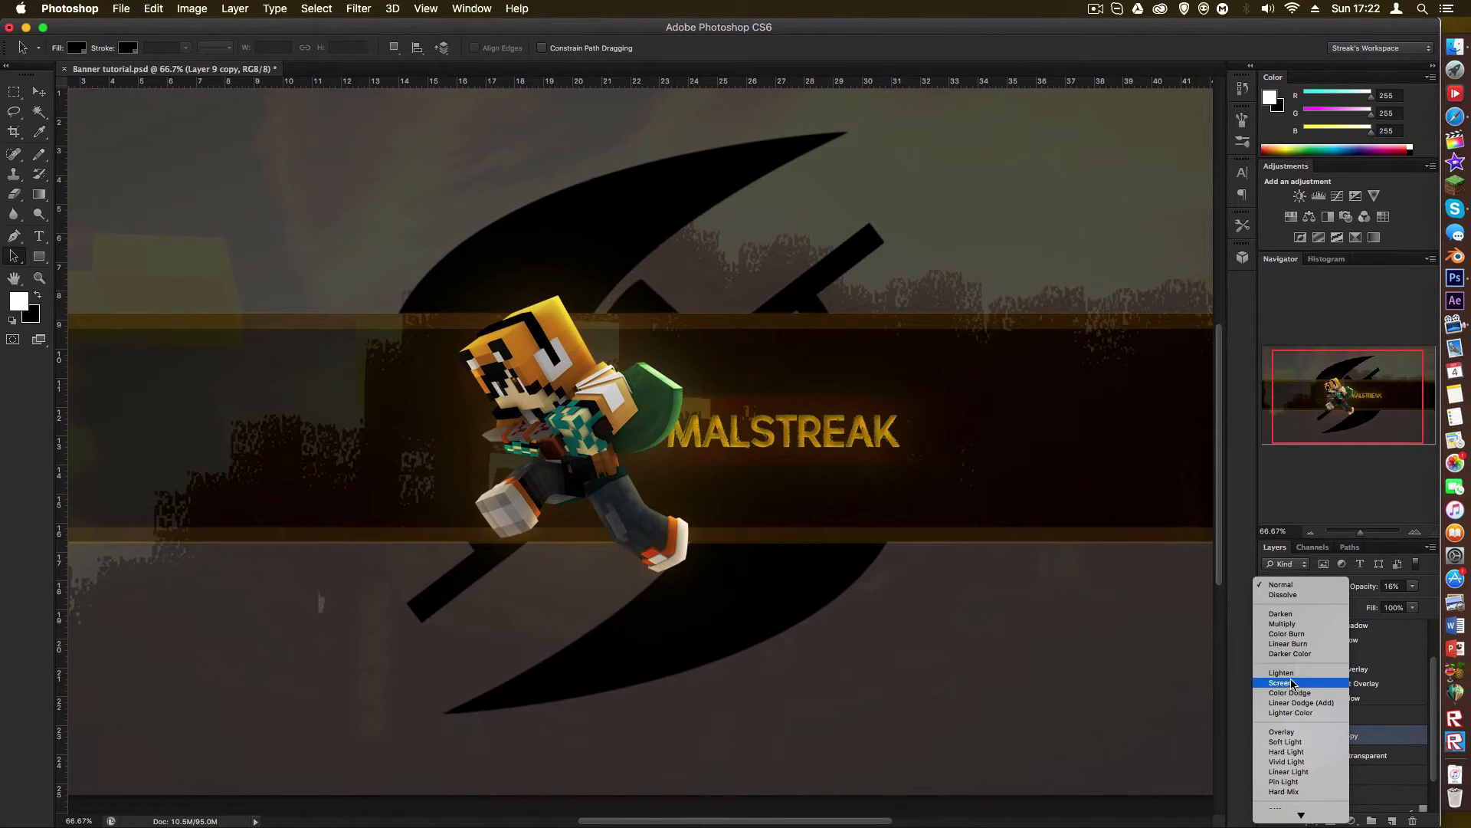
{"action": "left_click", "coordinate": [1295, 731]}
{"action": "key", "text": "z"}
{"action": "left_click", "coordinate": [855, 582], "text": "alt"}
{"action": "left_click", "coordinate": [797, 560]}
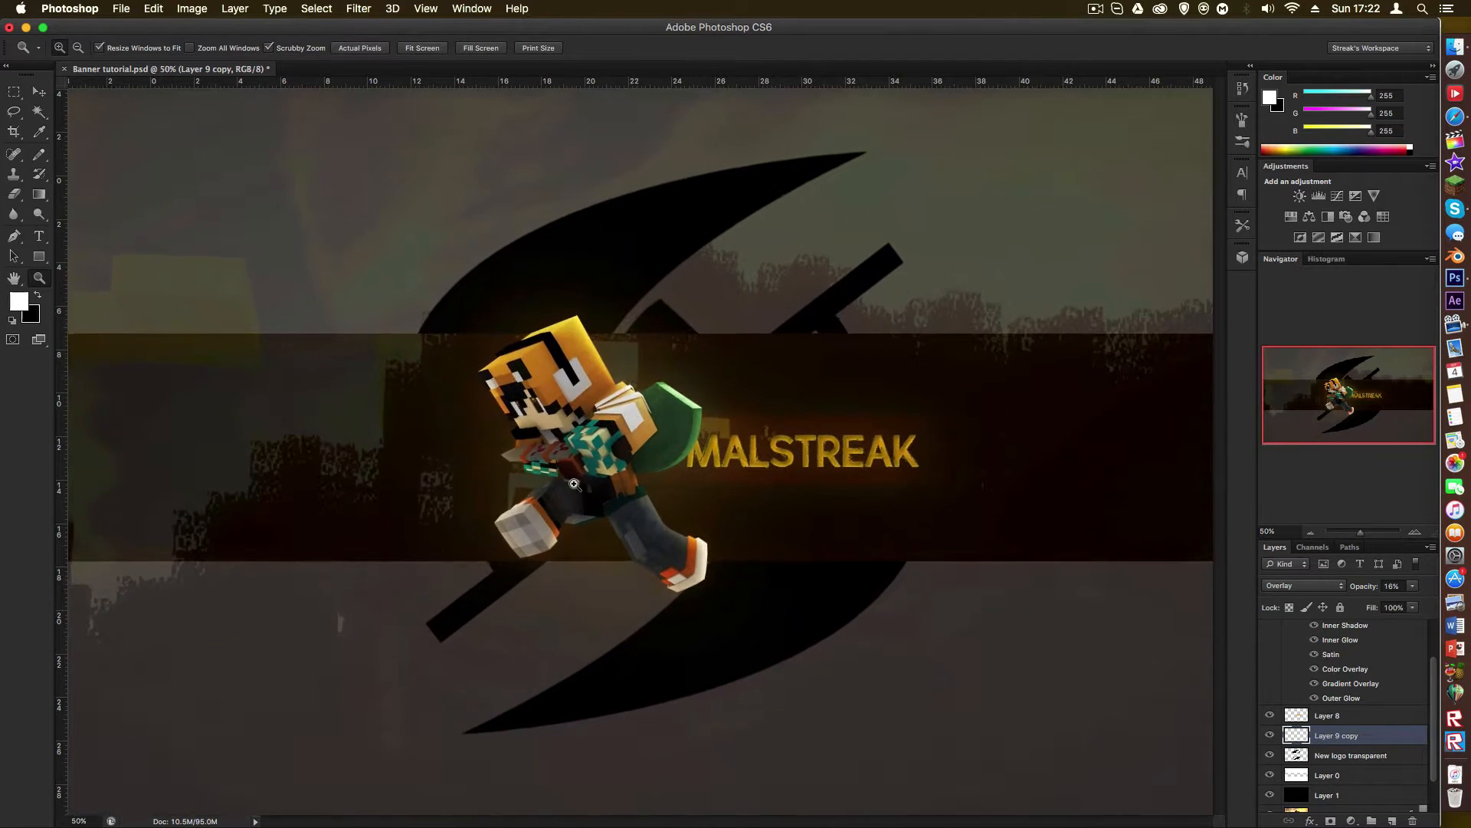
Step: Set the orange strips' layer opacity to 42% and check the whole banner
{"action": "key", "text": "a"}
{"action": "left_click", "coordinate": [1414, 587]}
{"action": "left_click_drag", "start_coordinate": [1415, 607], "coordinate": [1384, 608]}
{"action": "key", "text": "z"}
{"action": "left_click", "coordinate": [634, 516], "text": "alt"}
{"action": "left_click", "coordinate": [633, 516], "text": "alt"}
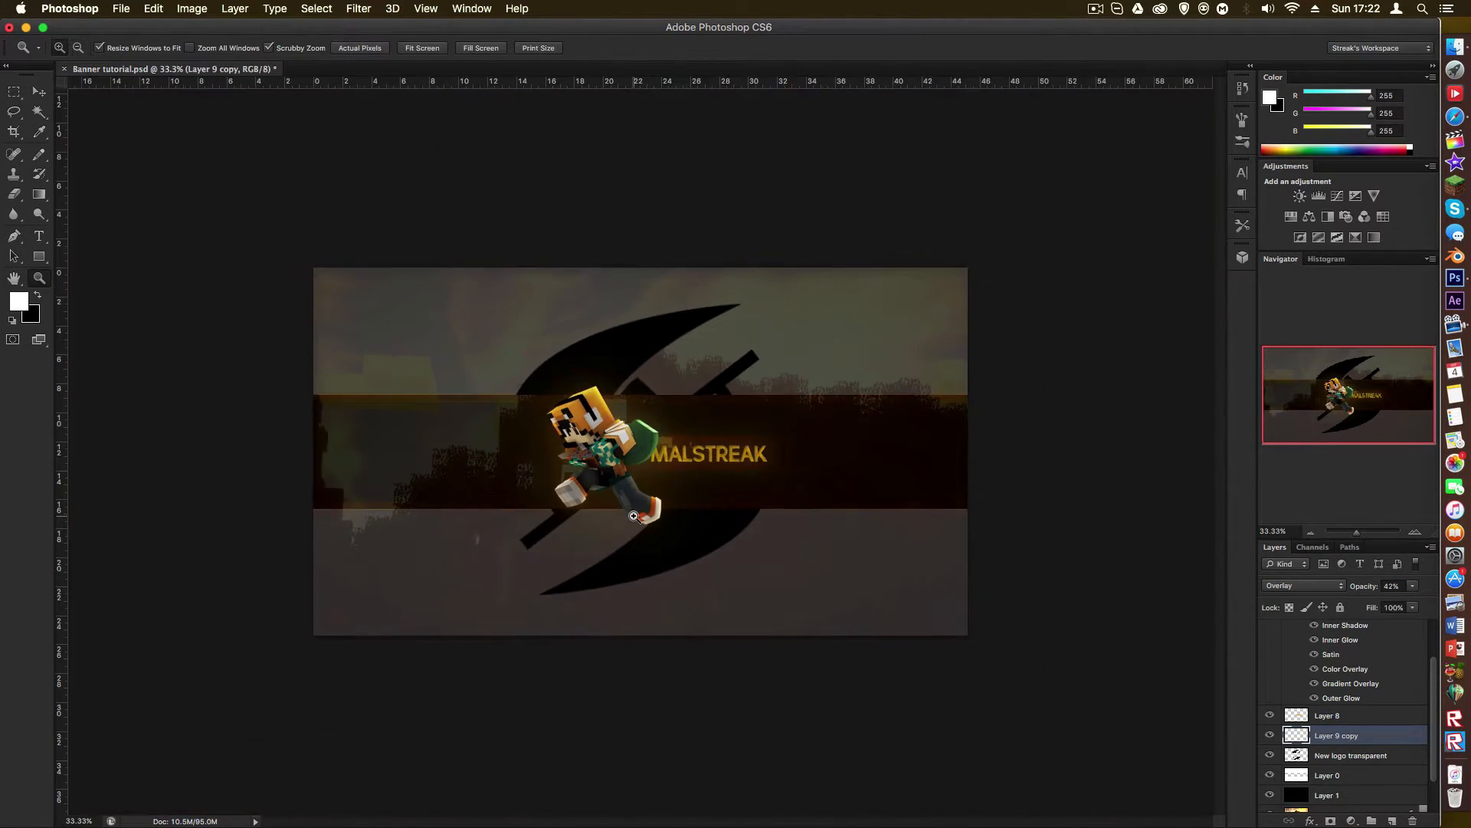
{"action": "left_click", "coordinate": [634, 516]}
{"action": "key", "text": "a"}
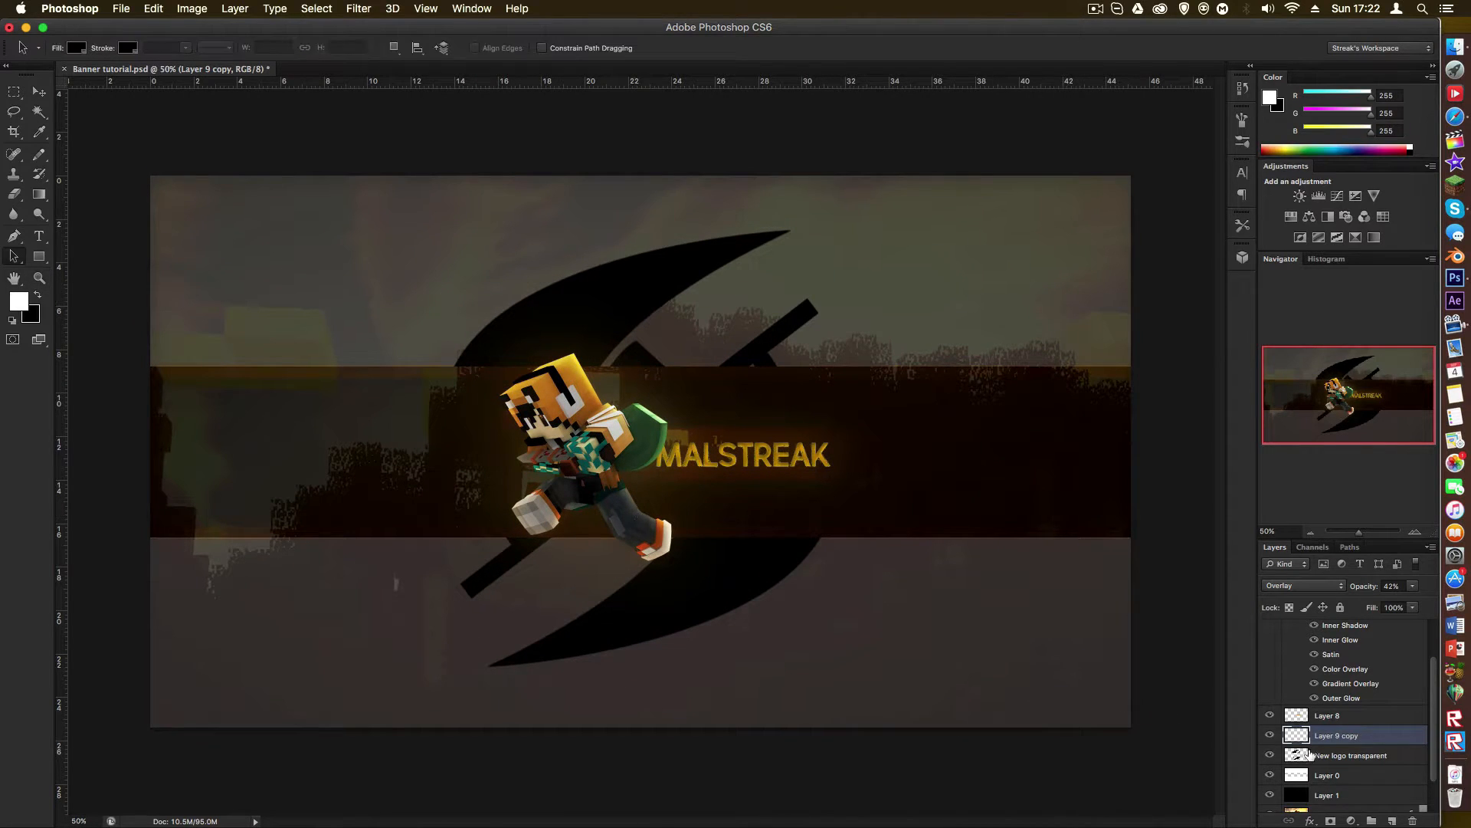
Step: Move the orange strips' layer above the MALSTREAK text layer, just below the Render group, and check the banner
{"action": "scroll", "coordinate": [1353, 734], "scroll_direction": "up", "scroll_amount": 3}
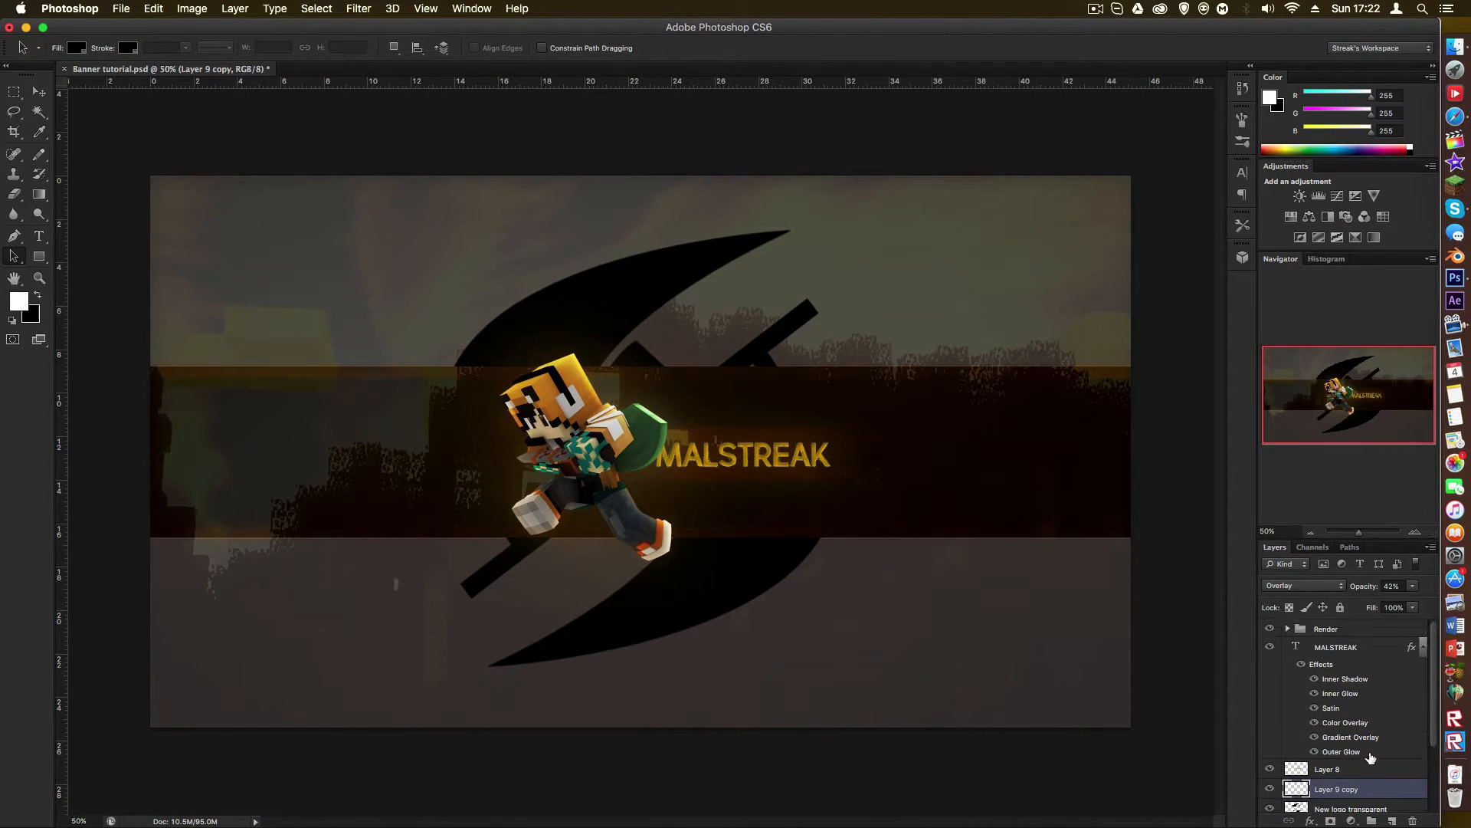
{"action": "left_click_drag", "start_coordinate": [1353, 784], "coordinate": [1349, 666]}
{"action": "left_click", "coordinate": [585, 558], "text": "super"}
{"action": "left_click", "coordinate": [622, 545], "text": "alt"}
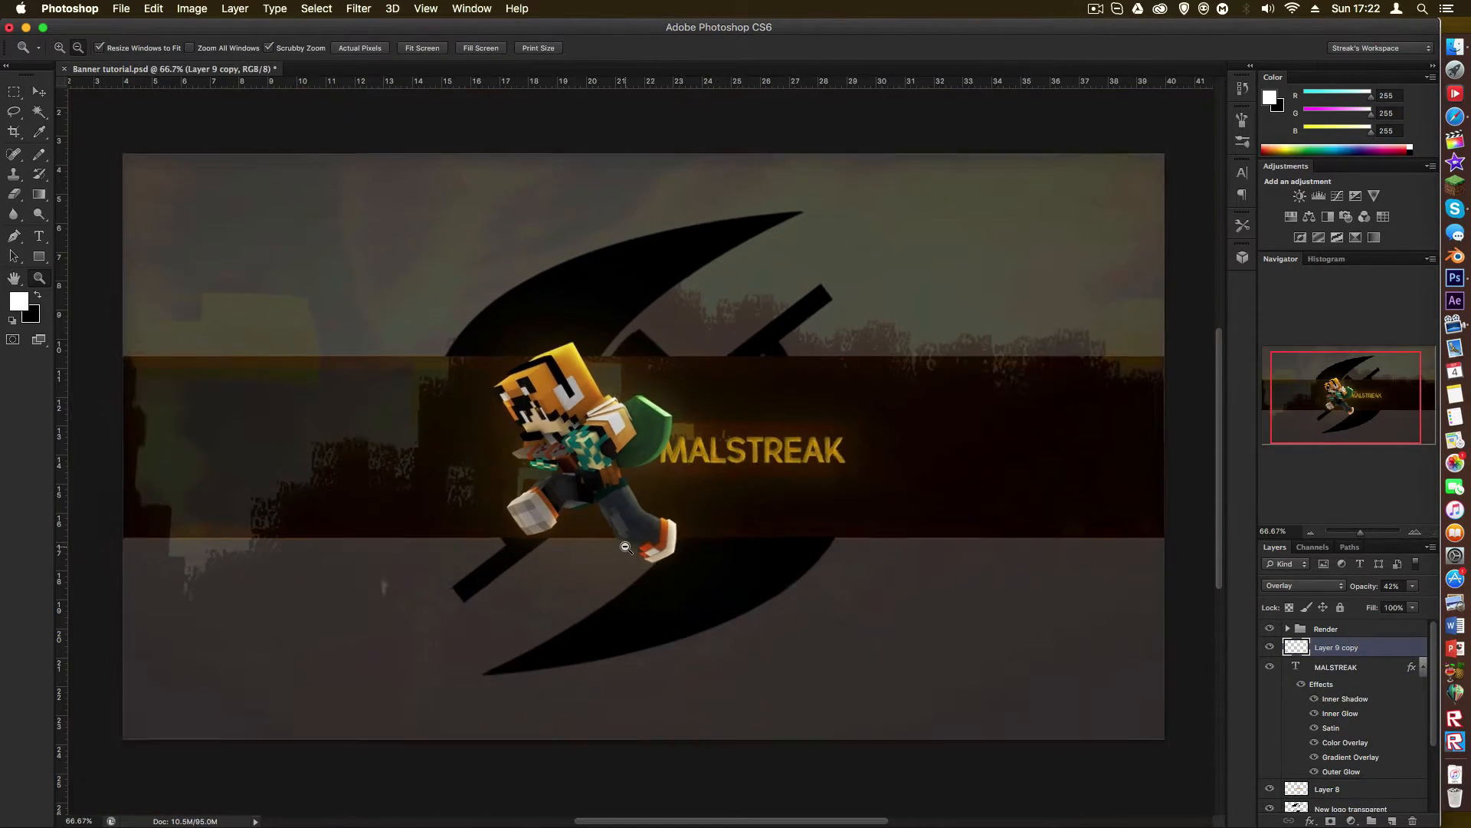
Step: Scale the orange strips' height to about 99.56% from the upper edge to fit the dark band
{"action": "left_click", "coordinate": [153, 9]}
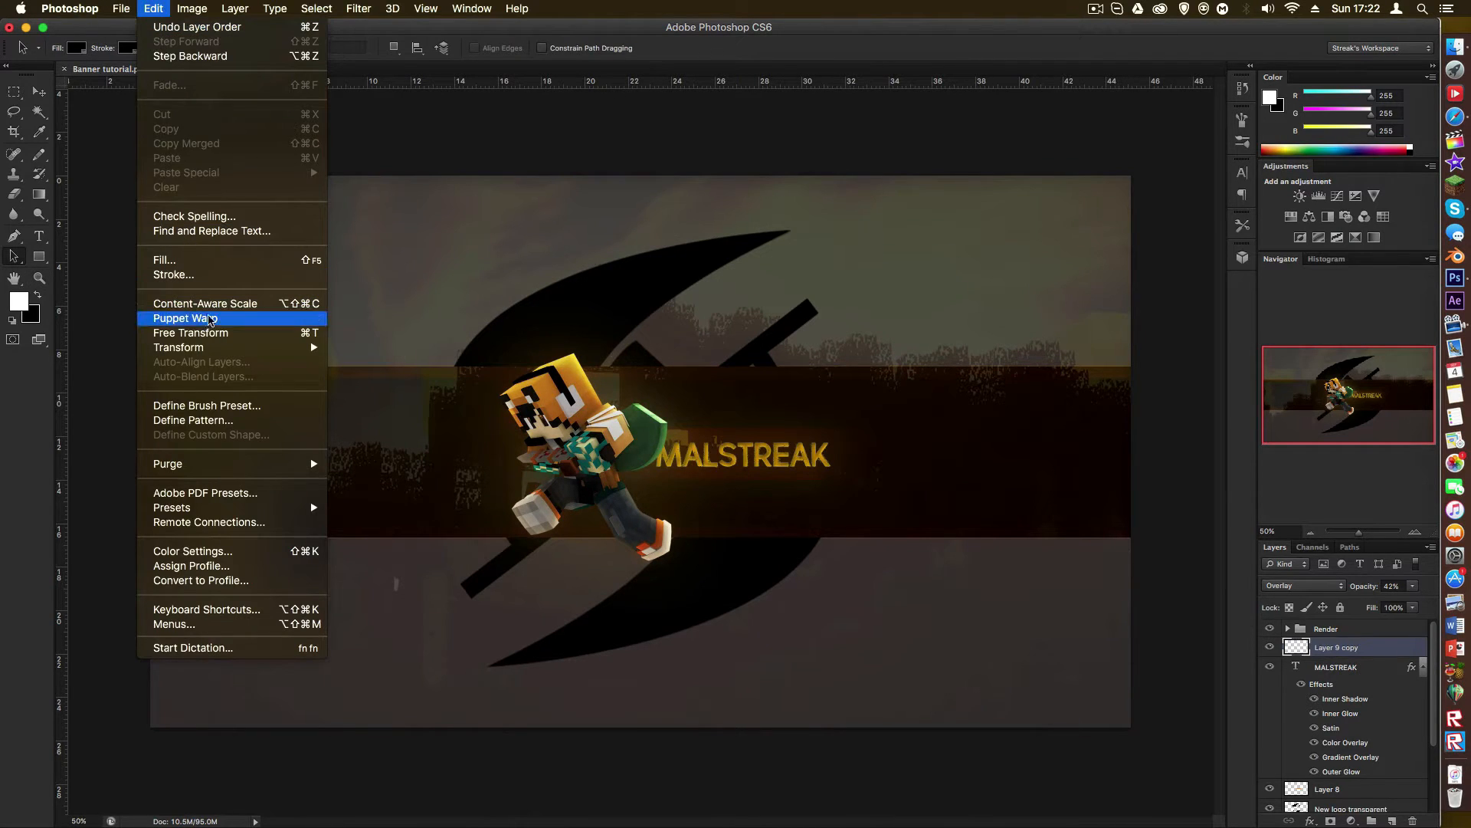
{"action": "mouse_move", "coordinate": [230, 347]}
{"action": "left_click", "coordinate": [410, 376]}
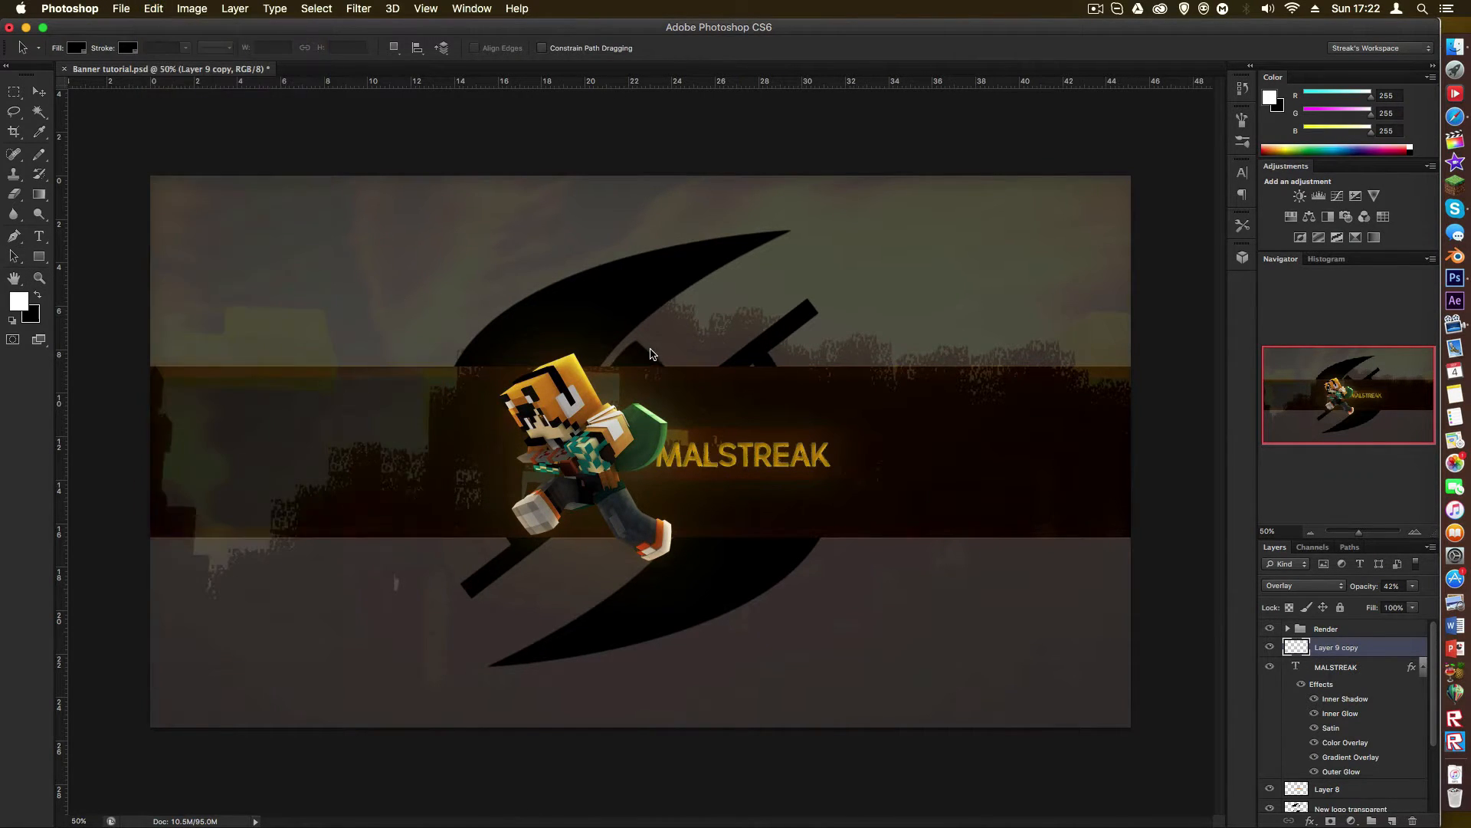
{"action": "left_click_drag", "start_coordinate": [643, 366], "coordinate": [644, 366]}
{"action": "key", "text": "Return"}
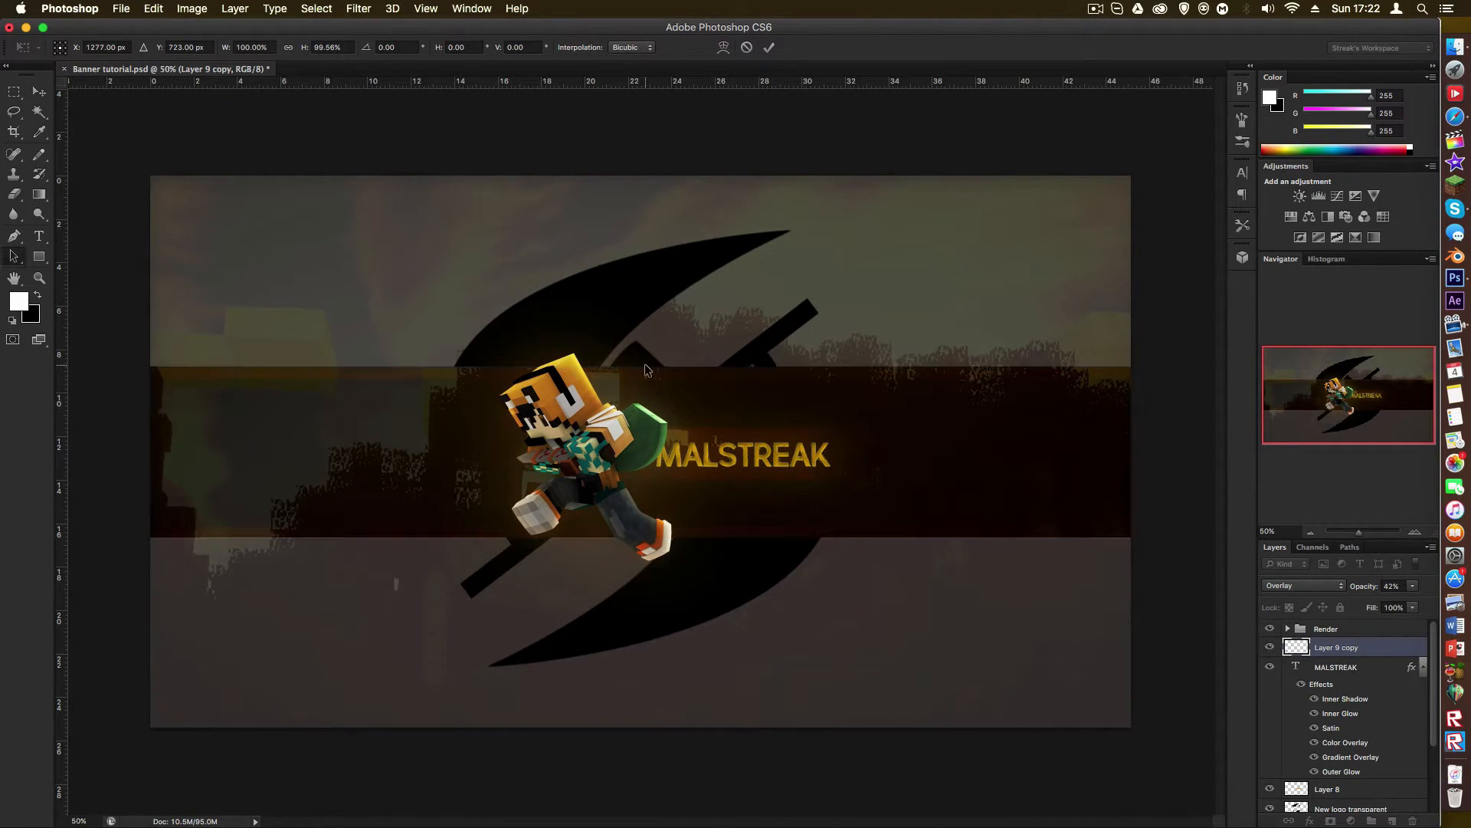
Step: Scale the lower edge of the orange strips up to meet the dark band's lower edge exactly and check the banner
{"action": "key", "text": "z"}
{"action": "left_click", "coordinate": [402, 358]}
{"action": "left_click_drag", "start_coordinate": [401, 358], "coordinate": [511, 477]}
{"action": "left_click", "coordinate": [512, 477], "text": "alt"}
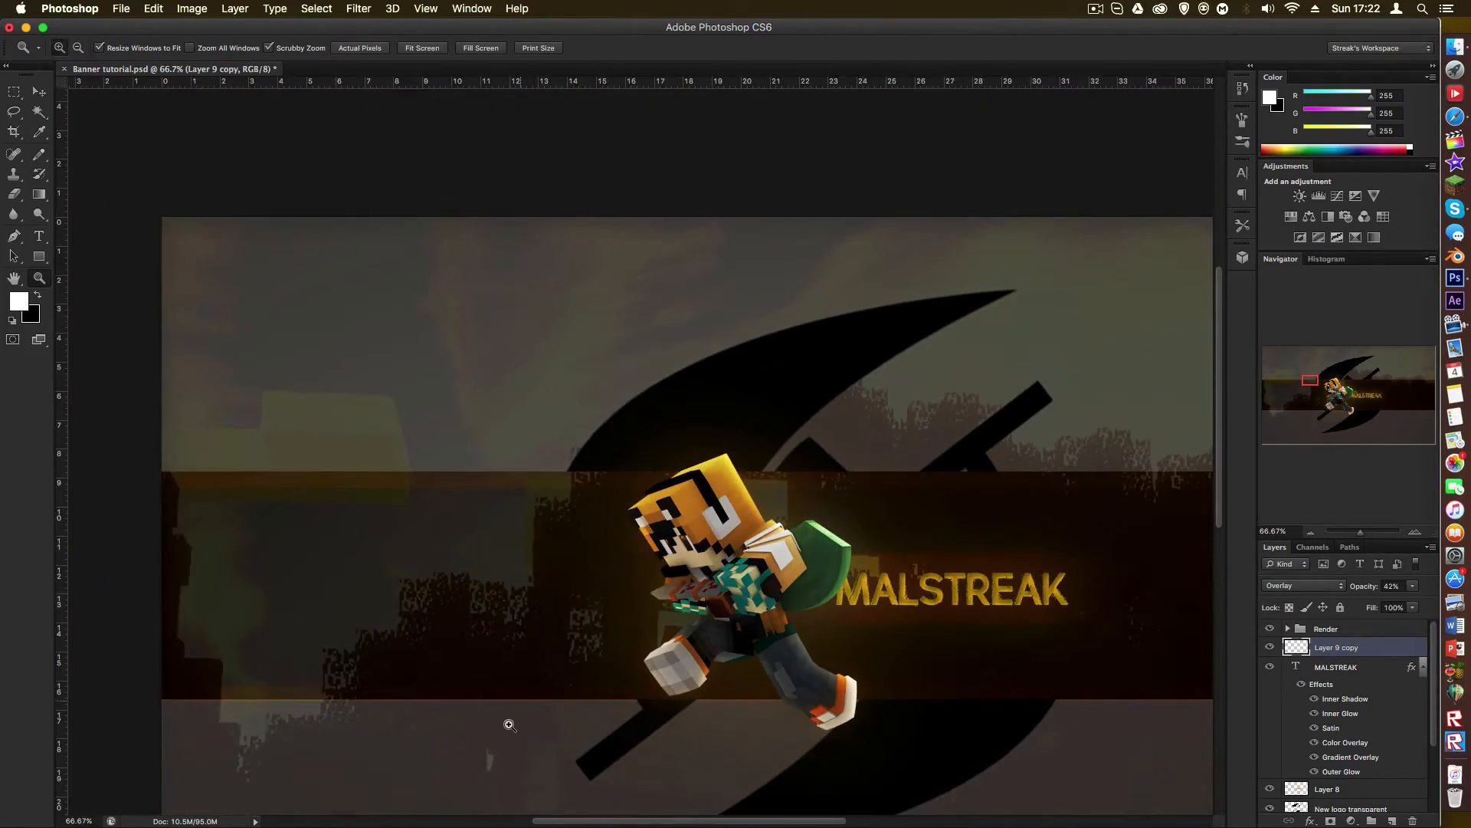
{"action": "left_click", "coordinate": [508, 730]}
{"action": "left_click", "coordinate": [493, 614]}
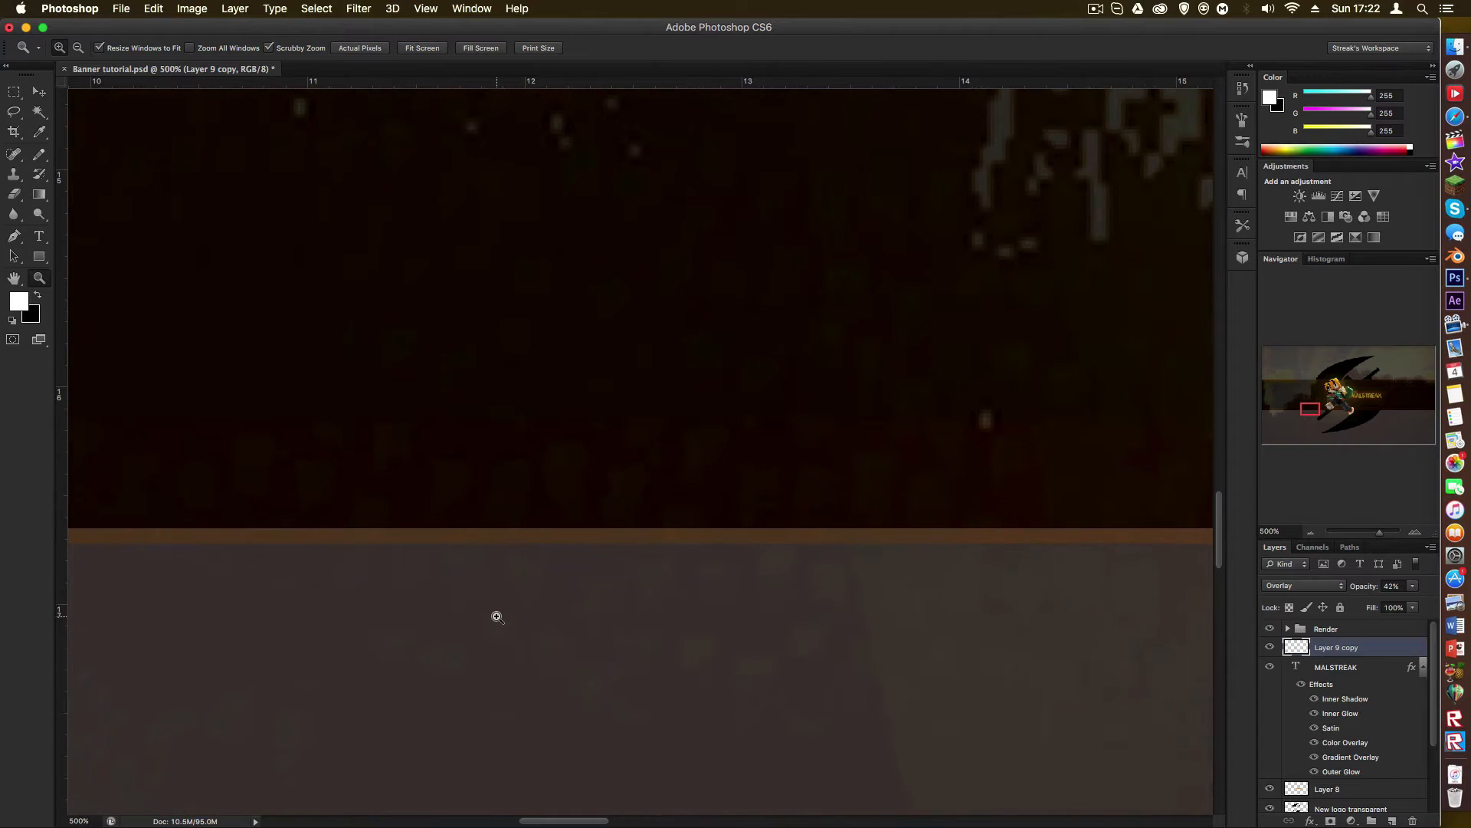
{"action": "key", "text": "a"}
{"action": "key", "text": "super+t"}
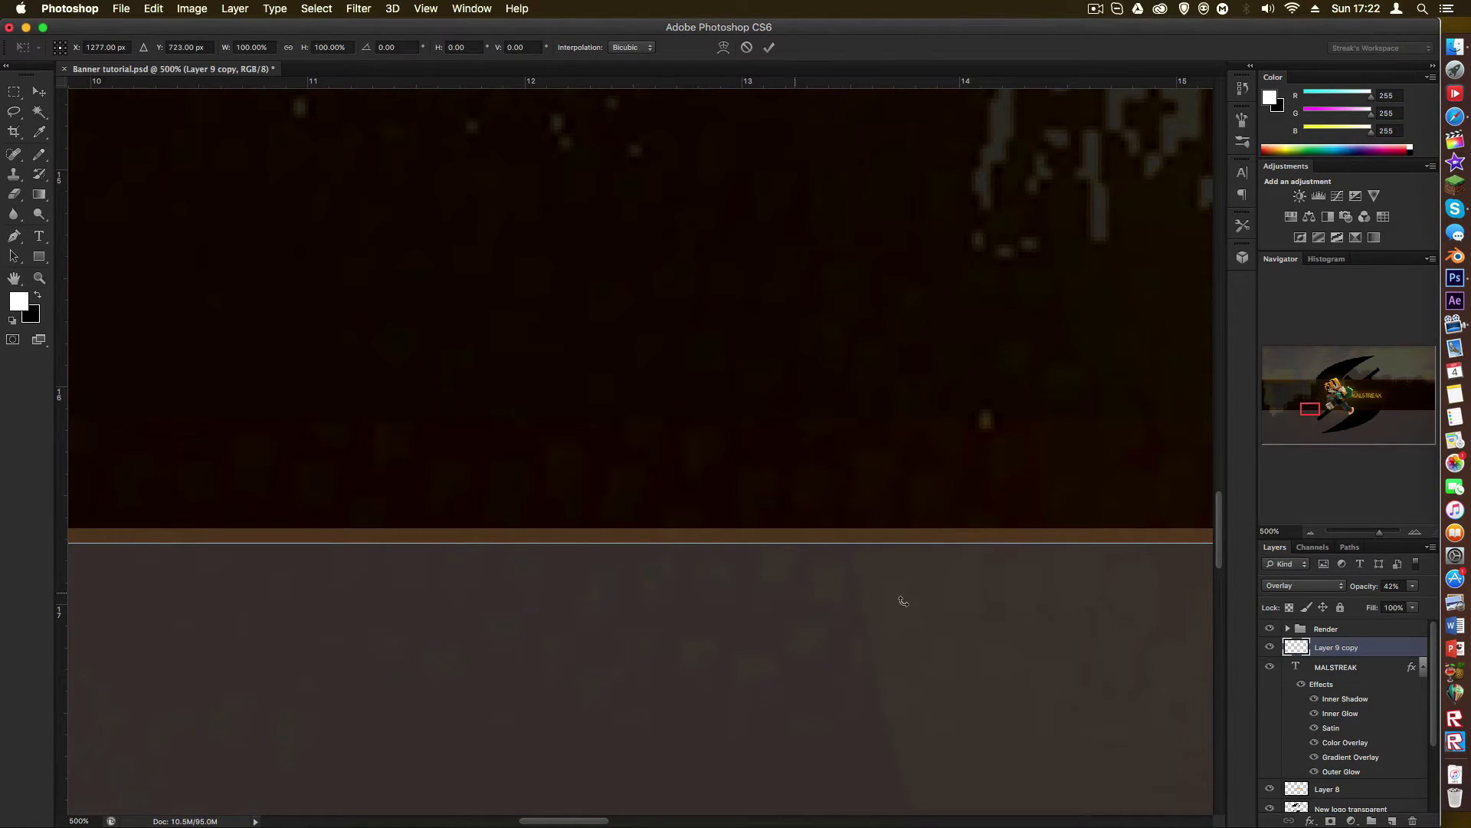
{"action": "left_click_drag", "start_coordinate": [945, 546], "coordinate": [945, 532]}
{"action": "key", "text": "Return"}
{"action": "key", "text": "z"}
{"action": "left_click", "coordinate": [944, 533], "text": "alt"}
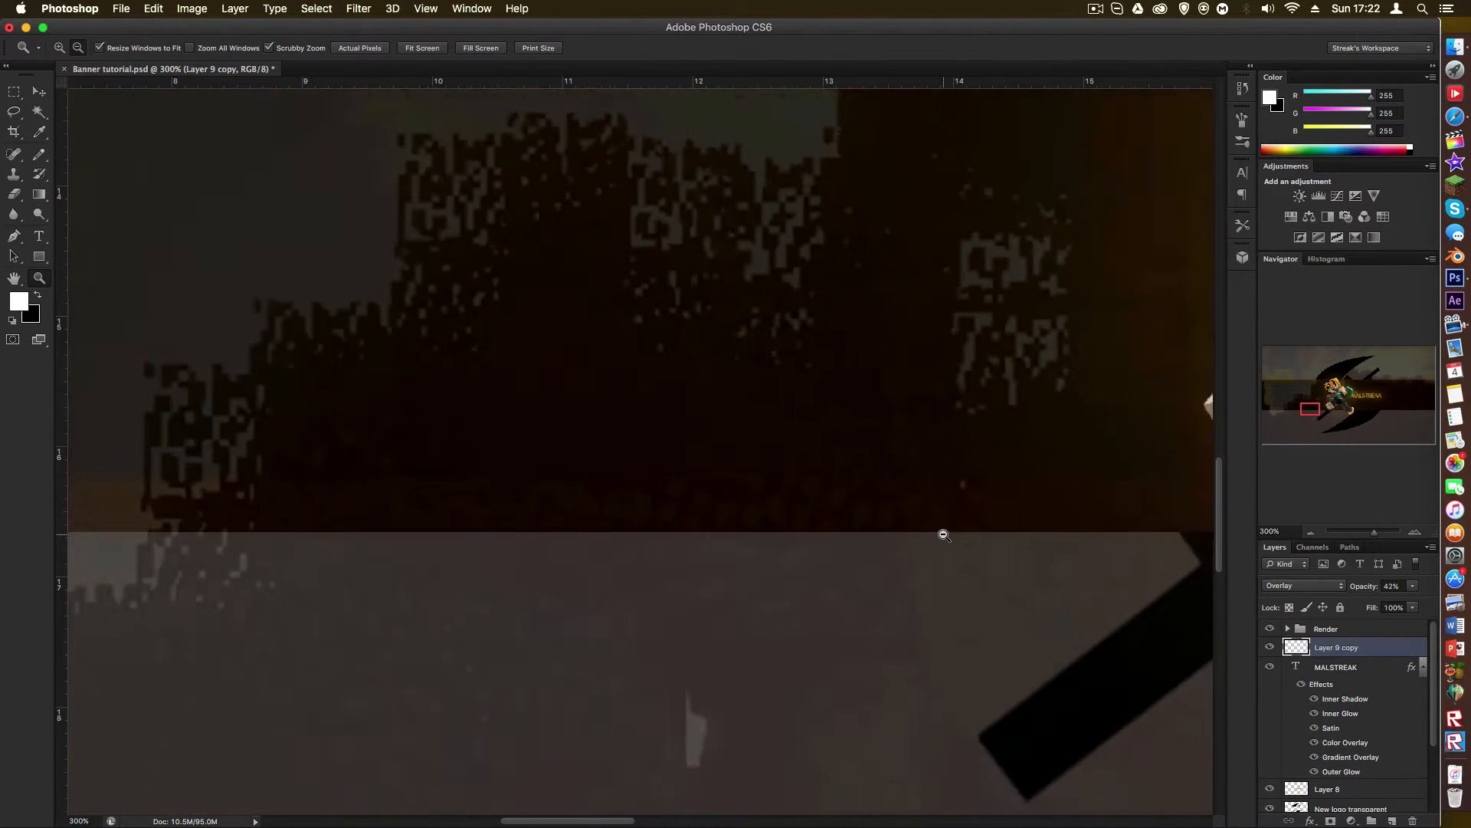
{"action": "left_click", "coordinate": [944, 535], "text": "alt"}
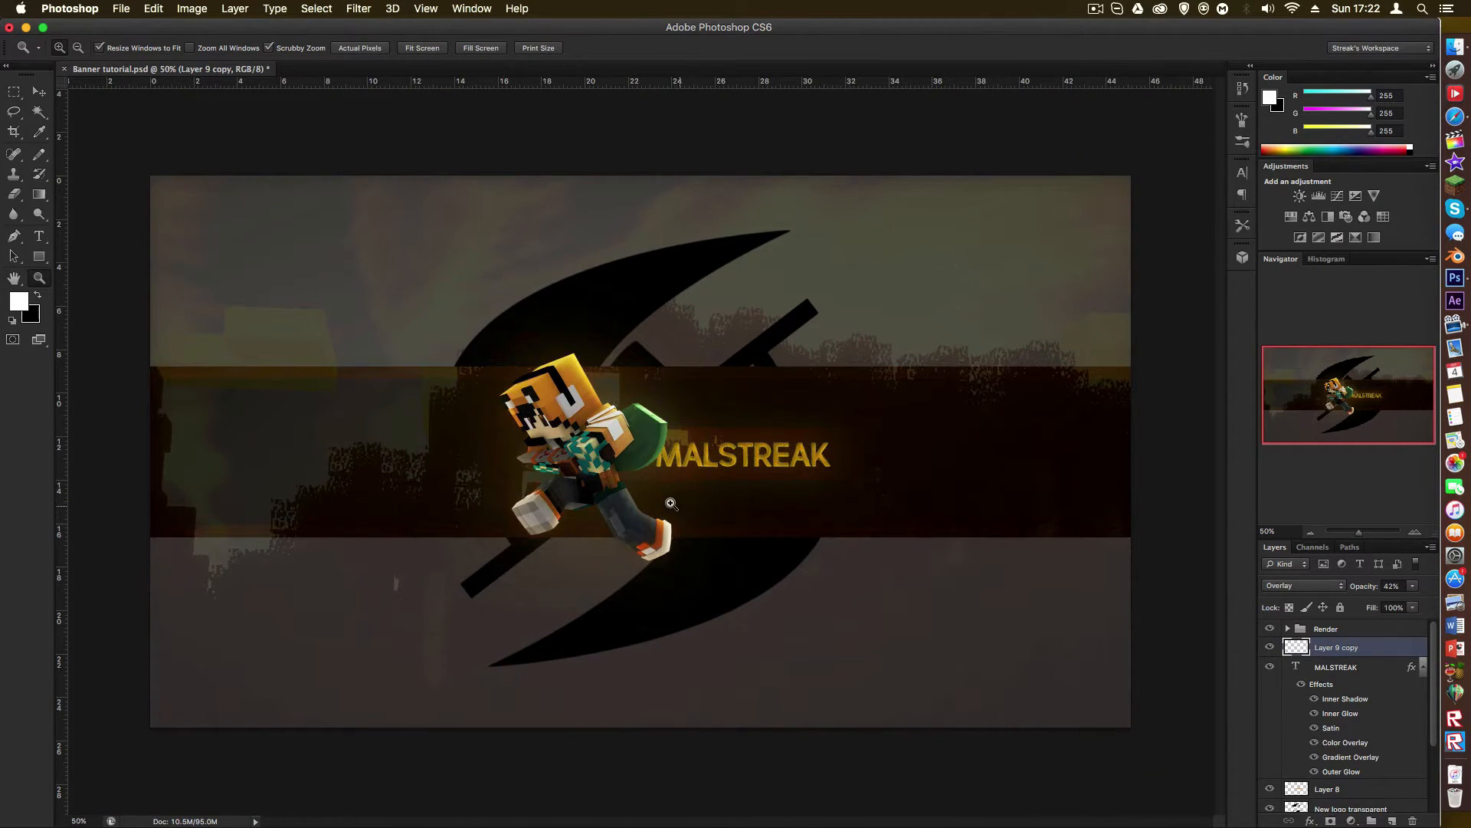
Step: Examine the MALSTREAK title and the orange strips up close and in the whole banner
{"action": "left_click", "coordinate": [635, 488]}
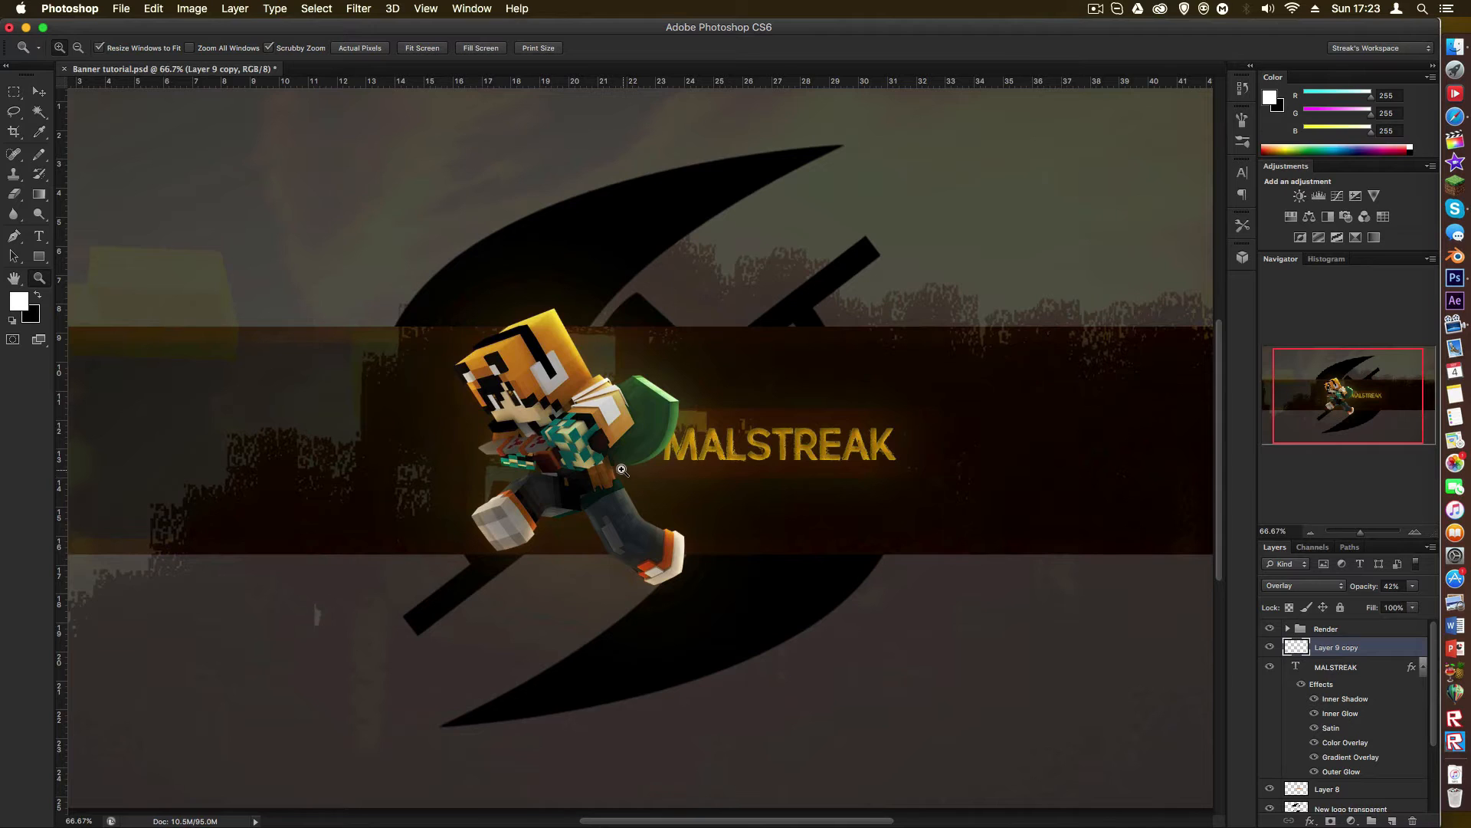
{"action": "left_click", "coordinate": [602, 461]}
{"action": "key", "text": "a"}
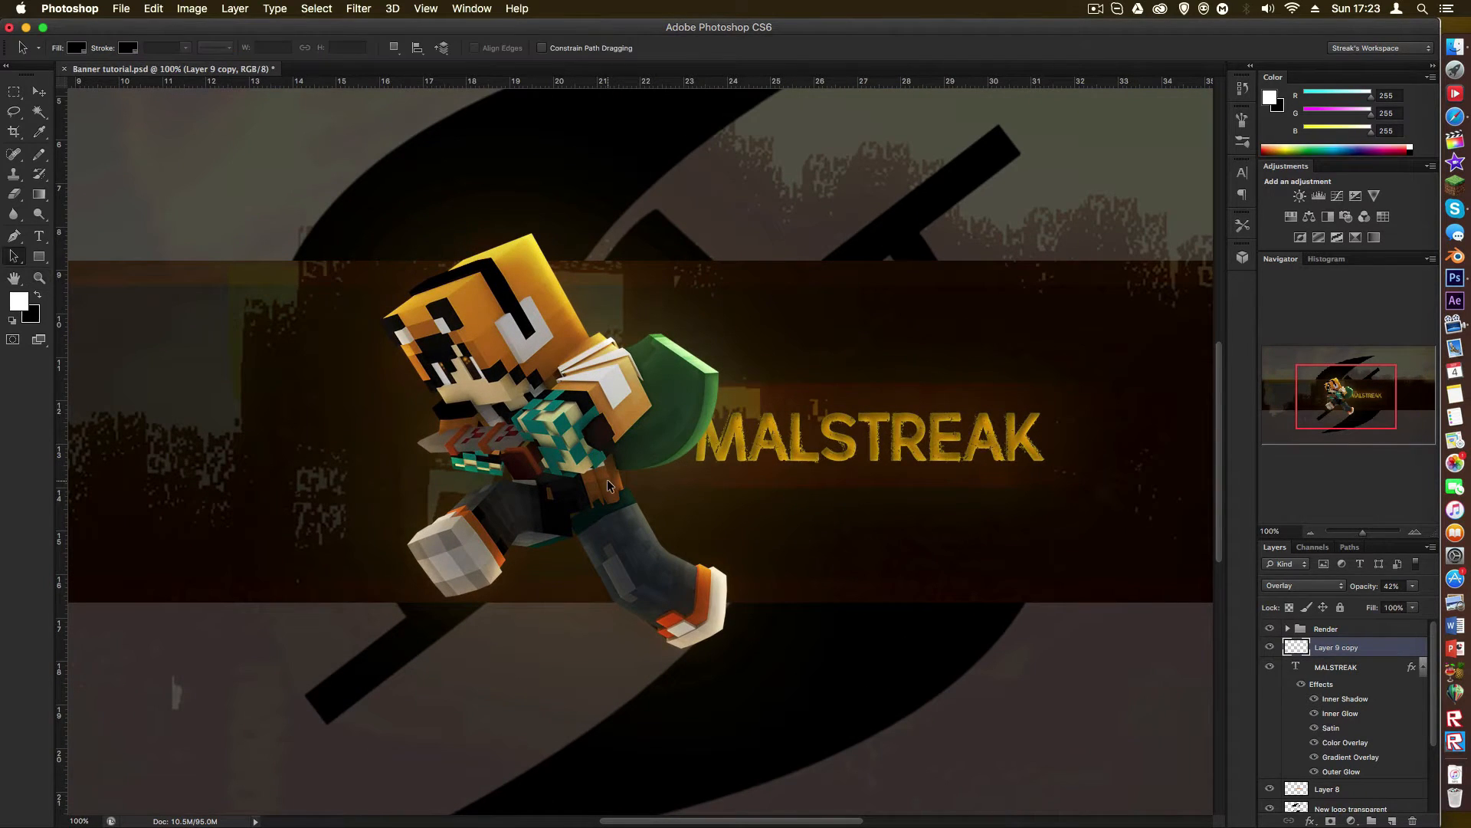
{"action": "key", "text": "z"}
{"action": "left_click", "coordinate": [688, 487], "text": "alt"}
{"action": "left_click", "coordinate": [788, 509], "text": "alt"}
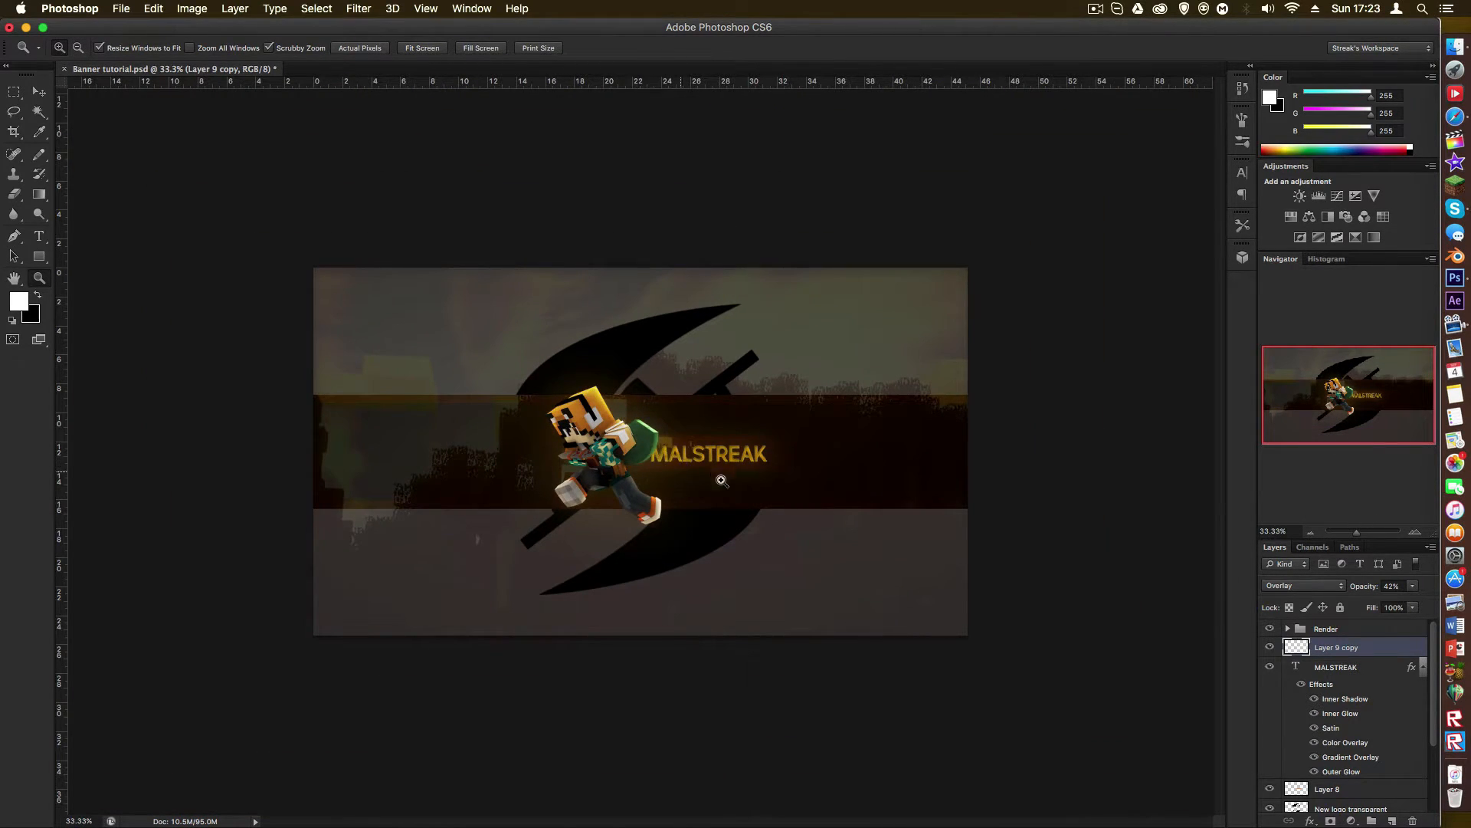
{"action": "key", "text": "super+1"}
{"action": "key", "text": "a"}
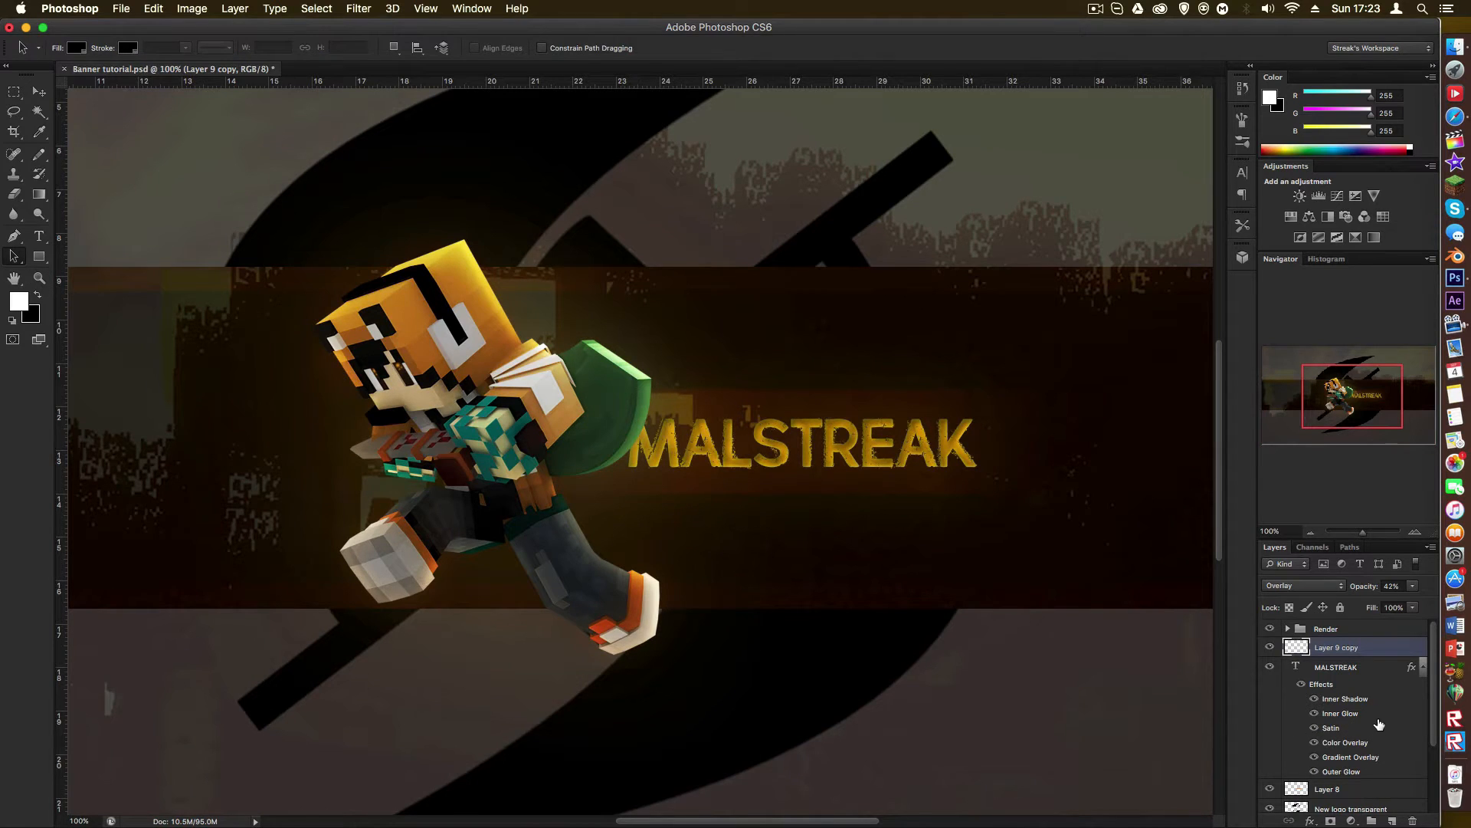
Step: Change the MALSTREAK text layer's Color Overlay to a deeper orange, ef9014
{"action": "double_click", "coordinate": [1377, 745]}
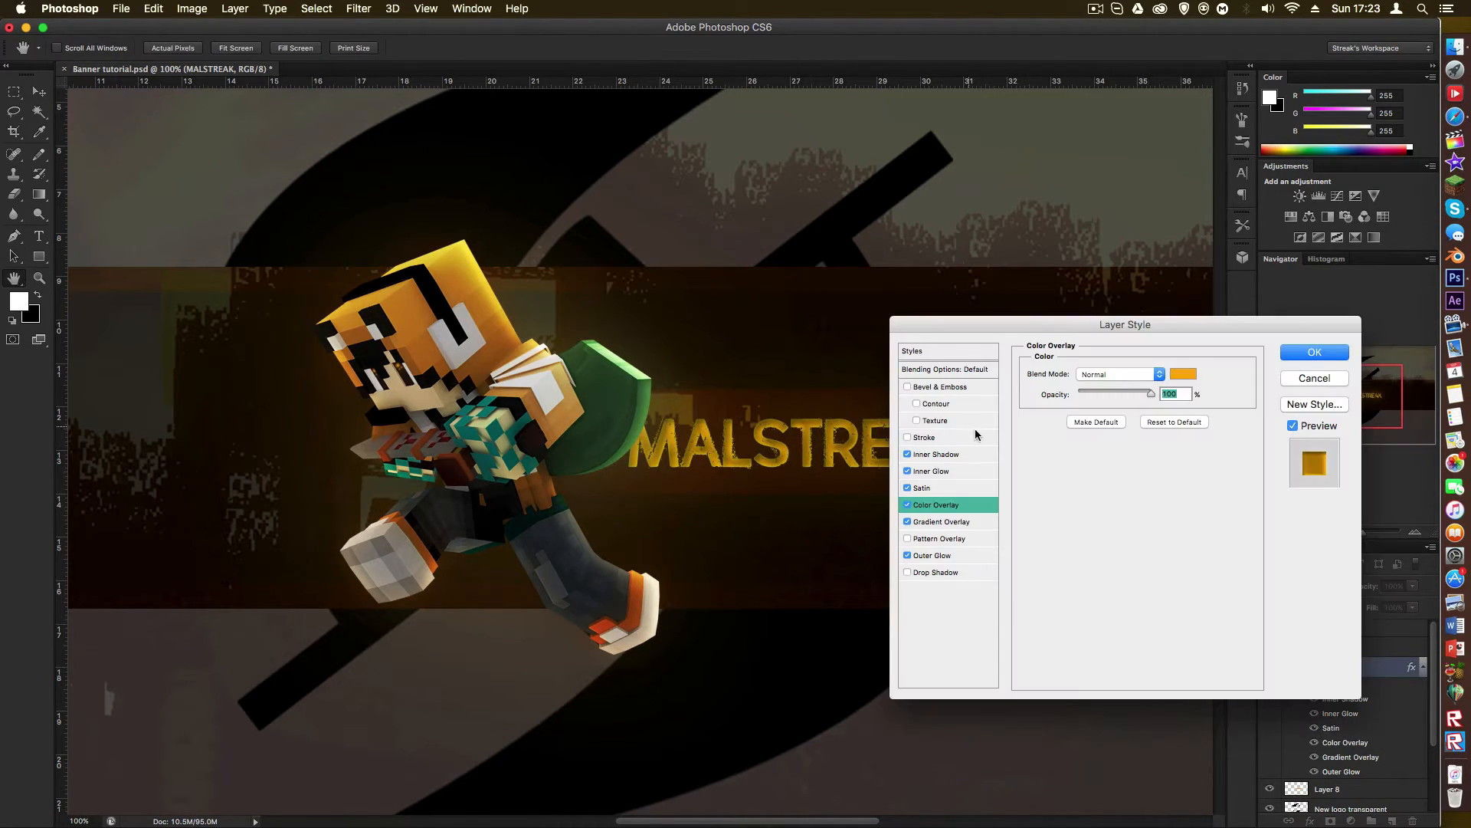
{"action": "left_click", "coordinate": [1183, 374]}
{"action": "left_click_drag", "start_coordinate": [463, 348], "coordinate": [466, 354]}
{"action": "left_click_drag", "start_coordinate": [486, 276], "coordinate": [1085, 411]}
{"action": "left_click", "coordinate": [1071, 443]}
{"action": "left_click", "coordinate": [1045, 445]}
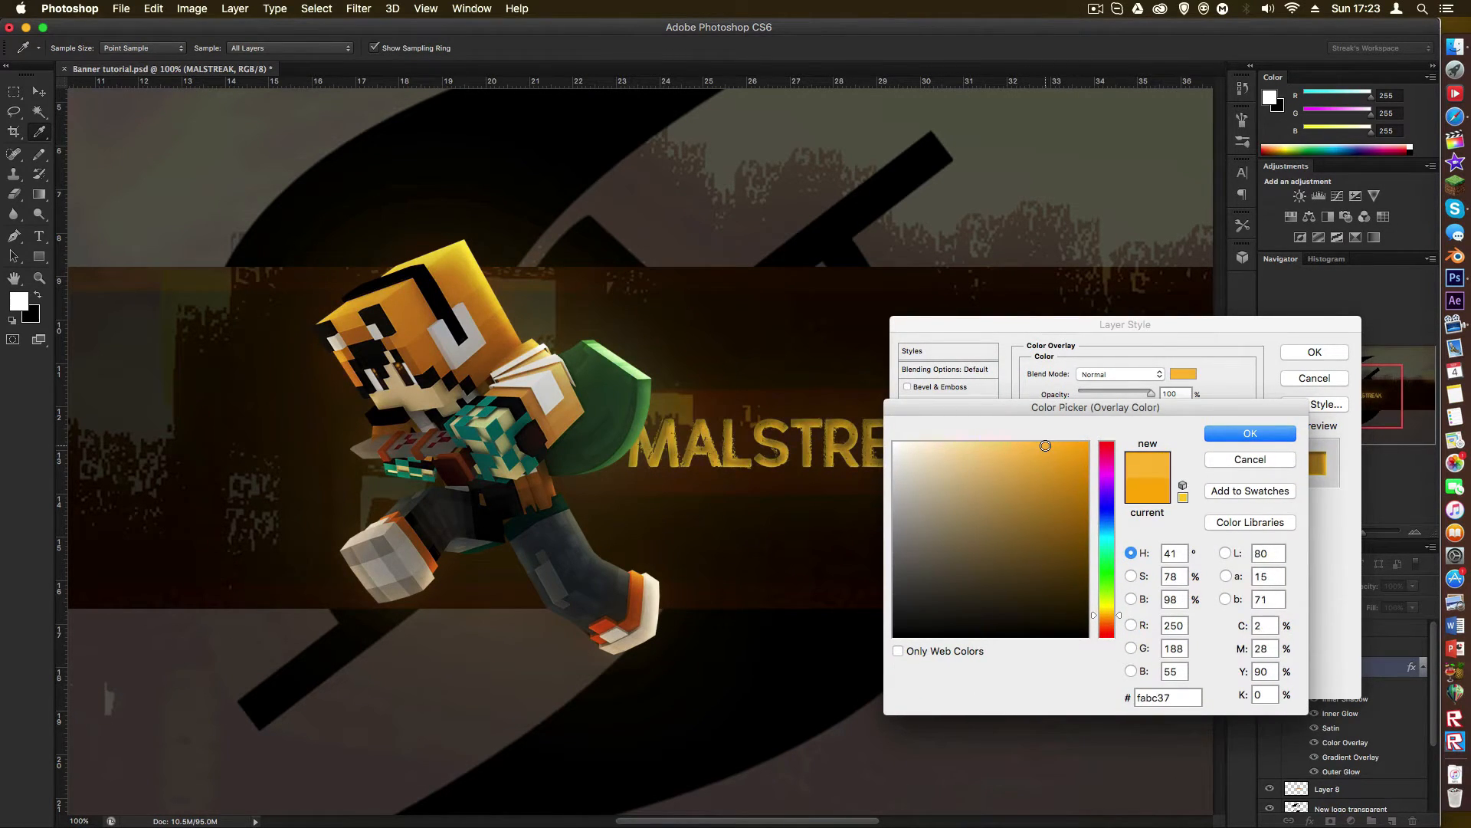
{"action": "left_click_drag", "start_coordinate": [1050, 460], "coordinate": [1073, 454]}
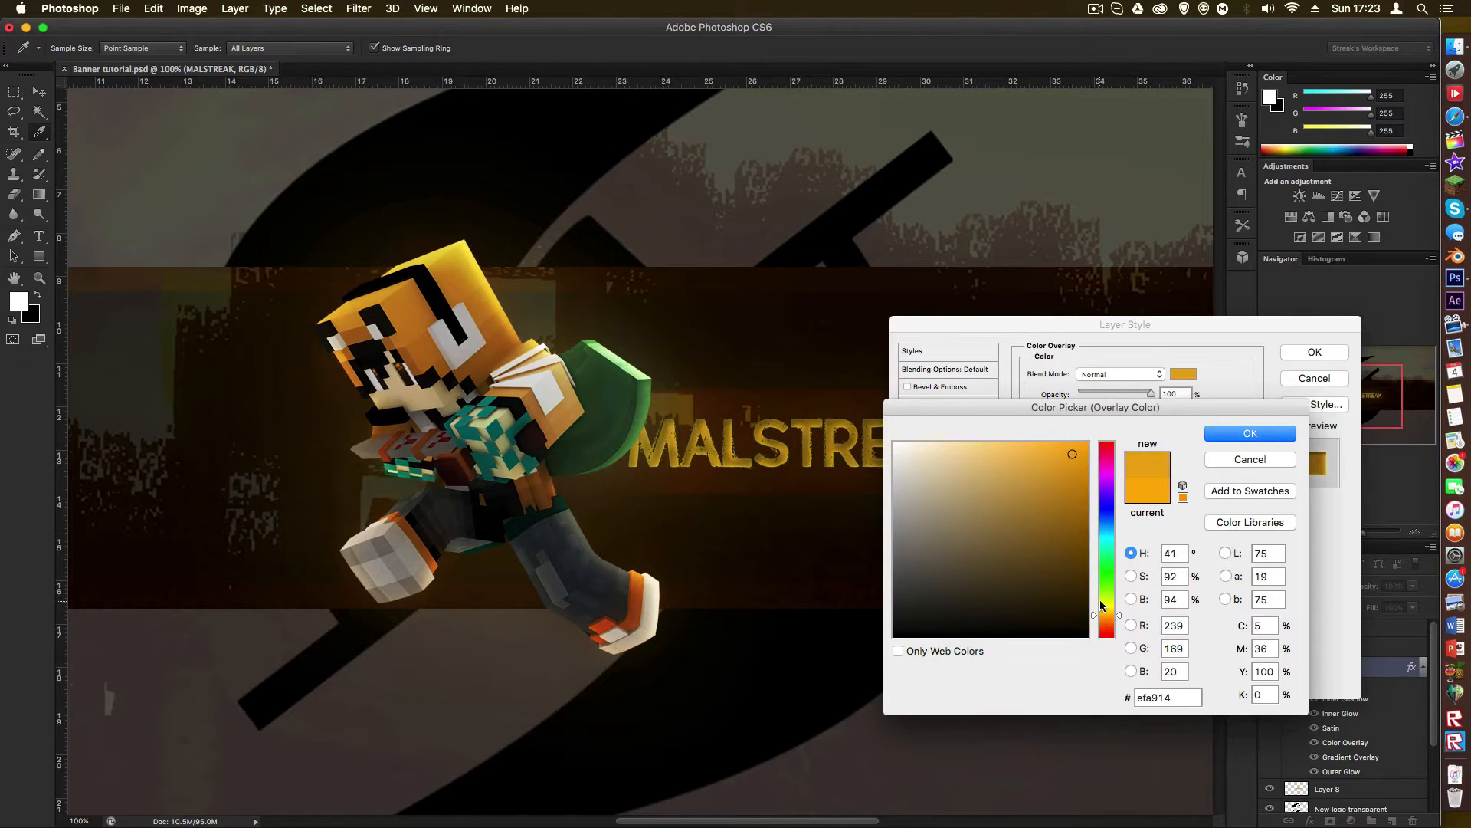
{"action": "left_click_drag", "start_coordinate": [1111, 613], "coordinate": [1111, 625]}
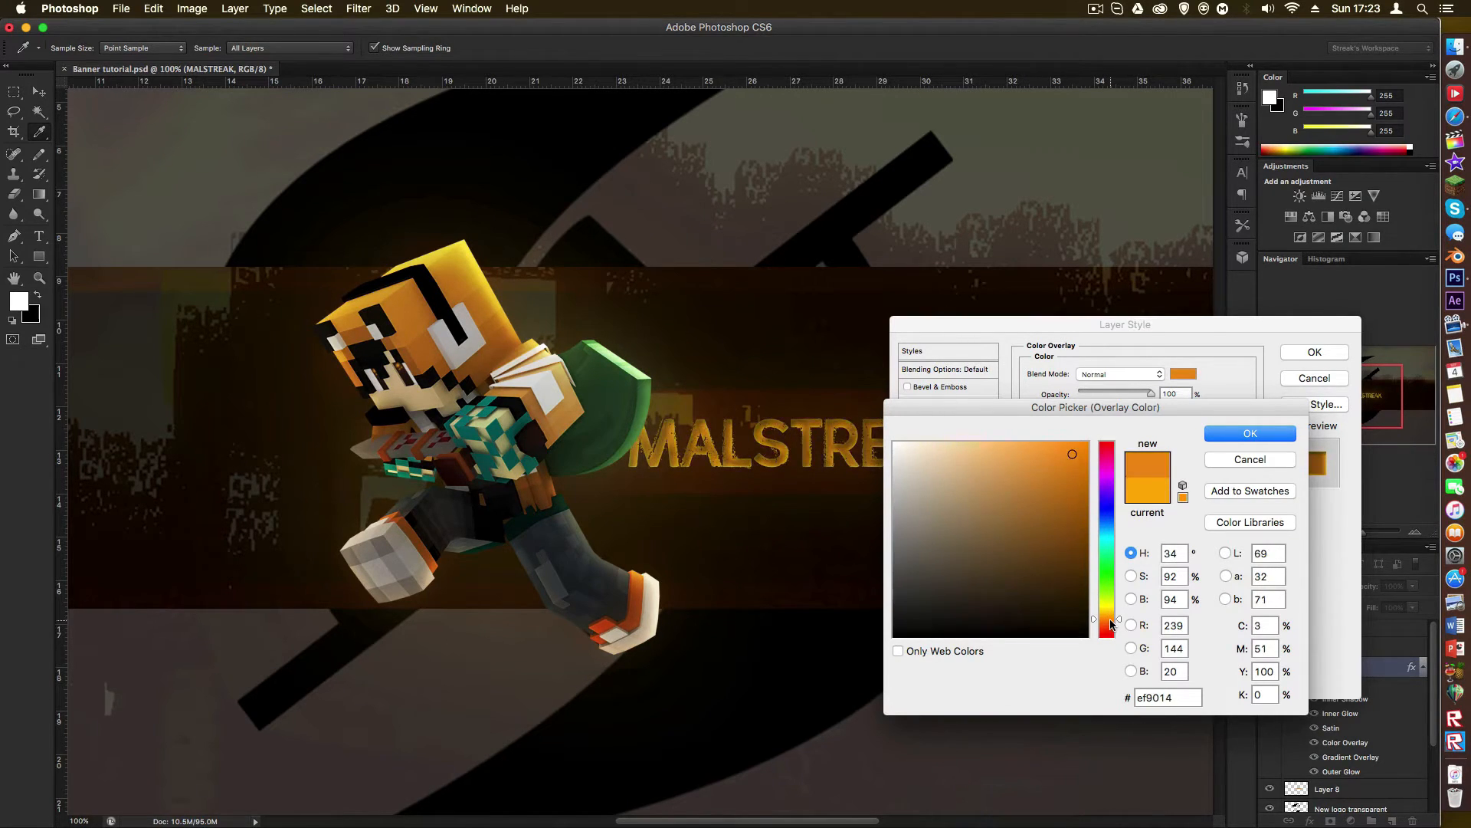
{"action": "left_click", "coordinate": [1250, 433]}
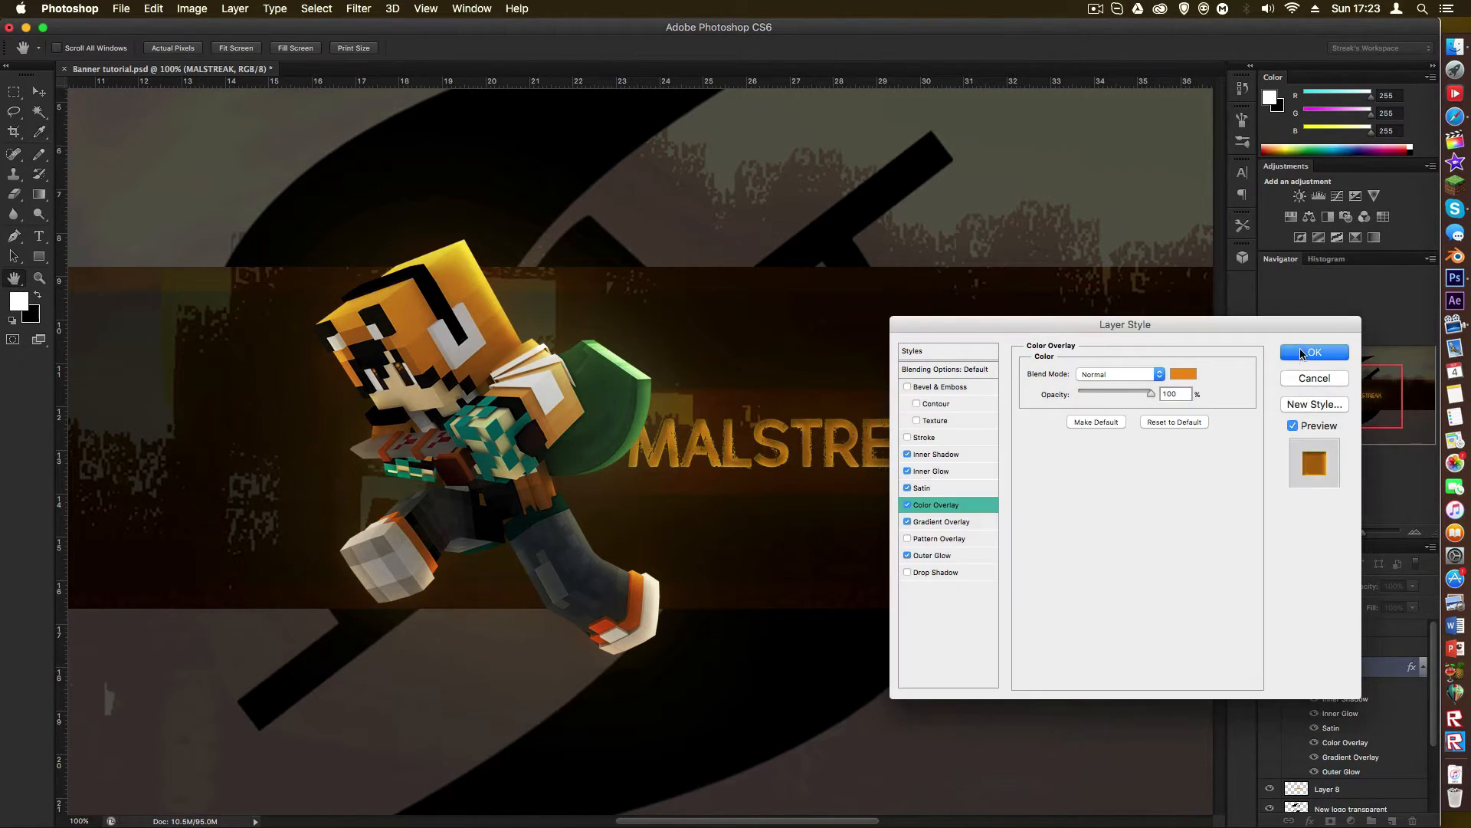
{"action": "left_click", "coordinate": [1315, 351]}
Step: Check the recoloured MALSTREAK title against the whole banner
{"action": "key", "text": "z"}
{"action": "left_click", "coordinate": [645, 502]}
{"action": "left_click", "coordinate": [645, 502], "text": "alt"}
{"action": "left_click", "coordinate": [646, 502], "text": "alt"}
{"action": "left_click", "coordinate": [646, 502], "text": "alt"}
{"action": "left_click", "coordinate": [646, 502], "text": "alt"}
{"action": "left_click", "coordinate": [674, 503]}
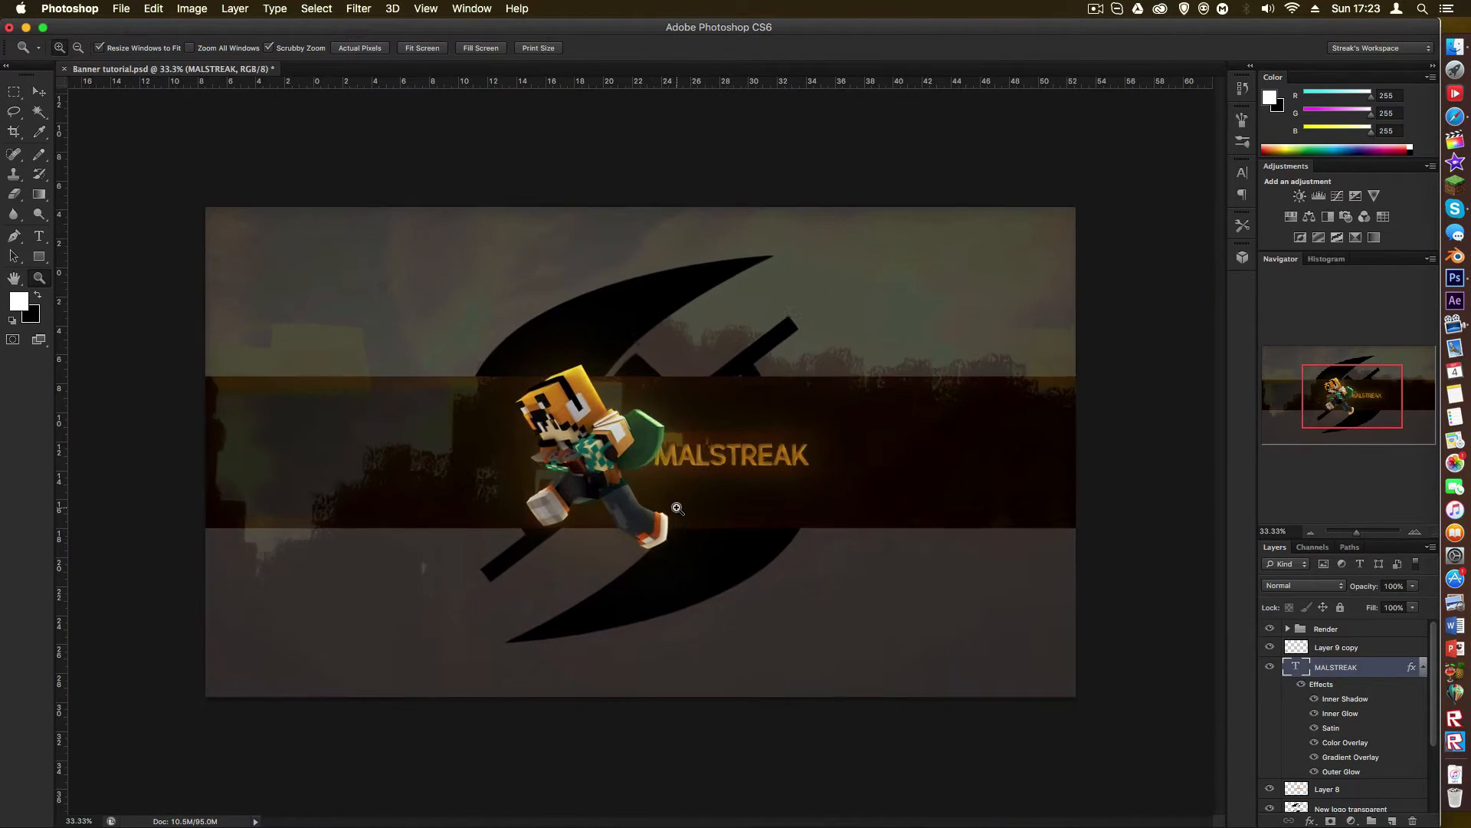
{"action": "key", "text": "a"}
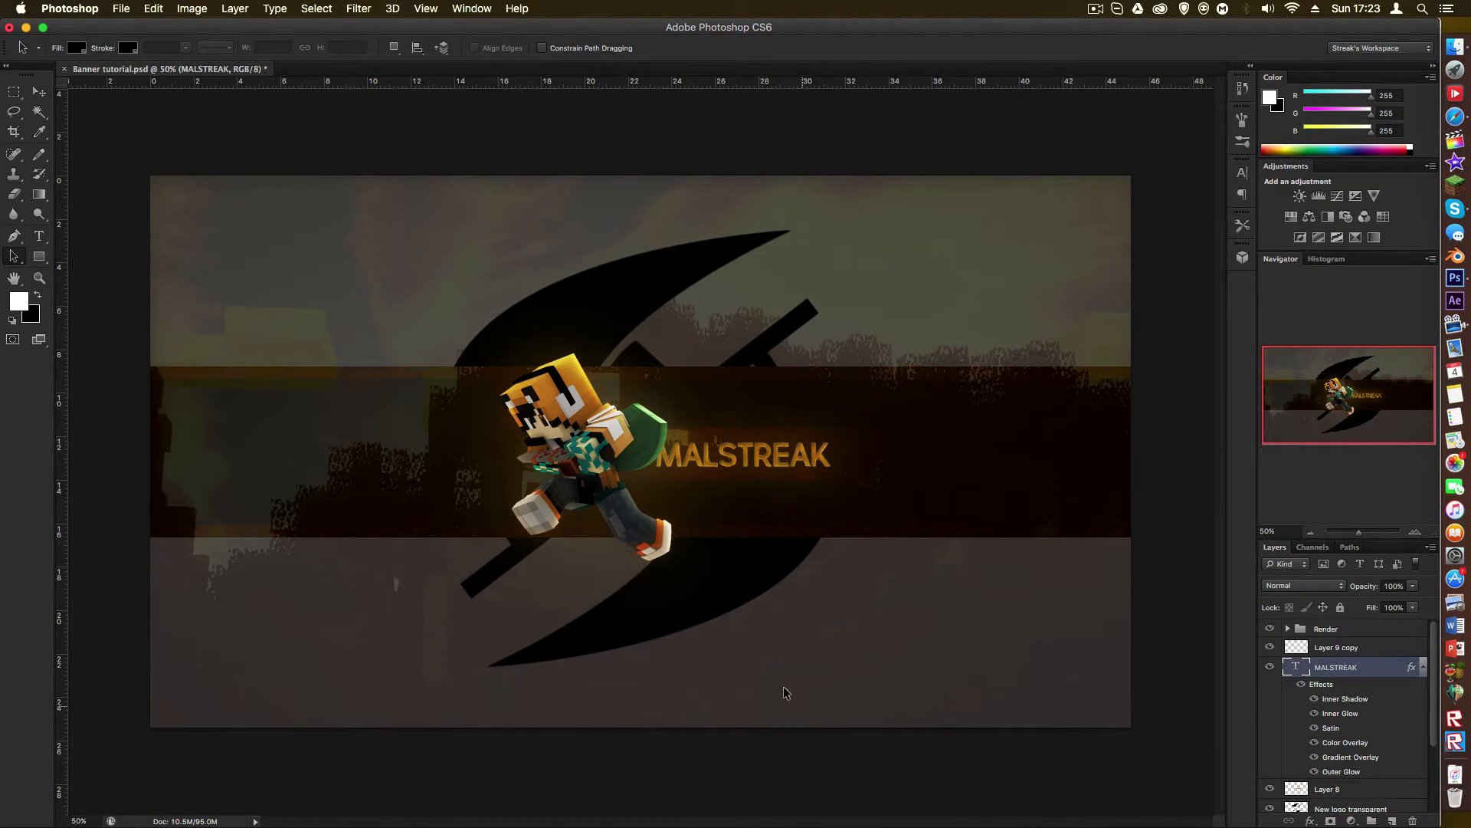
Step: Compare the character render with the title and background, both up close and at full banner size
{"action": "key", "text": "z"}
{"action": "left_click", "coordinate": [671, 480]}
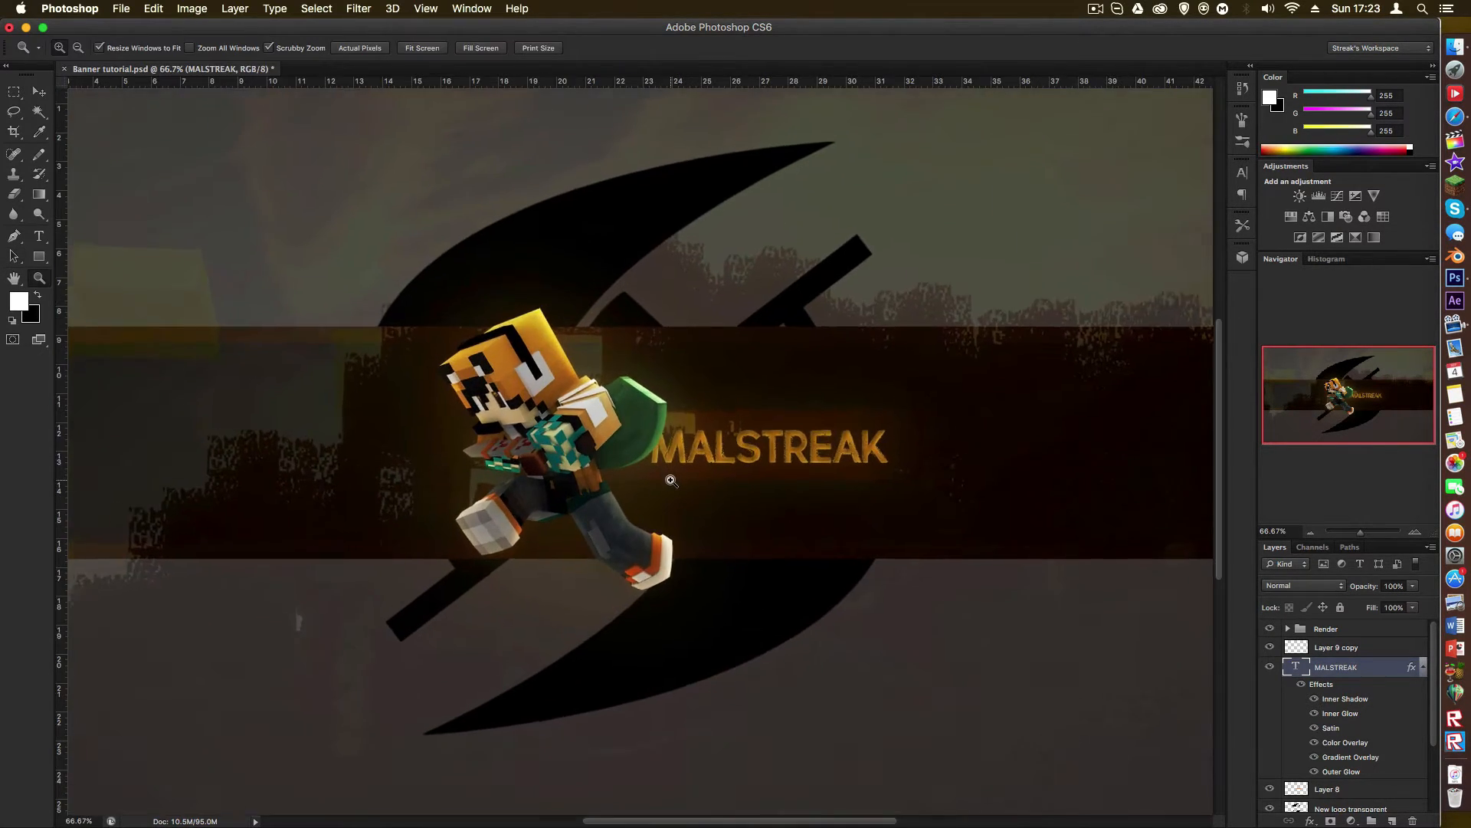
{"action": "left_click", "coordinate": [671, 480], "text": "alt"}
{"action": "left_click", "coordinate": [671, 480], "text": "alt"}
{"action": "left_click", "coordinate": [672, 480], "text": "alt"}
{"action": "left_click", "coordinate": [671, 480], "text": "alt"}
{"action": "left_click_drag", "start_coordinate": [712, 489], "coordinate": [770, 499]}
{"action": "left_click", "coordinate": [532, 389]}
{"action": "left_click", "coordinate": [532, 389]}
{"action": "left_click", "coordinate": [567, 406], "text": "alt"}
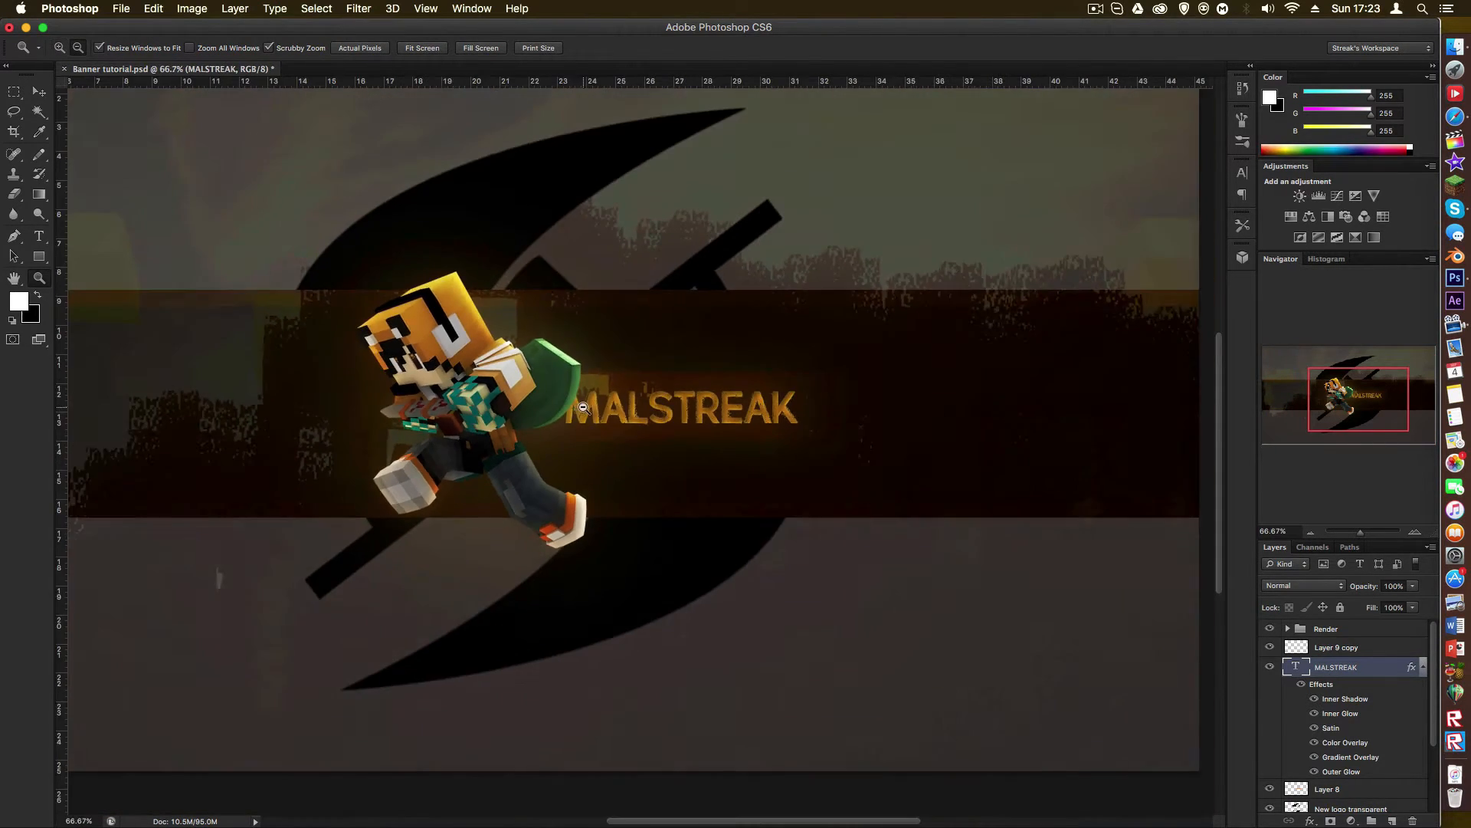
{"action": "left_click", "coordinate": [598, 414], "text": "alt"}
{"action": "left_click", "coordinate": [606, 416], "text": "alt"}
{"action": "left_click_drag", "start_coordinate": [679, 480], "coordinate": [678, 484]}
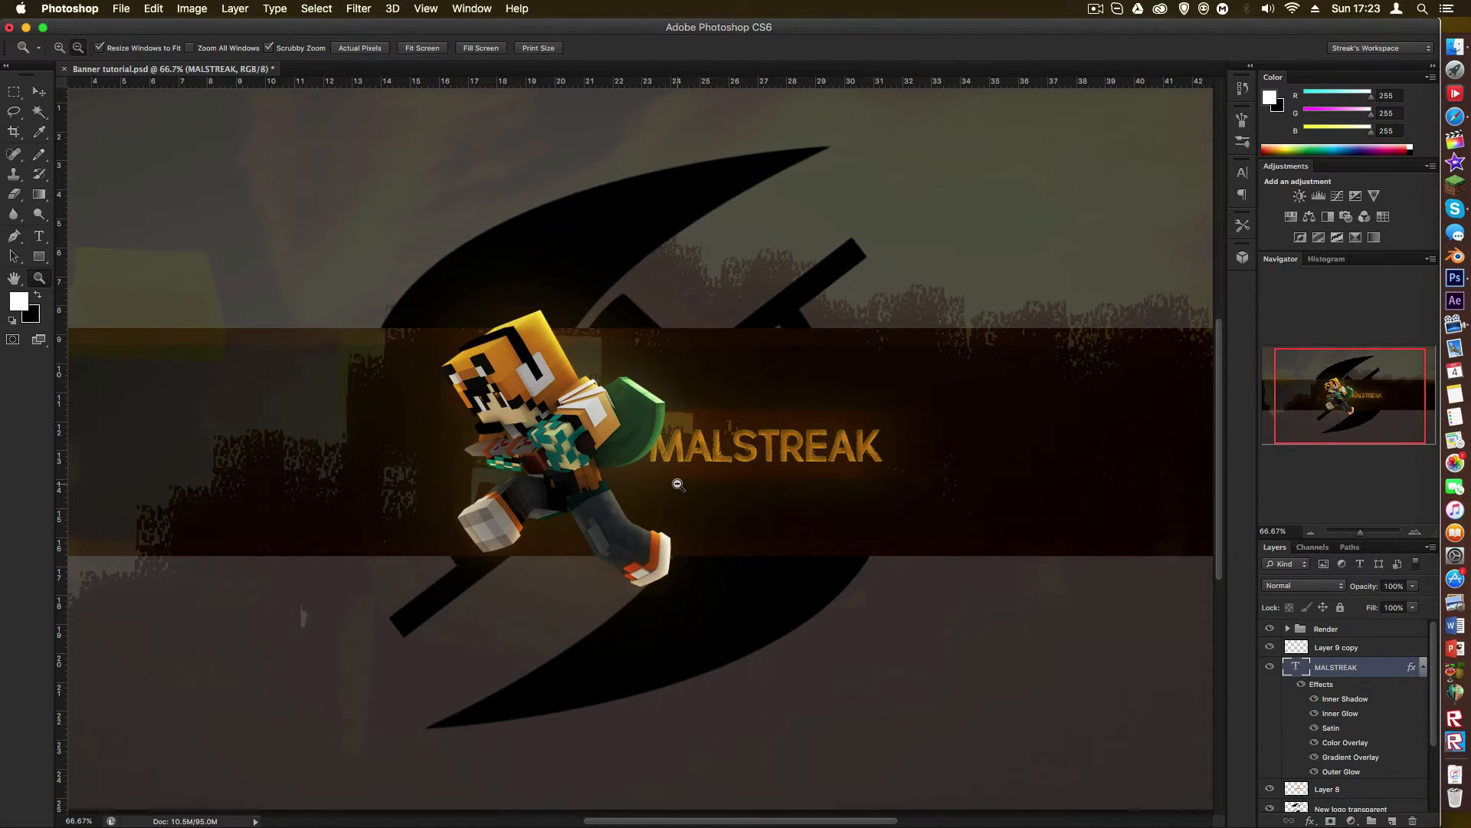
{"action": "left_click", "coordinate": [676, 482], "text": "alt"}
{"action": "left_click", "coordinate": [670, 479], "text": "alt"}
{"action": "left_click", "coordinate": [585, 446]}
{"action": "left_click", "coordinate": [583, 444]}
{"action": "key", "text": "super+1"}
{"action": "key", "text": "a"}
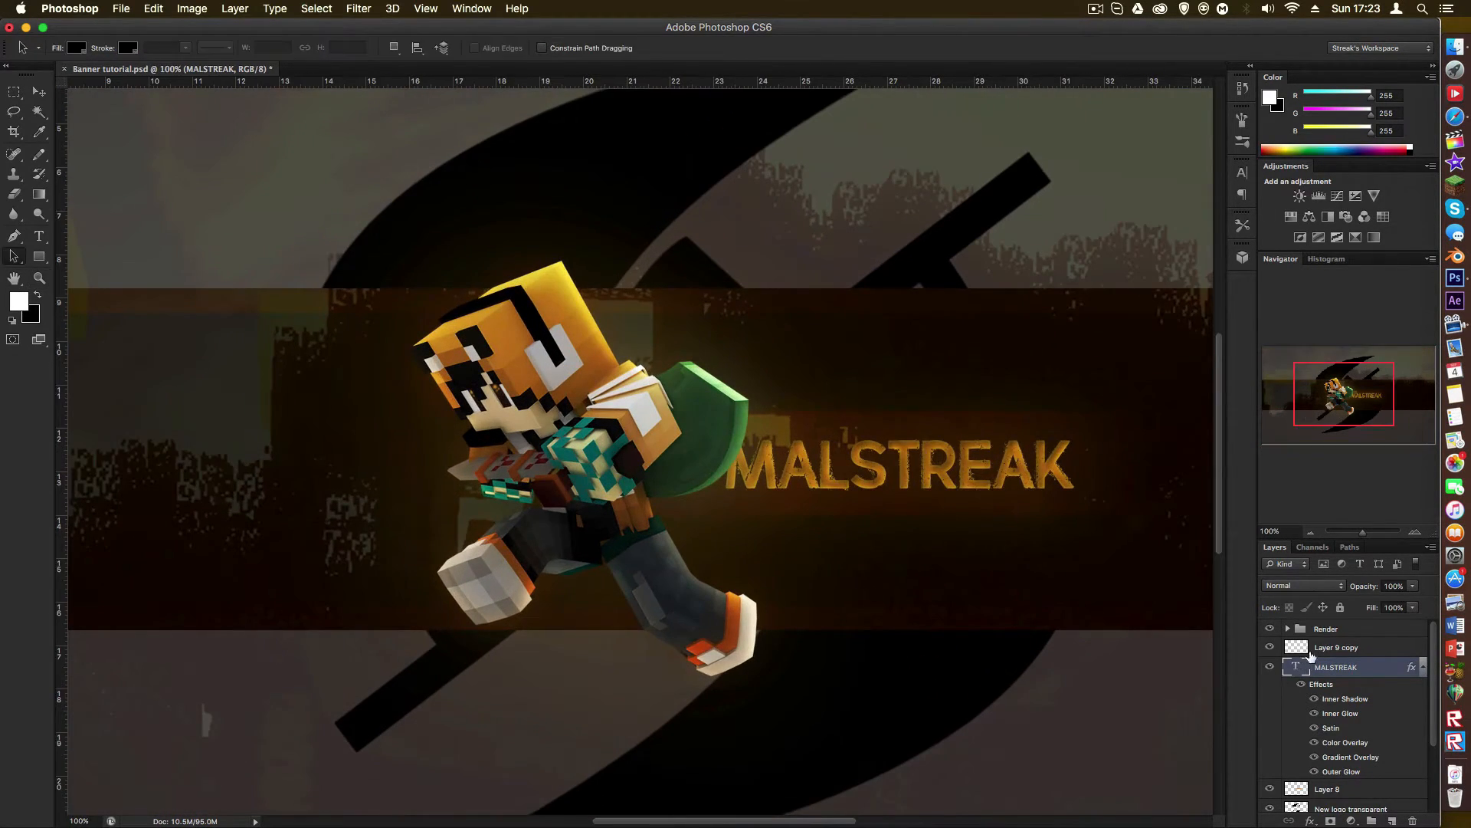
Step: Duplicate the malstreak copy 2 render layer inside the Render group
{"action": "scroll", "coordinate": [1377, 744], "scroll_direction": "down", "scroll_amount": 6}
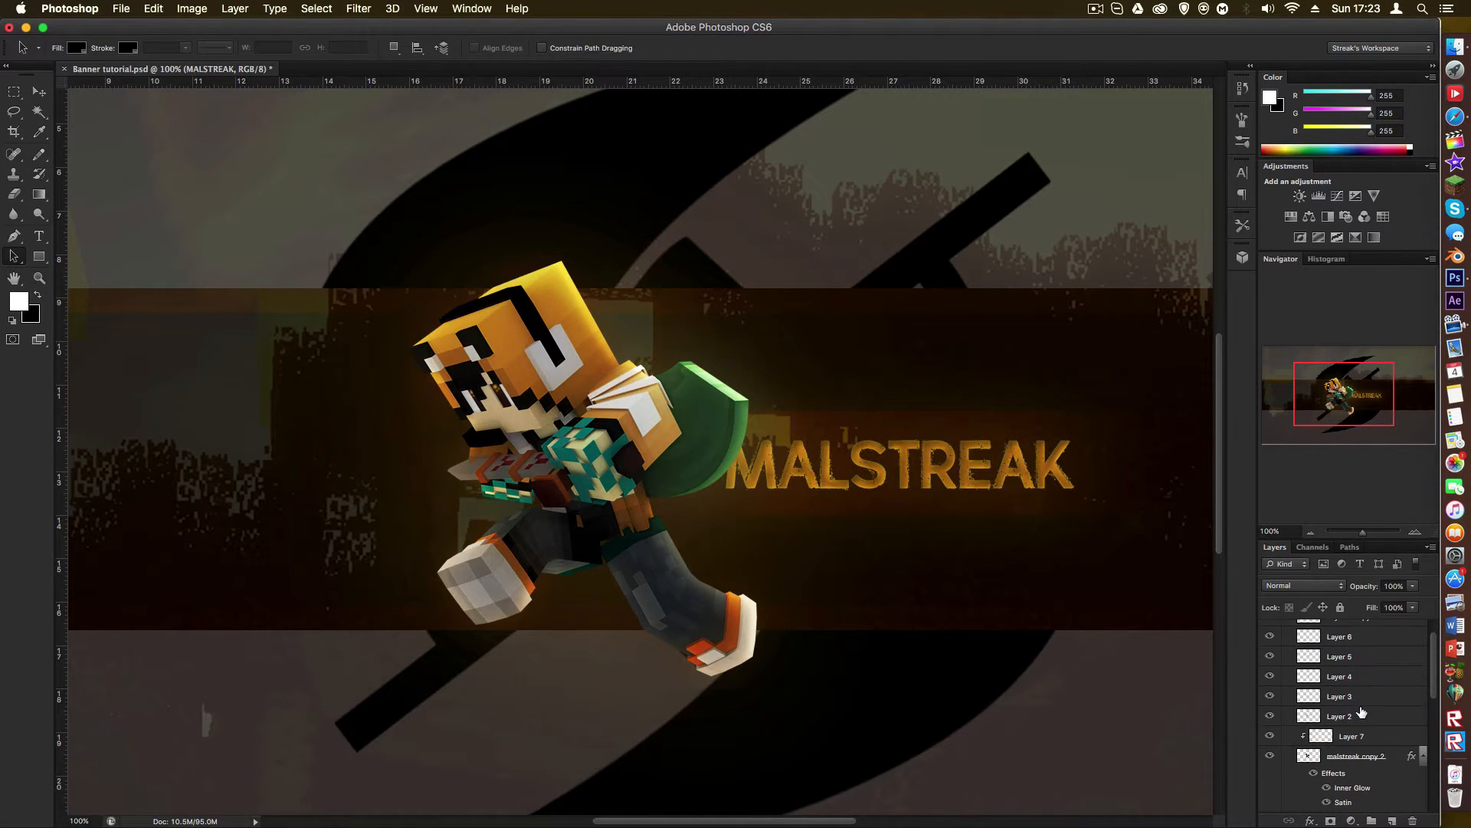
{"action": "scroll", "coordinate": [1386, 736], "scroll_direction": "down", "scroll_amount": 3}
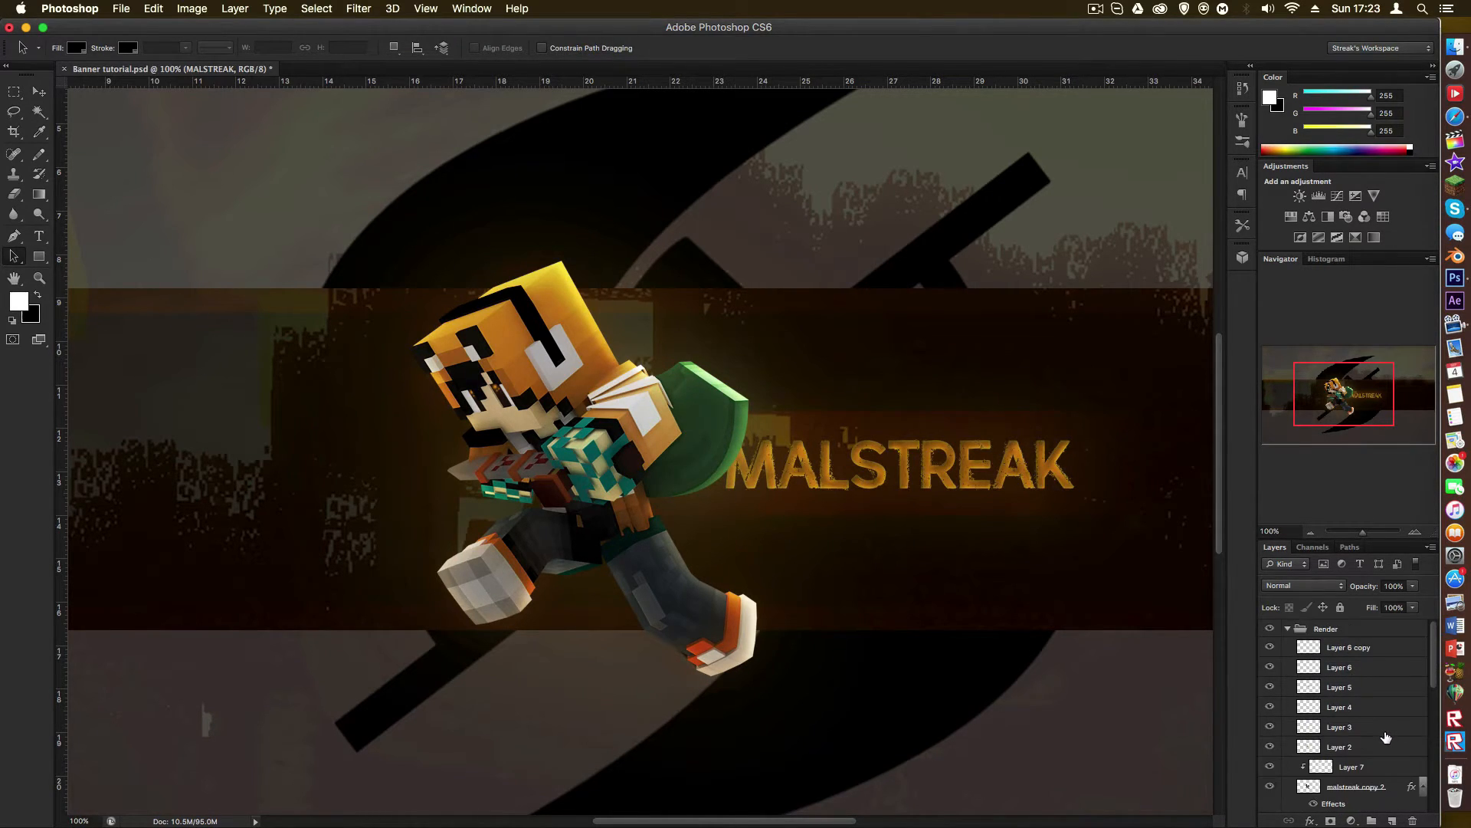
{"action": "scroll", "coordinate": [1384, 728], "scroll_direction": "up", "scroll_amount": 3}
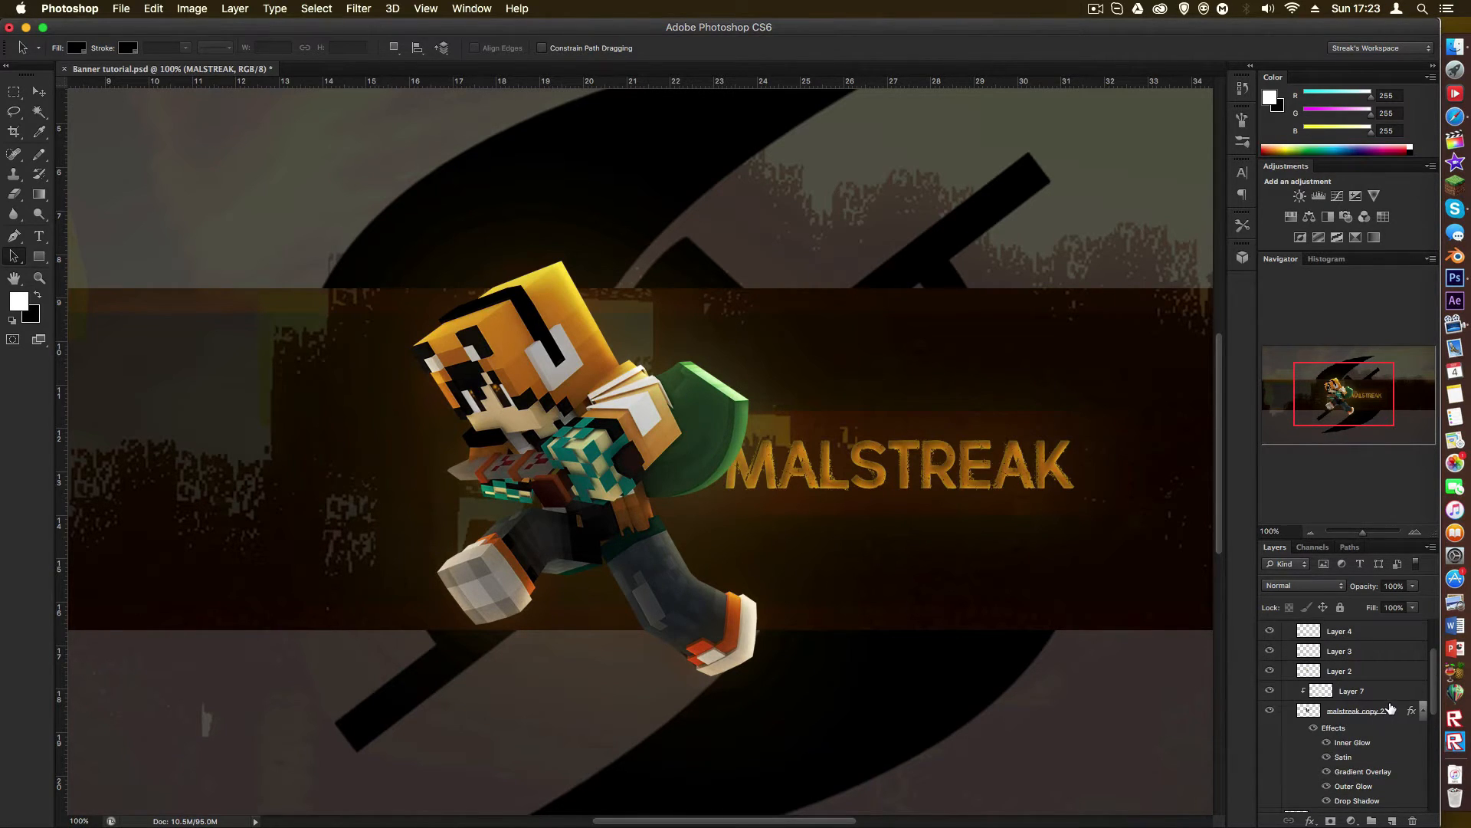
{"action": "right_click", "coordinate": [1391, 707]}
{"action": "left_click", "coordinate": [1226, 341]}
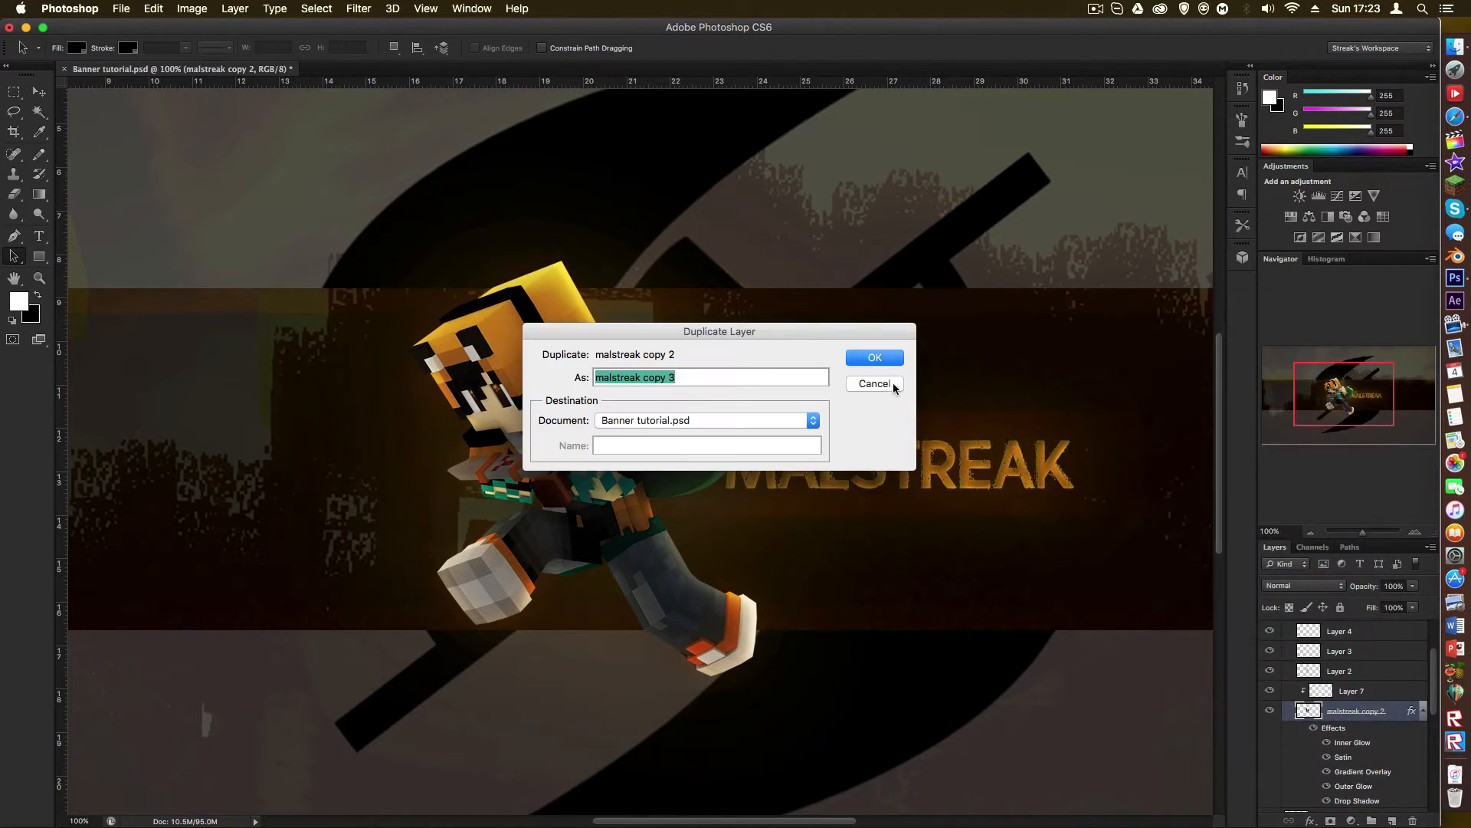
{"action": "key", "text": "Return"}
Step: Place the duplicated render layer directly above malstreak copy 2 and clip Layer 7 to it
{"action": "left_click_drag", "start_coordinate": [1361, 711], "coordinate": [1377, 779]}
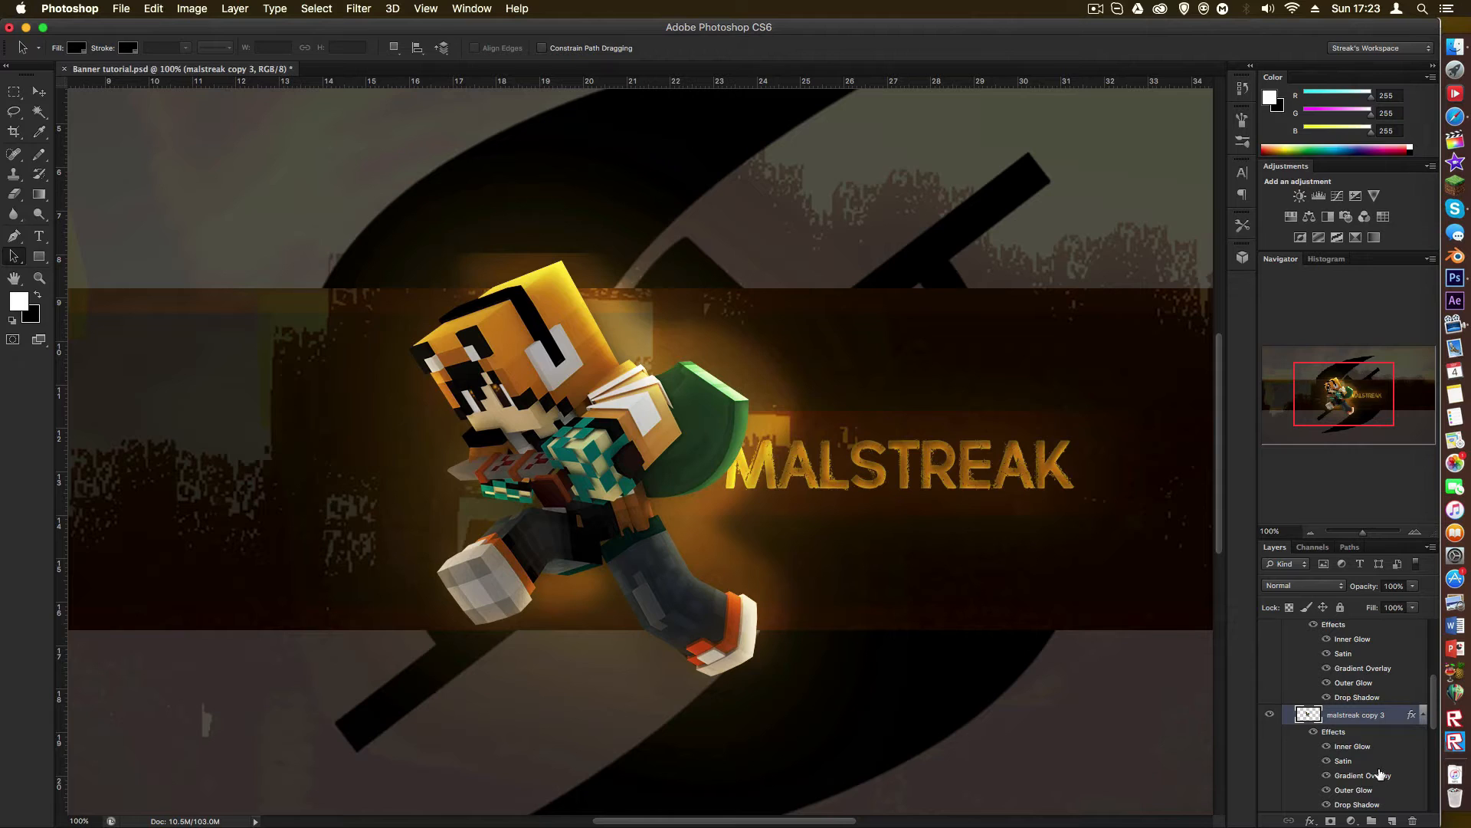
{"action": "scroll", "coordinate": [1381, 771], "scroll_direction": "up", "scroll_amount": 5}
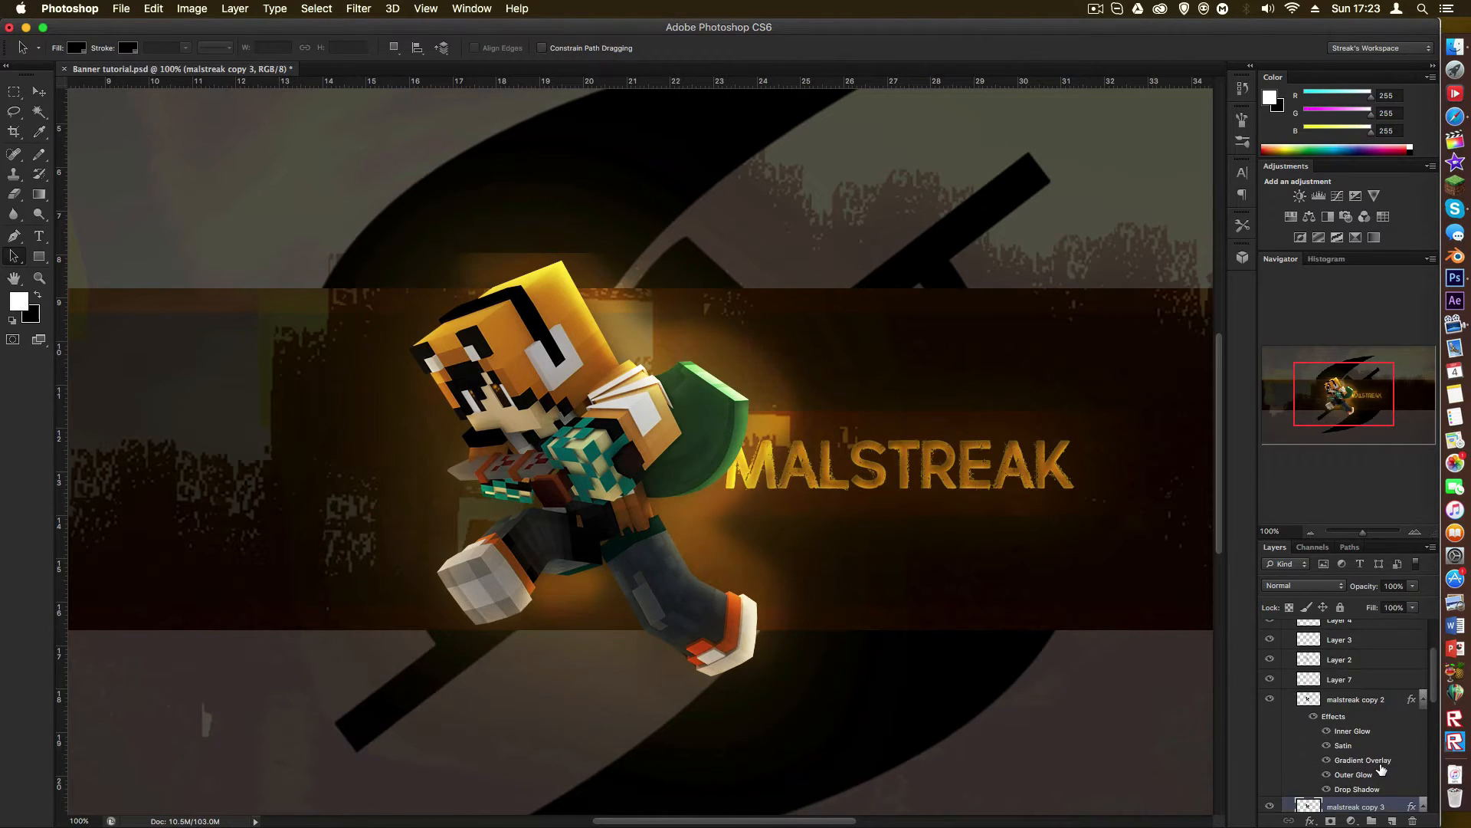
{"action": "left_click_drag", "start_coordinate": [1374, 805], "coordinate": [1345, 684]}
{"action": "left_click", "coordinate": [1345, 684], "text": "alt"}
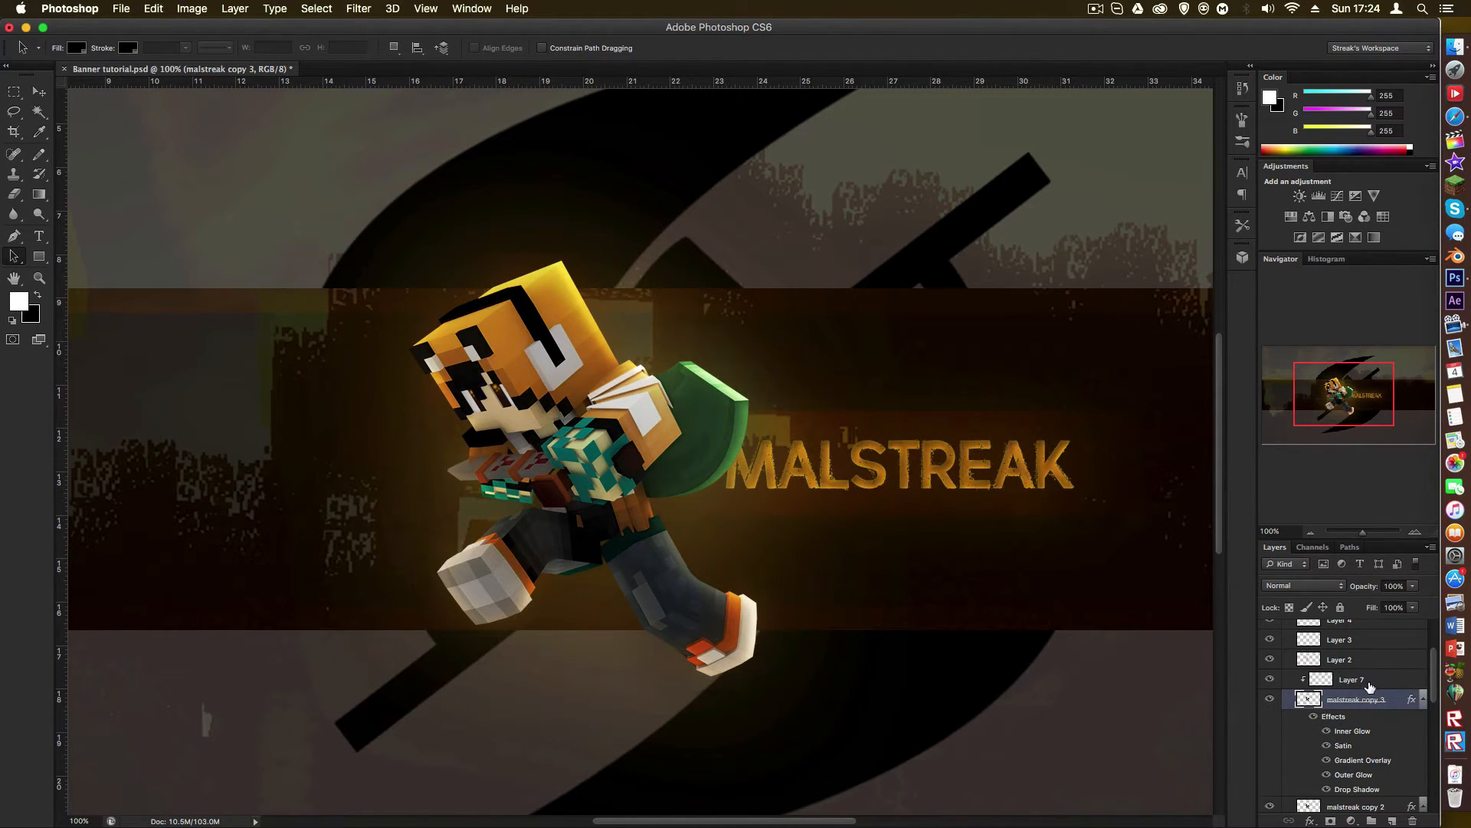
Step: Try a Motion Blur of 32° and 219 pixels on the malstreak copy 3 layer, then undo it
{"action": "key", "text": "z"}
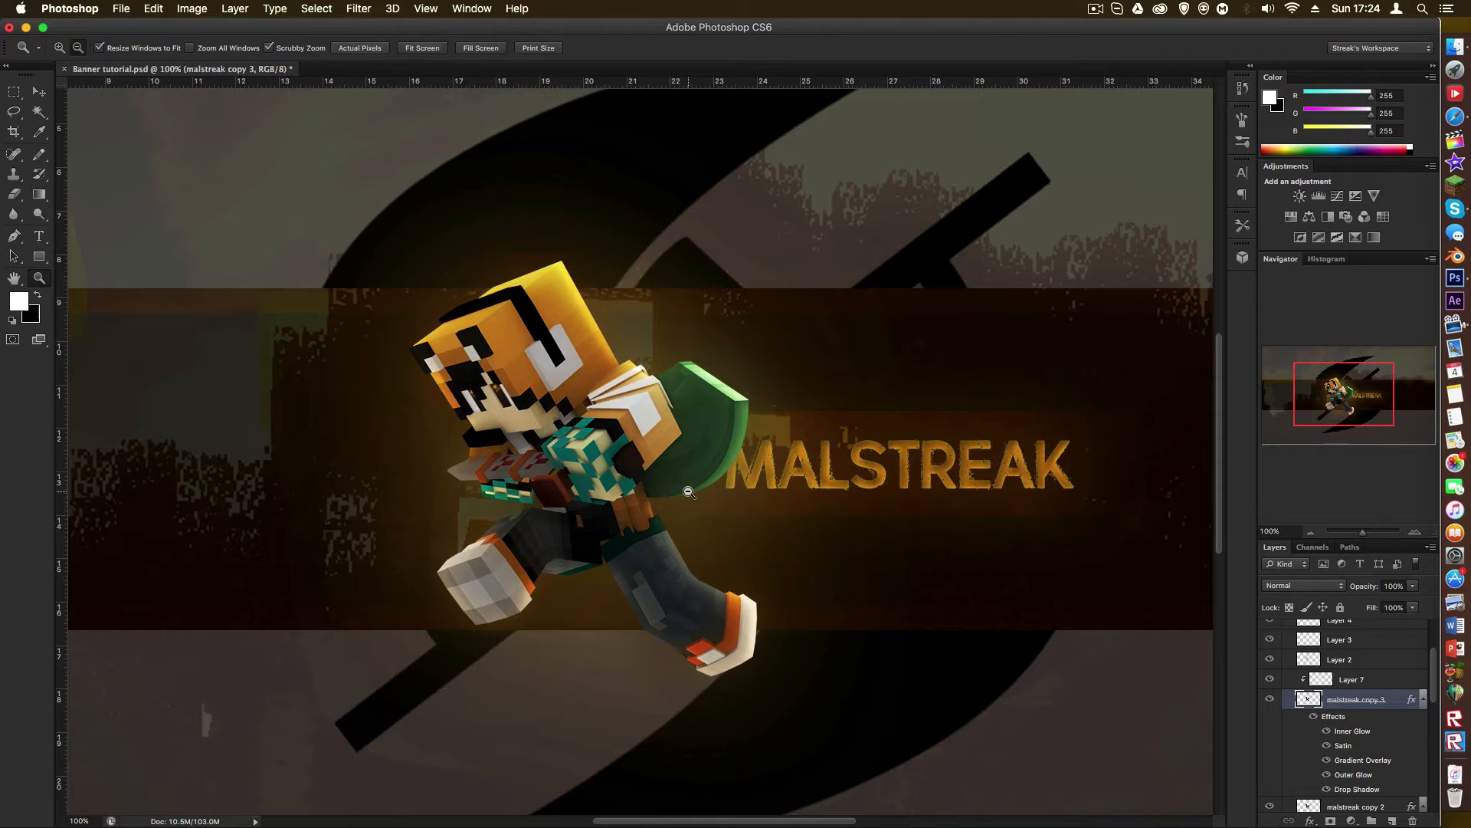
{"action": "left_click", "coordinate": [691, 493], "text": "alt"}
{"action": "left_click", "coordinate": [690, 493], "text": "alt"}
{"action": "left_click", "coordinate": [691, 492]}
{"action": "left_click", "coordinate": [529, 408]}
{"action": "key", "text": "a"}
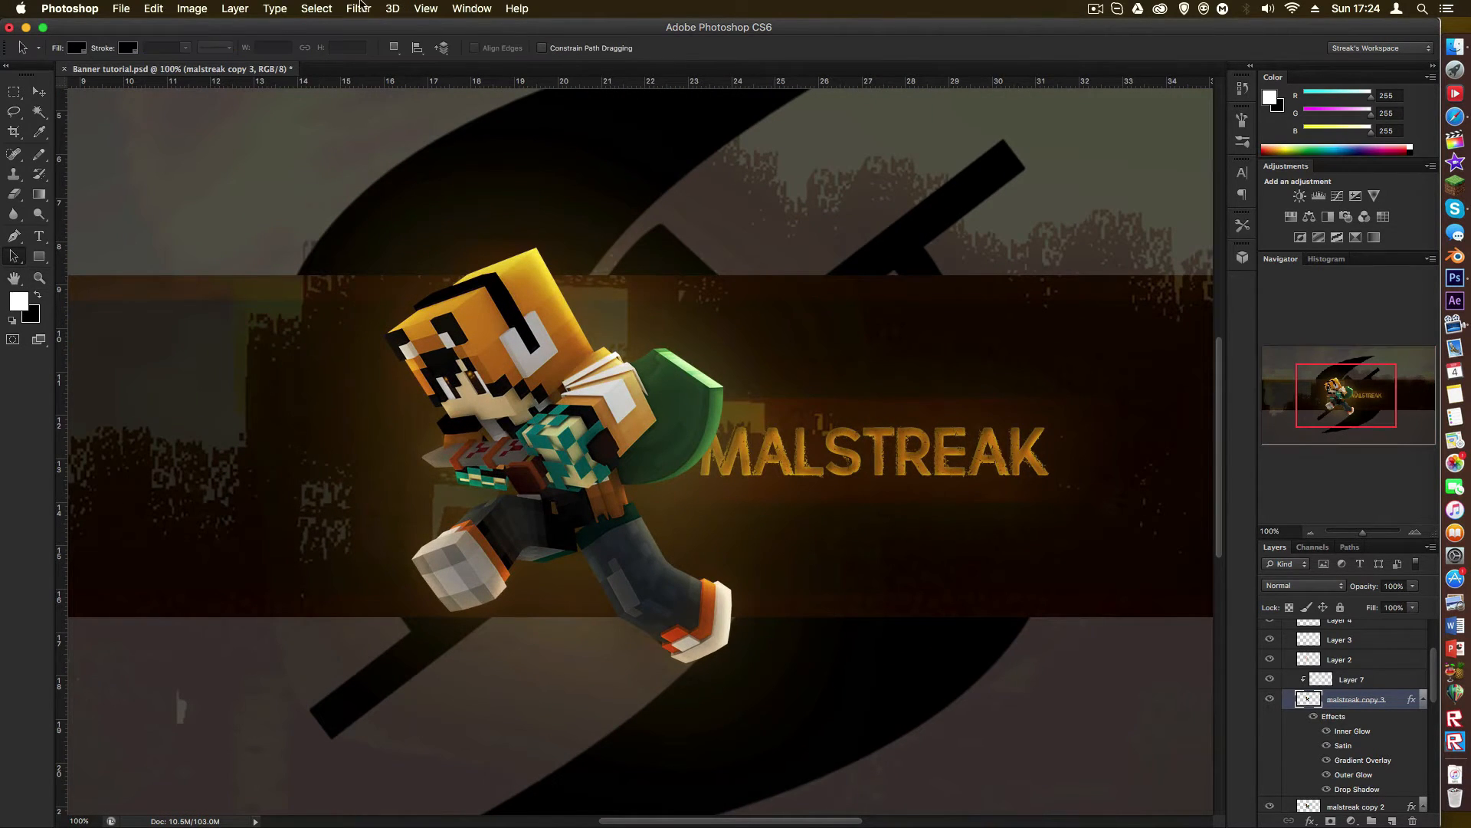
{"action": "left_click", "coordinate": [356, 9]}
{"action": "mouse_move", "coordinate": [422, 191]}
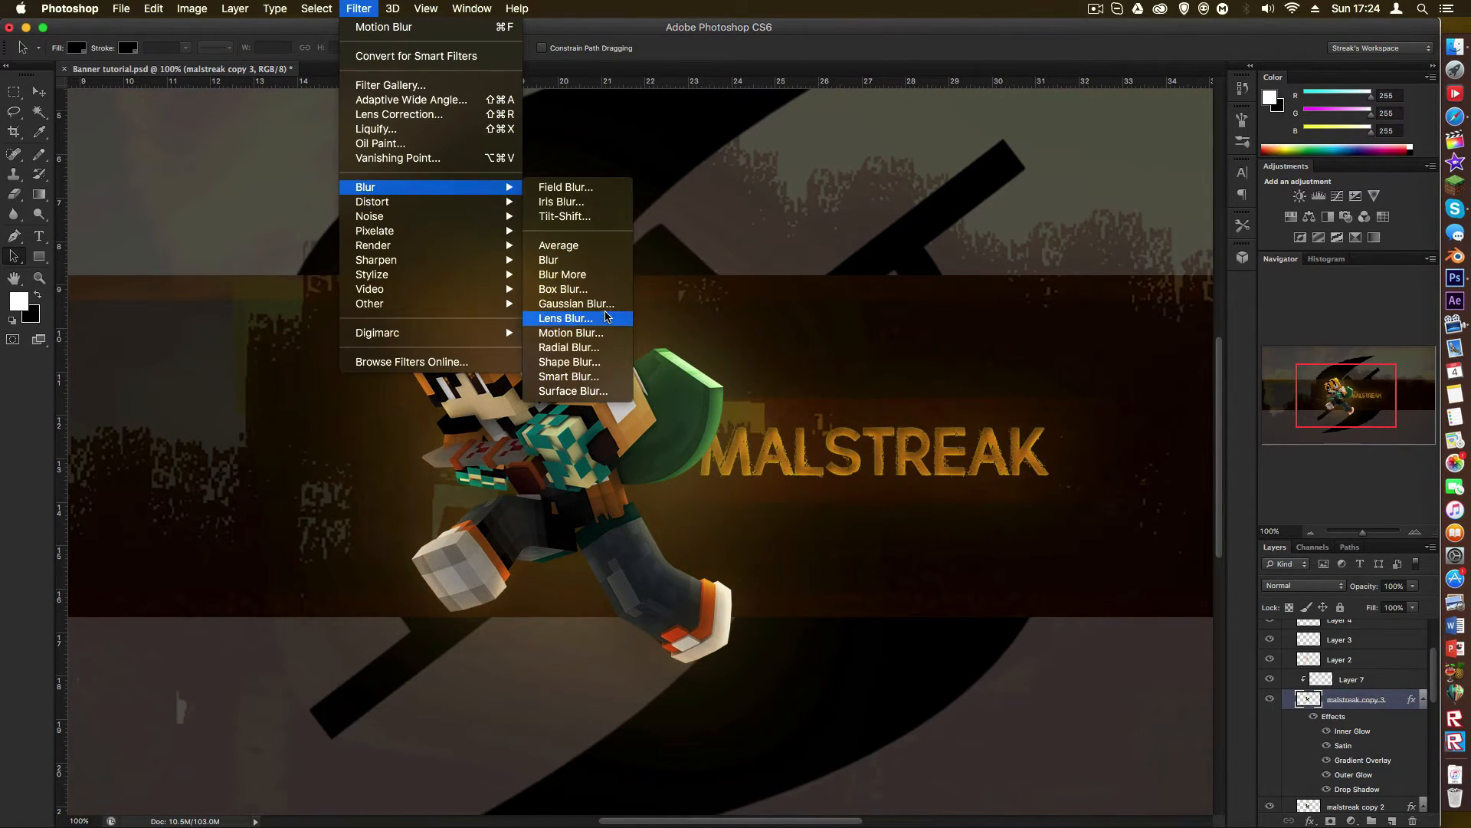
{"action": "left_click", "coordinate": [602, 335]}
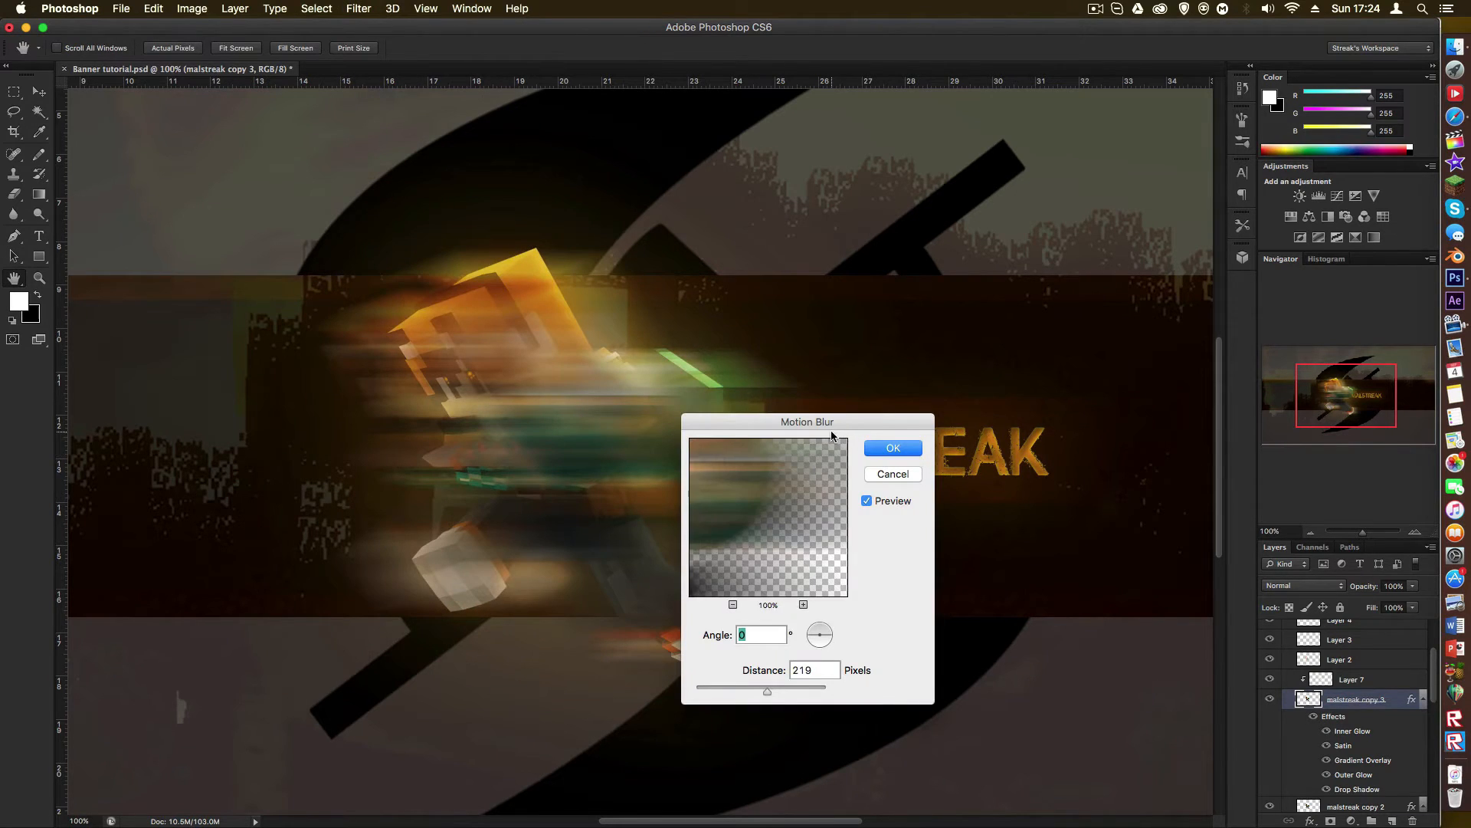
{"action": "left_click_drag", "start_coordinate": [912, 652], "coordinate": [909, 646]}
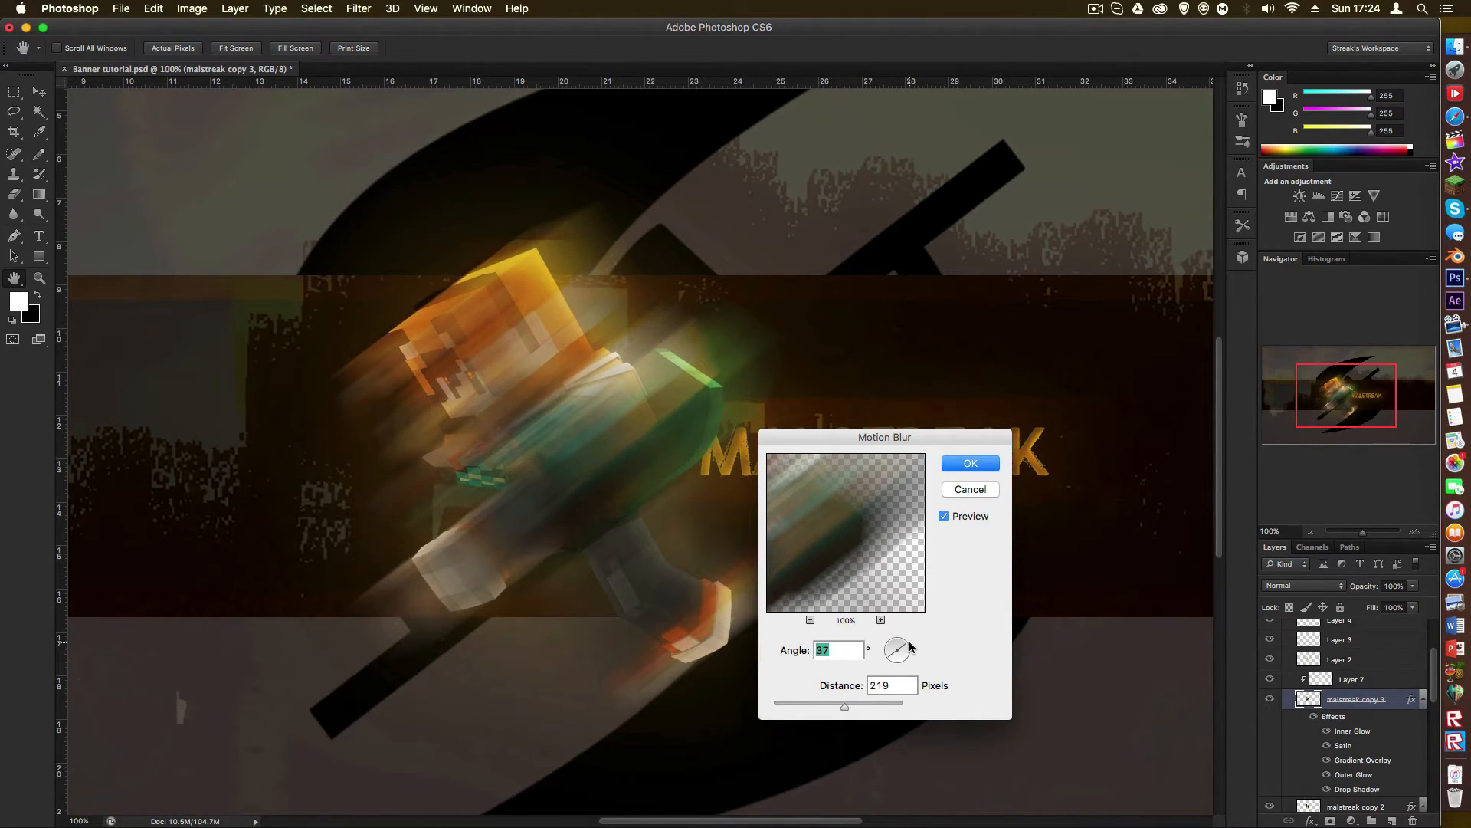
{"action": "left_click_drag", "start_coordinate": [910, 647], "coordinate": [912, 649]}
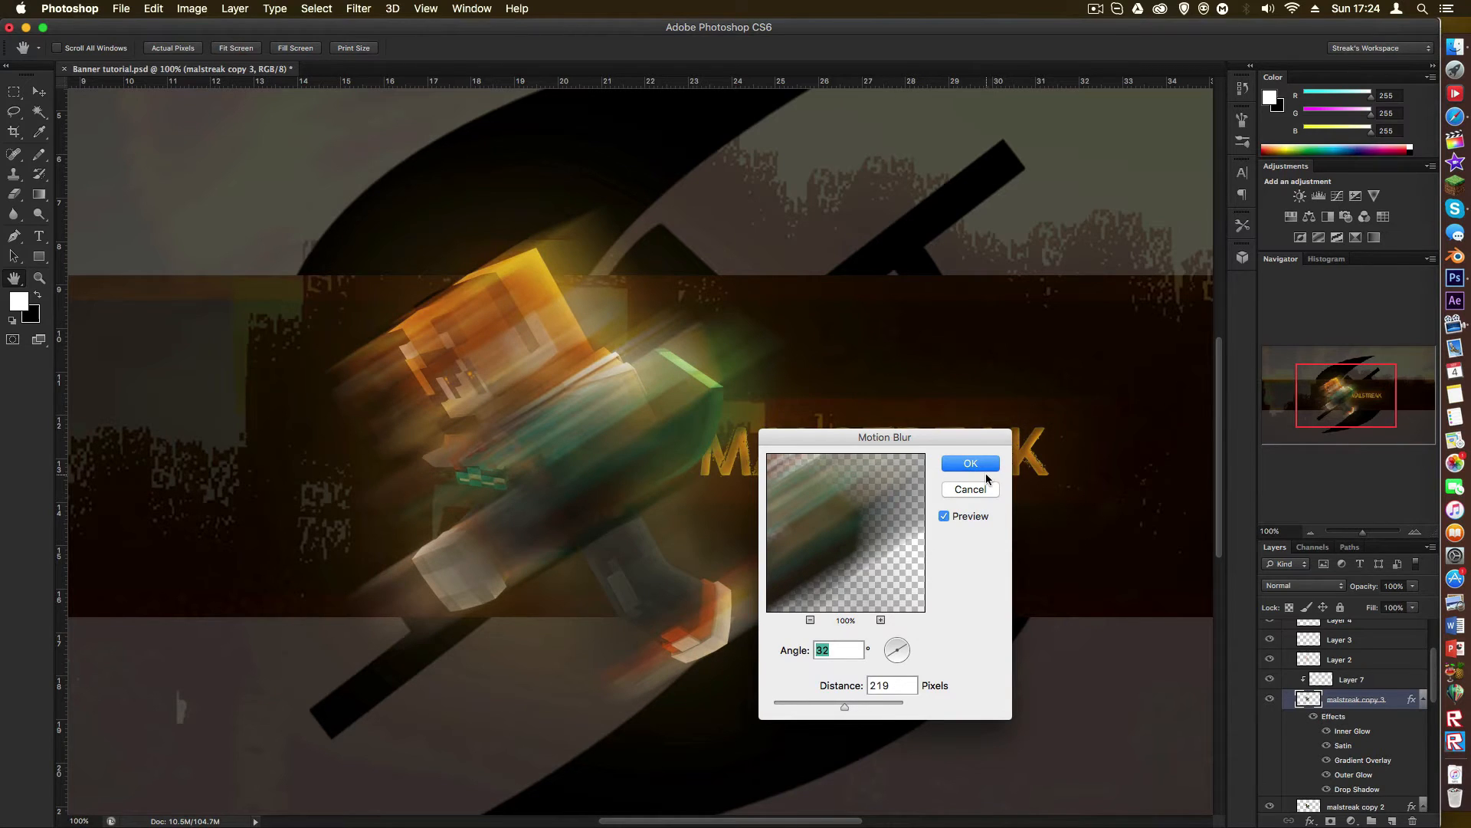
{"action": "left_click", "coordinate": [985, 468]}
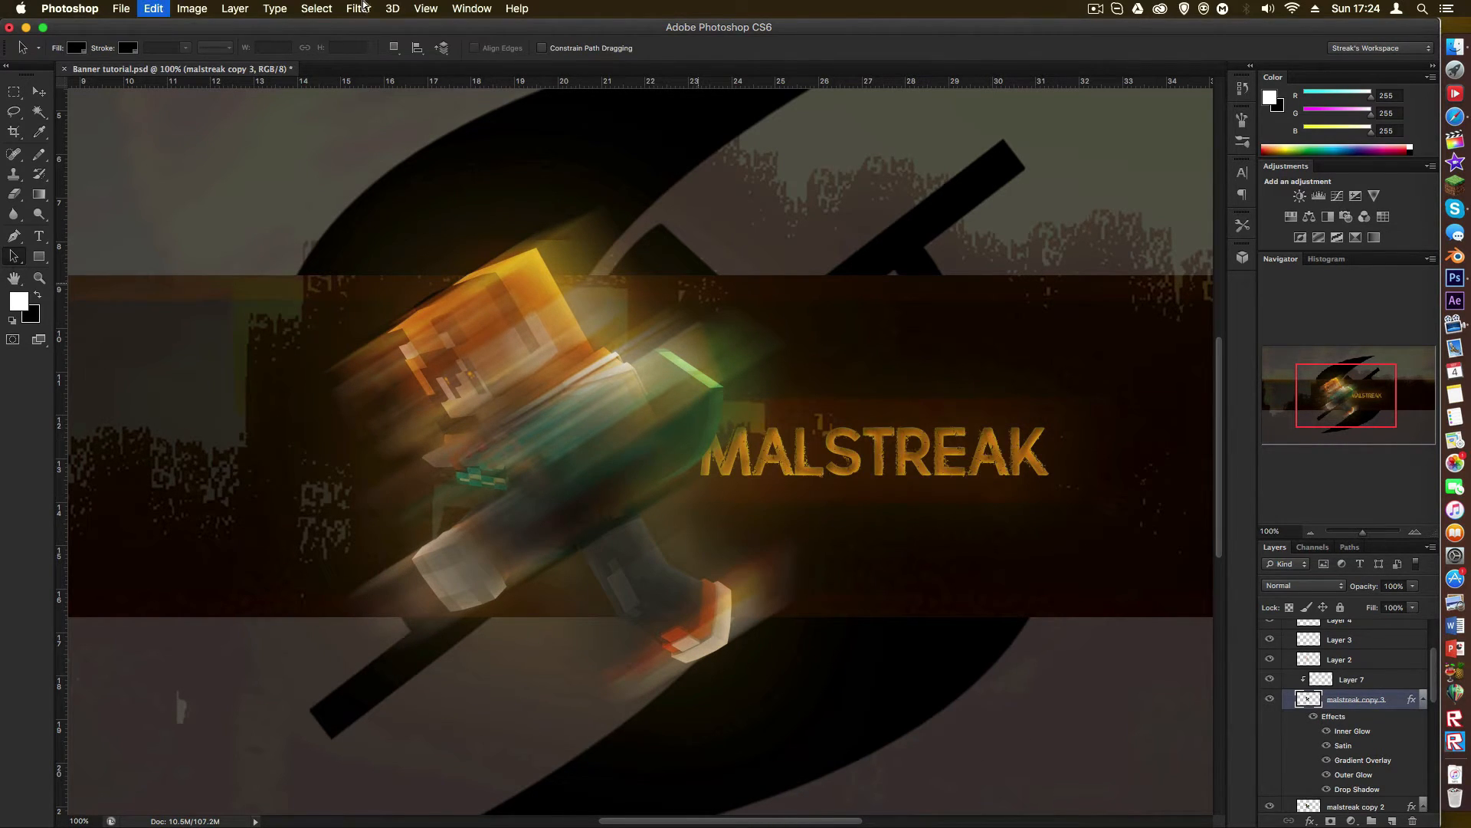
{"action": "key", "text": "super+z"}
Step: Apply a Motion Blur with a 32° angle and 111 pixels distance to the malstreak copy 3 layer and check the banner
{"action": "left_click", "coordinate": [359, 9]}
{"action": "mouse_move", "coordinate": [420, 189]}
{"action": "left_click", "coordinate": [588, 332]}
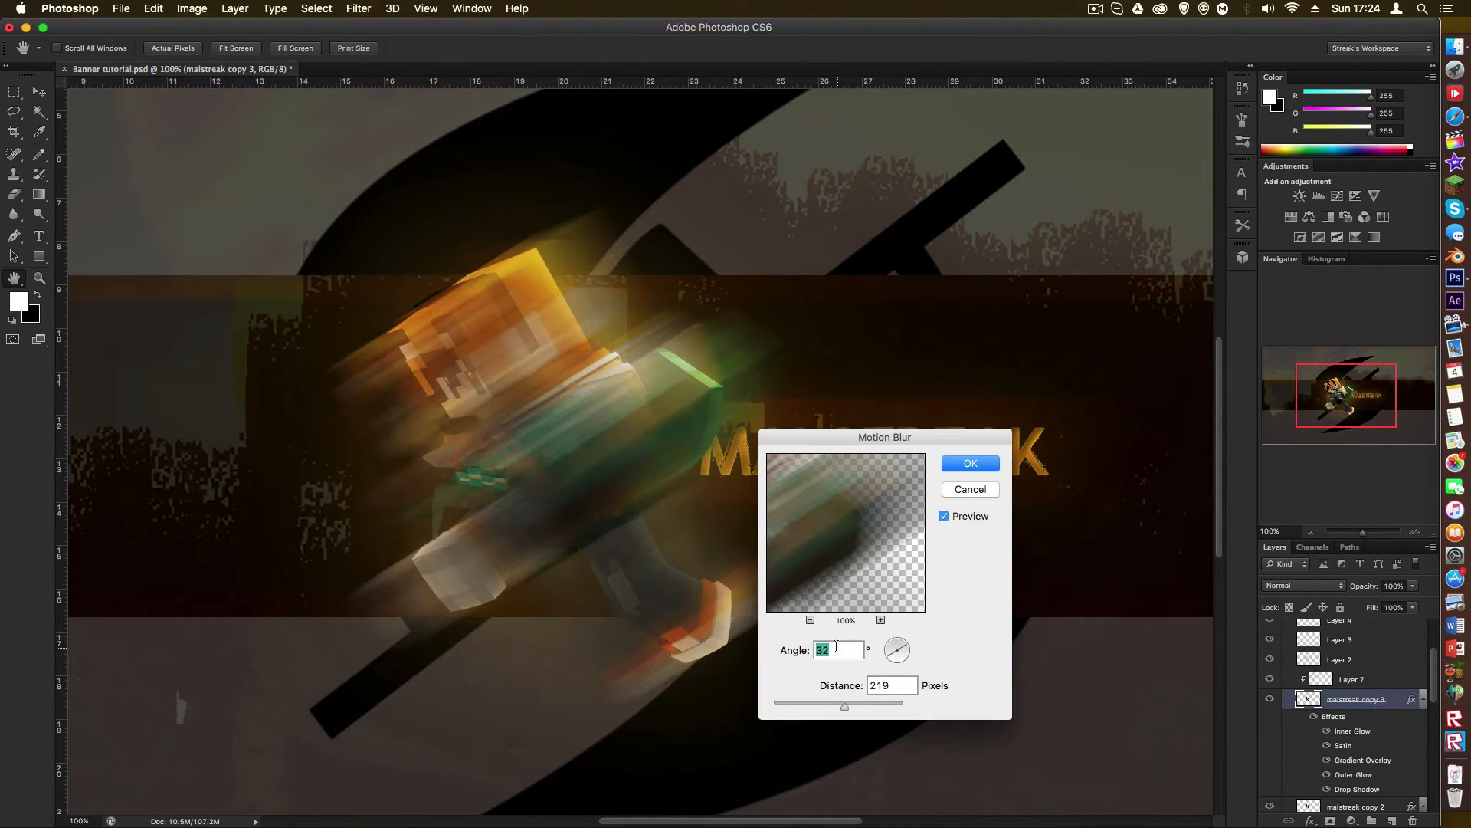
{"action": "left_click", "coordinate": [811, 707]}
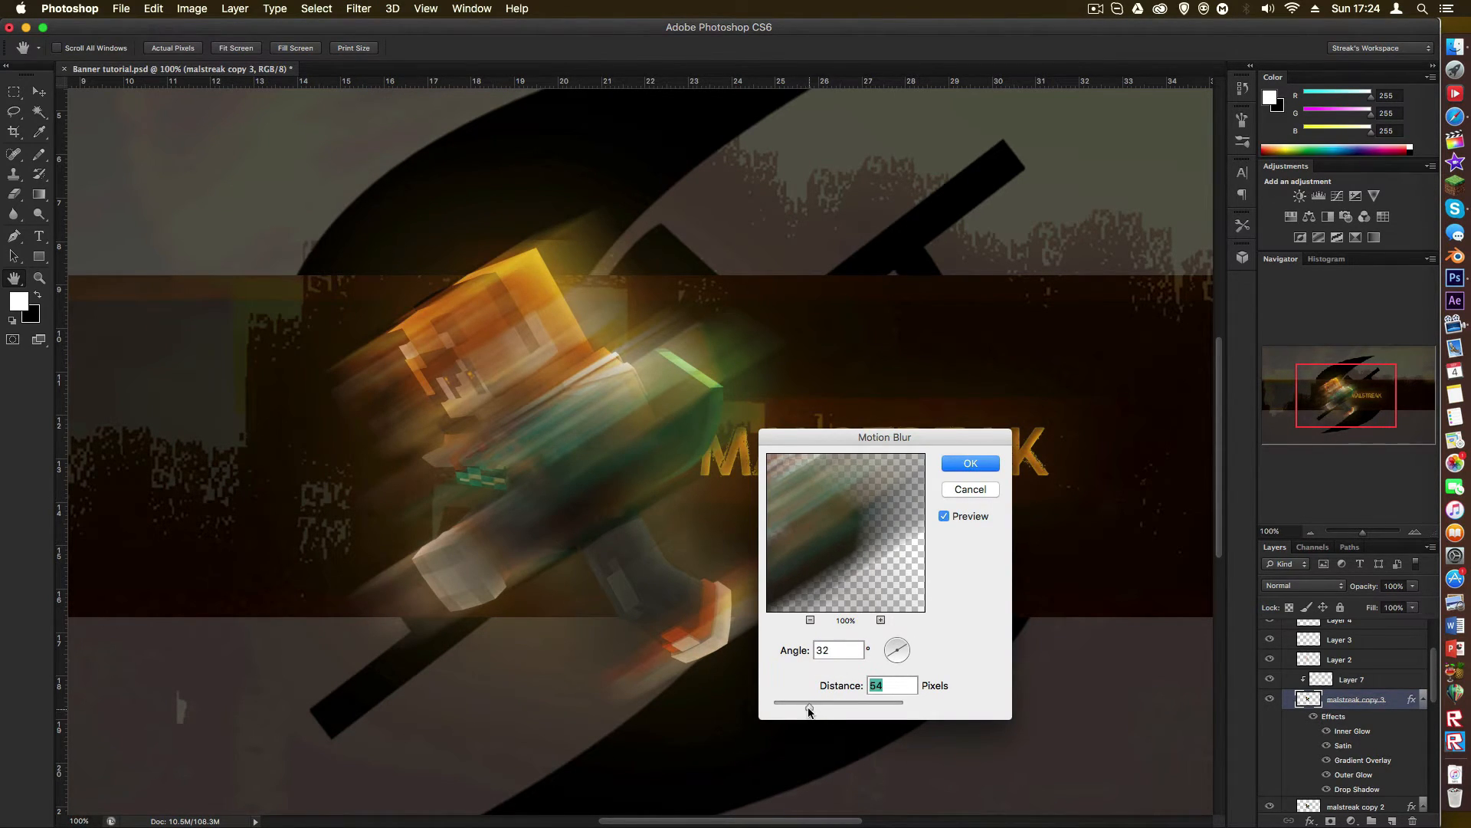
{"action": "left_click_drag", "start_coordinate": [812, 702], "coordinate": [821, 702]}
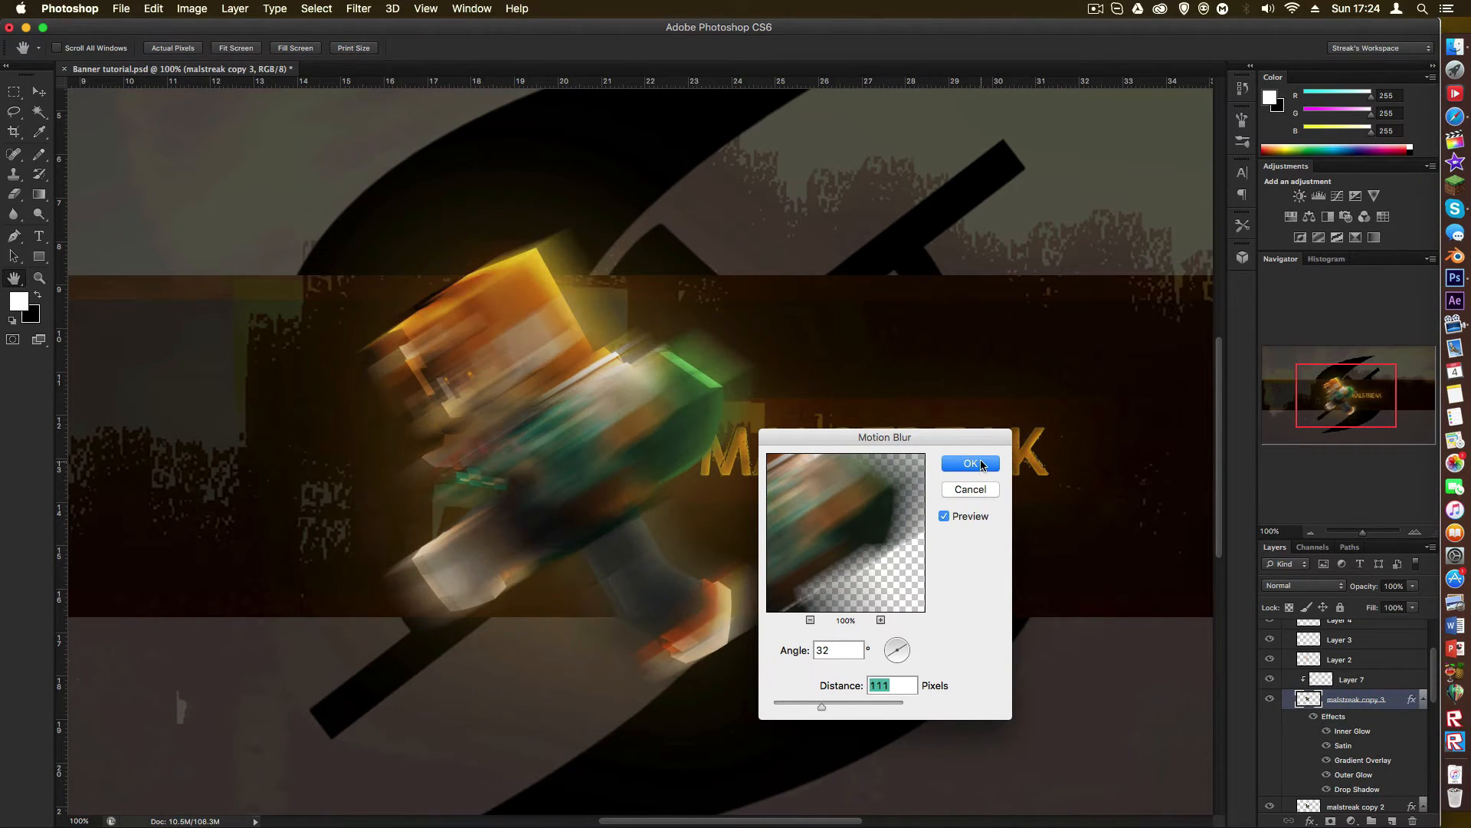
{"action": "left_click", "coordinate": [978, 465]}
{"action": "left_click", "coordinate": [656, 437], "text": "alt"}
{"action": "left_click", "coordinate": [657, 438], "text": "alt"}
{"action": "left_click", "coordinate": [601, 443]}
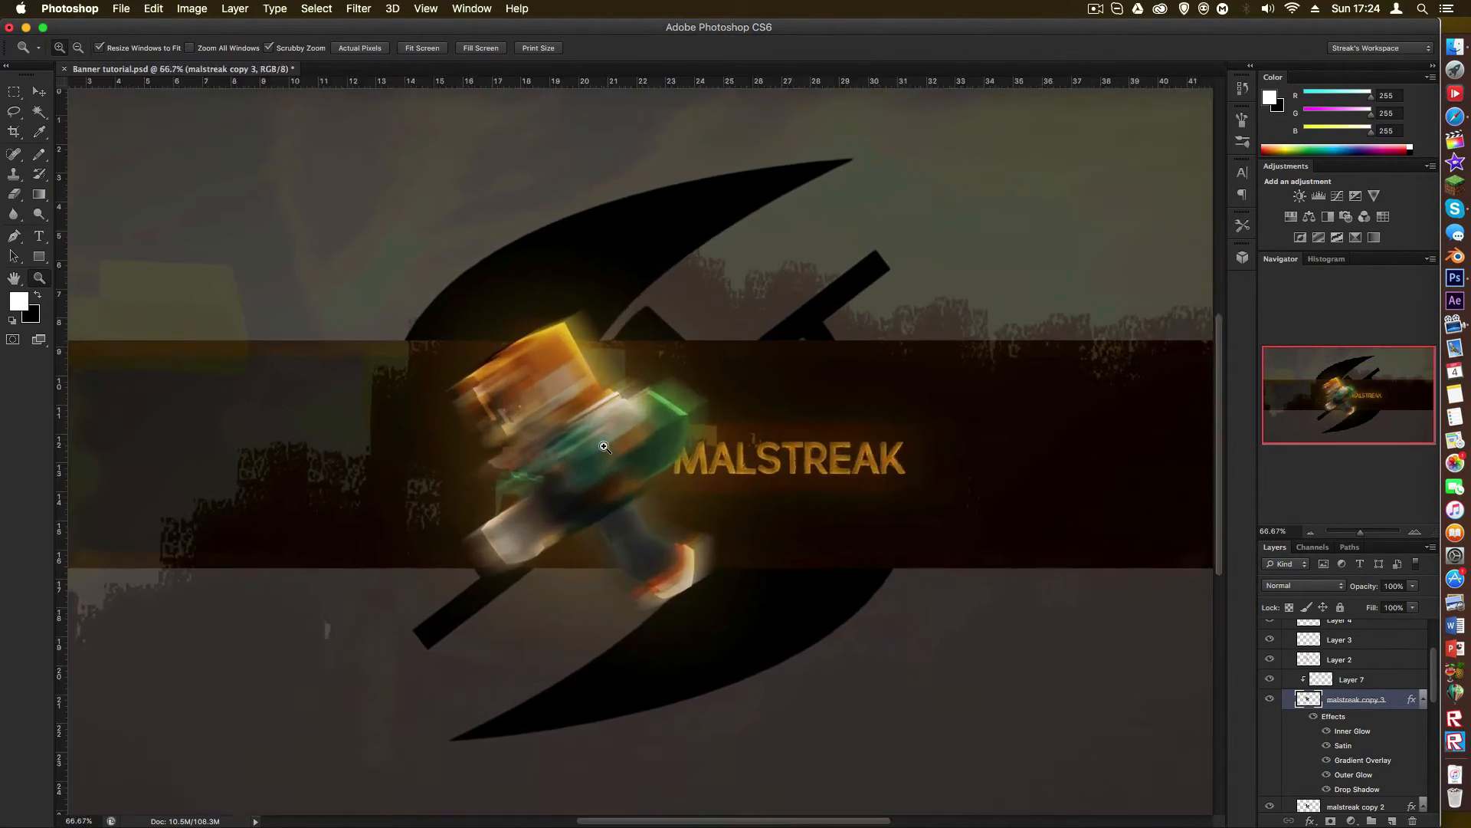
{"action": "left_click", "coordinate": [600, 443]}
Step: Test the Eraser on the blurred character's head, undo the stroke, and set the Eraser's opacity to 11%
{"action": "left_click", "coordinate": [14, 193]}
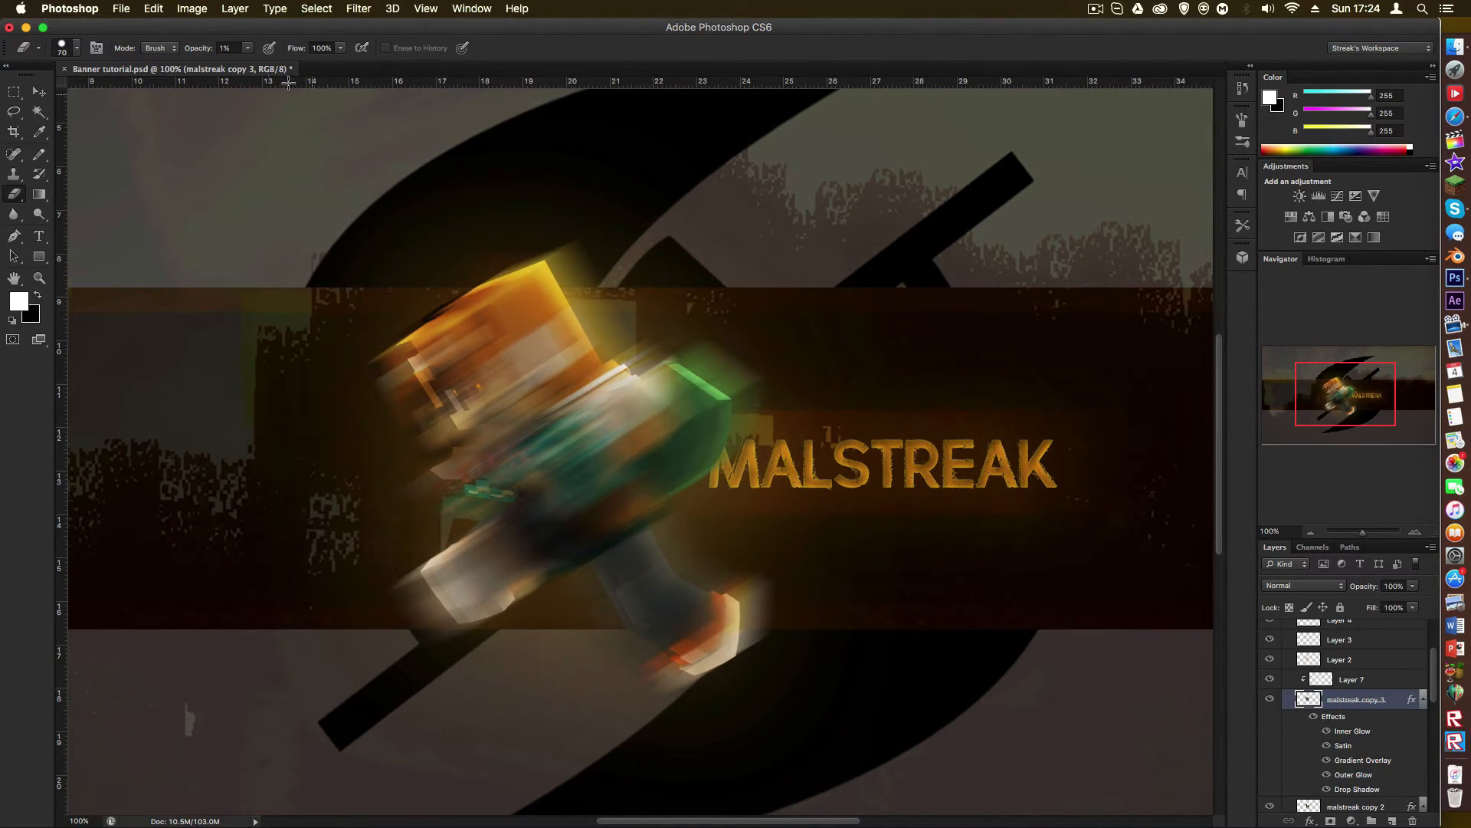
{"action": "left_click_drag", "start_coordinate": [249, 51], "coordinate": [320, 65]}
{"action": "mouse_move", "coordinate": [414, 351]}
{"action": "left_mouse_down"}
{"action": "mouse_move", "coordinate": [456, 428]}
{"action": "mouse_move", "coordinate": [427, 333]}
{"action": "mouse_move", "coordinate": [498, 488]}
{"action": "left_mouse_up"}
{"action": "key", "text": "super+z"}
{"action": "left_click", "coordinate": [247, 48]}
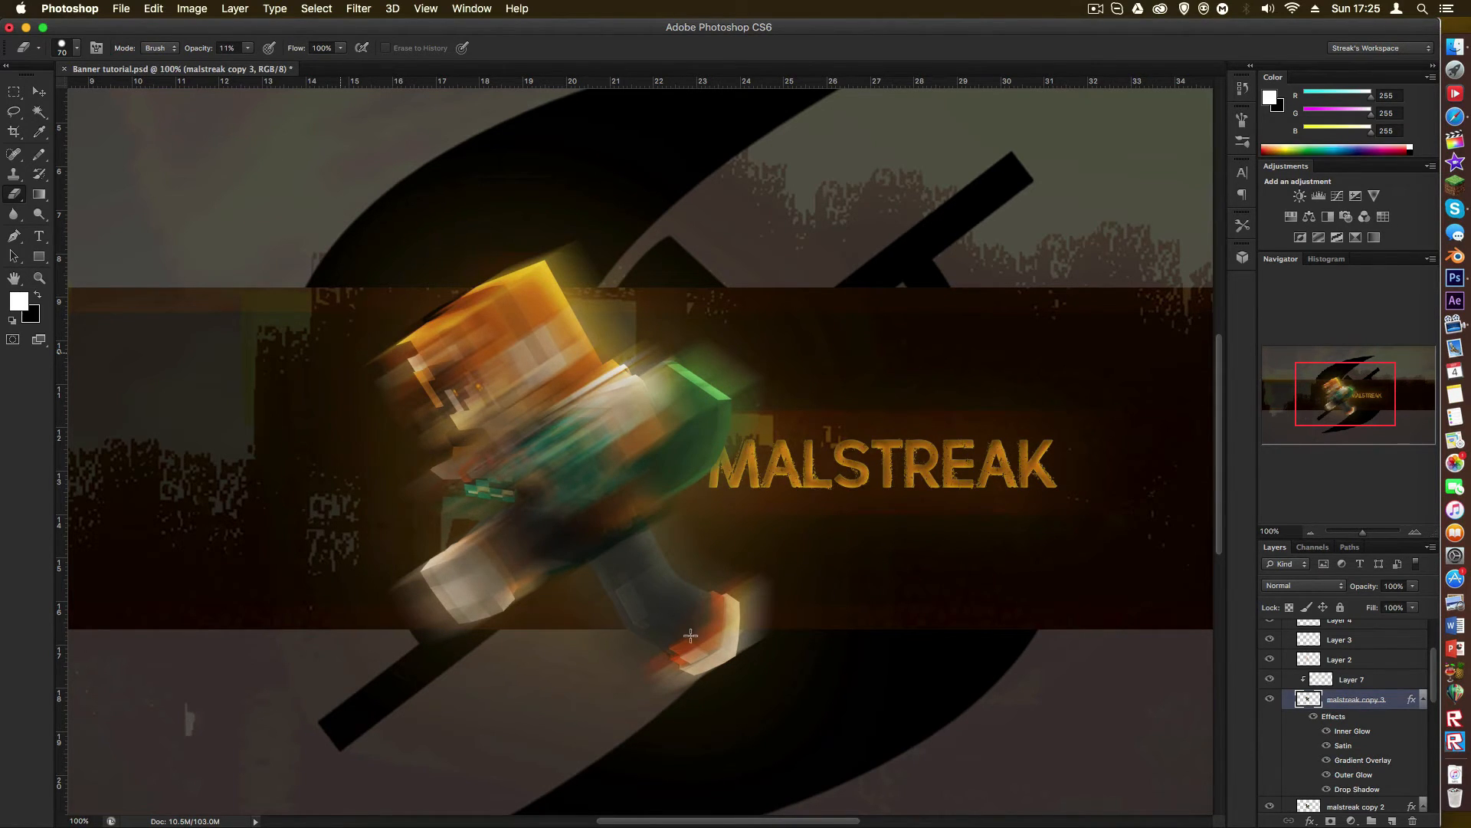
Step: Erase the motion blur covering the character's head, body and limbs, raising the Eraser's opacity to 45% for the stronger strokes
{"action": "mouse_move", "coordinate": [460, 383]}
{"action": "left_mouse_down"}
{"action": "mouse_move", "coordinate": [711, 635]}
{"action": "mouse_move", "coordinate": [539, 353]}
{"action": "left_mouse_up"}
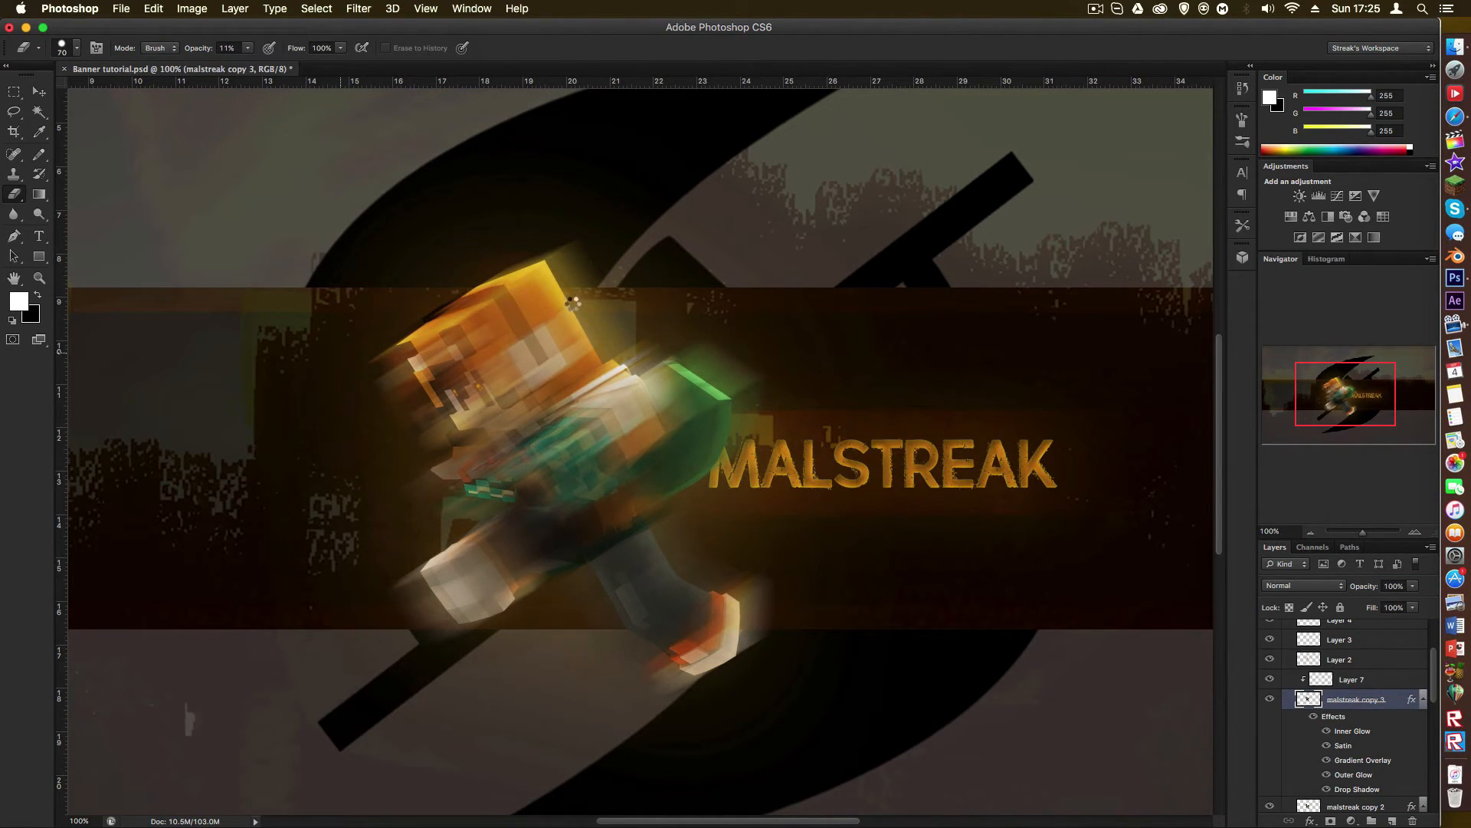
{"action": "left_click_drag", "start_coordinate": [629, 388], "coordinate": [530, 203]}
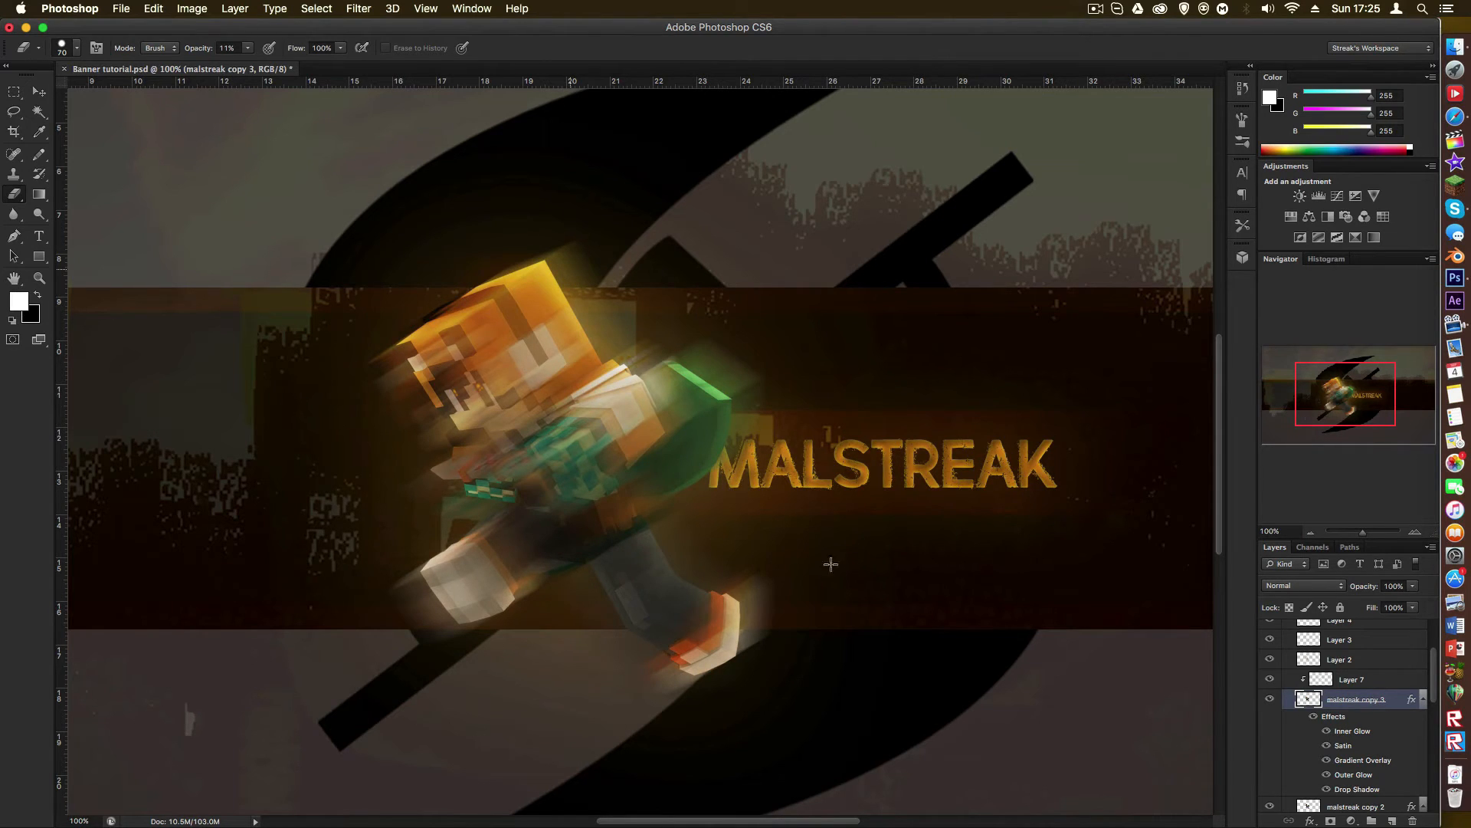
{"action": "left_click", "coordinate": [248, 47]}
{"action": "left_click", "coordinate": [309, 74]}
{"action": "mouse_move", "coordinate": [323, 276]}
{"action": "left_mouse_down"}
{"action": "mouse_move", "coordinate": [459, 713]}
{"action": "mouse_move", "coordinate": [344, 307]}
{"action": "left_mouse_up"}
{"action": "left_click_drag", "start_coordinate": [467, 593], "coordinate": [420, 471]}
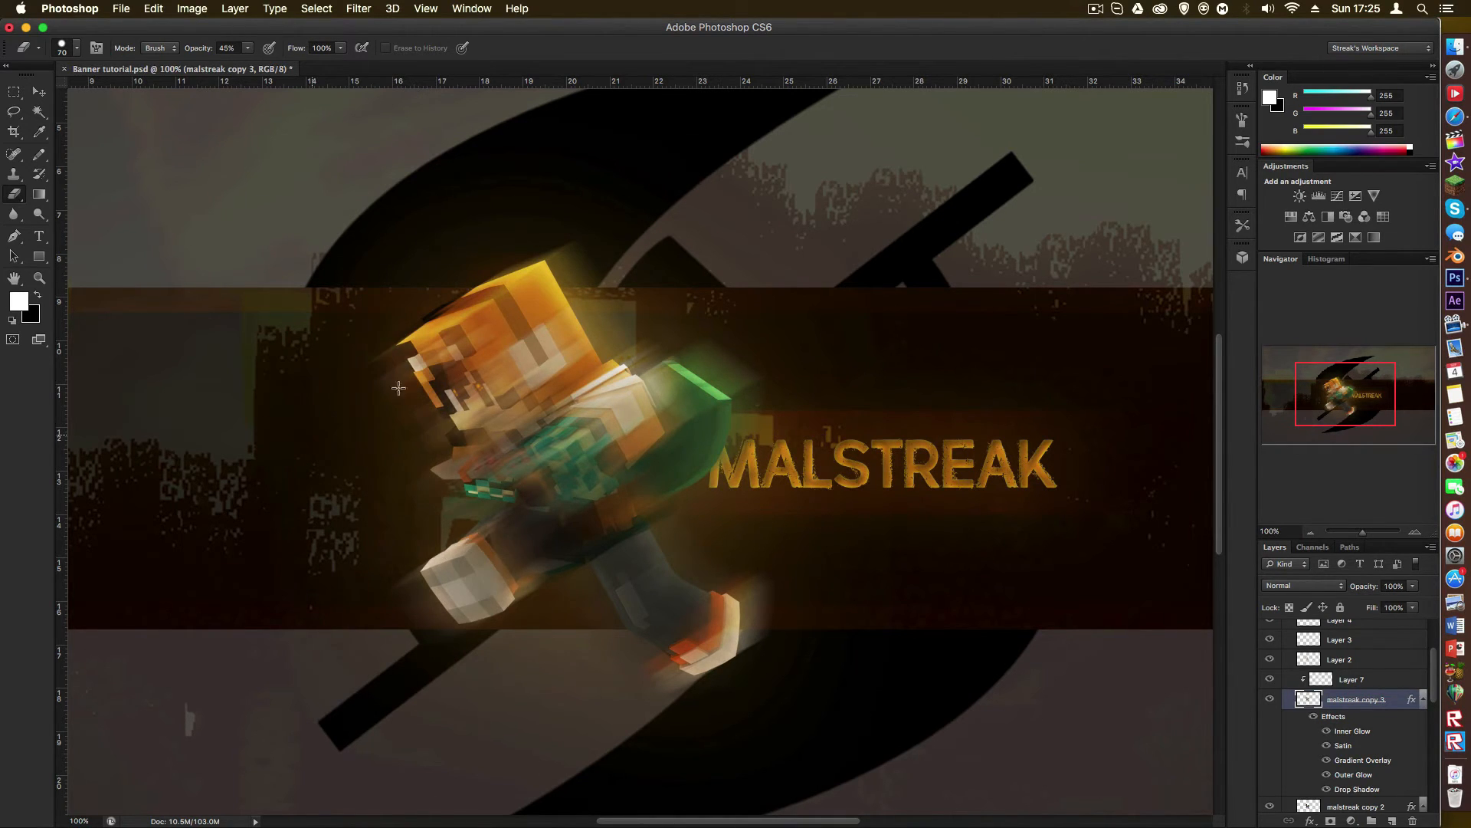
{"action": "mouse_move", "coordinate": [501, 557]}
{"action": "left_mouse_down"}
{"action": "mouse_move", "coordinate": [460, 345]}
{"action": "mouse_move", "coordinate": [491, 368]}
{"action": "mouse_move", "coordinate": [529, 322]}
{"action": "mouse_move", "coordinate": [562, 432]}
{"action": "mouse_move", "coordinate": [552, 329]}
{"action": "mouse_move", "coordinate": [606, 429]}
{"action": "left_mouse_up"}
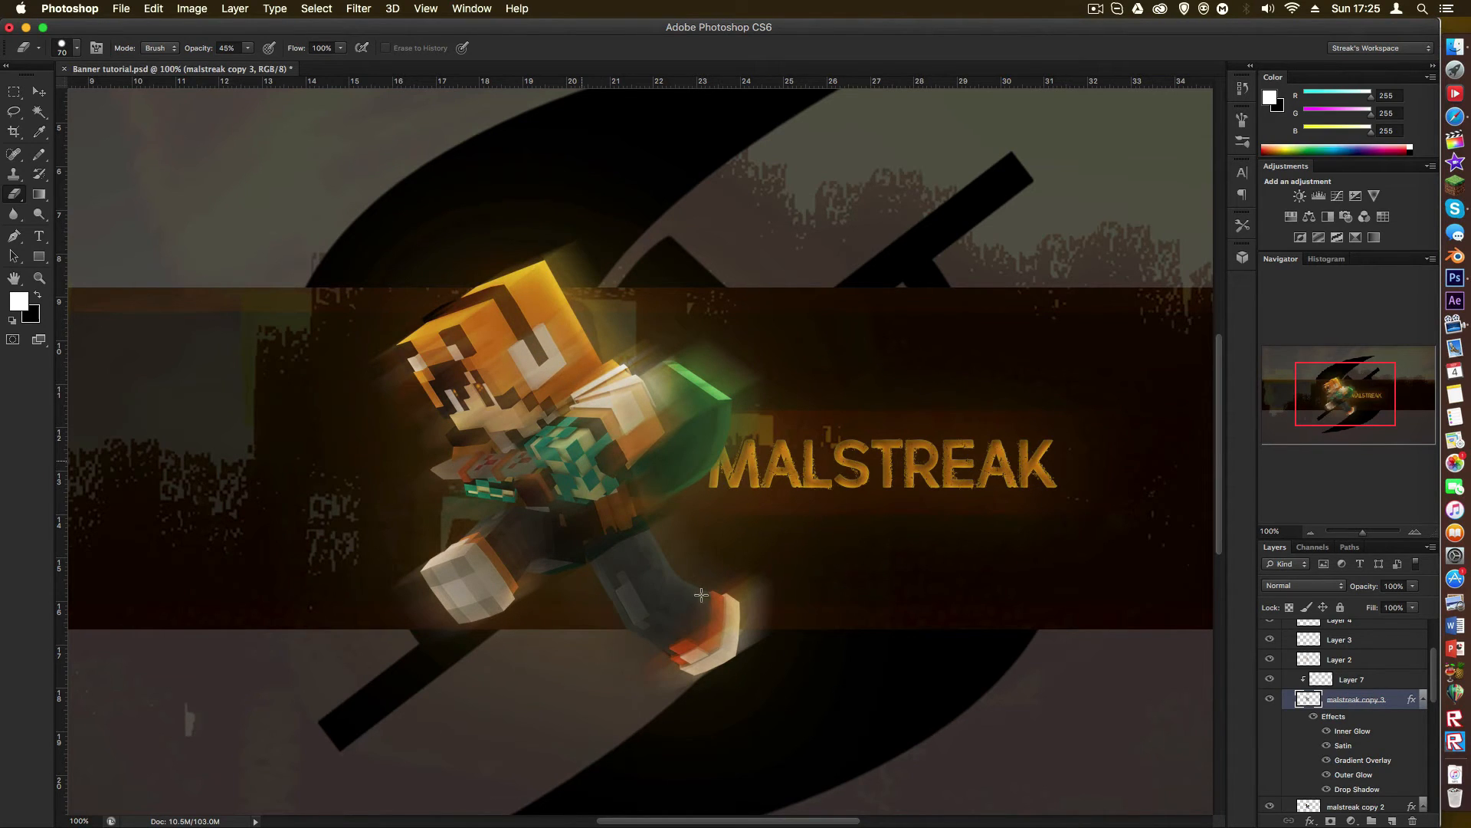
{"action": "mouse_move", "coordinate": [562, 138]}
{"action": "left_mouse_down"}
{"action": "mouse_move", "coordinate": [777, 775]}
{"action": "mouse_move", "coordinate": [737, 259]}
{"action": "mouse_move", "coordinate": [768, 693]}
{"action": "mouse_move", "coordinate": [666, 293]}
{"action": "mouse_move", "coordinate": [554, 186]}
{"action": "left_mouse_up"}
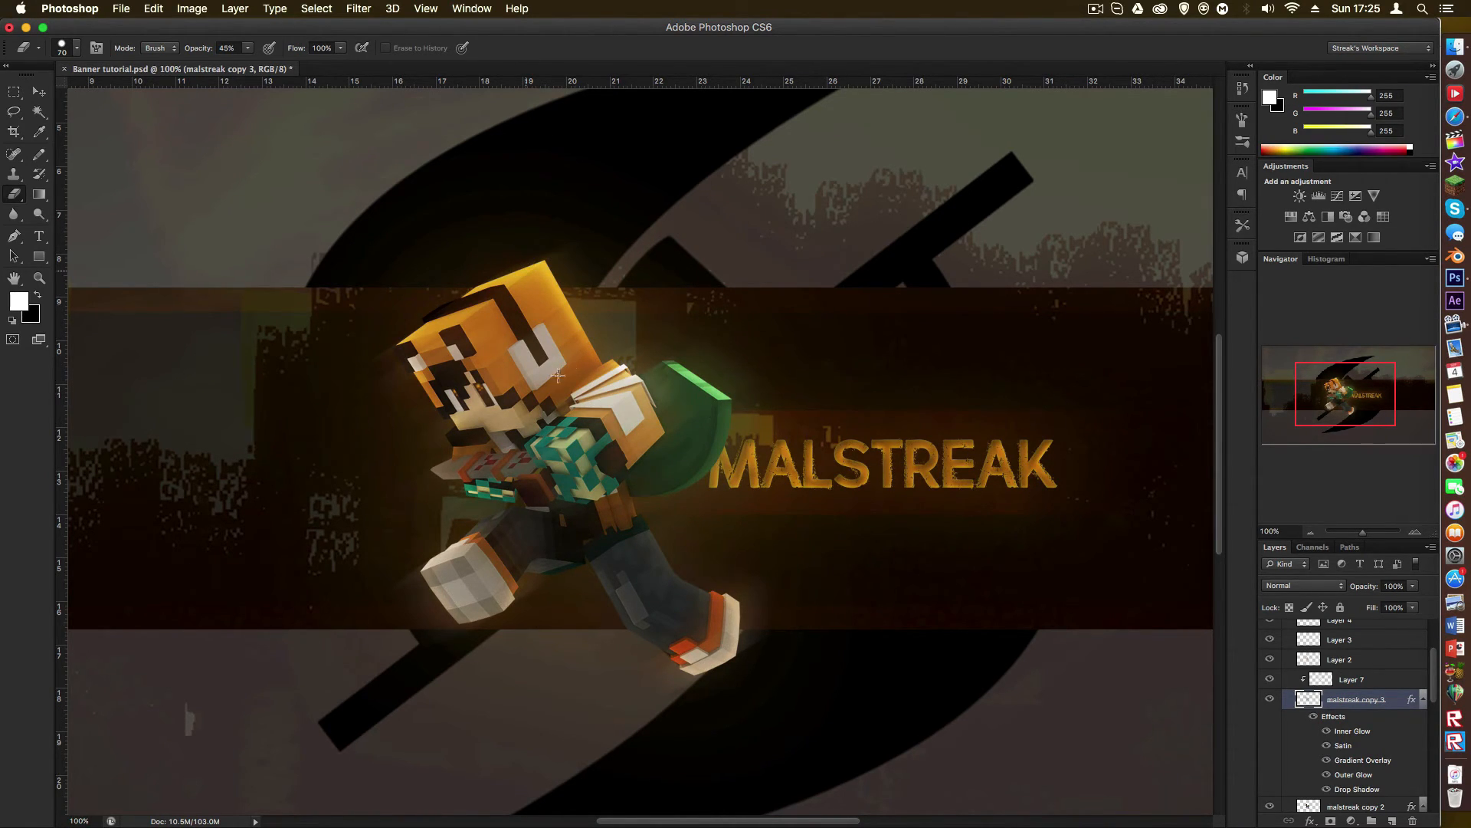
Step: Compare the banner with the malstreak copy 3 layer hidden and shown, examining the character up close and in the full composition
{"action": "key", "text": "a"}
{"action": "key", "text": "z"}
{"action": "left_click", "coordinate": [691, 528], "text": "alt"}
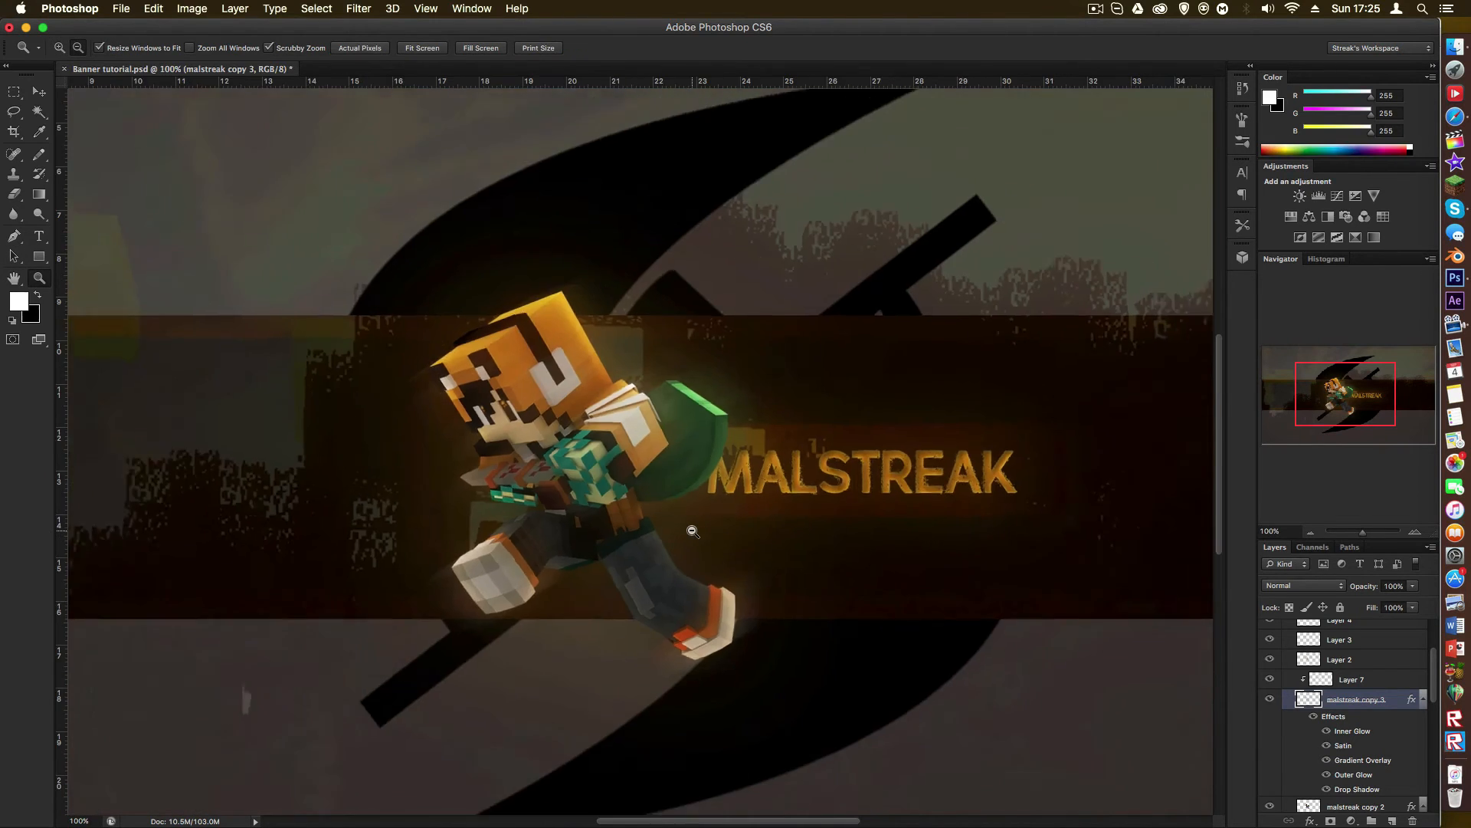
{"action": "left_click", "coordinate": [689, 530], "text": "alt"}
{"action": "left_click", "coordinate": [674, 534]}
{"action": "key", "text": "a"}
{"action": "left_click", "coordinate": [1270, 699]}
{"action": "left_click", "coordinate": [1271, 700]}
{"action": "key", "text": "z"}
{"action": "left_click", "coordinate": [752, 551]}
{"action": "left_click", "coordinate": [749, 549], "text": "alt"}
{"action": "left_click", "coordinate": [743, 545], "text": "alt"}
{"action": "left_click", "coordinate": [721, 532], "text": "alt"}
{"action": "left_click", "coordinate": [667, 497]}
{"action": "left_click", "coordinate": [668, 498], "text": "alt"}
{"action": "left_click", "coordinate": [686, 501], "text": "alt"}
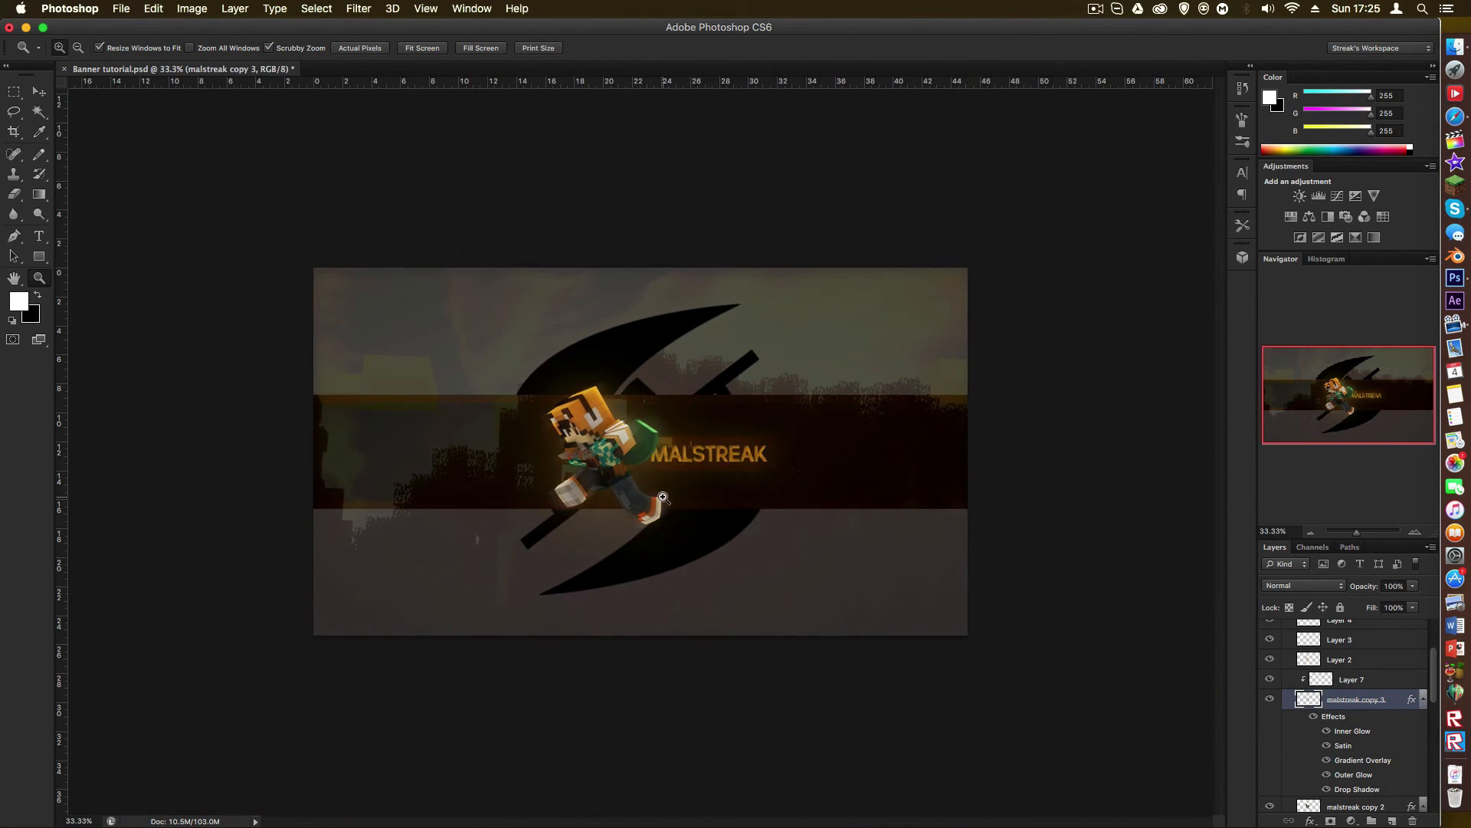
{"action": "left_click", "coordinate": [696, 509]}
{"action": "left_click", "coordinate": [734, 478]}
{"action": "left_click", "coordinate": [746, 460]}
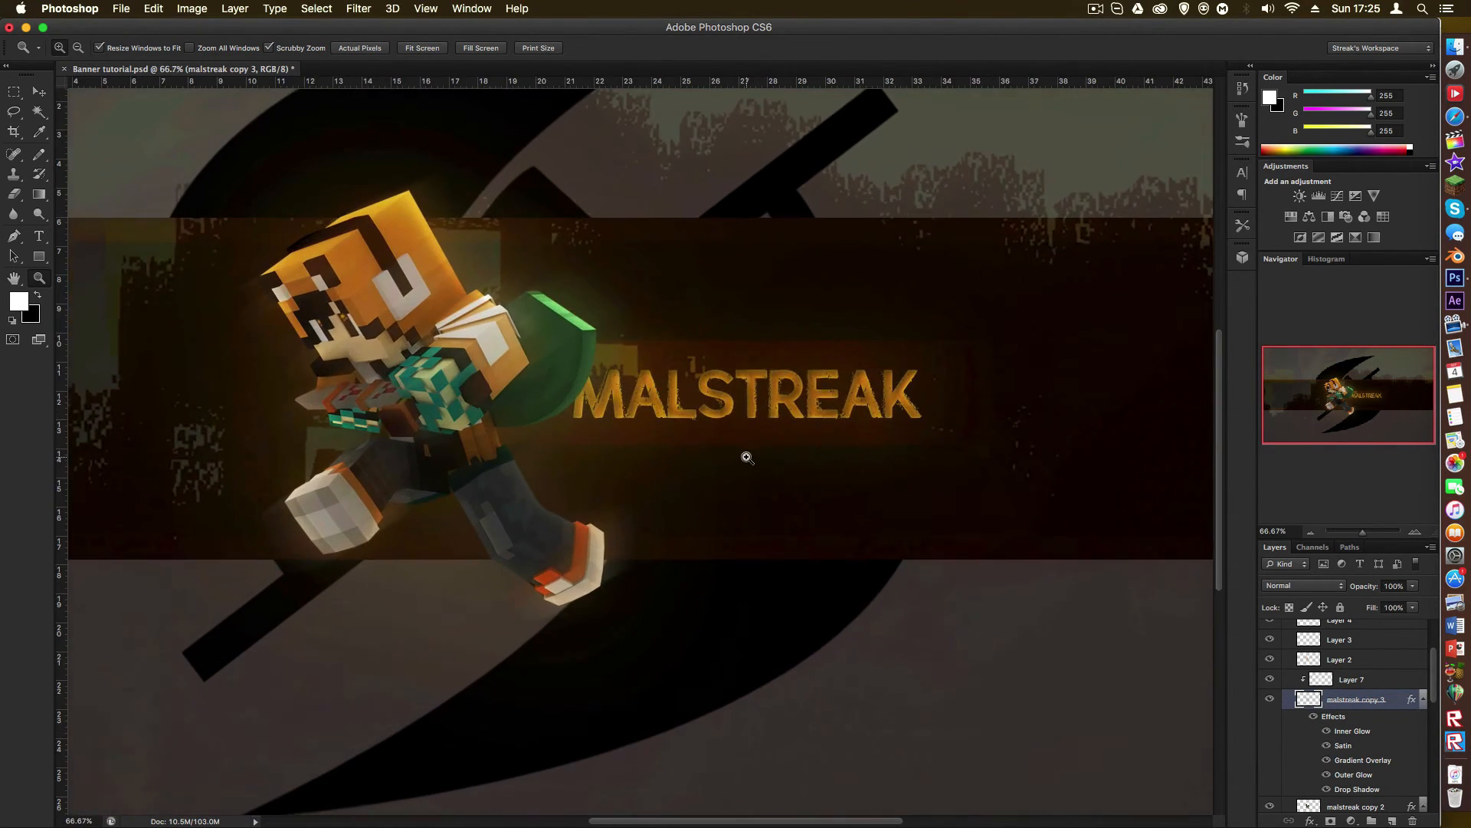
Step: Duplicate the MALSTREAK text layer and place the copy directly below the original
{"action": "key", "text": "a"}
{"action": "scroll", "coordinate": [1334, 787], "scroll_direction": "down", "scroll_amount": 5}
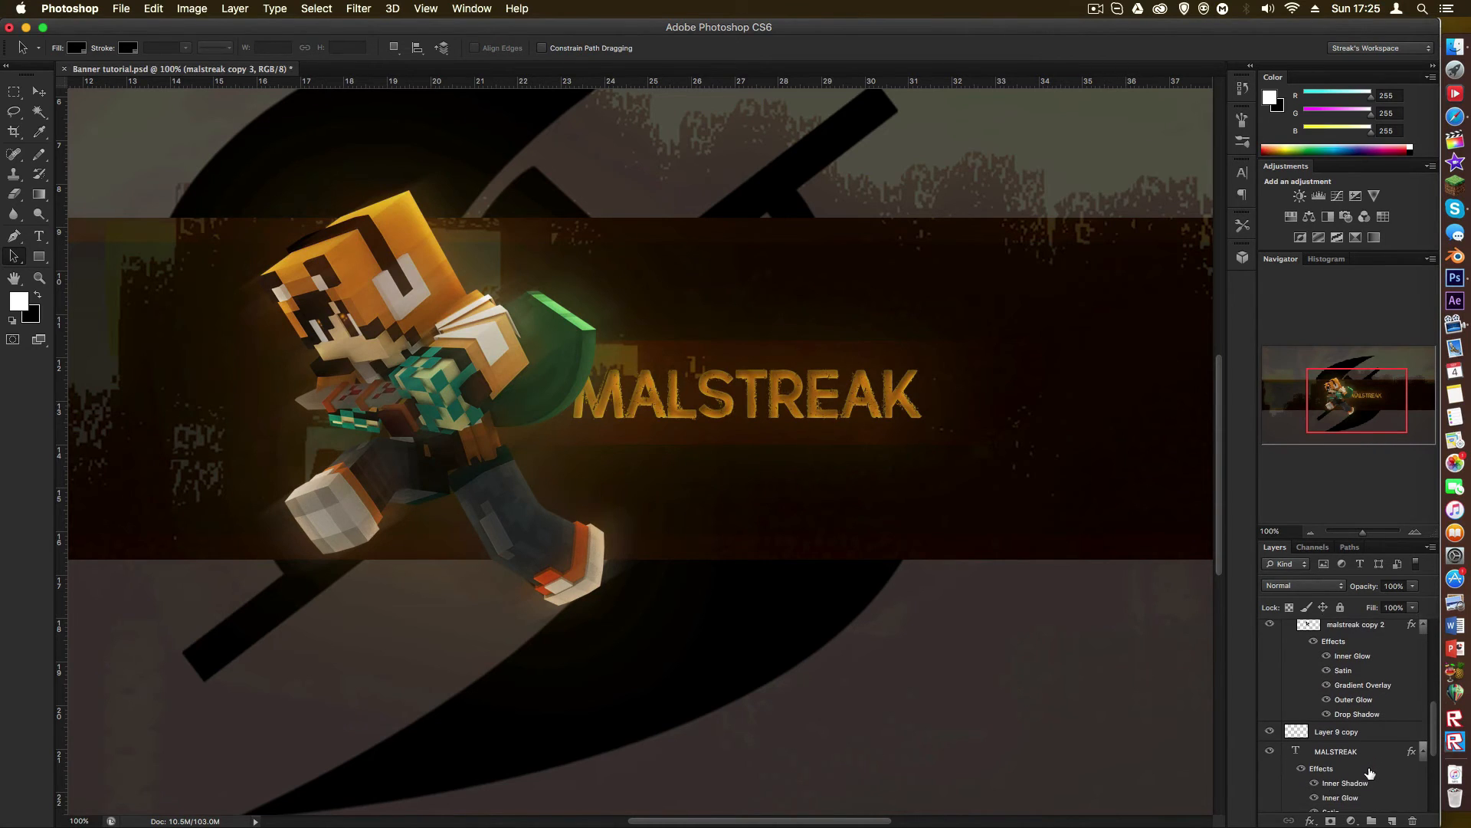
{"action": "left_click", "coordinate": [1369, 757]}
{"action": "key", "text": "super+j"}
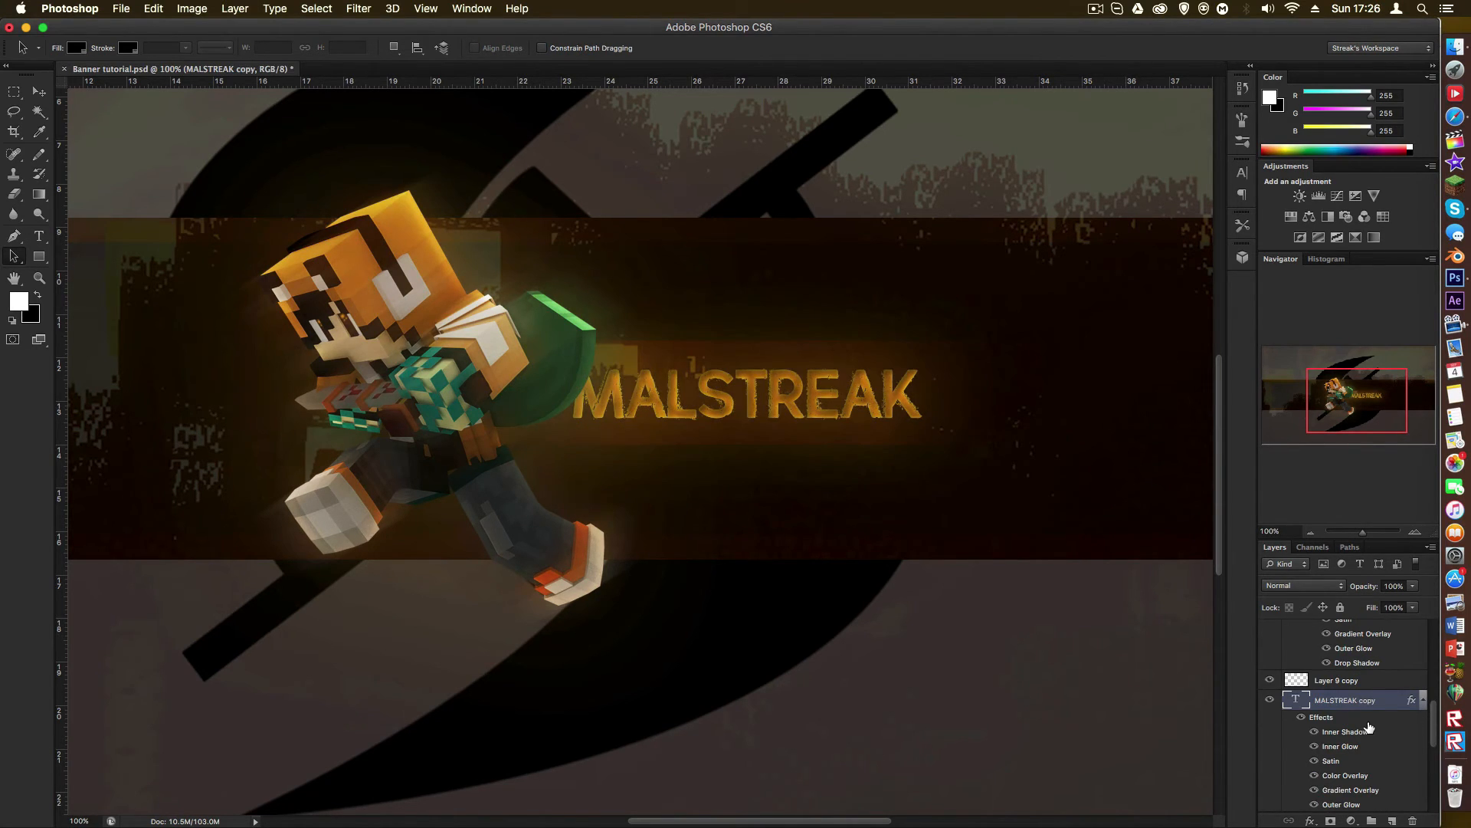
{"action": "scroll", "coordinate": [1372, 717], "scroll_direction": "down", "scroll_amount": 3}
{"action": "left_click_drag", "start_coordinate": [1374, 644], "coordinate": [1349, 771]}
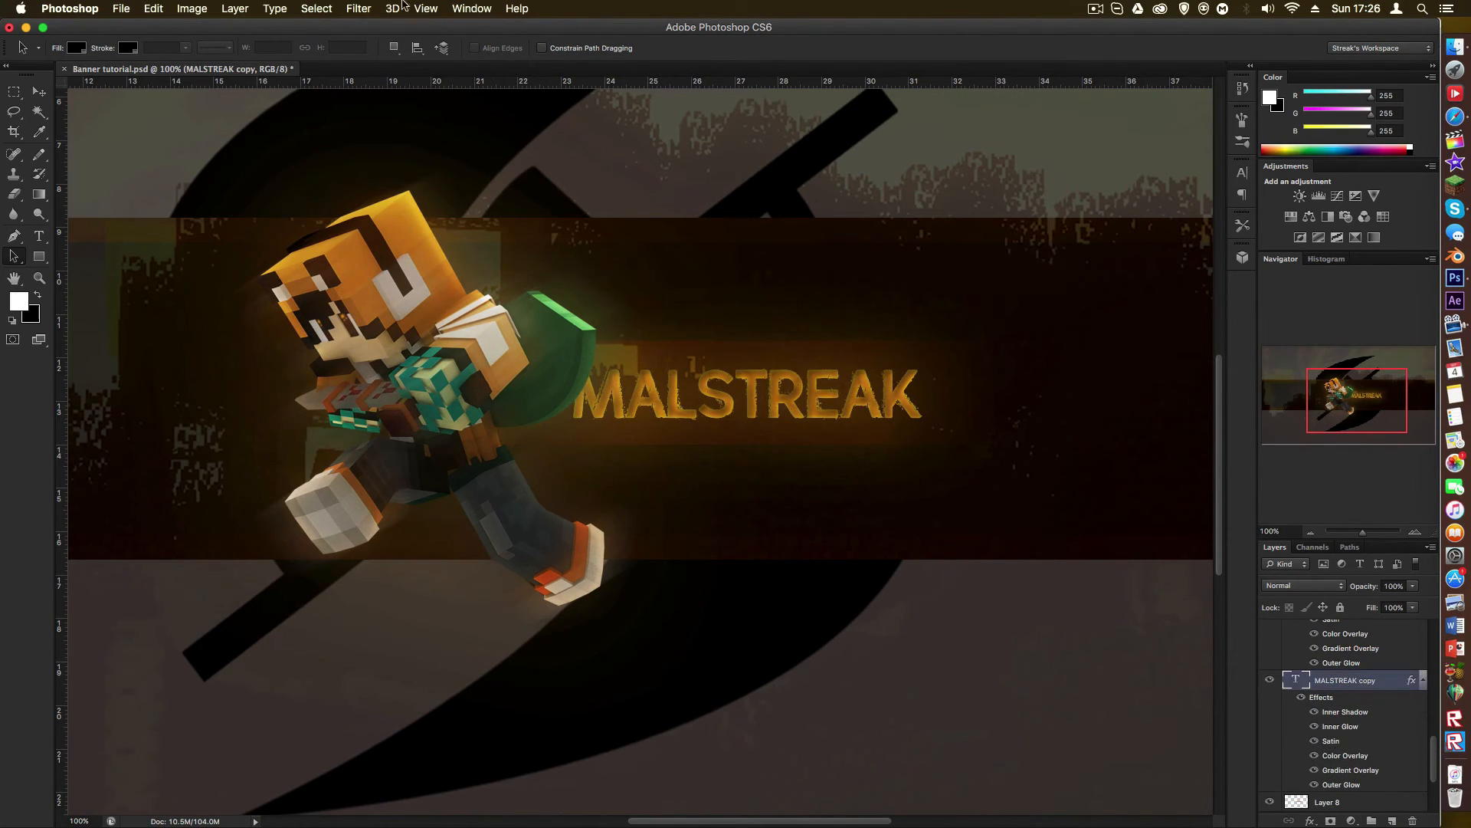
Step: Rasterize the MALSTREAK copy layer and apply a Motion Blur with a 0° angle to it
{"action": "left_click", "coordinate": [359, 9]}
{"action": "mouse_move", "coordinate": [365, 187]}
{"action": "left_click", "coordinate": [610, 335]}
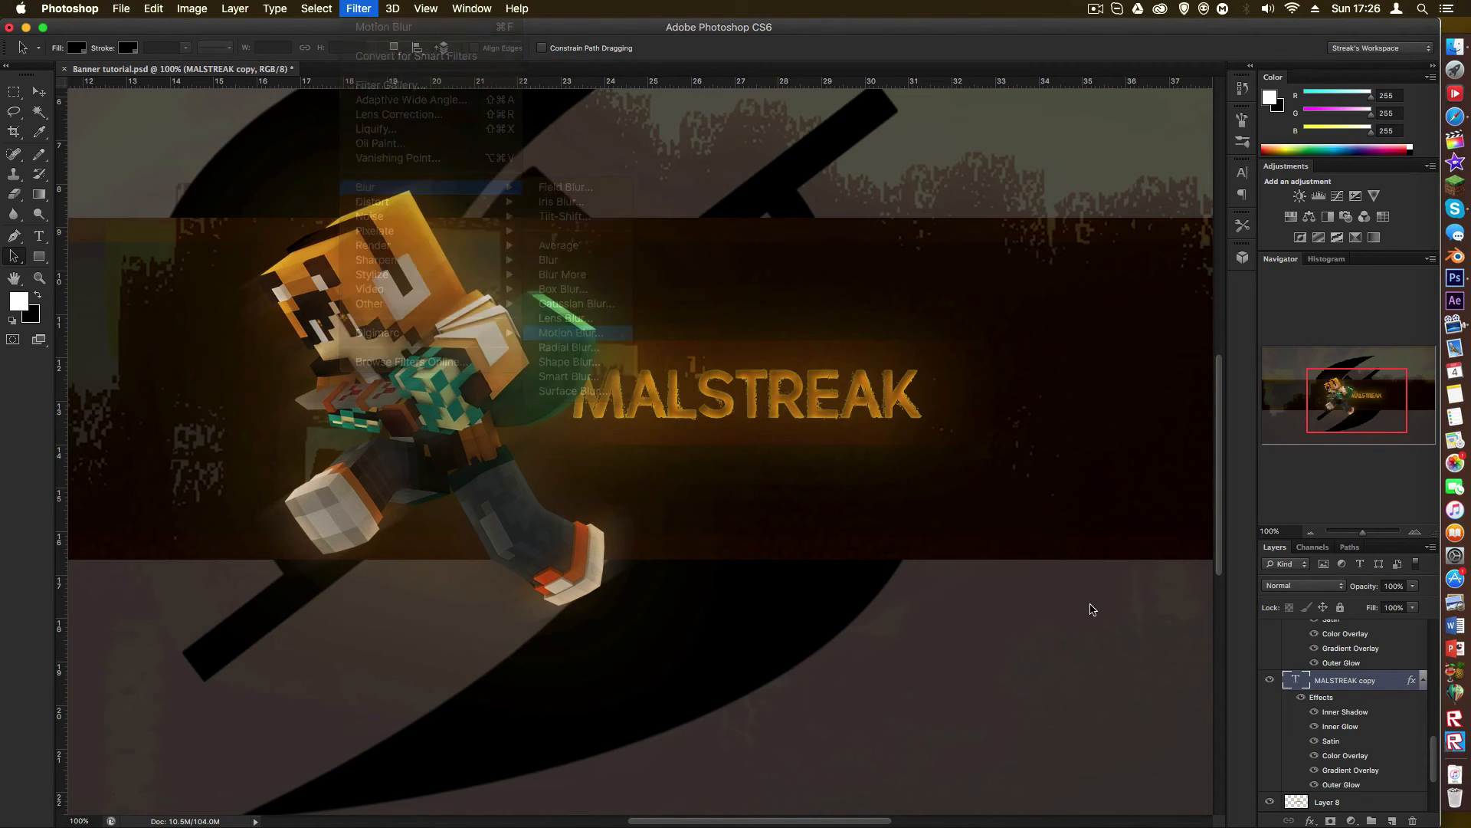
{"action": "left_click", "coordinate": [819, 286]}
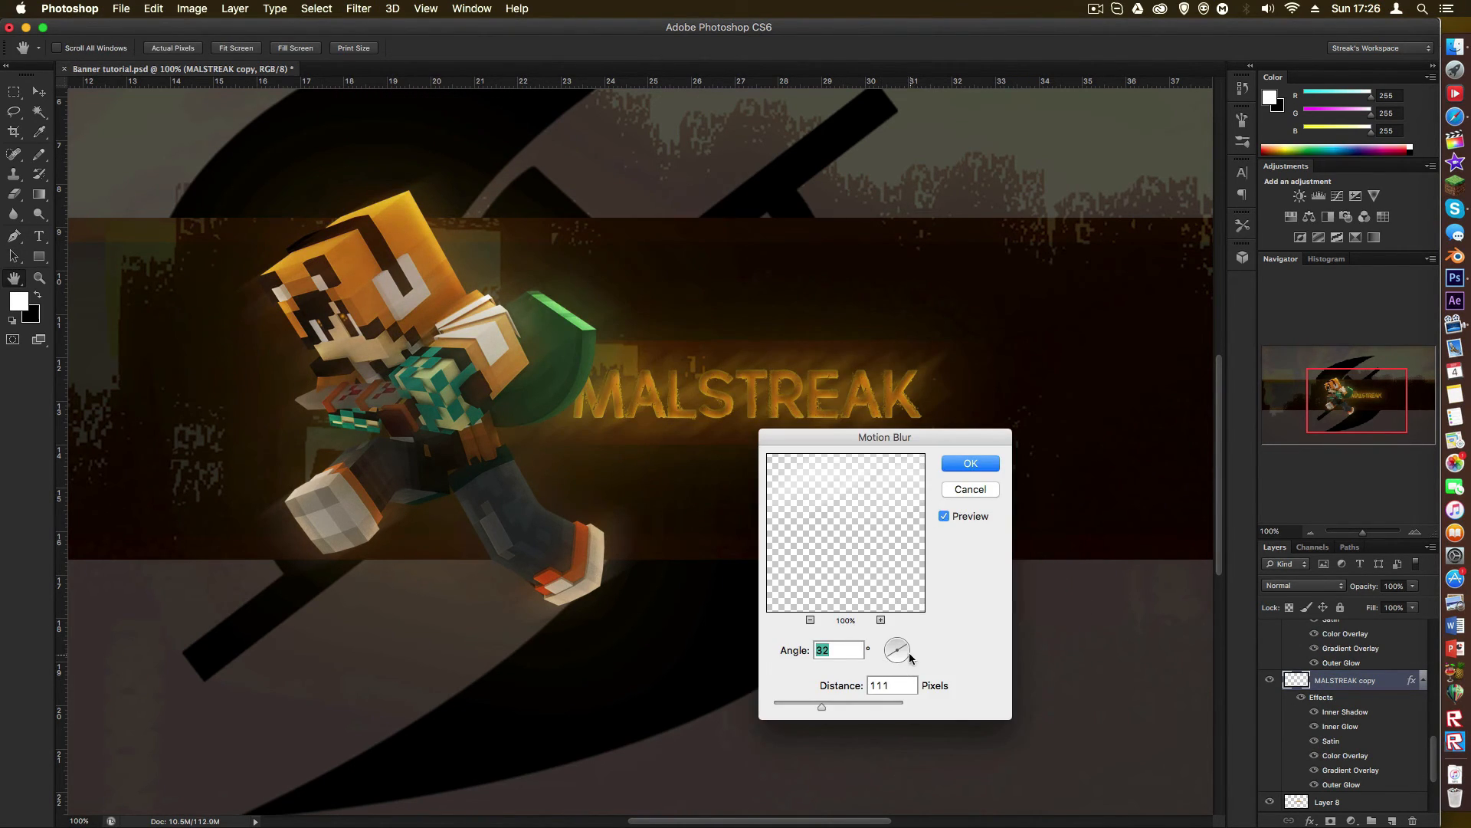
{"action": "type", "text": "0"}
{"action": "left_click_drag", "start_coordinate": [815, 709], "coordinate": [814, 710]}
{"action": "left_click", "coordinate": [971, 464]}
Step: Set the MALSTREAK copy layer's blend mode to Overlay and its opacity to 28%
{"action": "left_click", "coordinate": [1303, 585]}
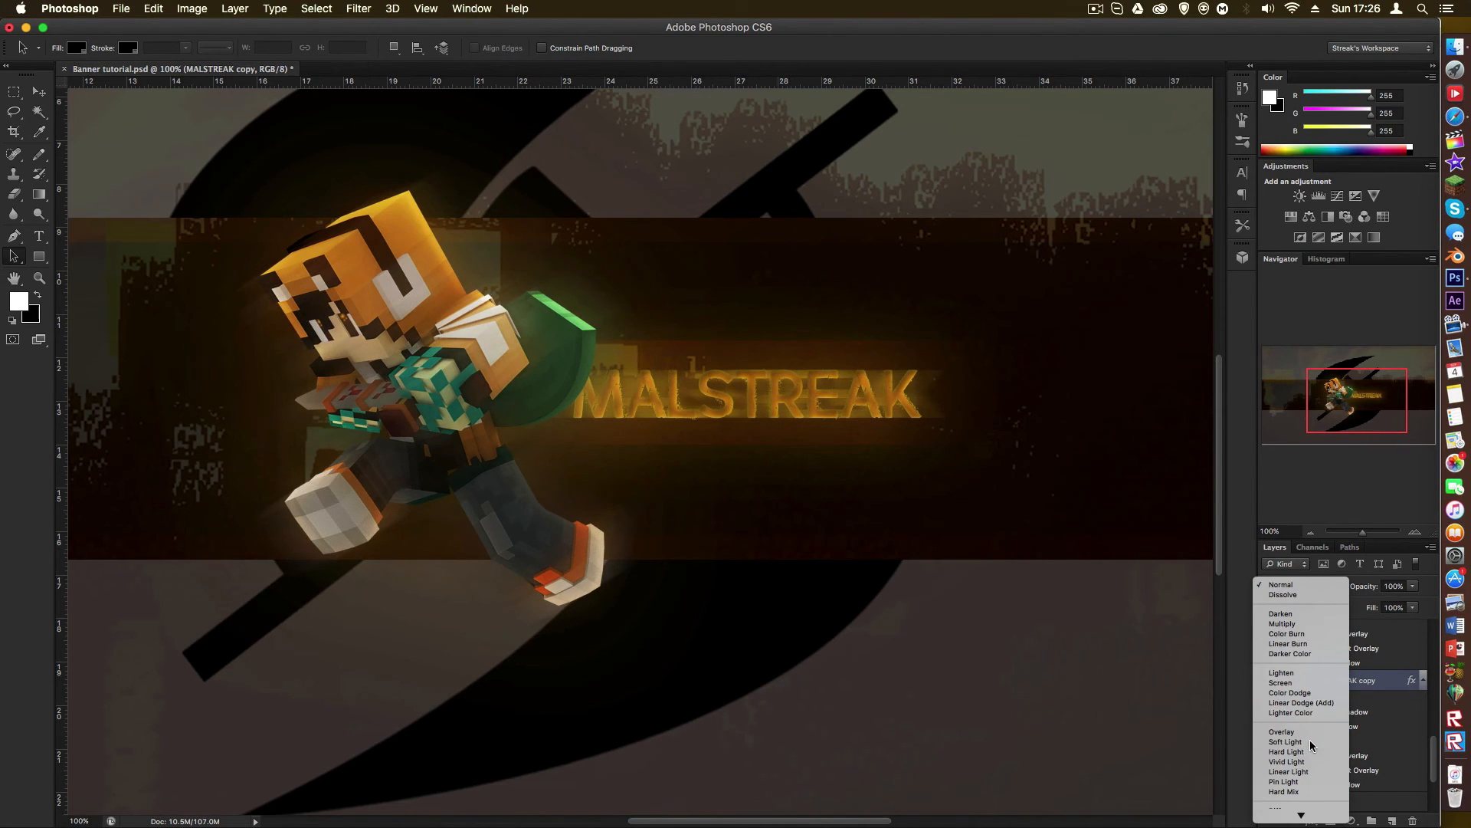
{"action": "left_click", "coordinate": [1311, 741]}
{"action": "left_click", "coordinate": [1290, 585]}
{"action": "left_click", "coordinate": [1303, 576]}
{"action": "left_click", "coordinate": [1410, 586]}
{"action": "left_click_drag", "start_coordinate": [1381, 604], "coordinate": [1371, 605]}
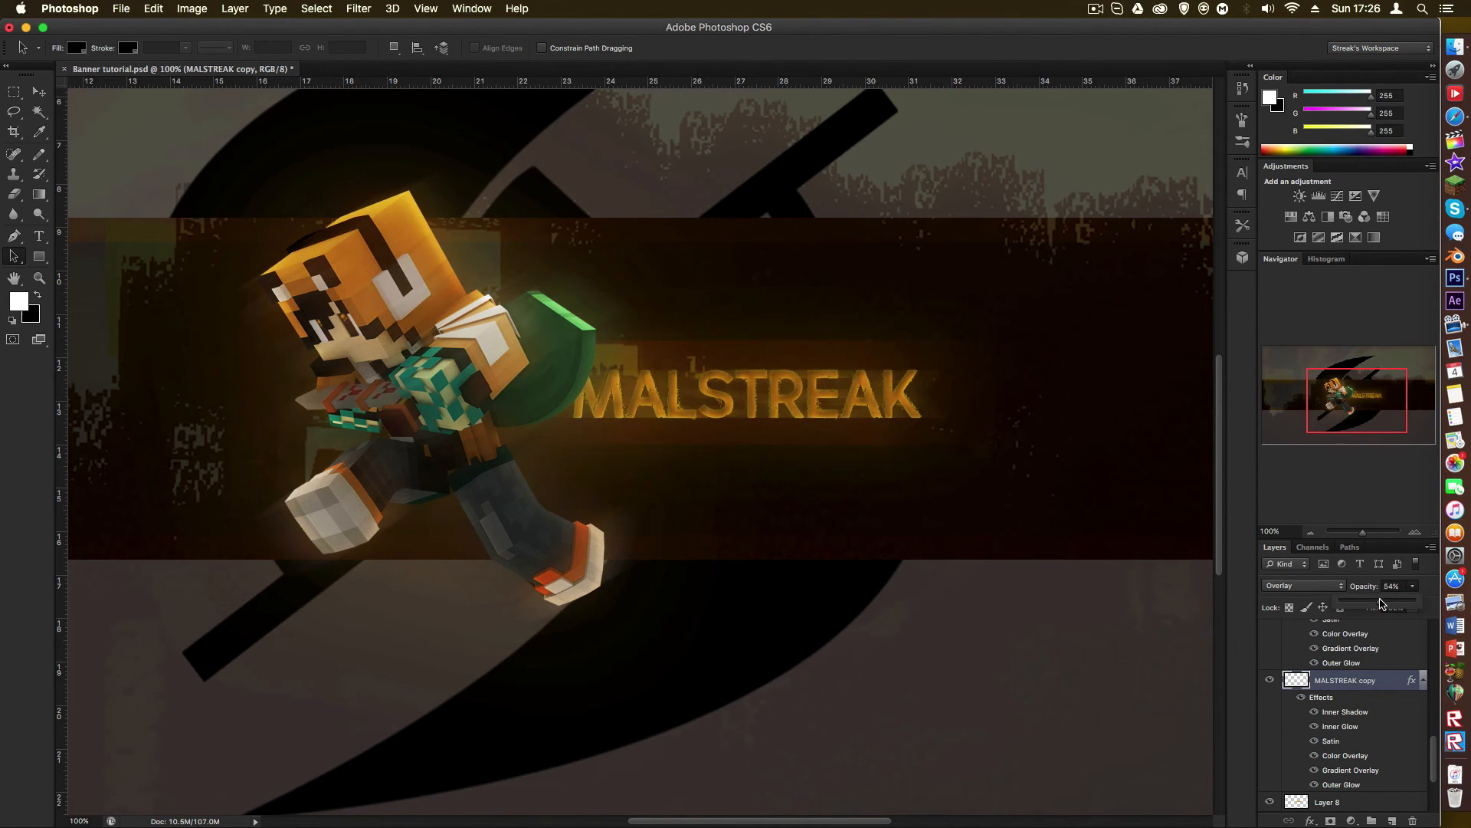
Step: Examine the blurred MALSTREAK title up close and within the whole banner
{"action": "key", "text": "z"}
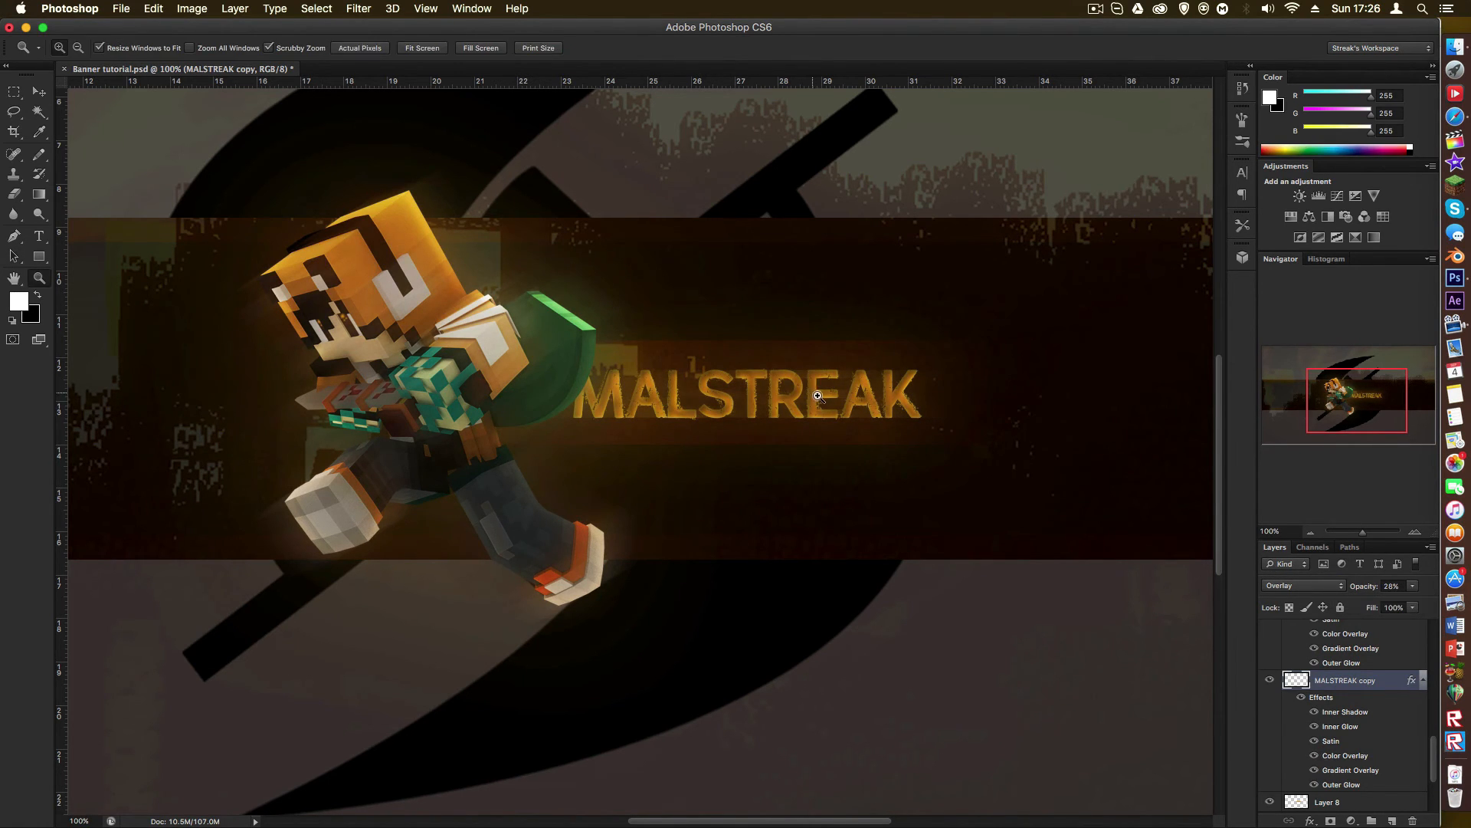
{"action": "left_click", "coordinate": [819, 403]}
{"action": "left_click", "coordinate": [818, 404]}
{"action": "left_click", "coordinate": [819, 404], "text": "alt"}
{"action": "left_click", "coordinate": [819, 404], "text": "alt"}
{"action": "left_click", "coordinate": [819, 404], "text": "alt"}
{"action": "left_click", "coordinate": [819, 404], "text": "alt"}
{"action": "left_click", "coordinate": [741, 418], "text": "alt"}
Step: Add a Drop Shadow with the default settings to the original MALSTREAK text layer
{"action": "key", "text": "a"}
{"action": "scroll", "coordinate": [1331, 692], "scroll_direction": "up", "scroll_amount": 3}
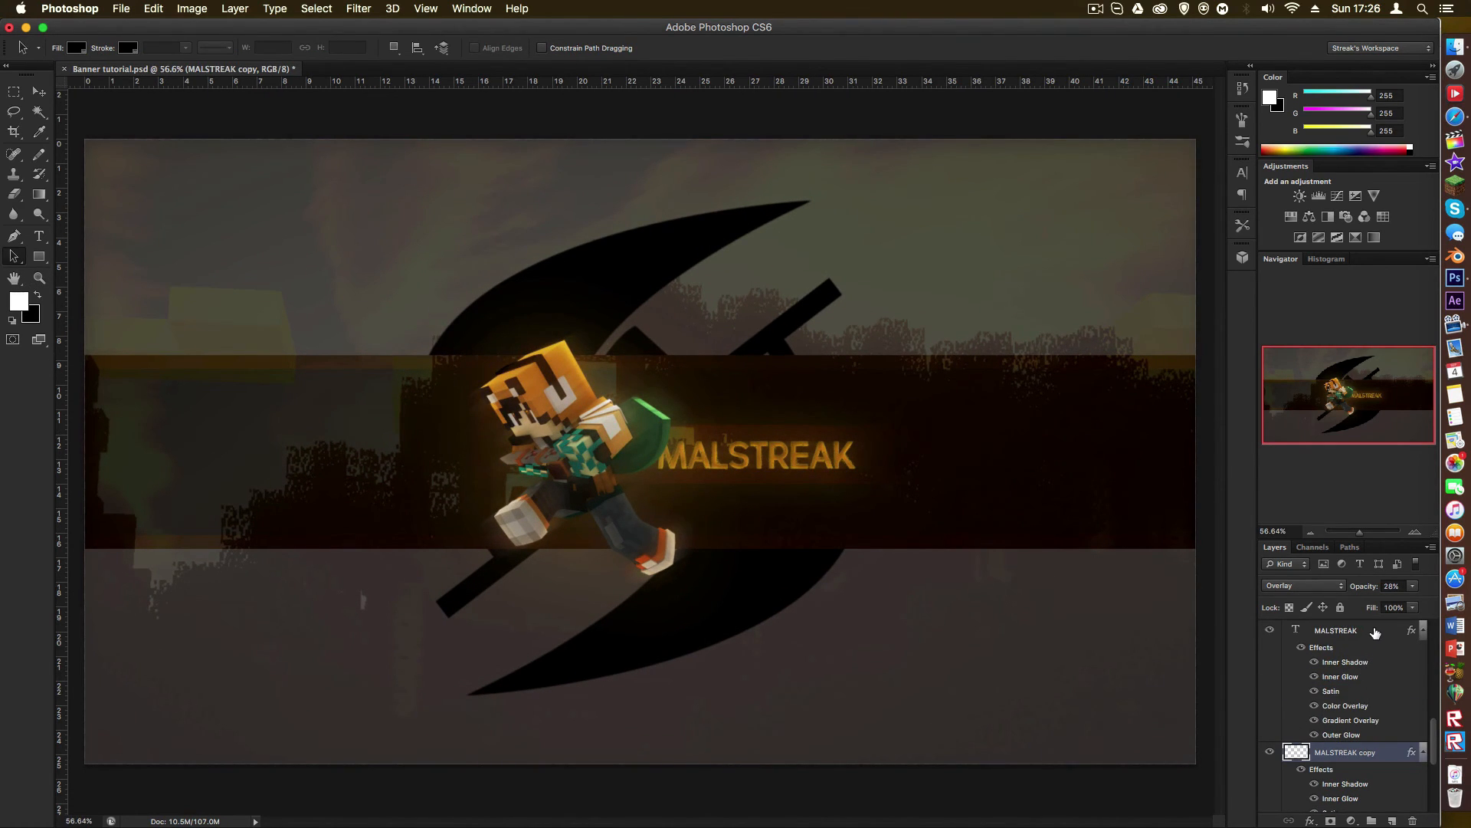
{"action": "double_click", "coordinate": [1374, 632]}
{"action": "left_click", "coordinate": [950, 573]}
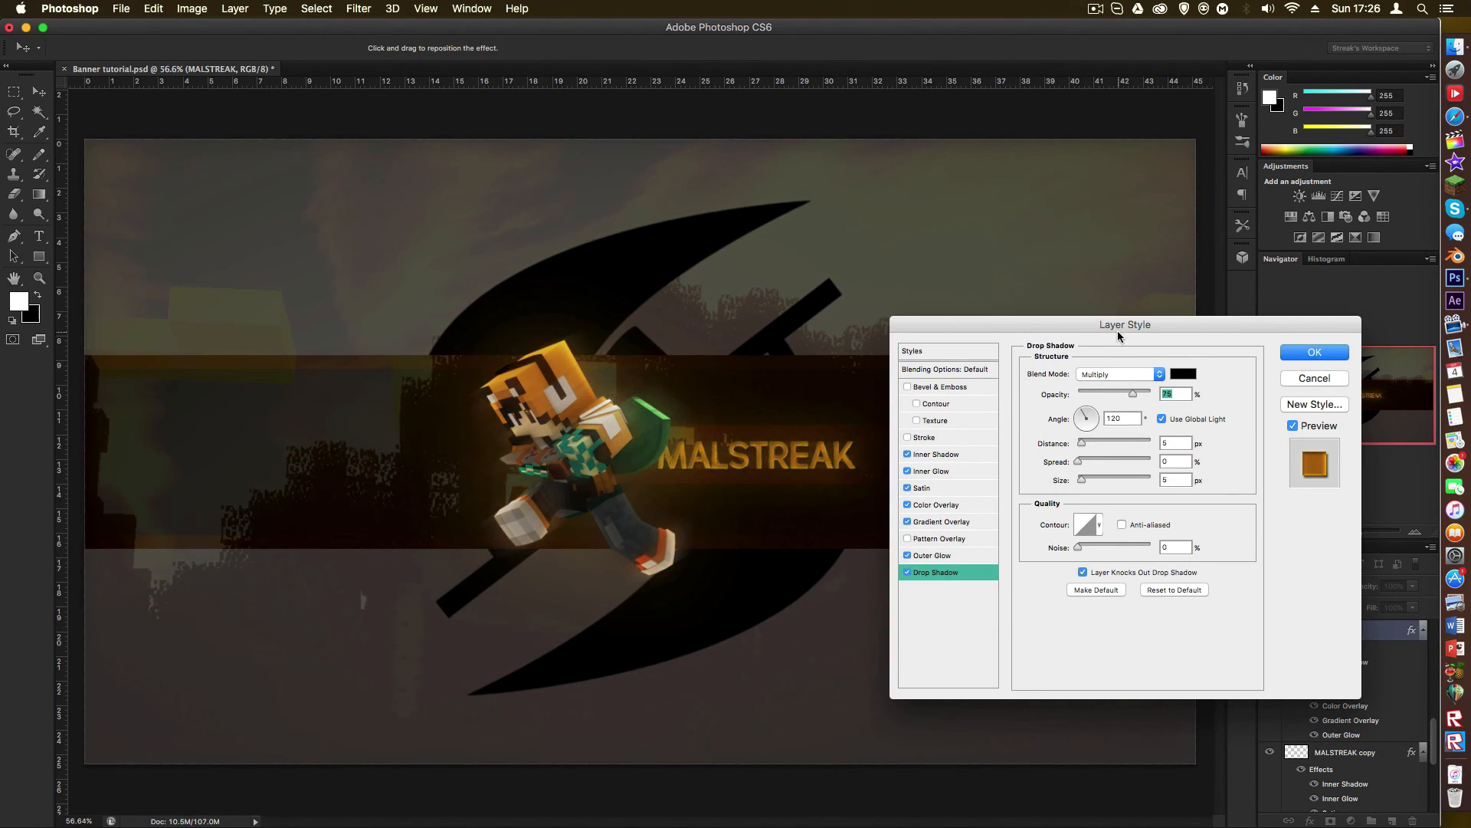
{"action": "left_click", "coordinate": [1314, 350]}
Step: Inspect the title's drop shadow at 200% zoom and review the finished banner as a whole
{"action": "key", "text": "z"}
{"action": "left_click", "coordinate": [844, 472]}
{"action": "left_click", "coordinate": [844, 473]}
{"action": "left_click", "coordinate": [843, 472]}
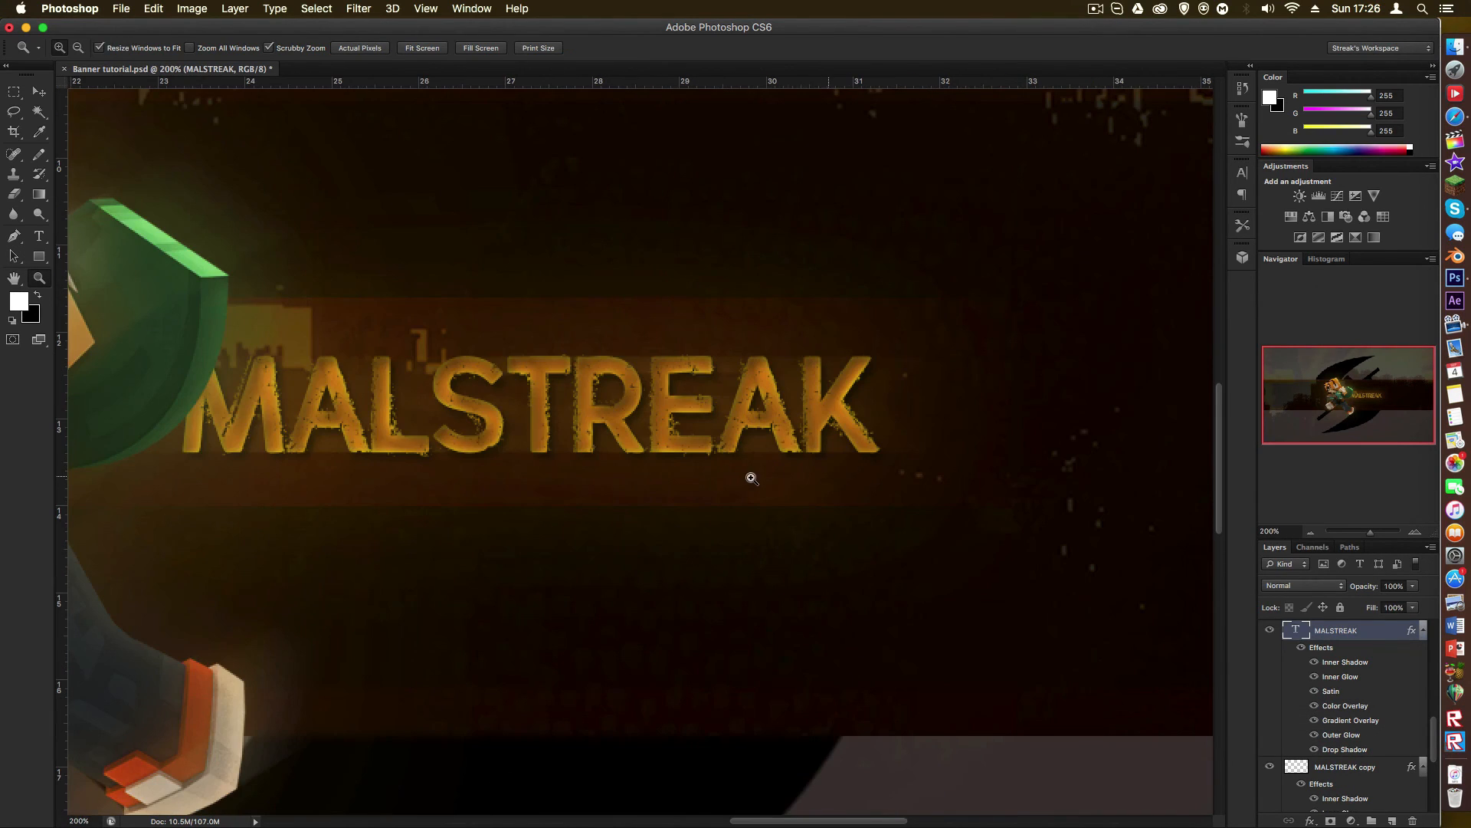
{"action": "left_click", "coordinate": [741, 478], "text": "alt"}
{"action": "left_click", "coordinate": [741, 478], "text": "alt"}
{"action": "left_click", "coordinate": [740, 478], "text": "alt"}
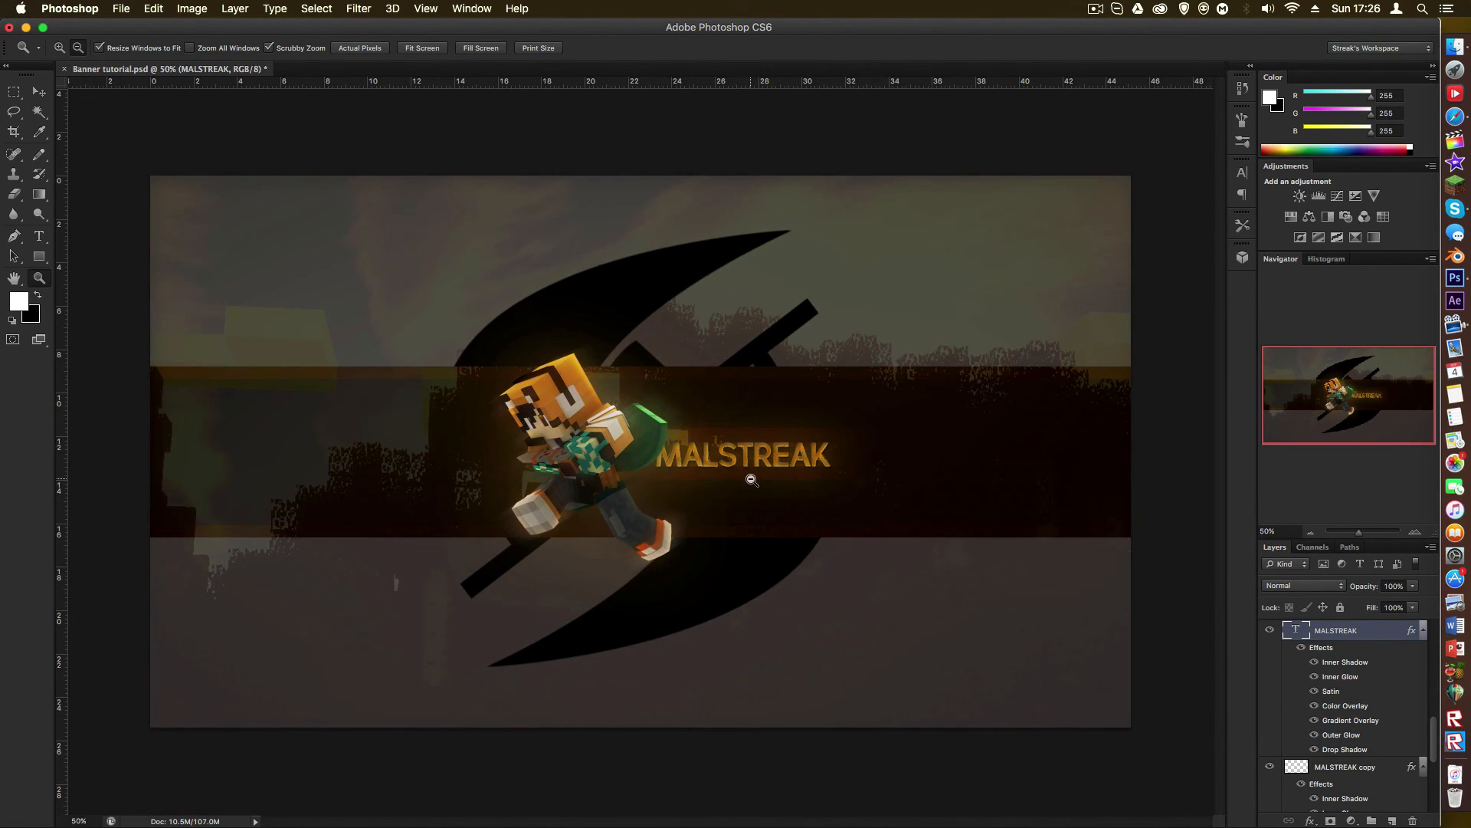
{"action": "left_click", "coordinate": [698, 433]}
{"action": "mouse_move", "coordinate": [734, 447]}
{"action": "left_mouse_down"}
{"action": "mouse_move", "coordinate": [640, 446]}
{"action": "mouse_move", "coordinate": [717, 458]}
{"action": "left_mouse_up"}
{"action": "left_click_drag", "start_coordinate": [600, 482], "coordinate": [536, 483]}
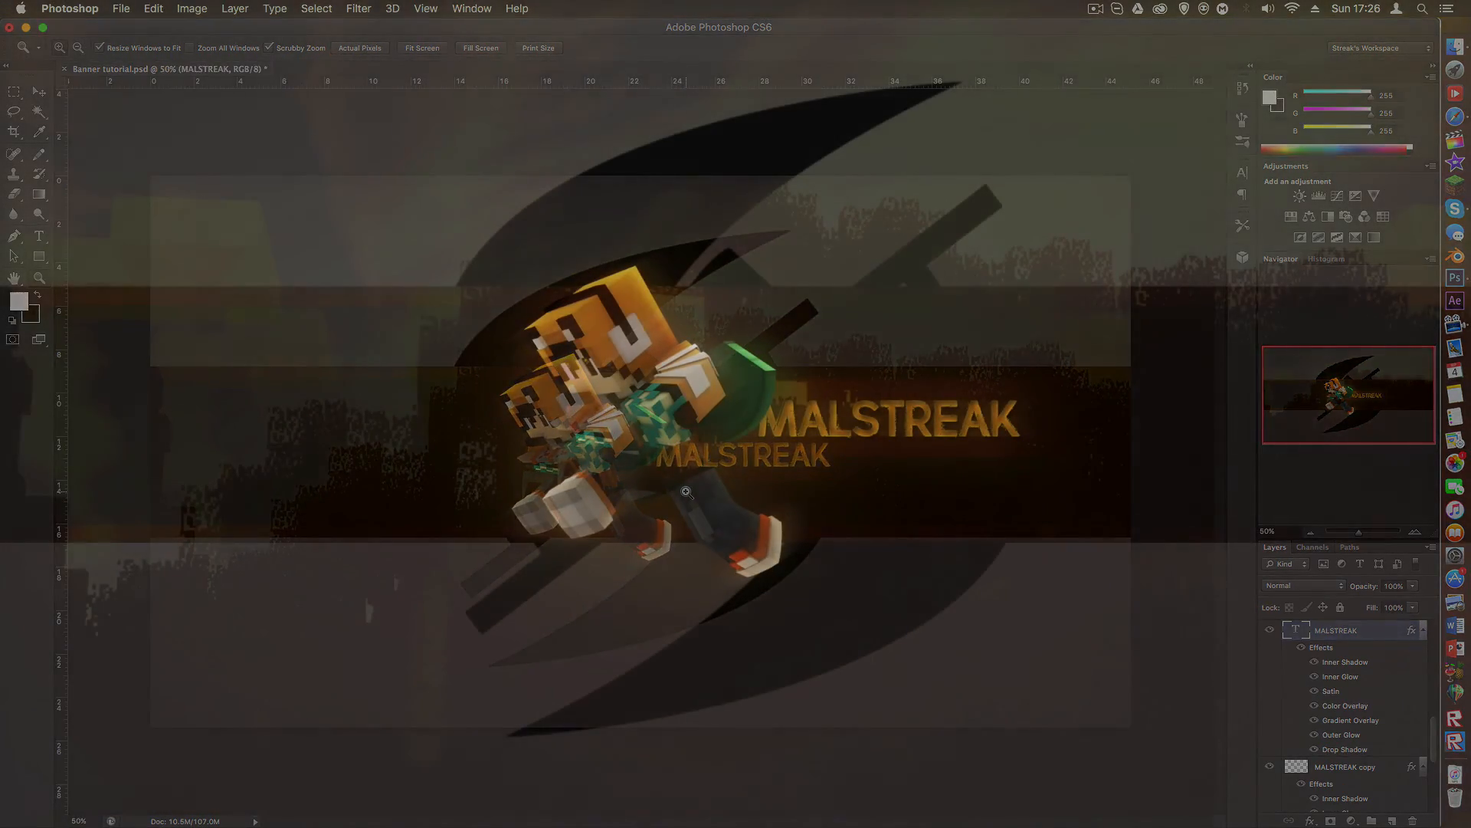